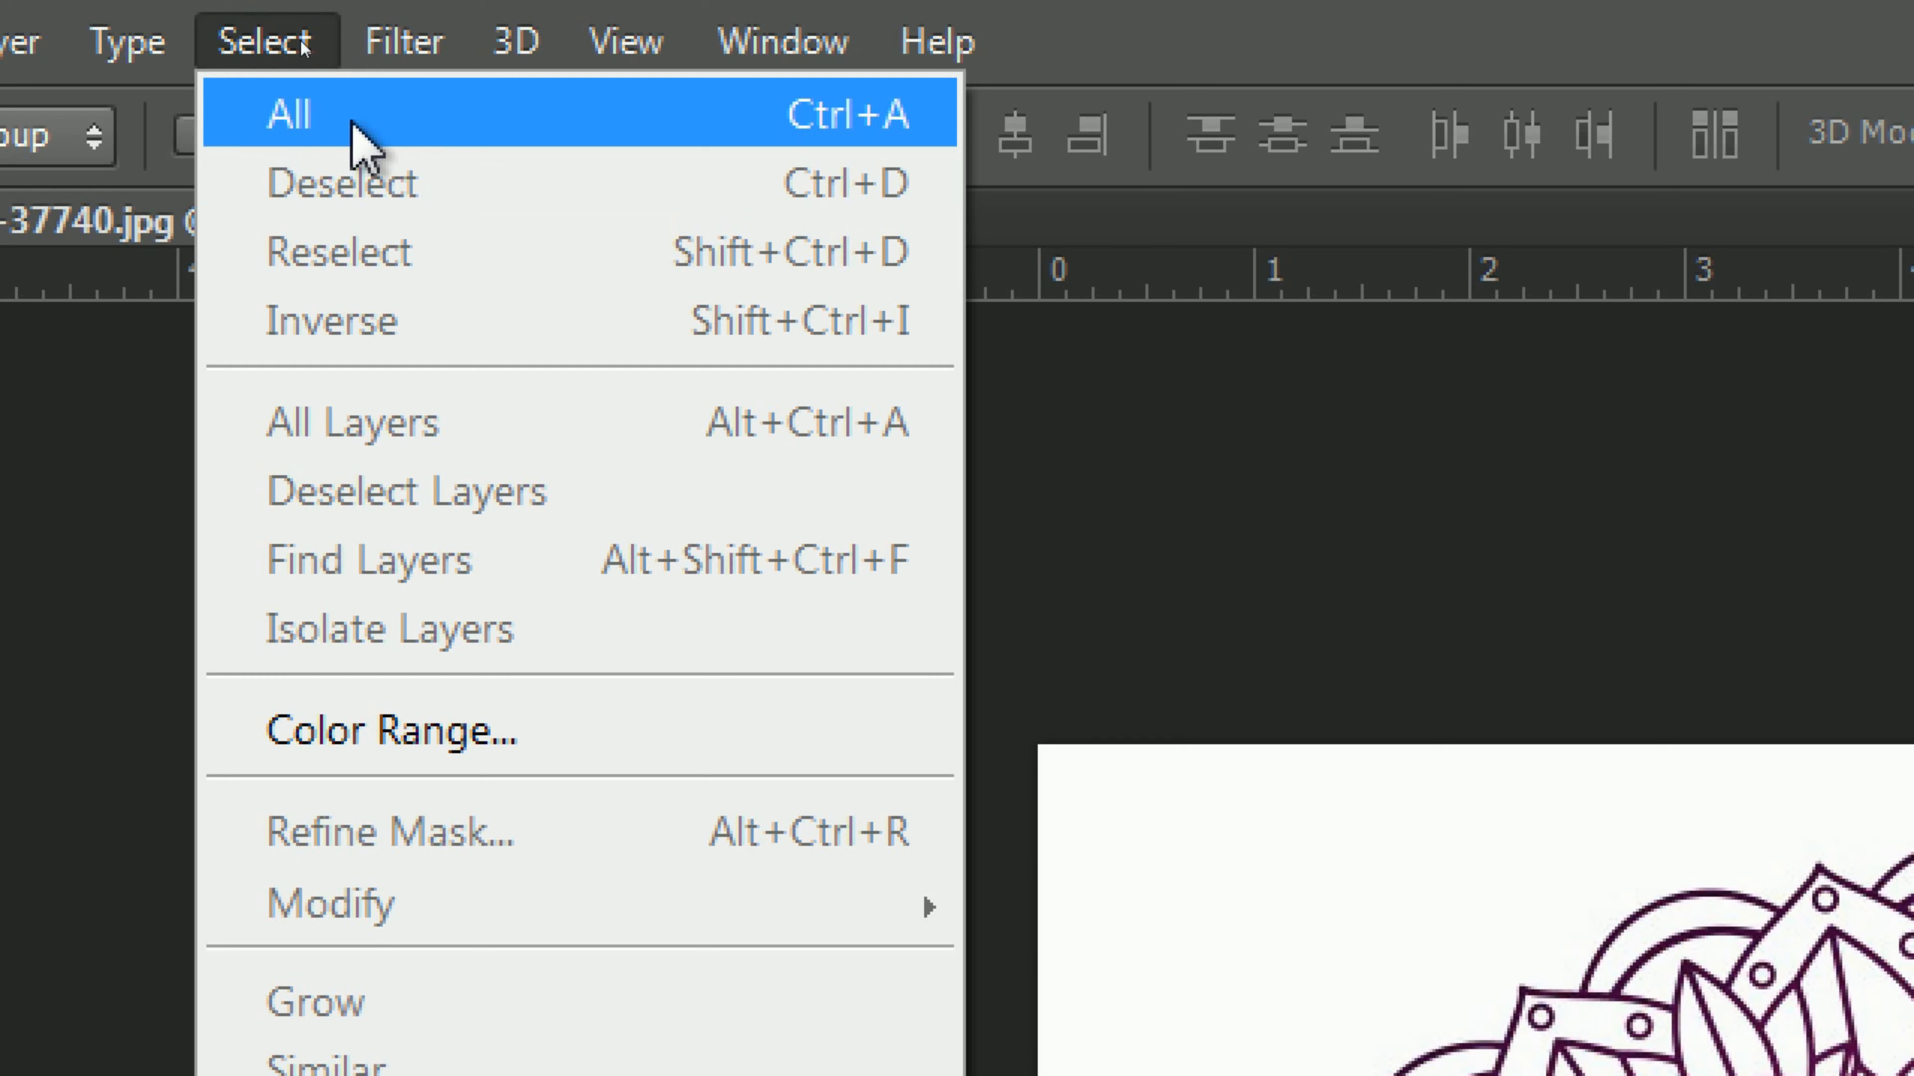
Step: Select the entire canvas of the mandala image and copy it
click(353, 122)
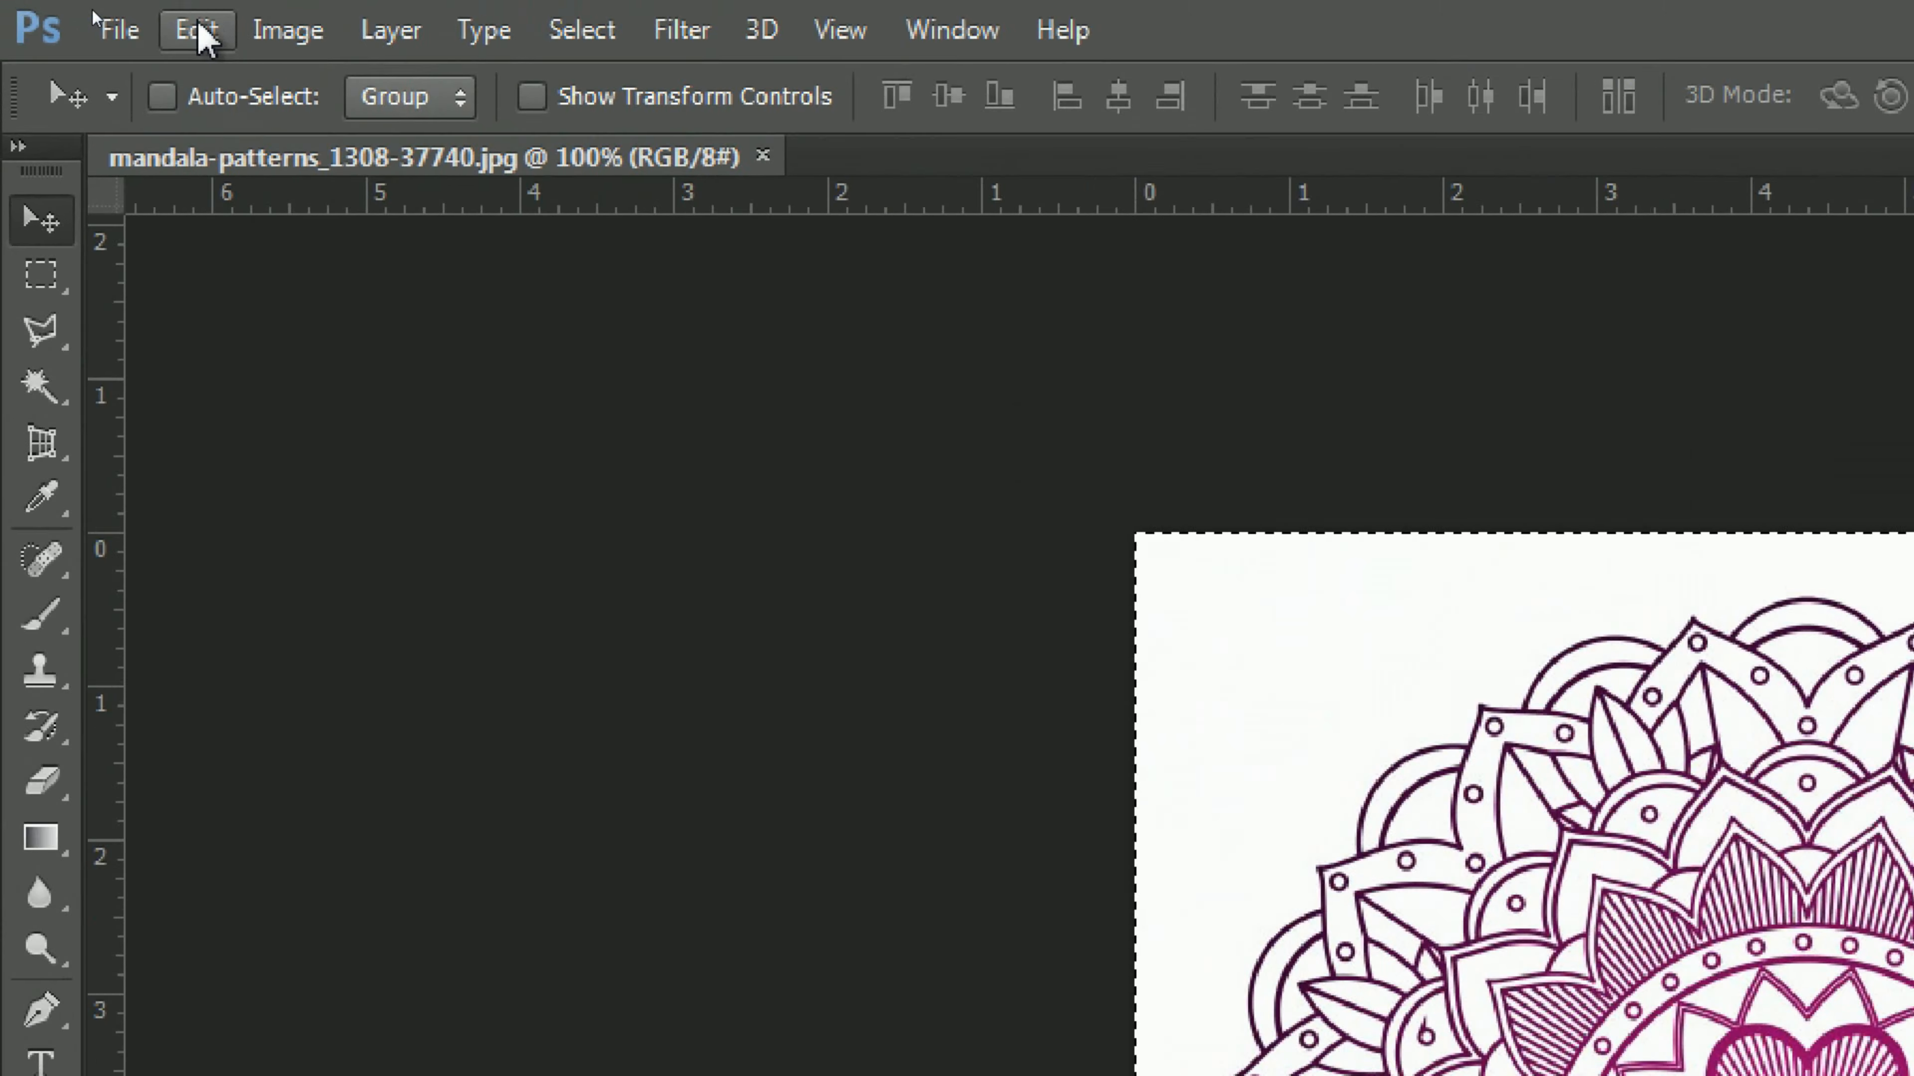
click(135, 21)
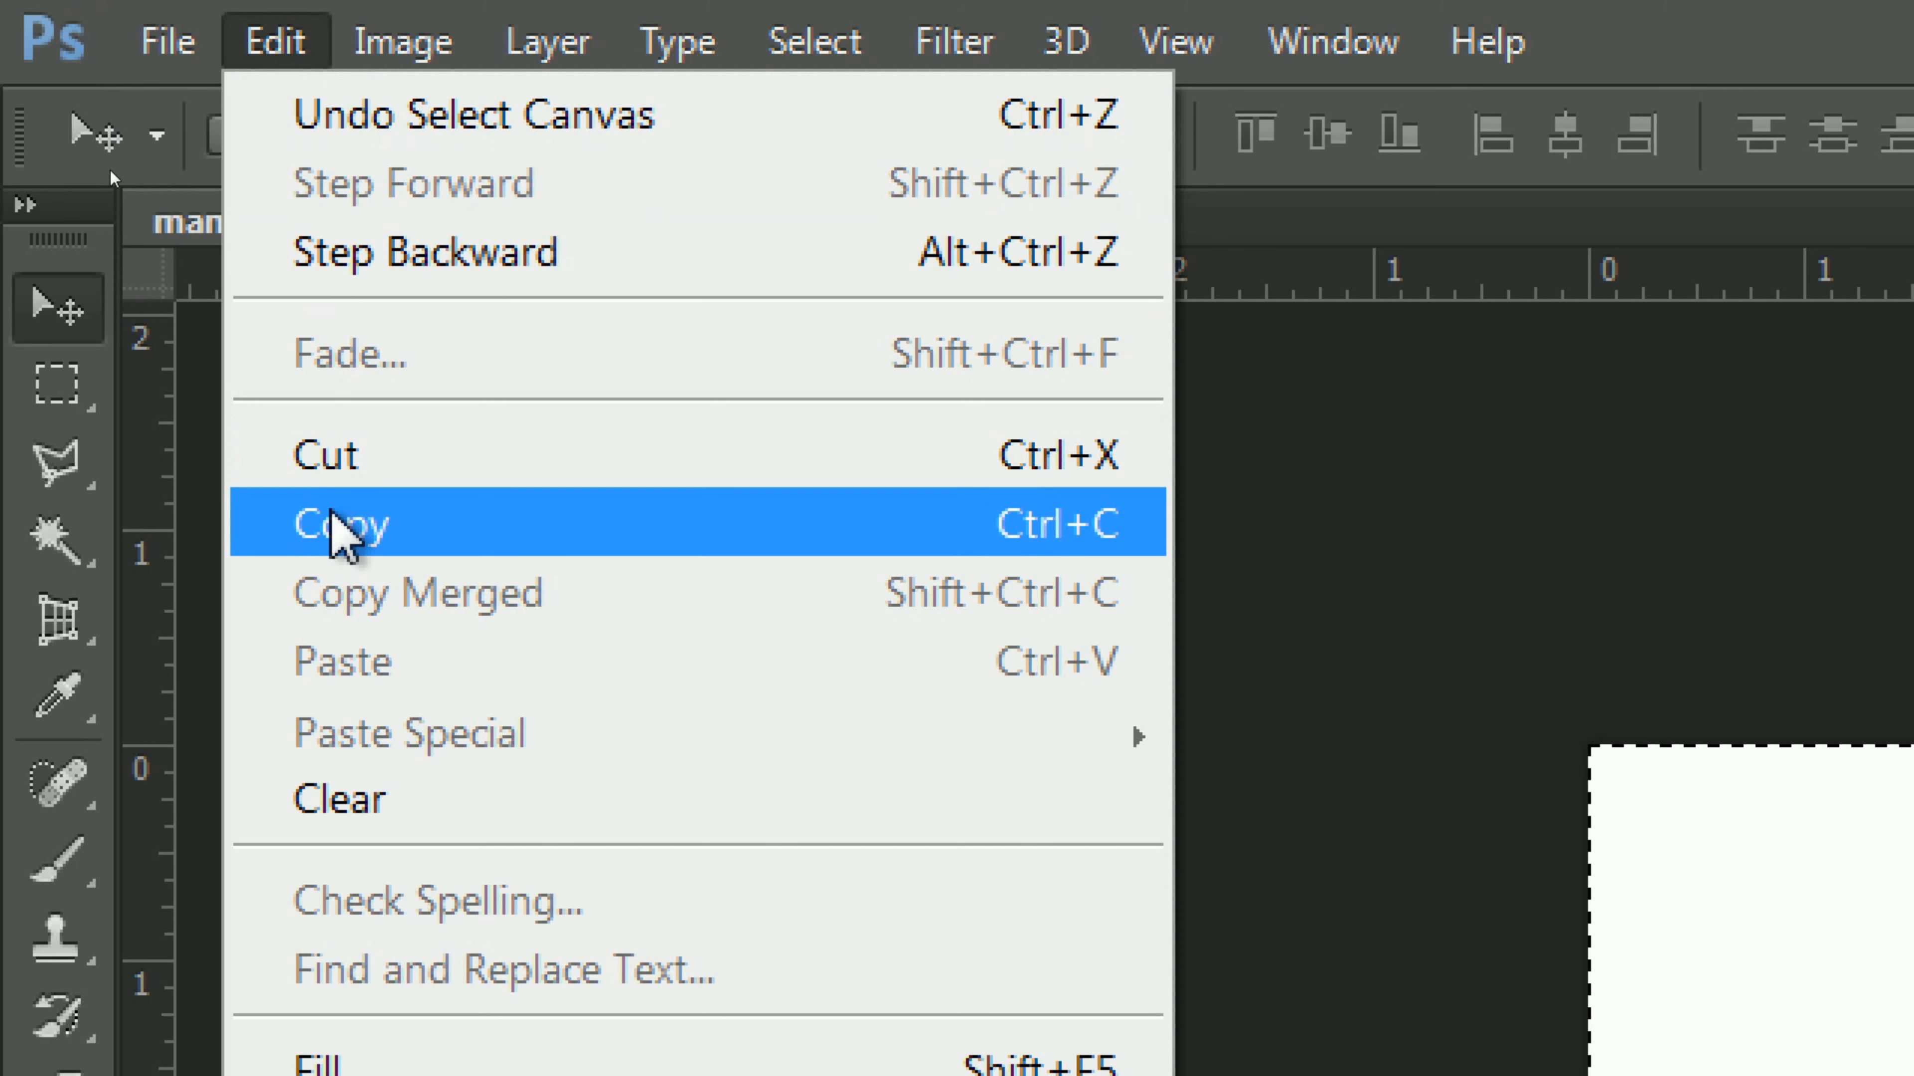
click(411, 532)
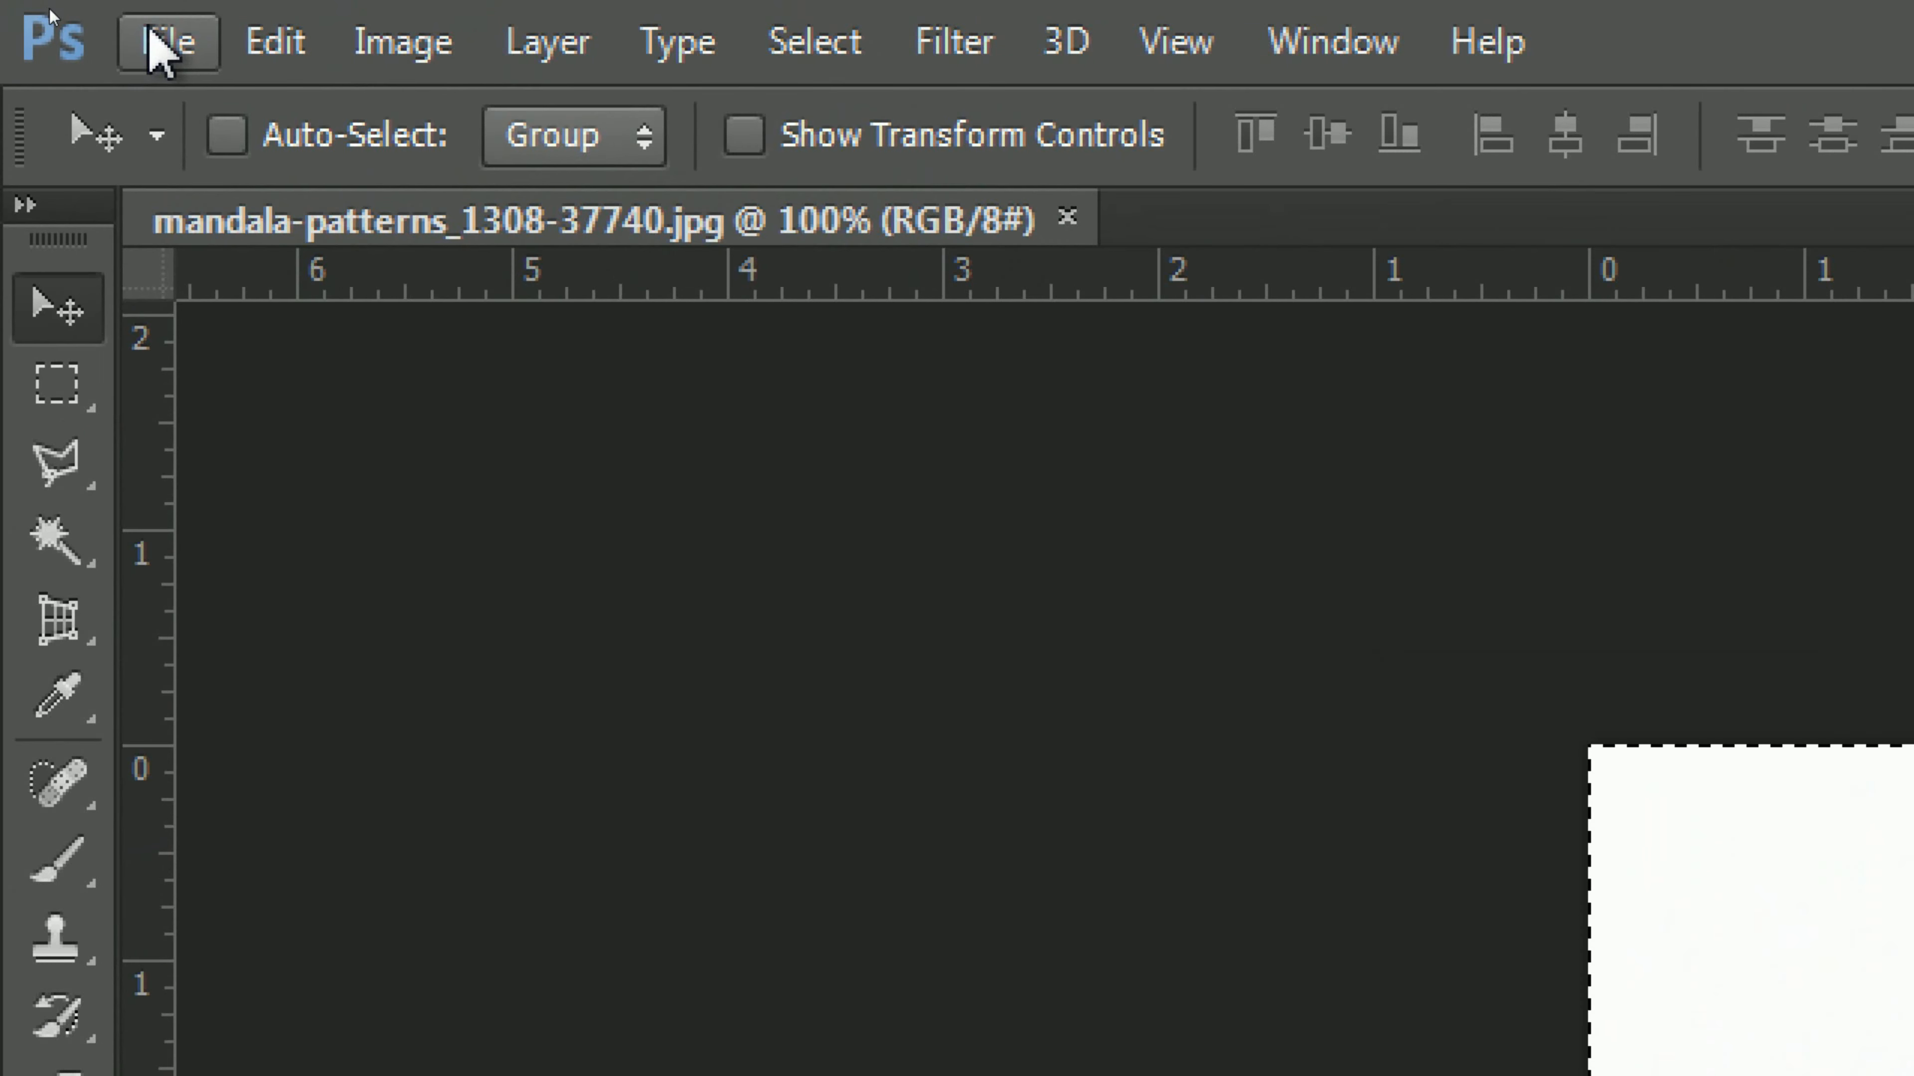
Step: Start a new document and set its width and height units to inches
click(162, 43)
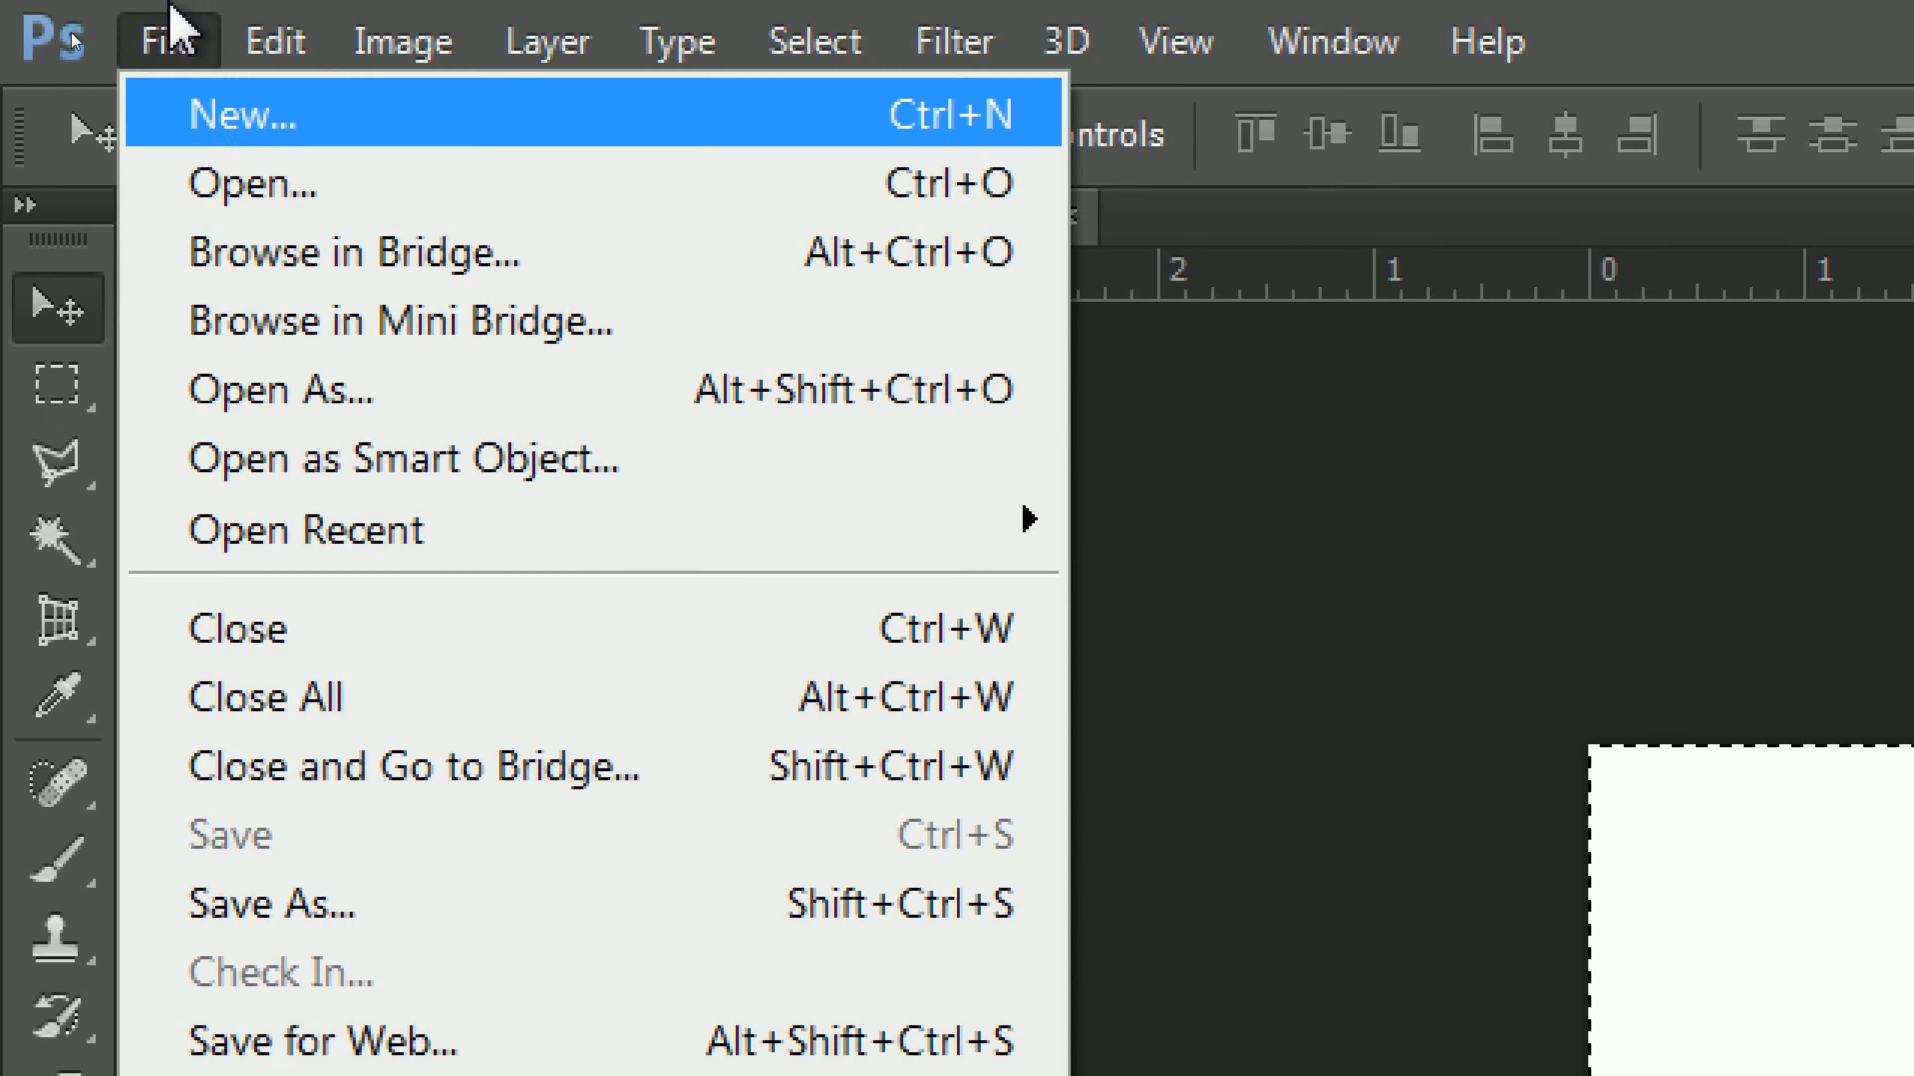
click(297, 121)
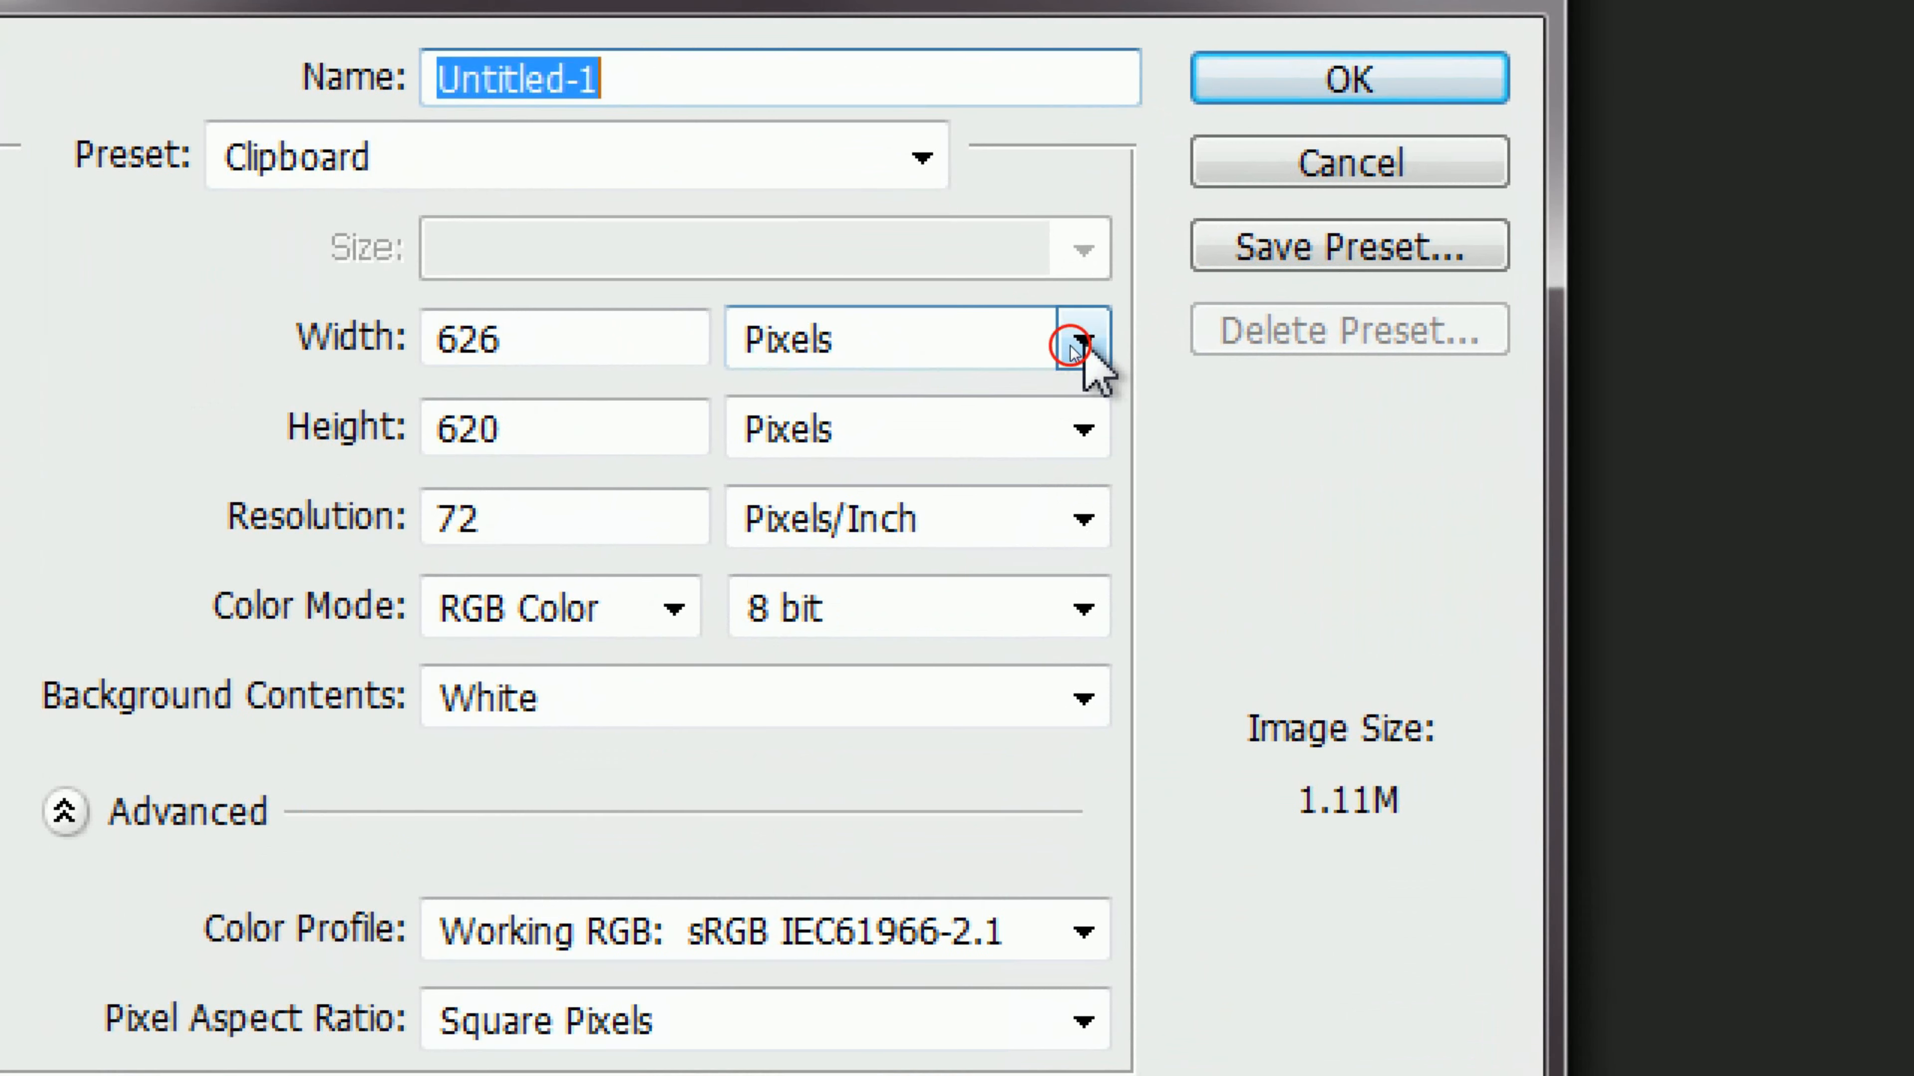
click(1069, 346)
click(1009, 468)
click(1077, 430)
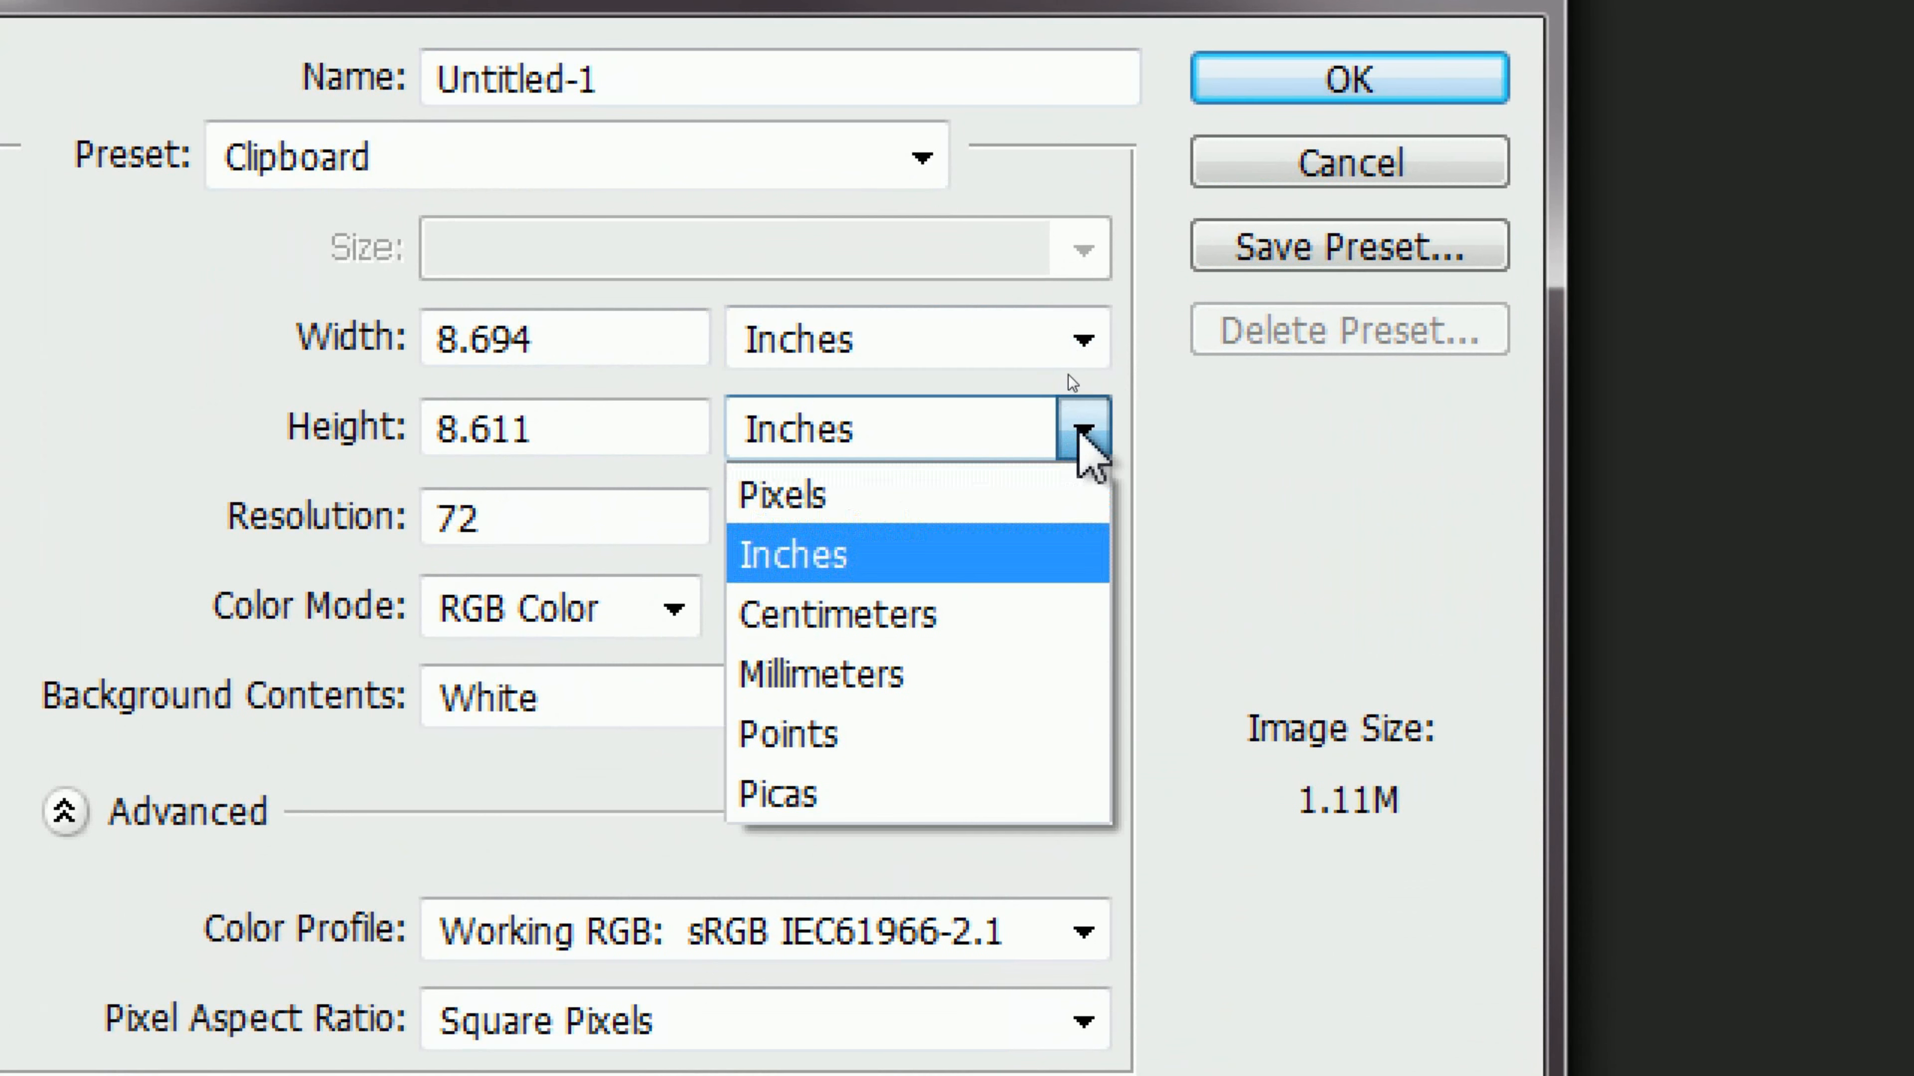
click(1036, 571)
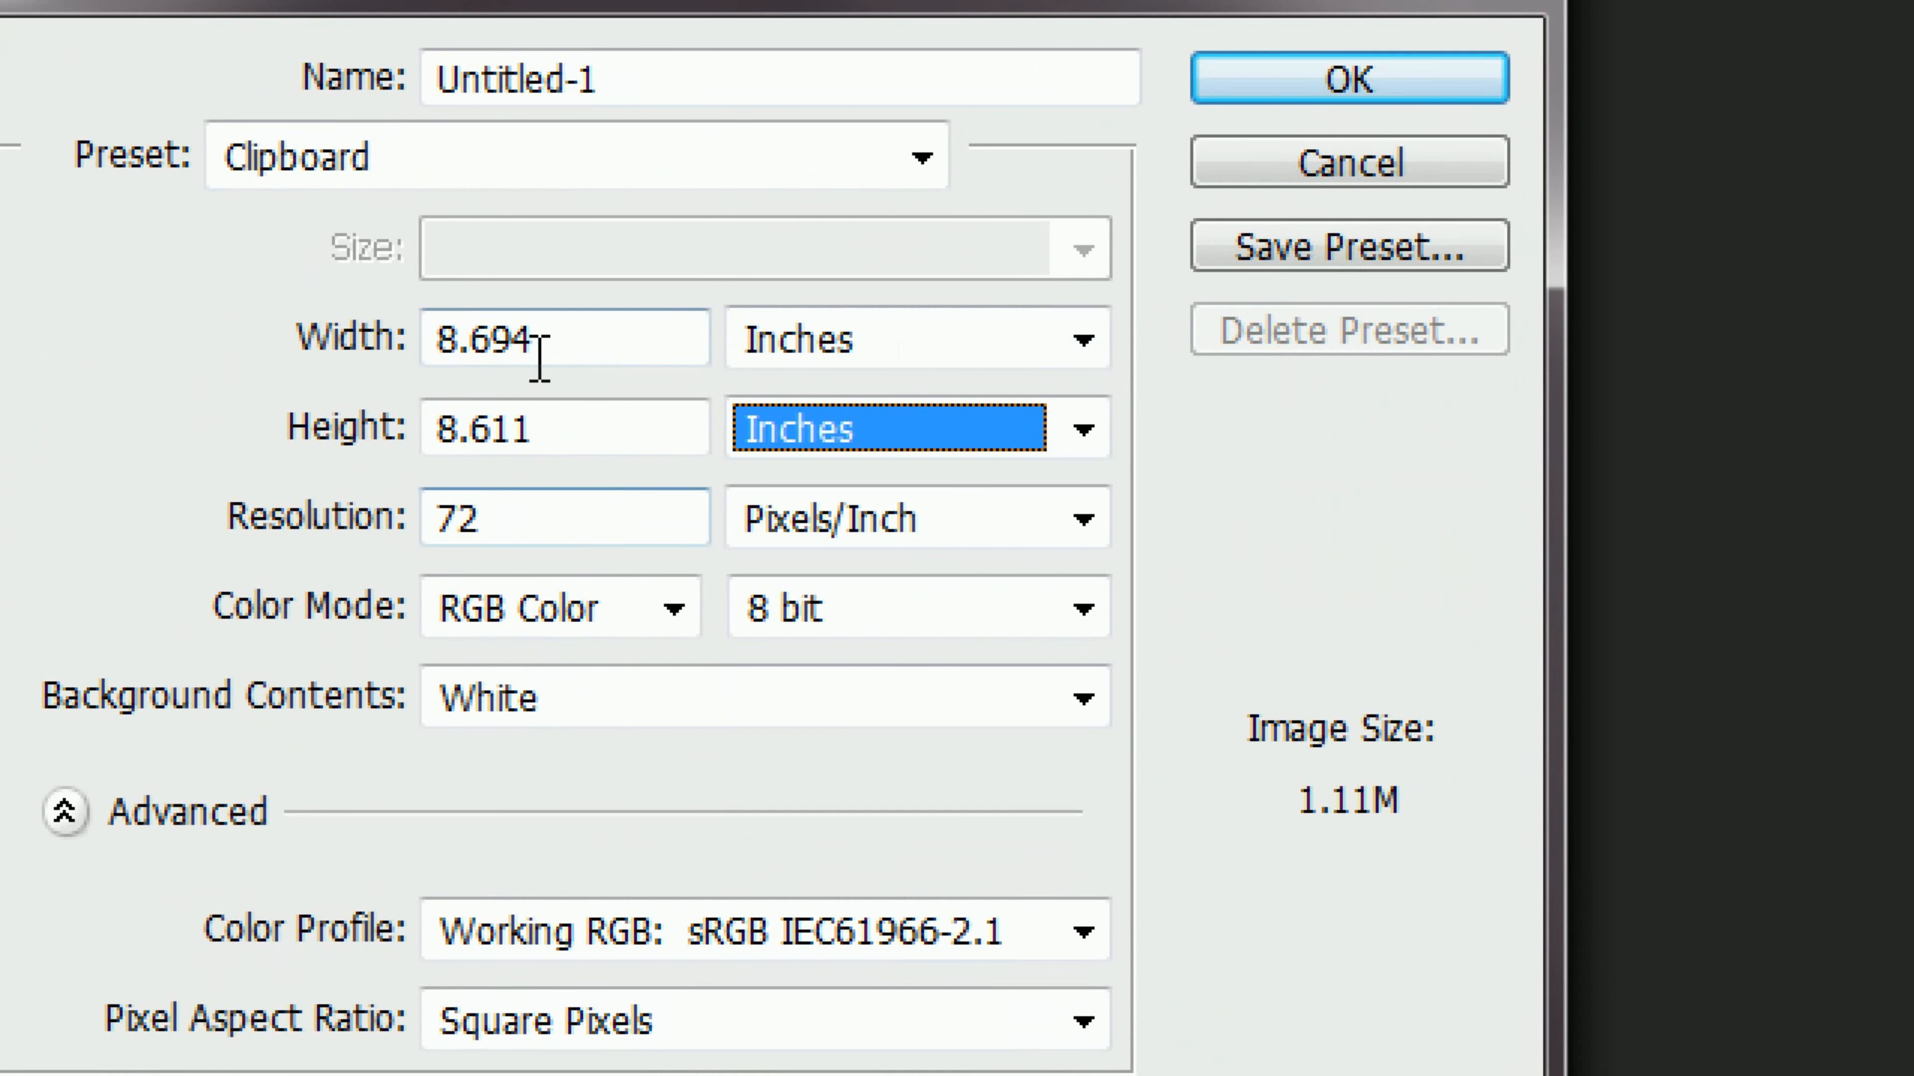
Step: Set the new document to 10 × 10 inches at 300 pixels/inch and create it with a white background
double_click(543, 337)
text(10)
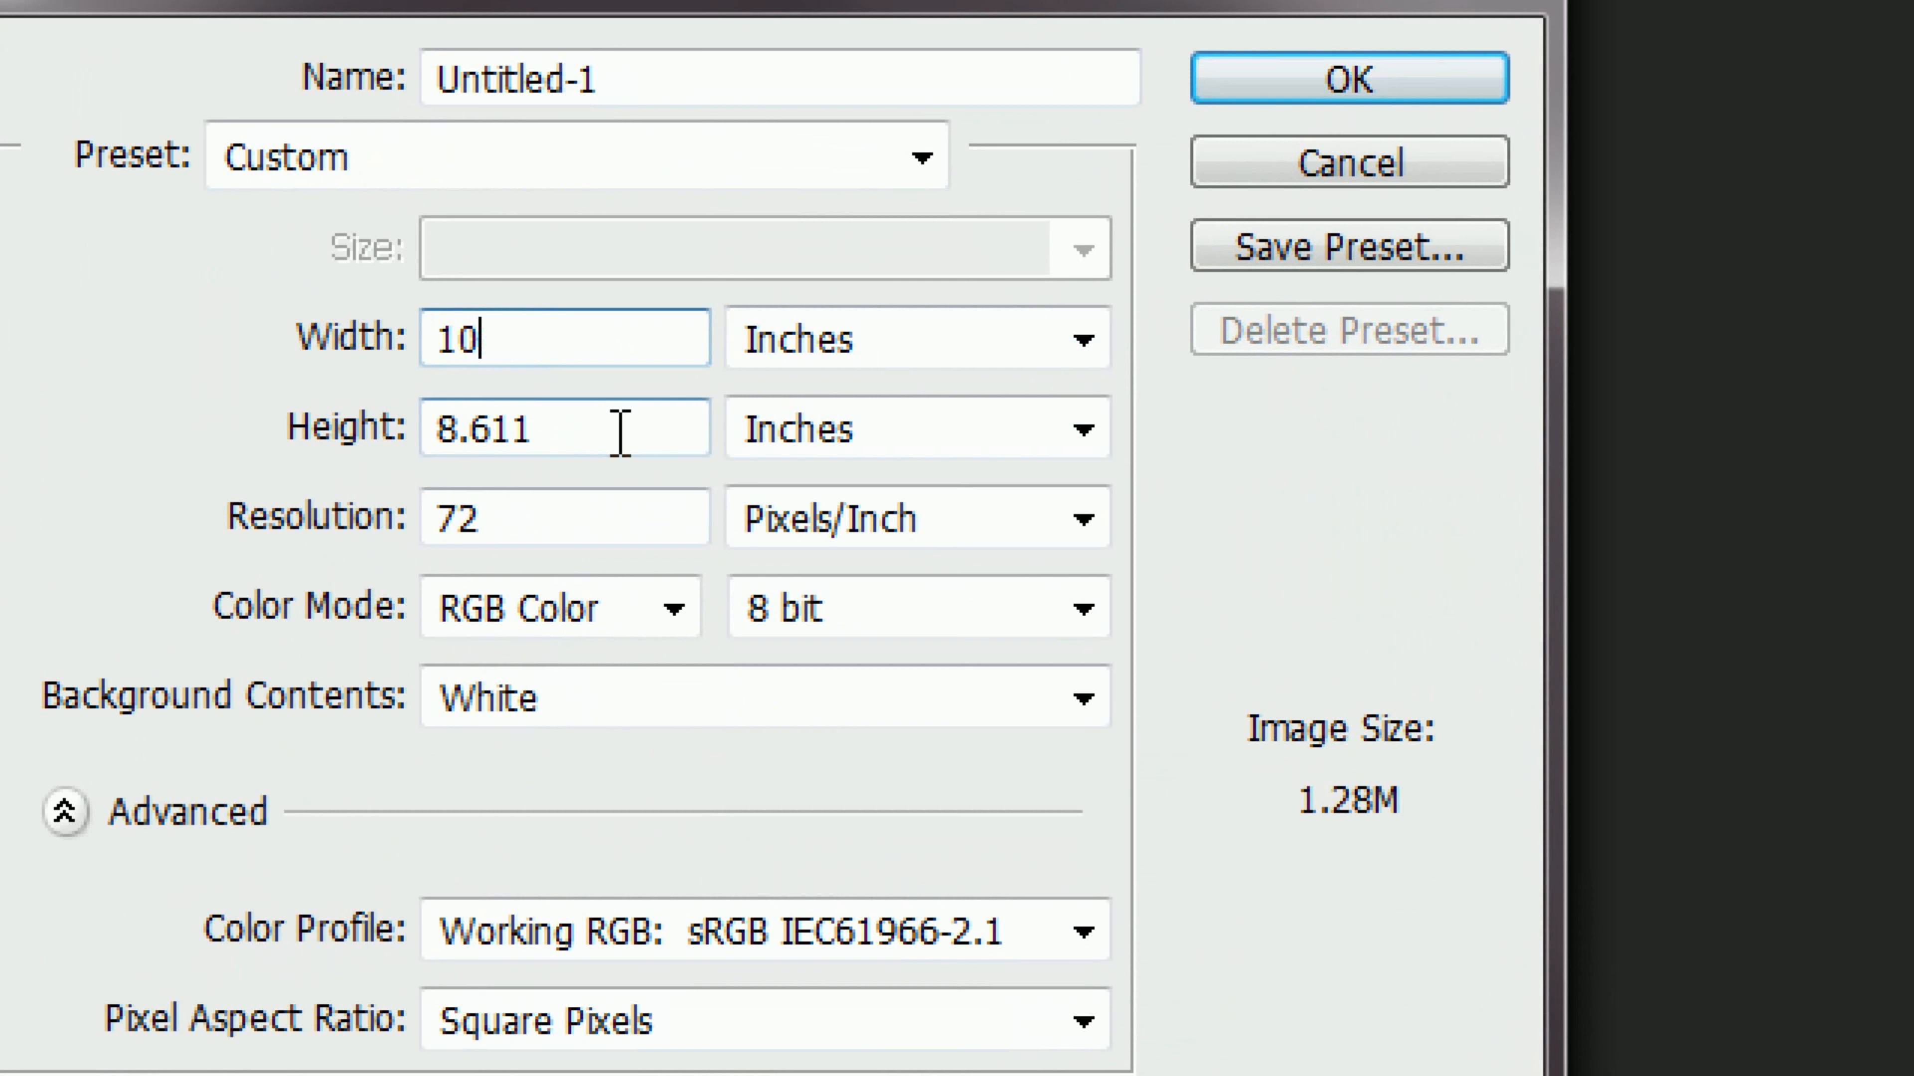
double_click(620, 427)
text(10)
double_click(598, 528)
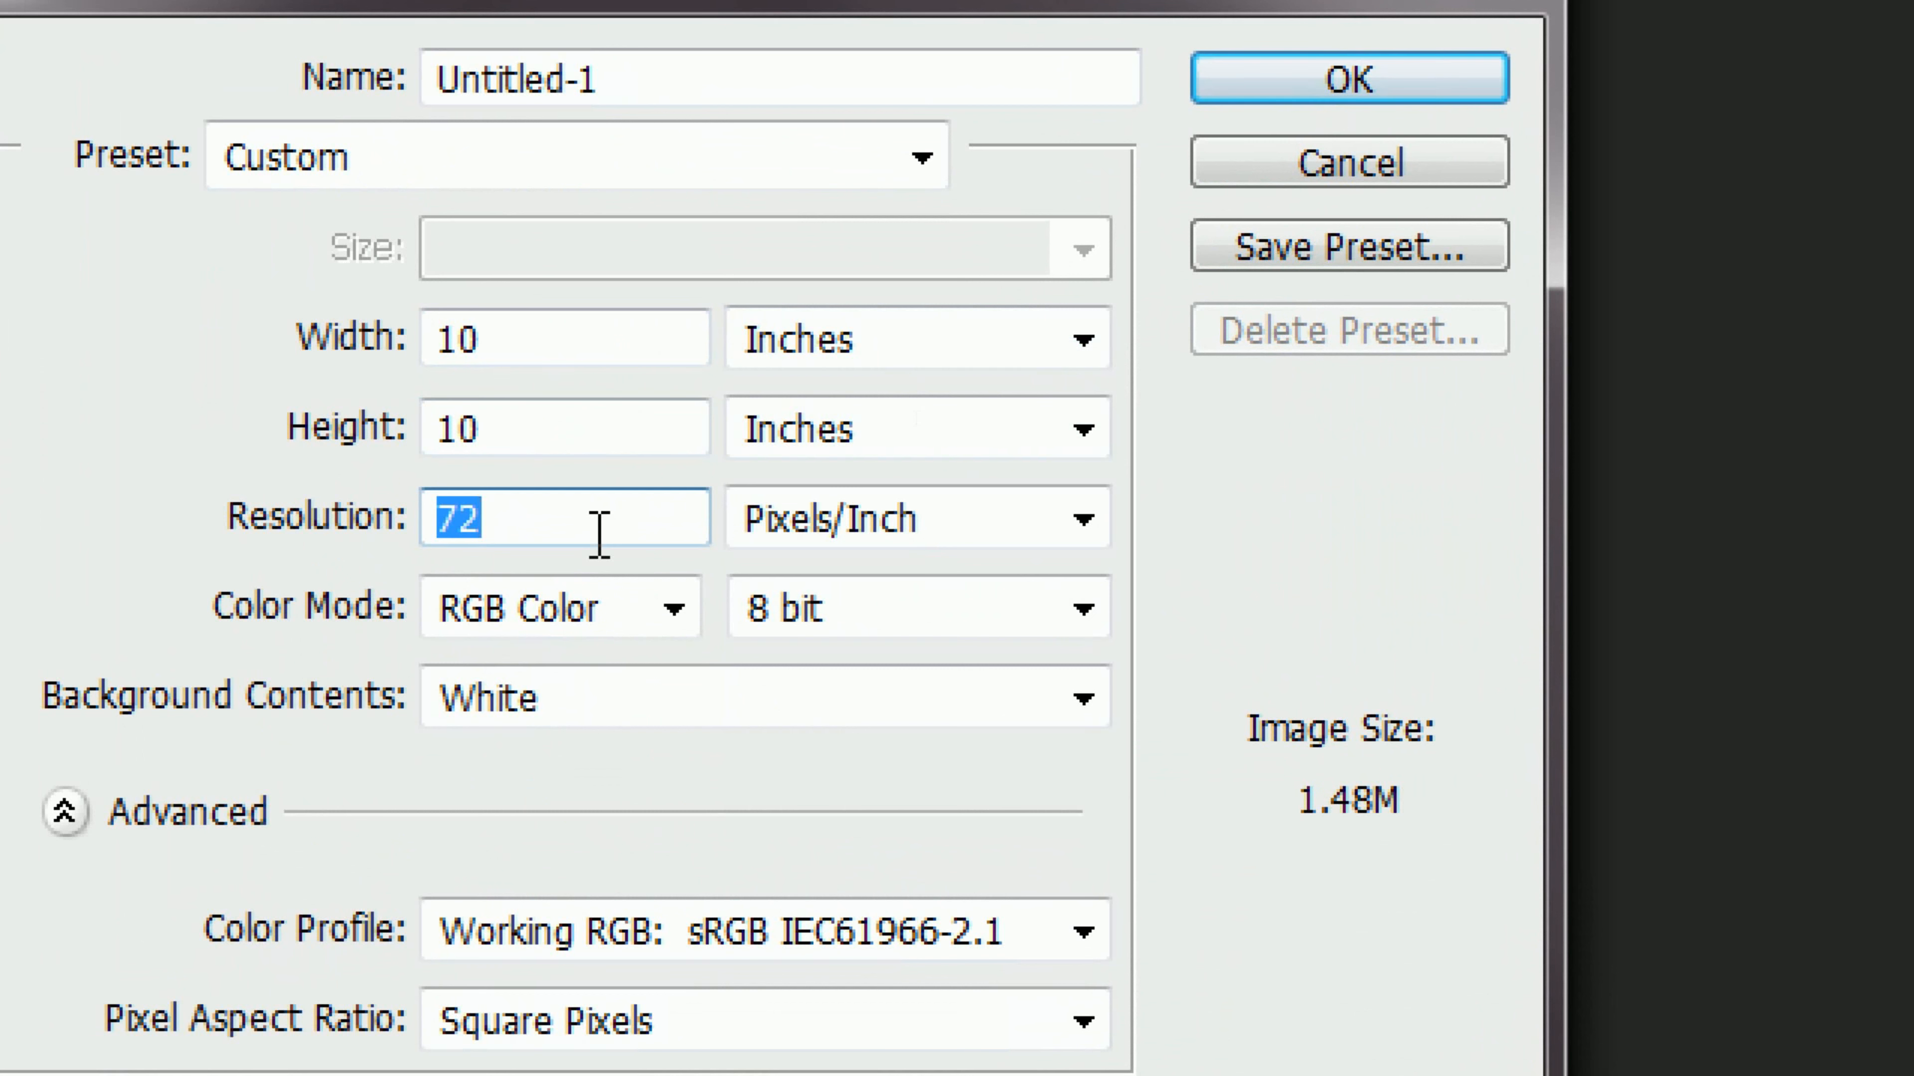
text(300)
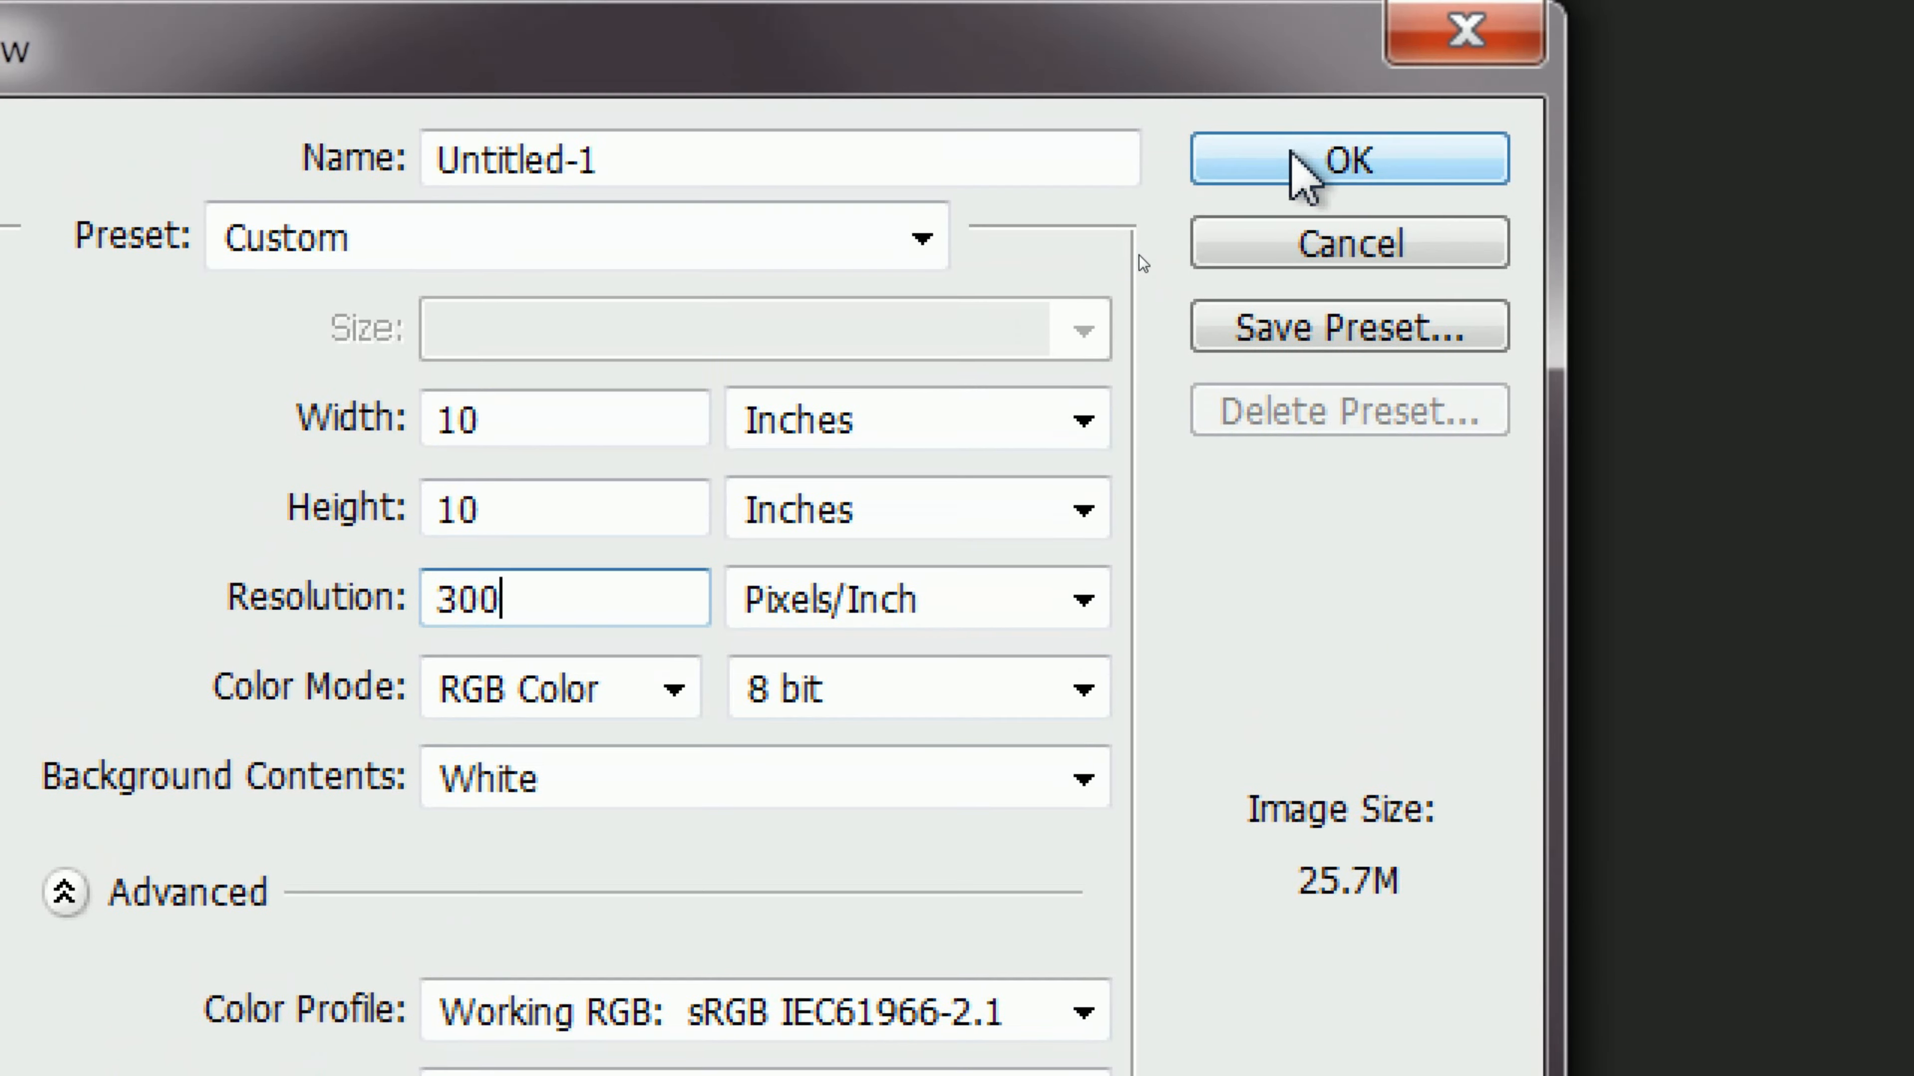
click(1297, 160)
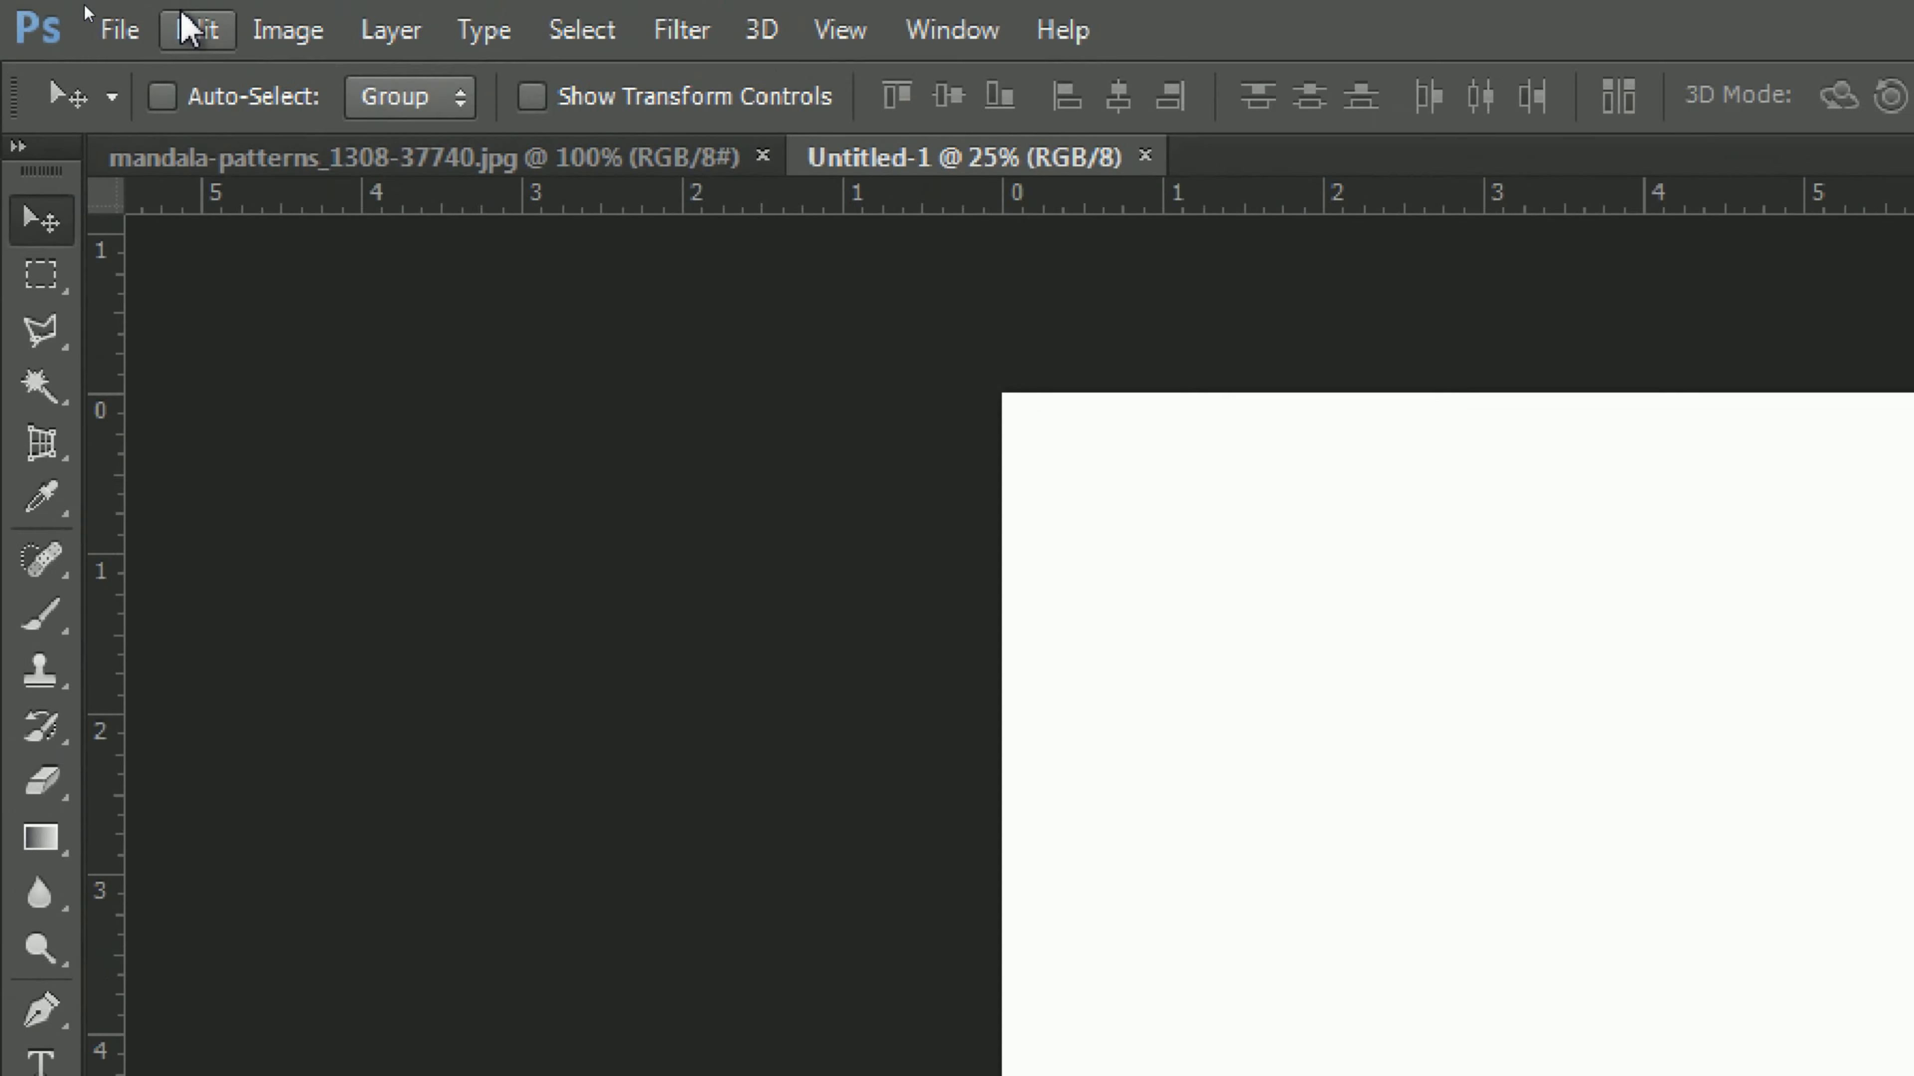
Step: Paste the copied mandala into the new document and free-transform it around its centre to about 219% in width and height
click(324, 51)
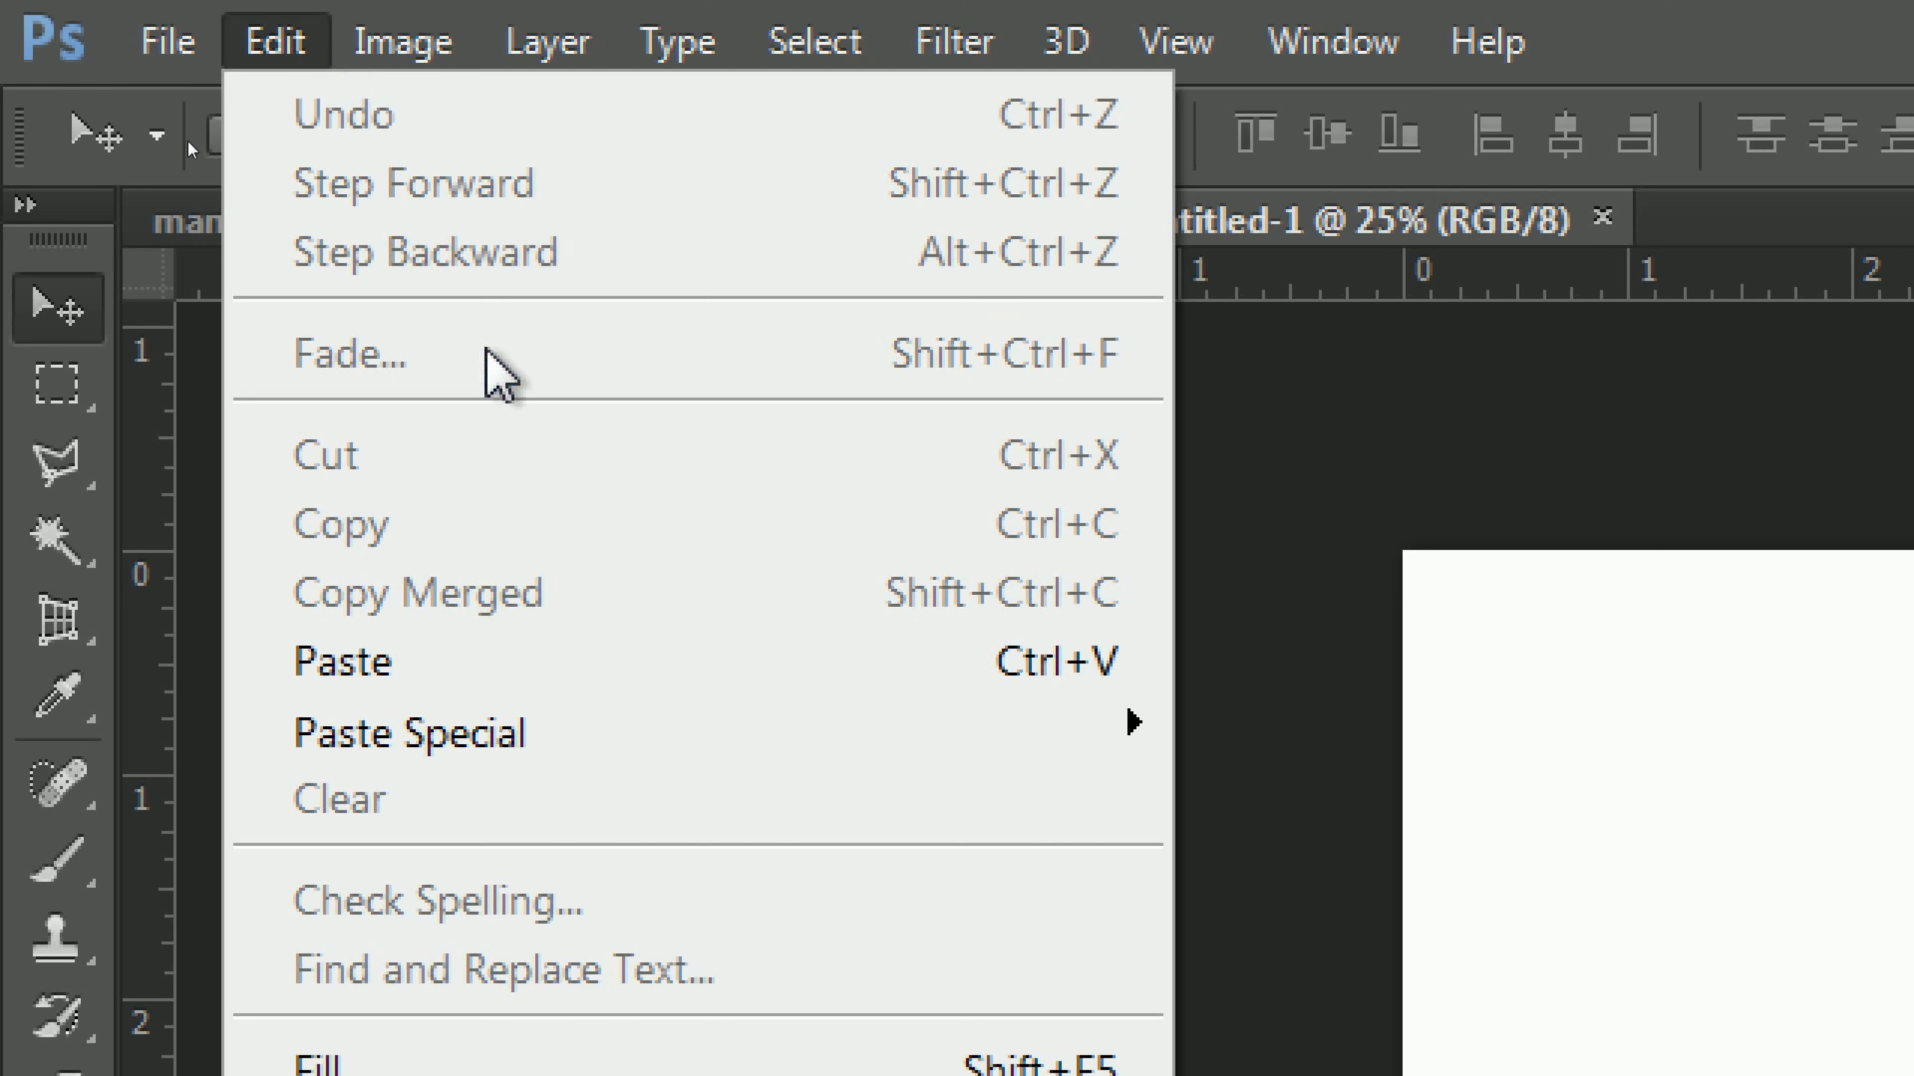
click(577, 660)
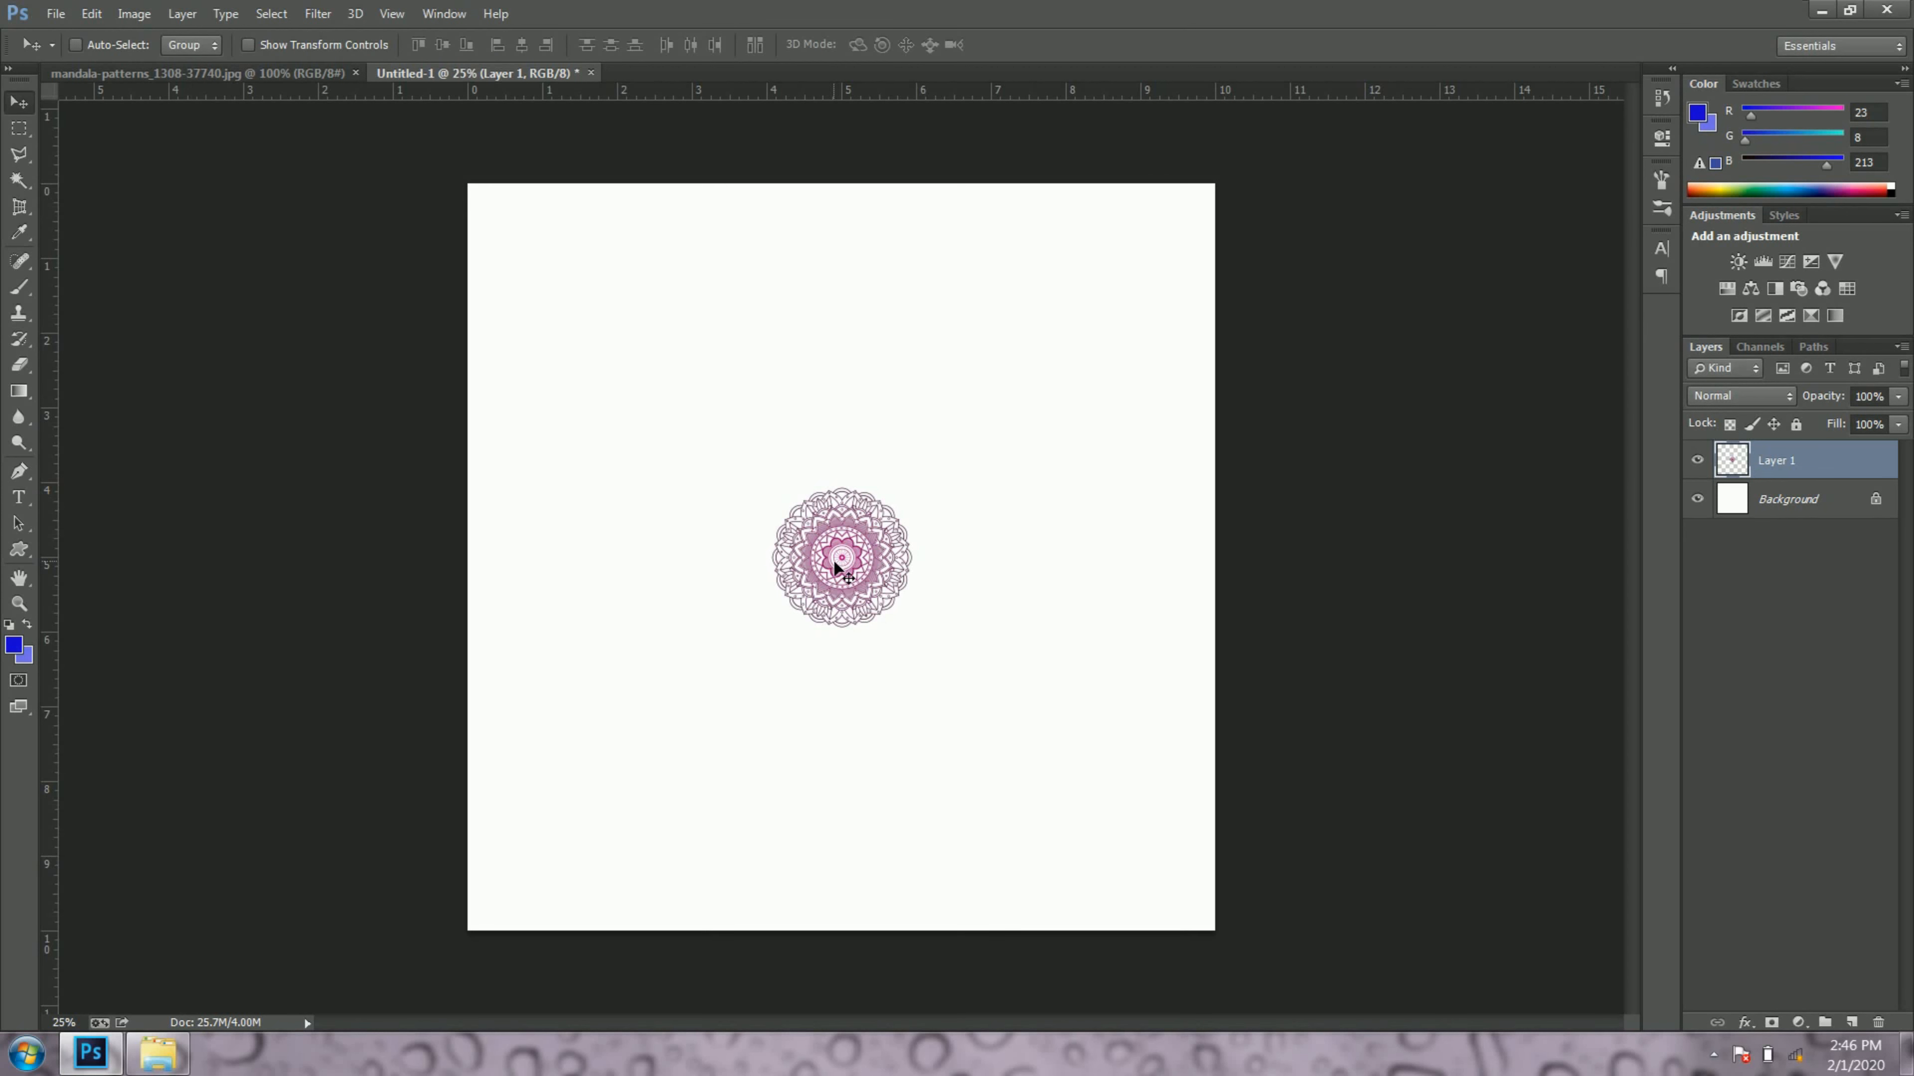
key(m)
right_click(835, 563)
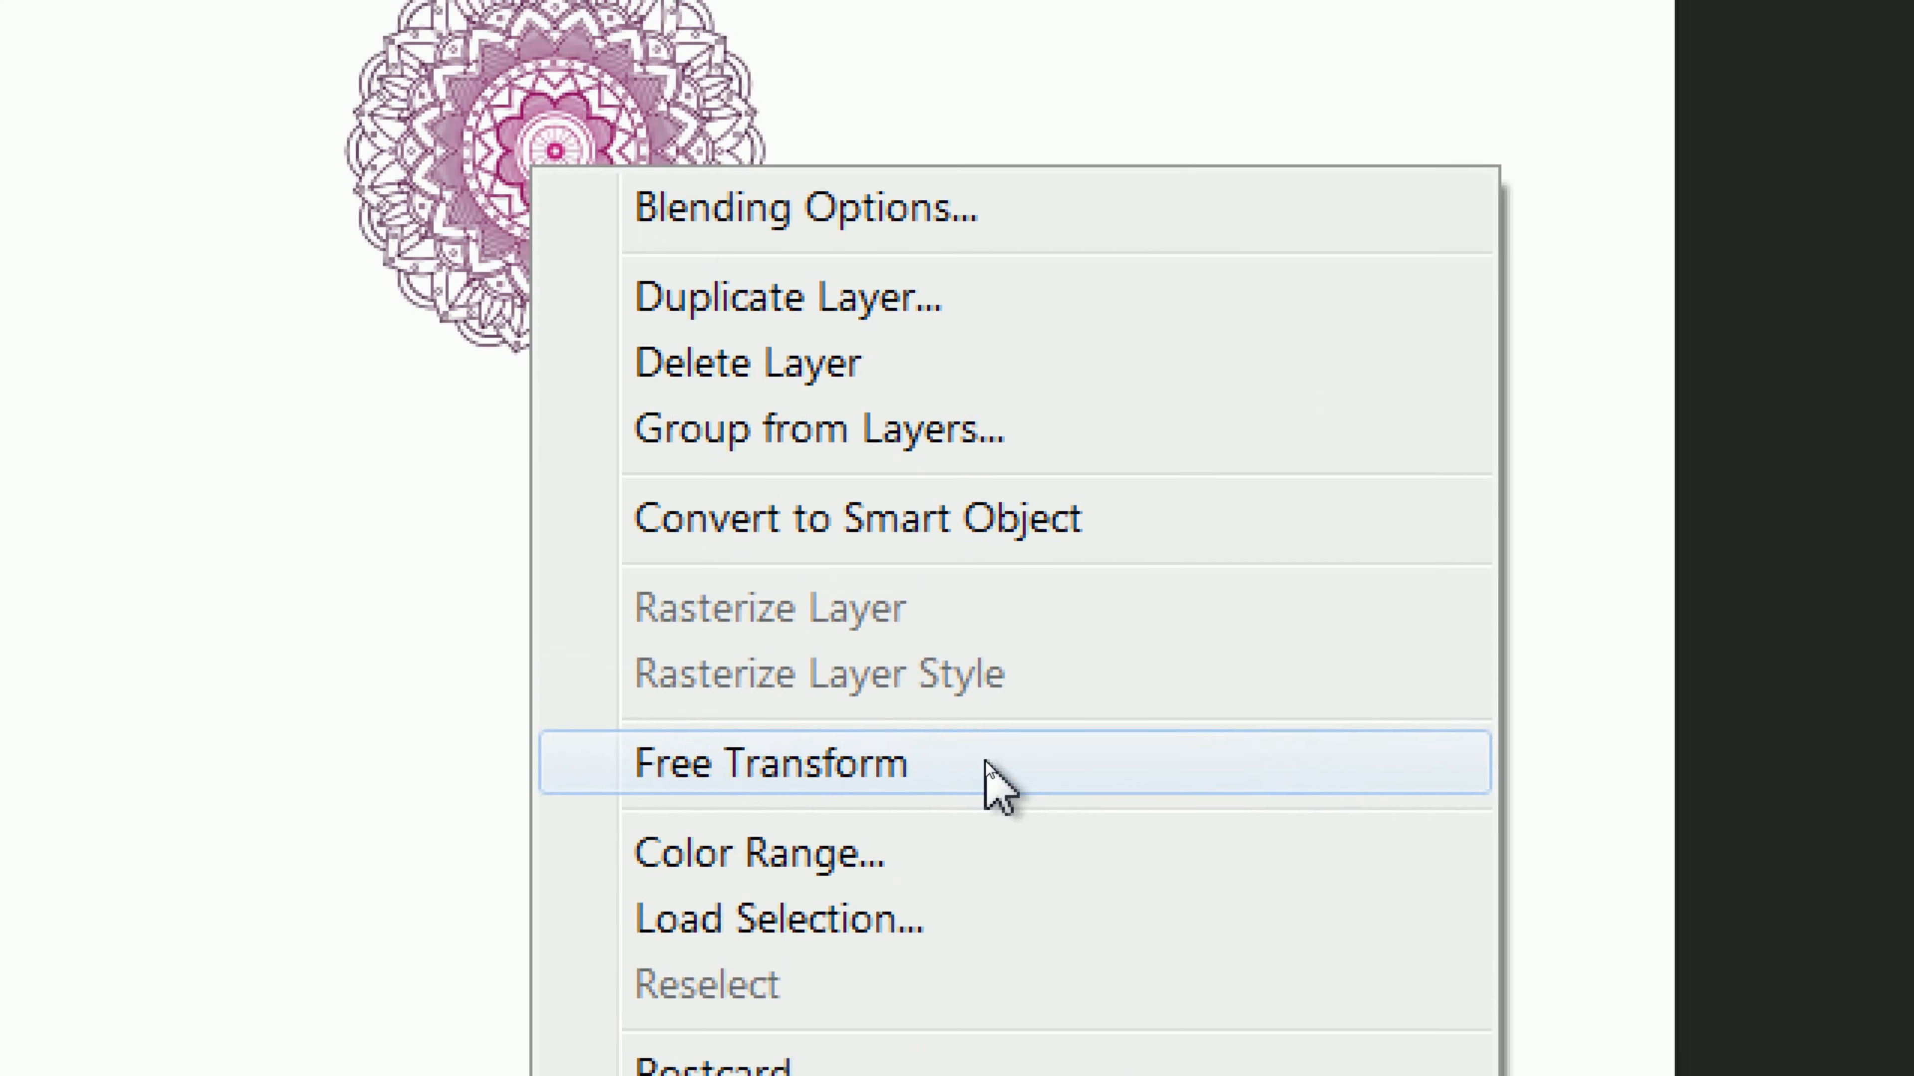
click(986, 761)
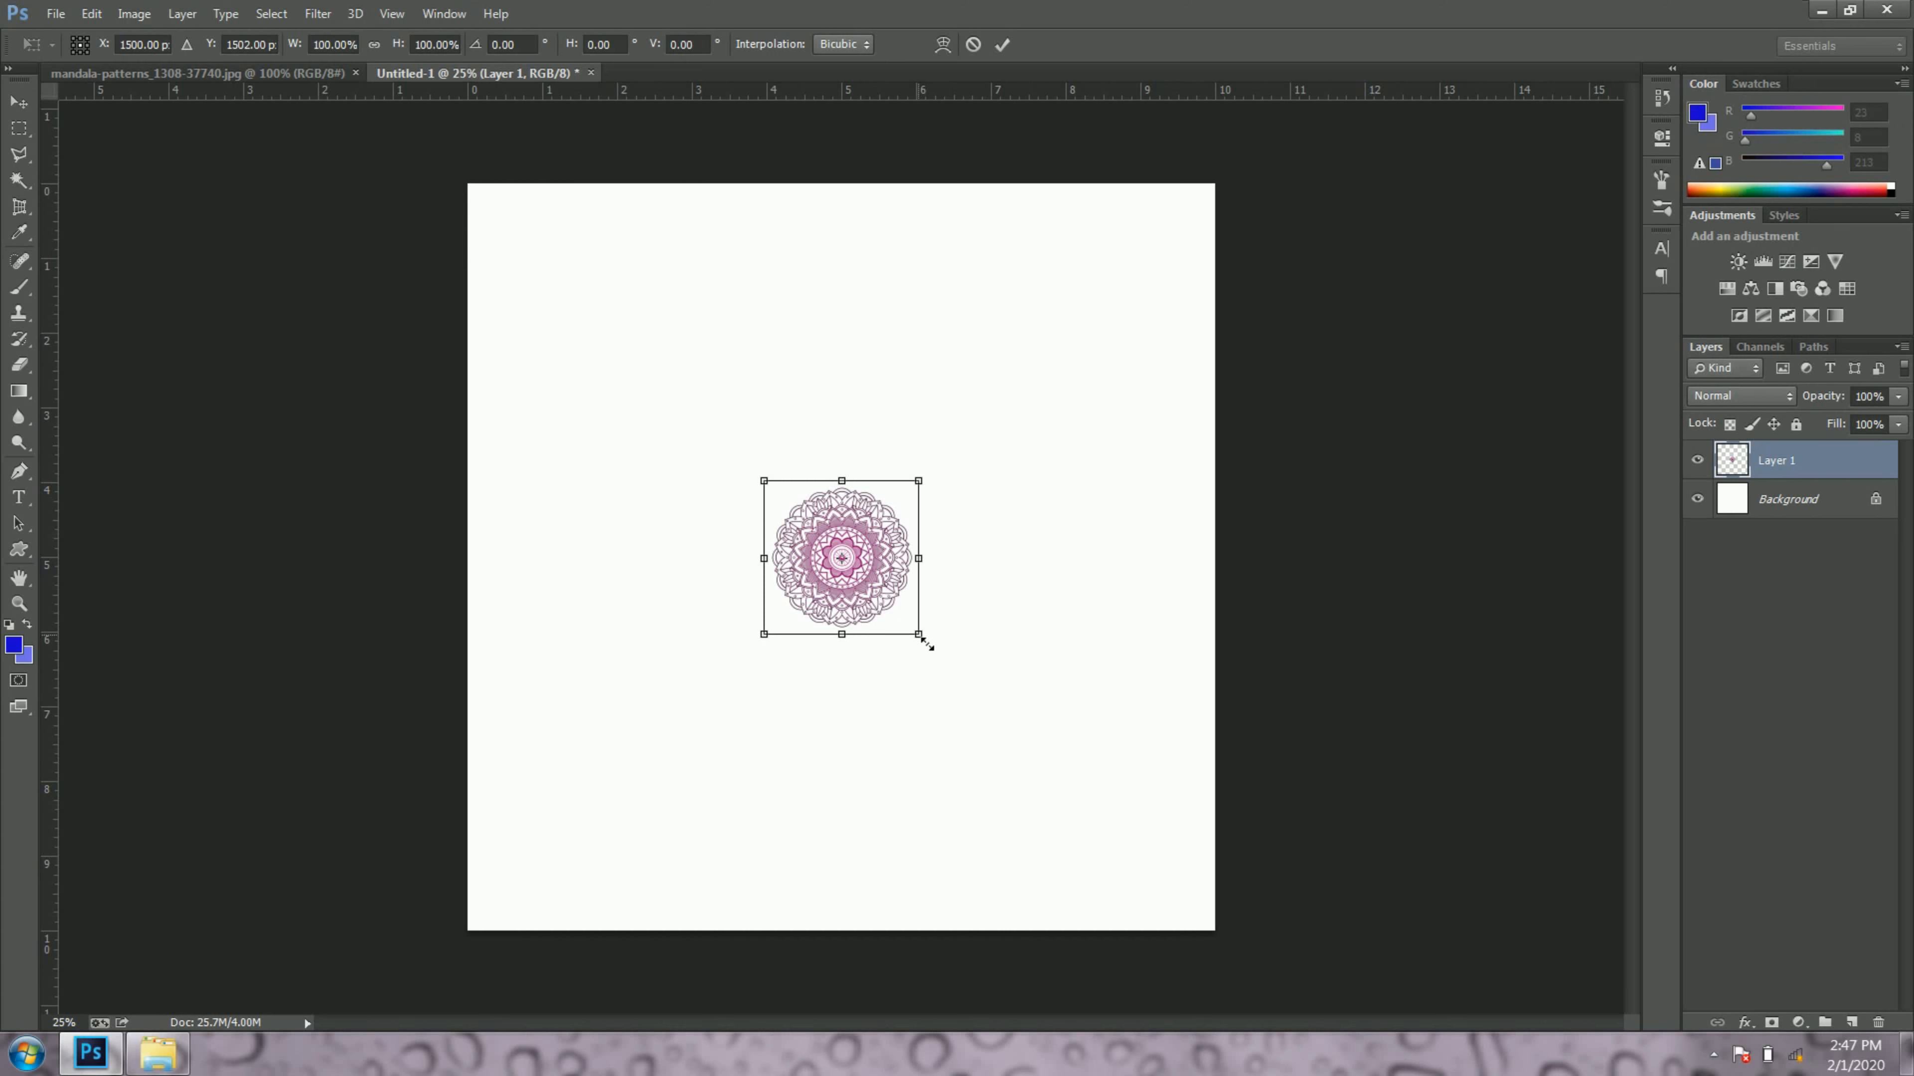
drag(927, 642, 1026, 731)
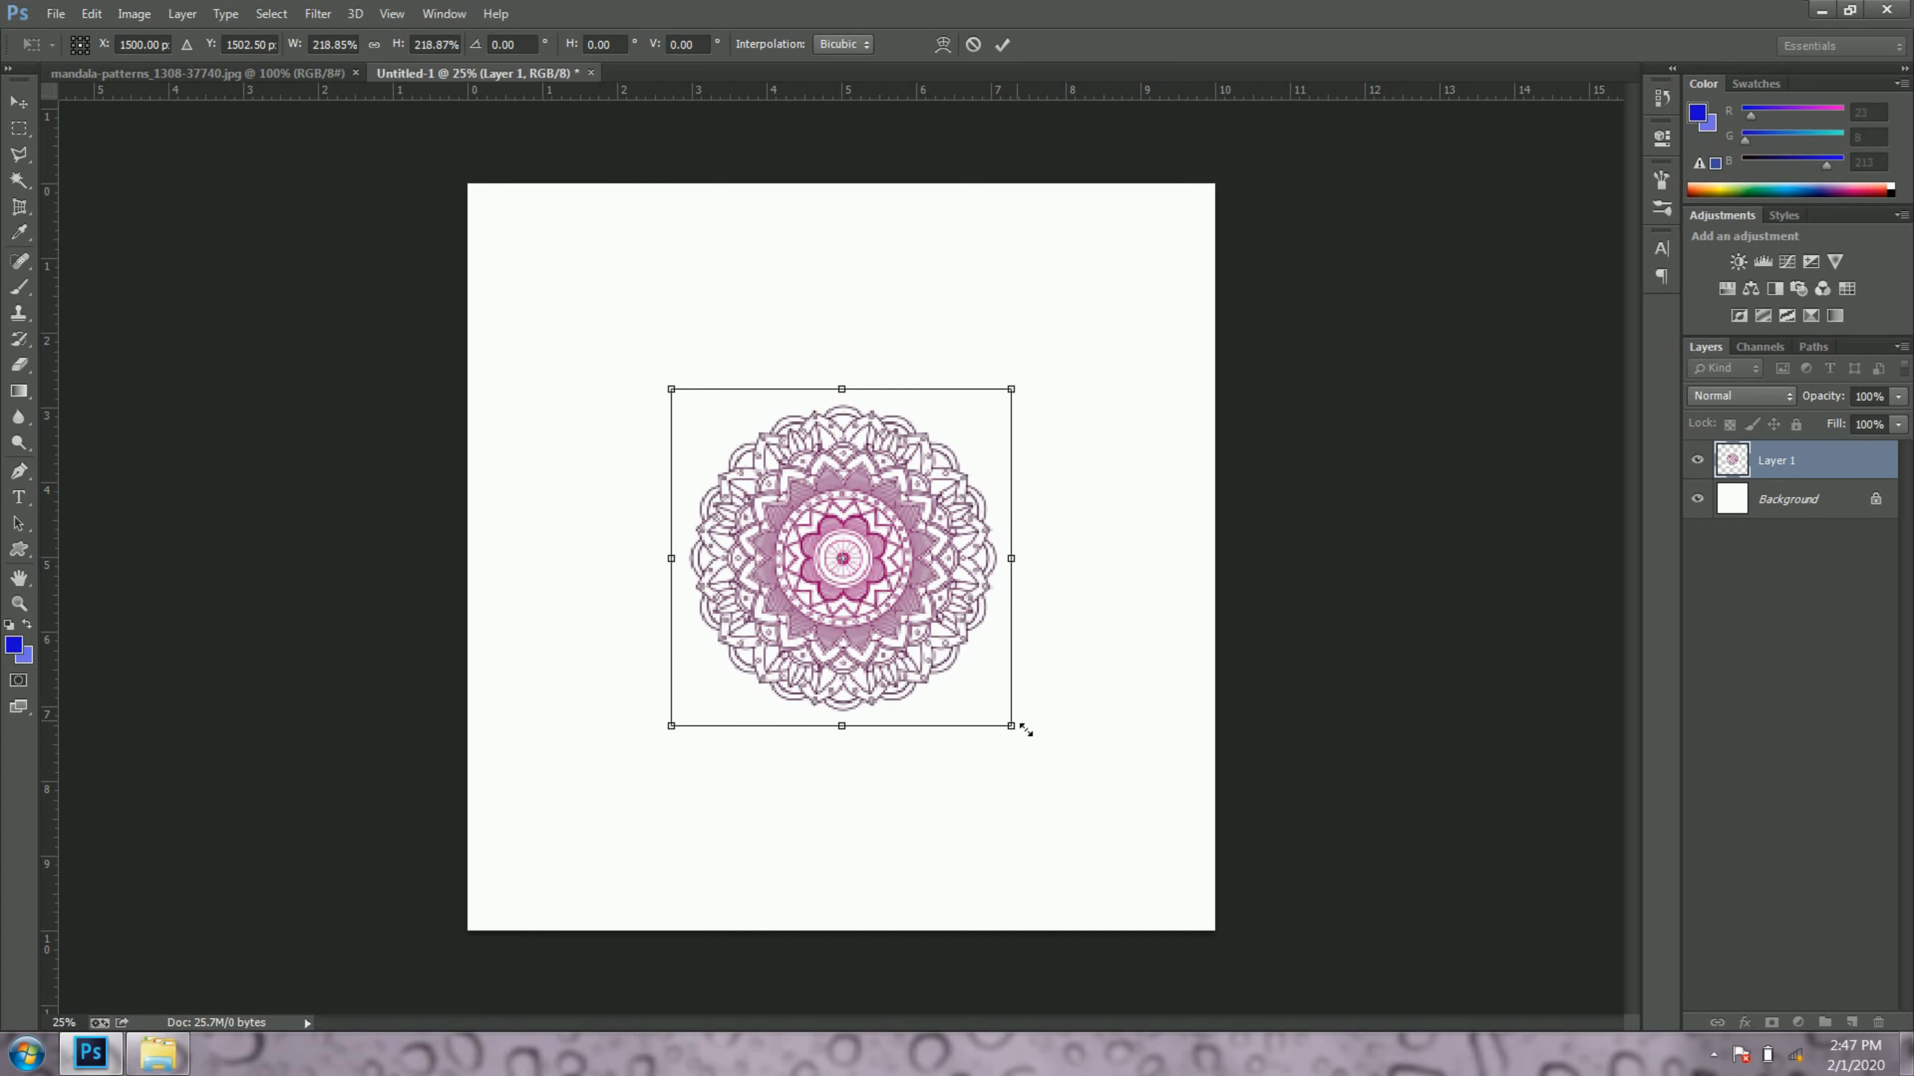
click(1001, 46)
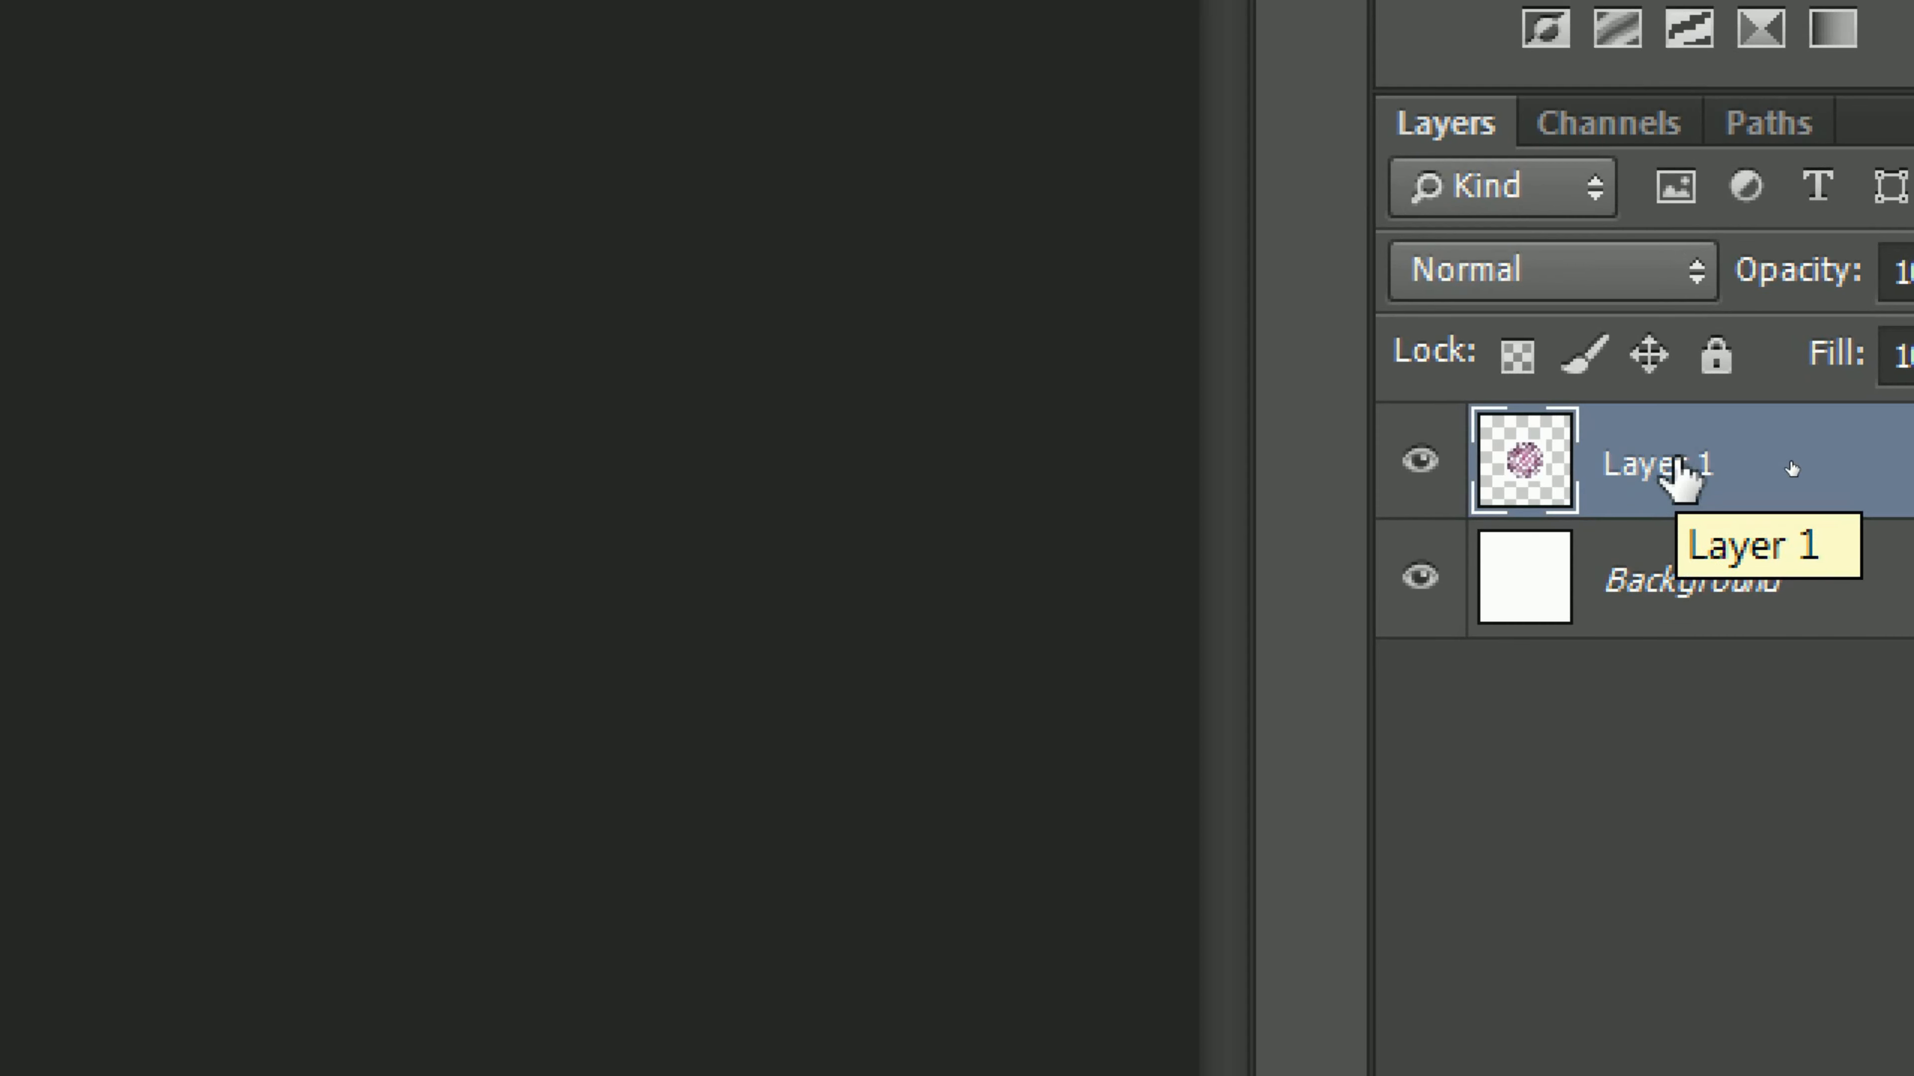
Step: Rename the pasted mandala layer to "brush"
double_click(1787, 461)
text(brush)
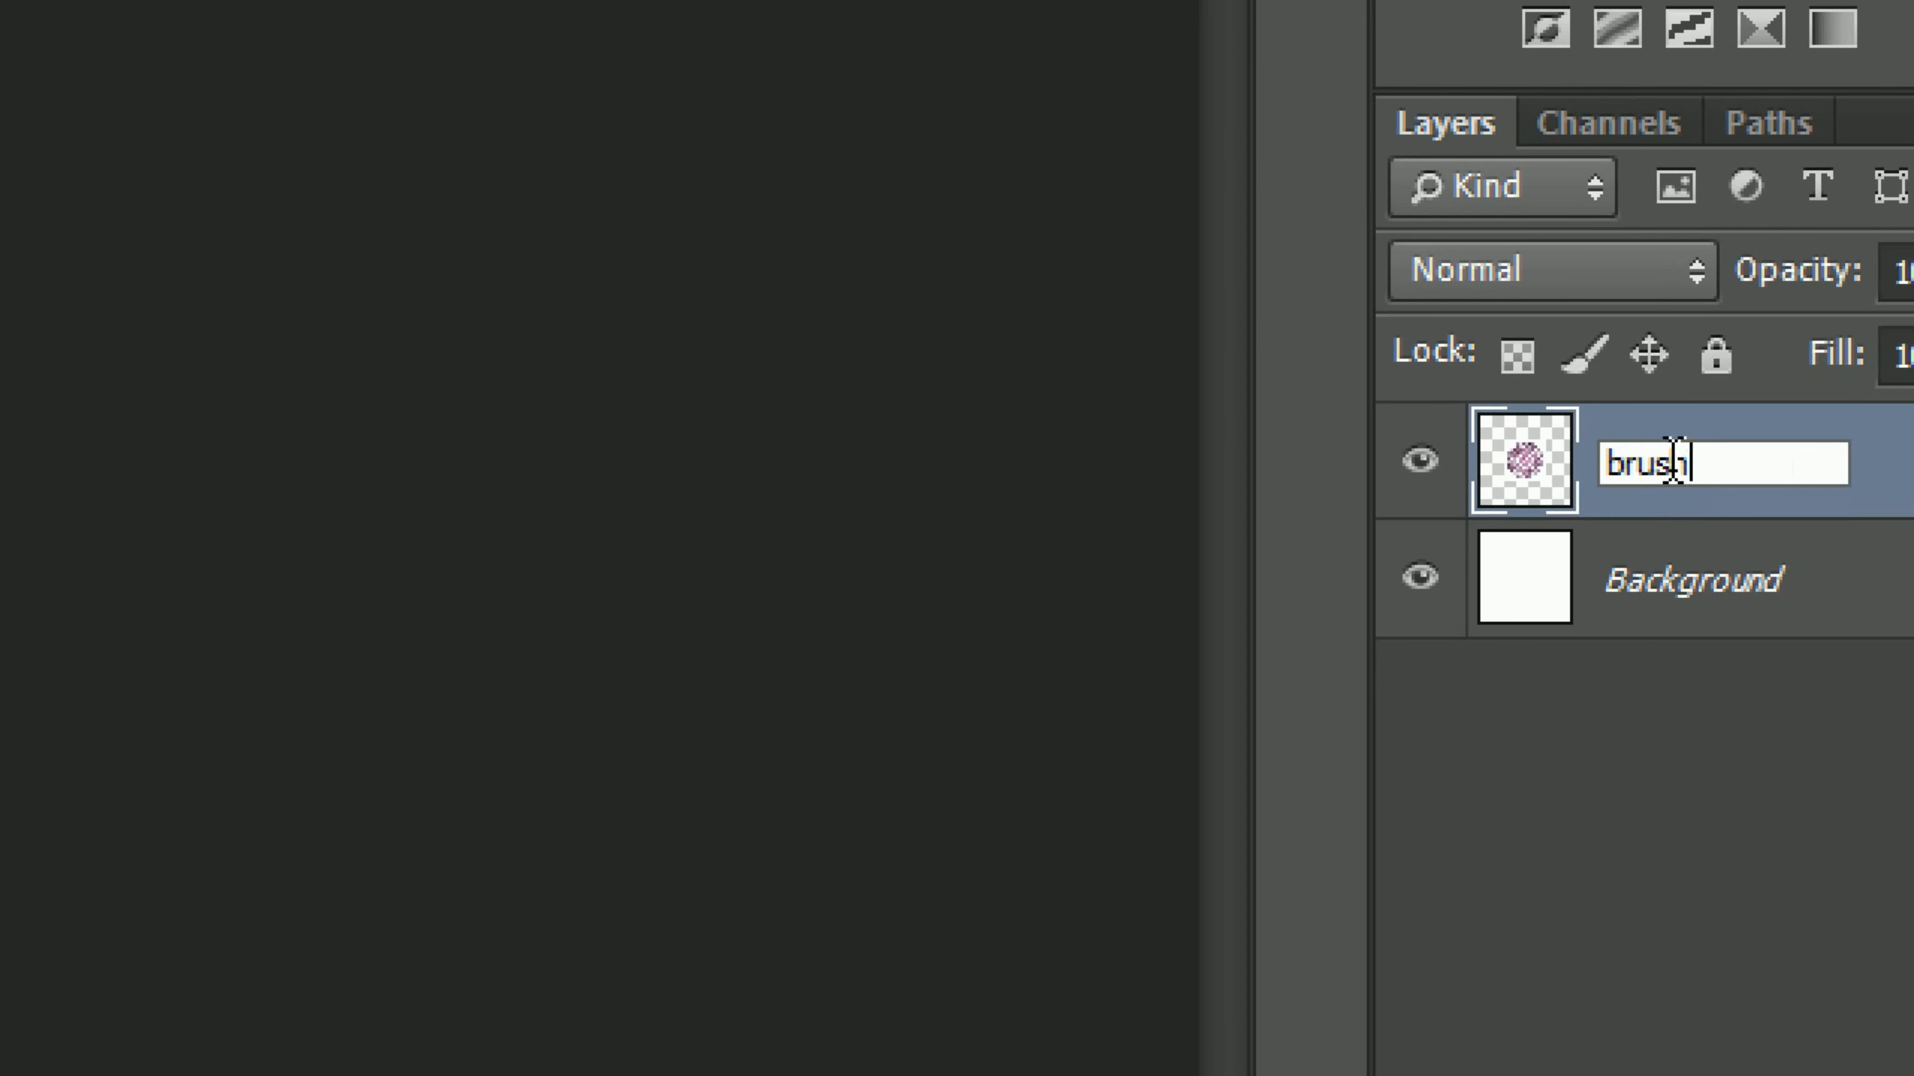
key(Return)
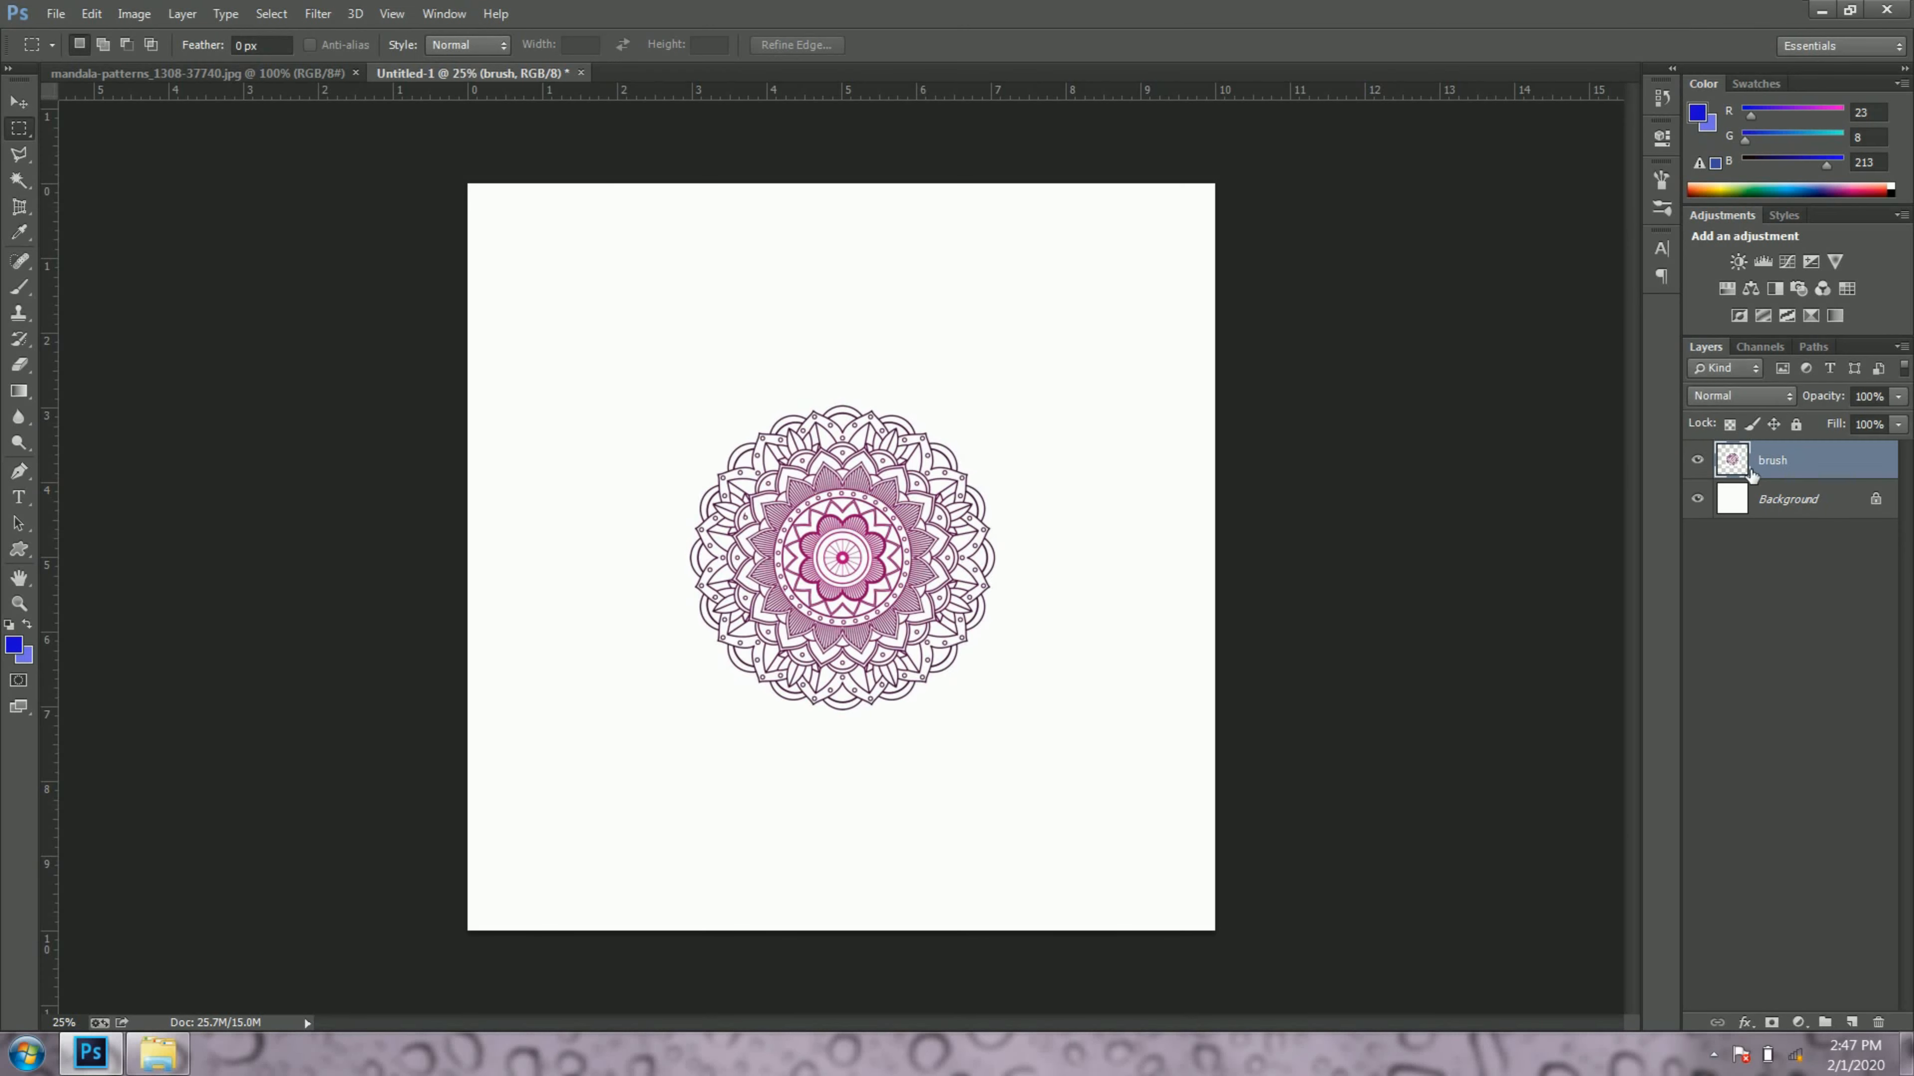
Step: Toggle the visibility of the brush layer to inspect its content
click(1703, 462)
click(1703, 462)
click(1702, 461)
click(1703, 461)
click(1703, 461)
click(1703, 461)
Step: Convert the locked Background into a regular layer and check both layers by toggling their visibility, leaving both shown
double_click(1884, 502)
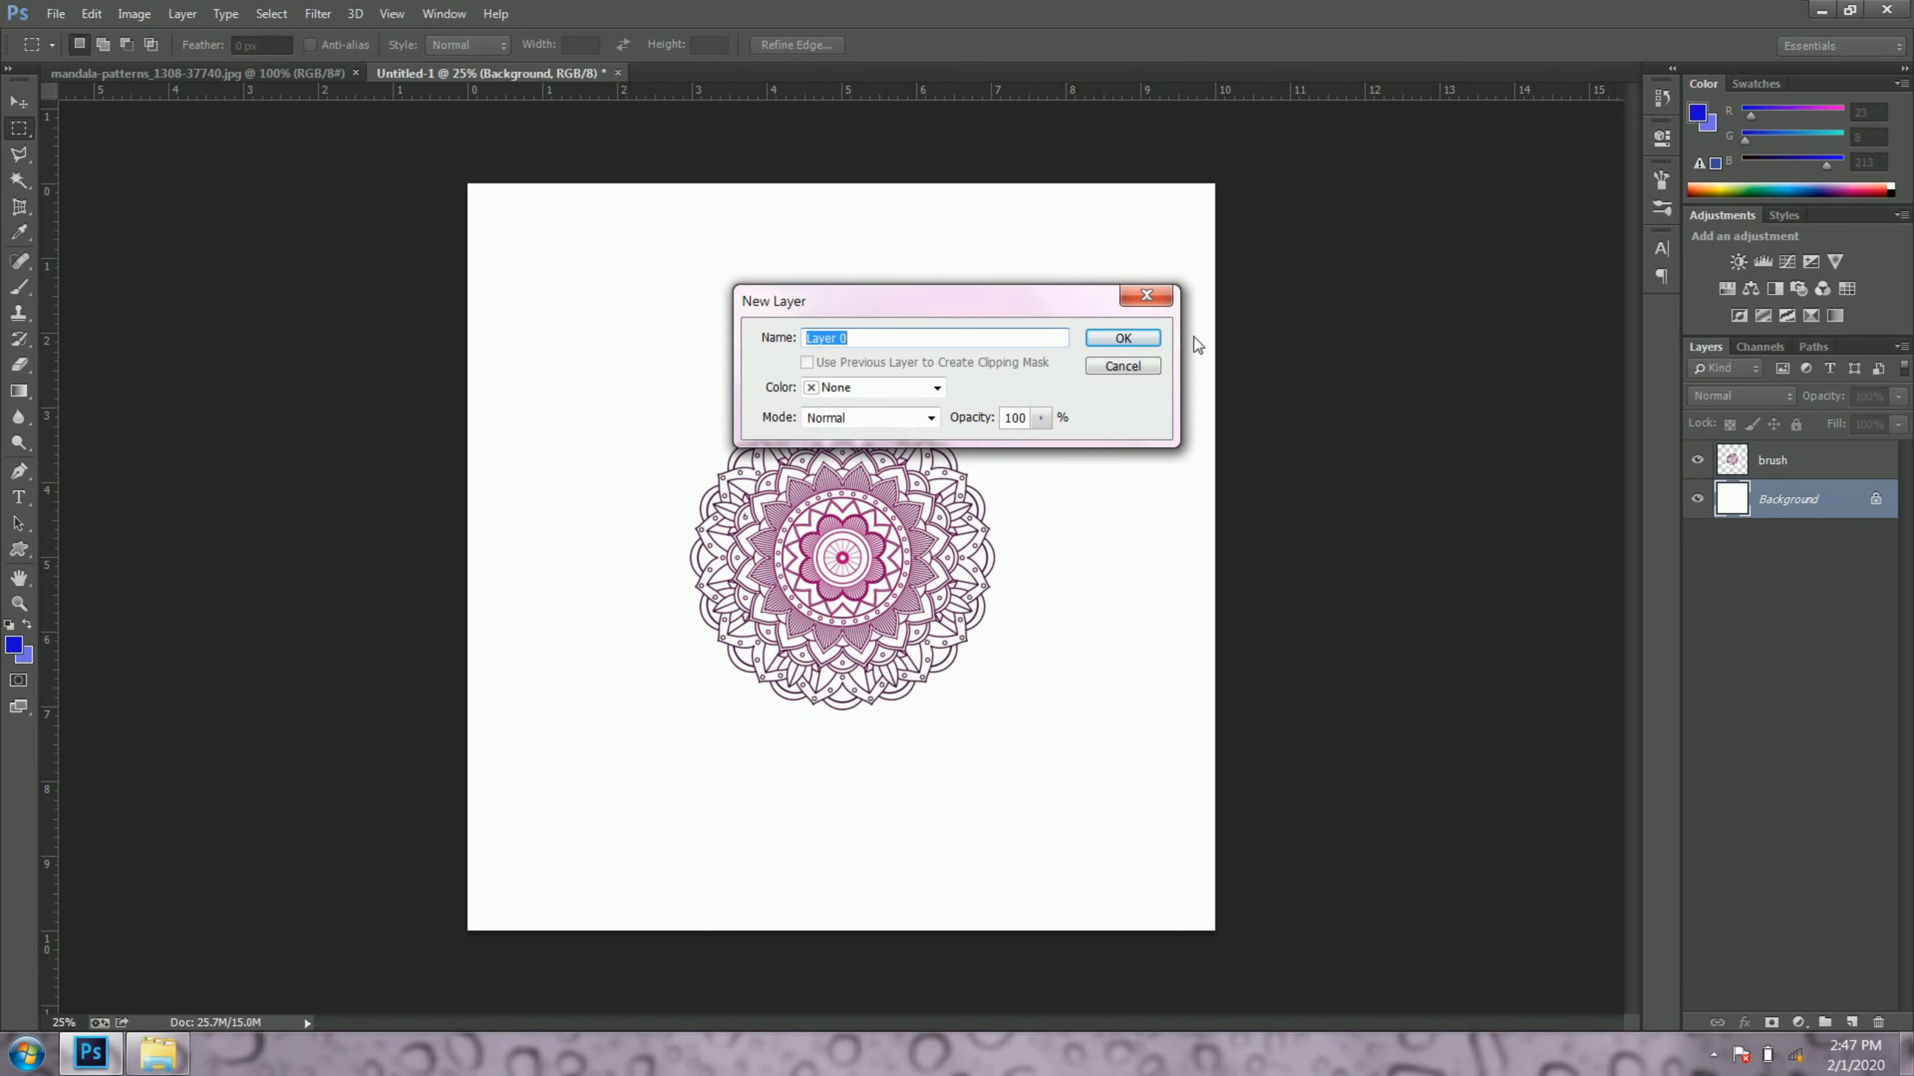
click(1156, 343)
click(1704, 505)
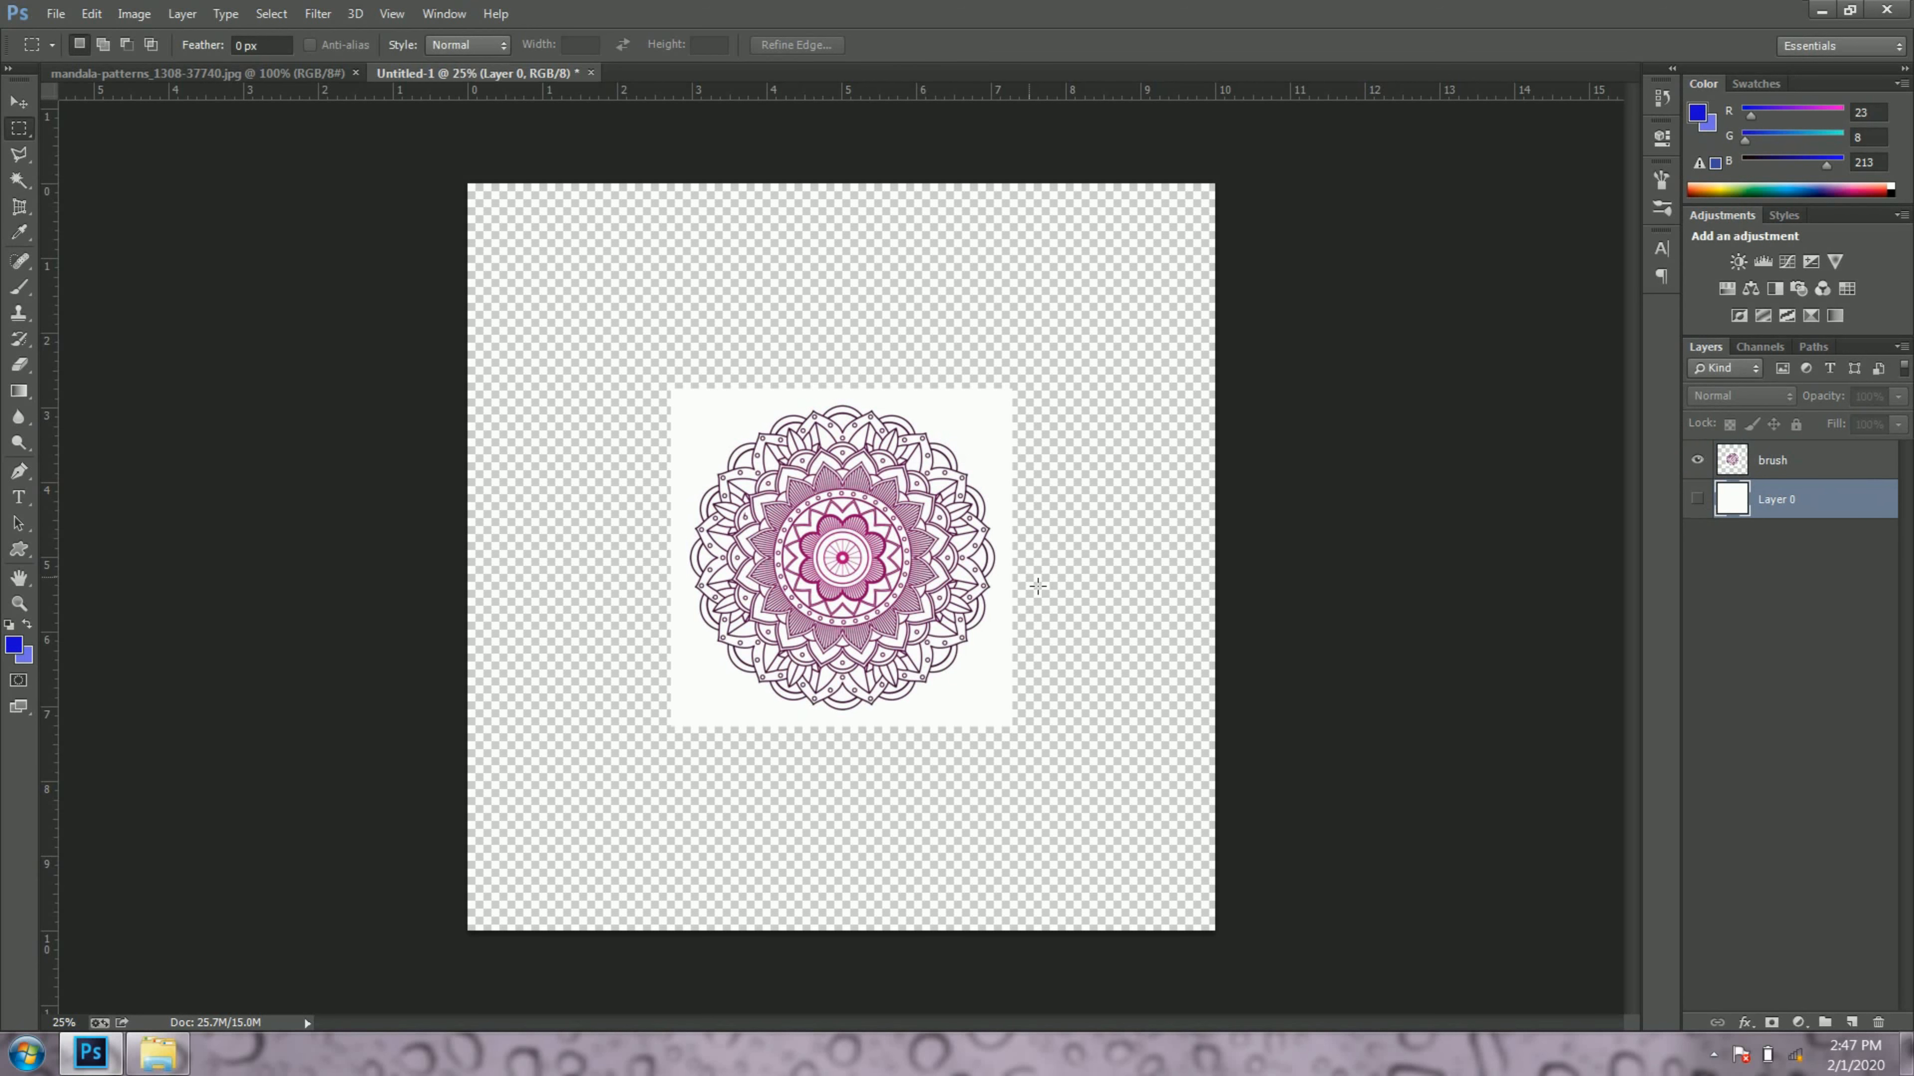
key(v)
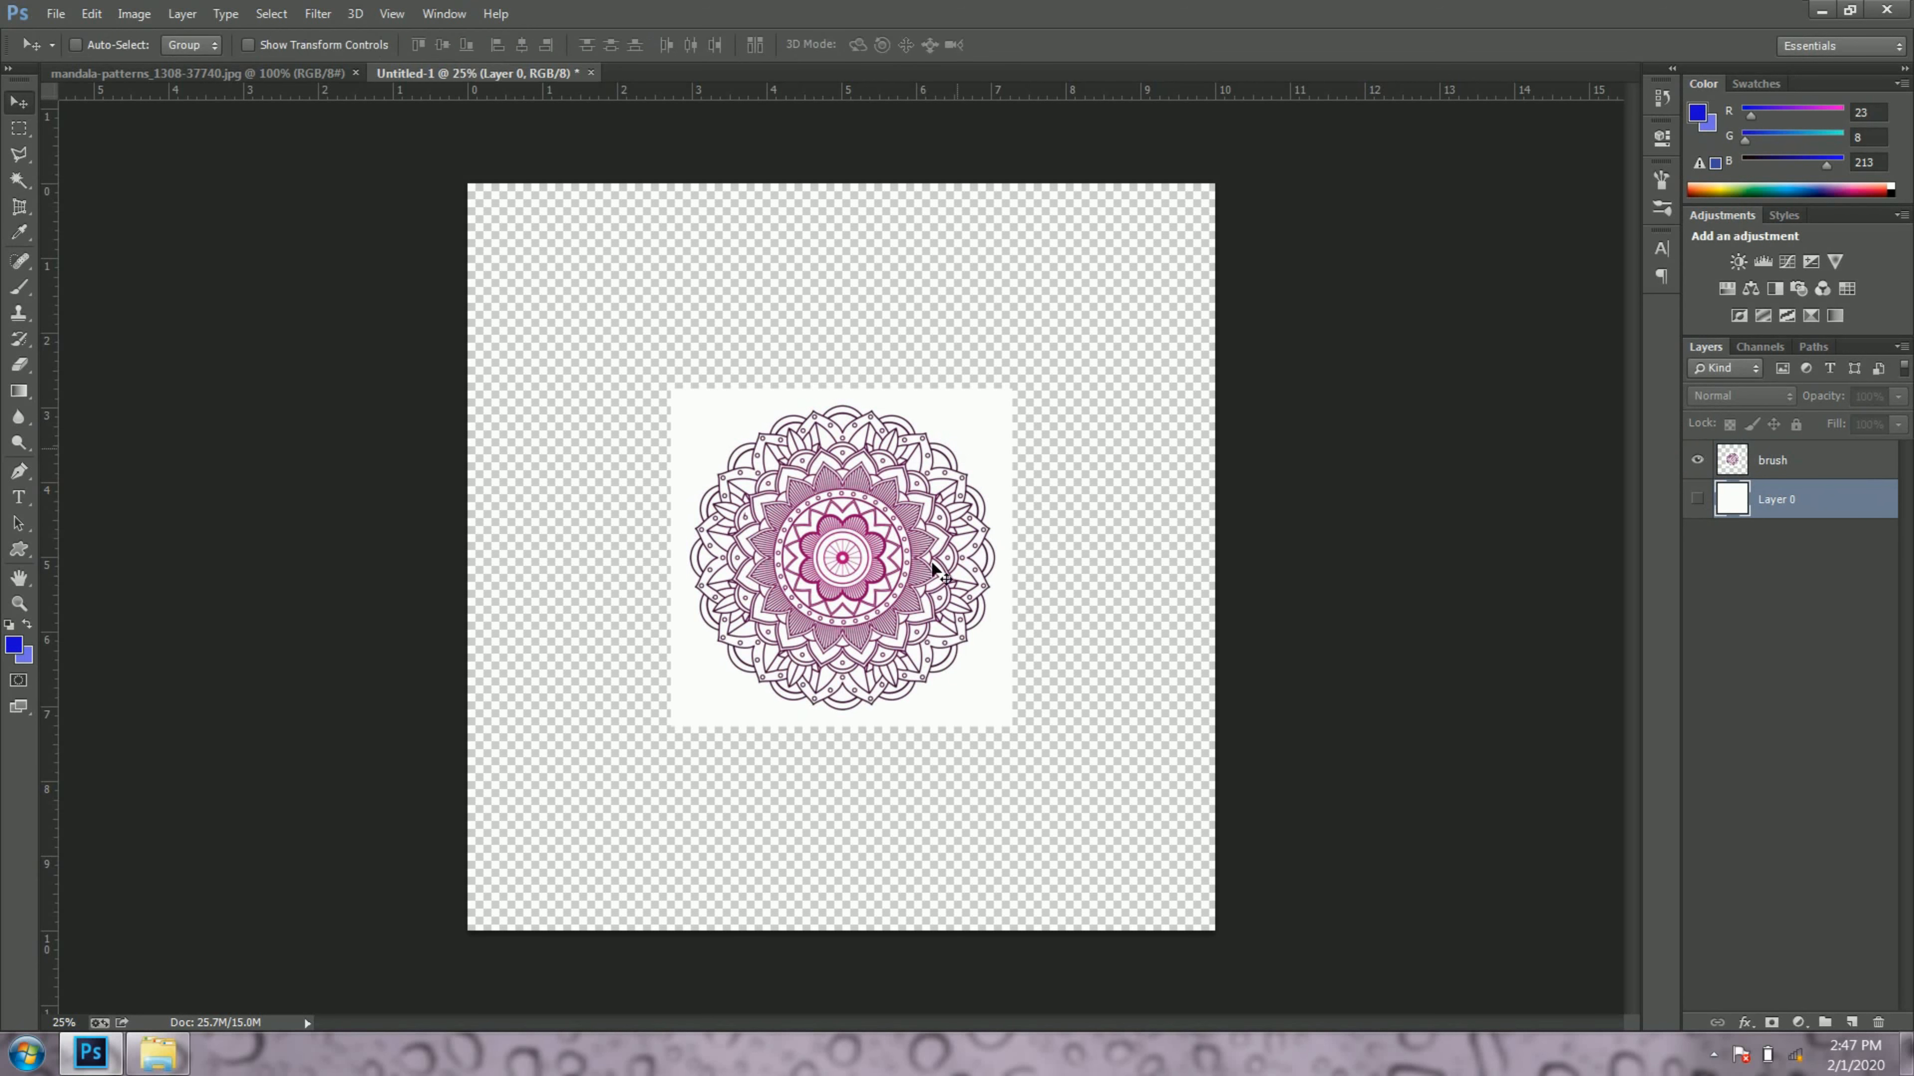
click(1698, 462)
click(1700, 463)
click(1700, 500)
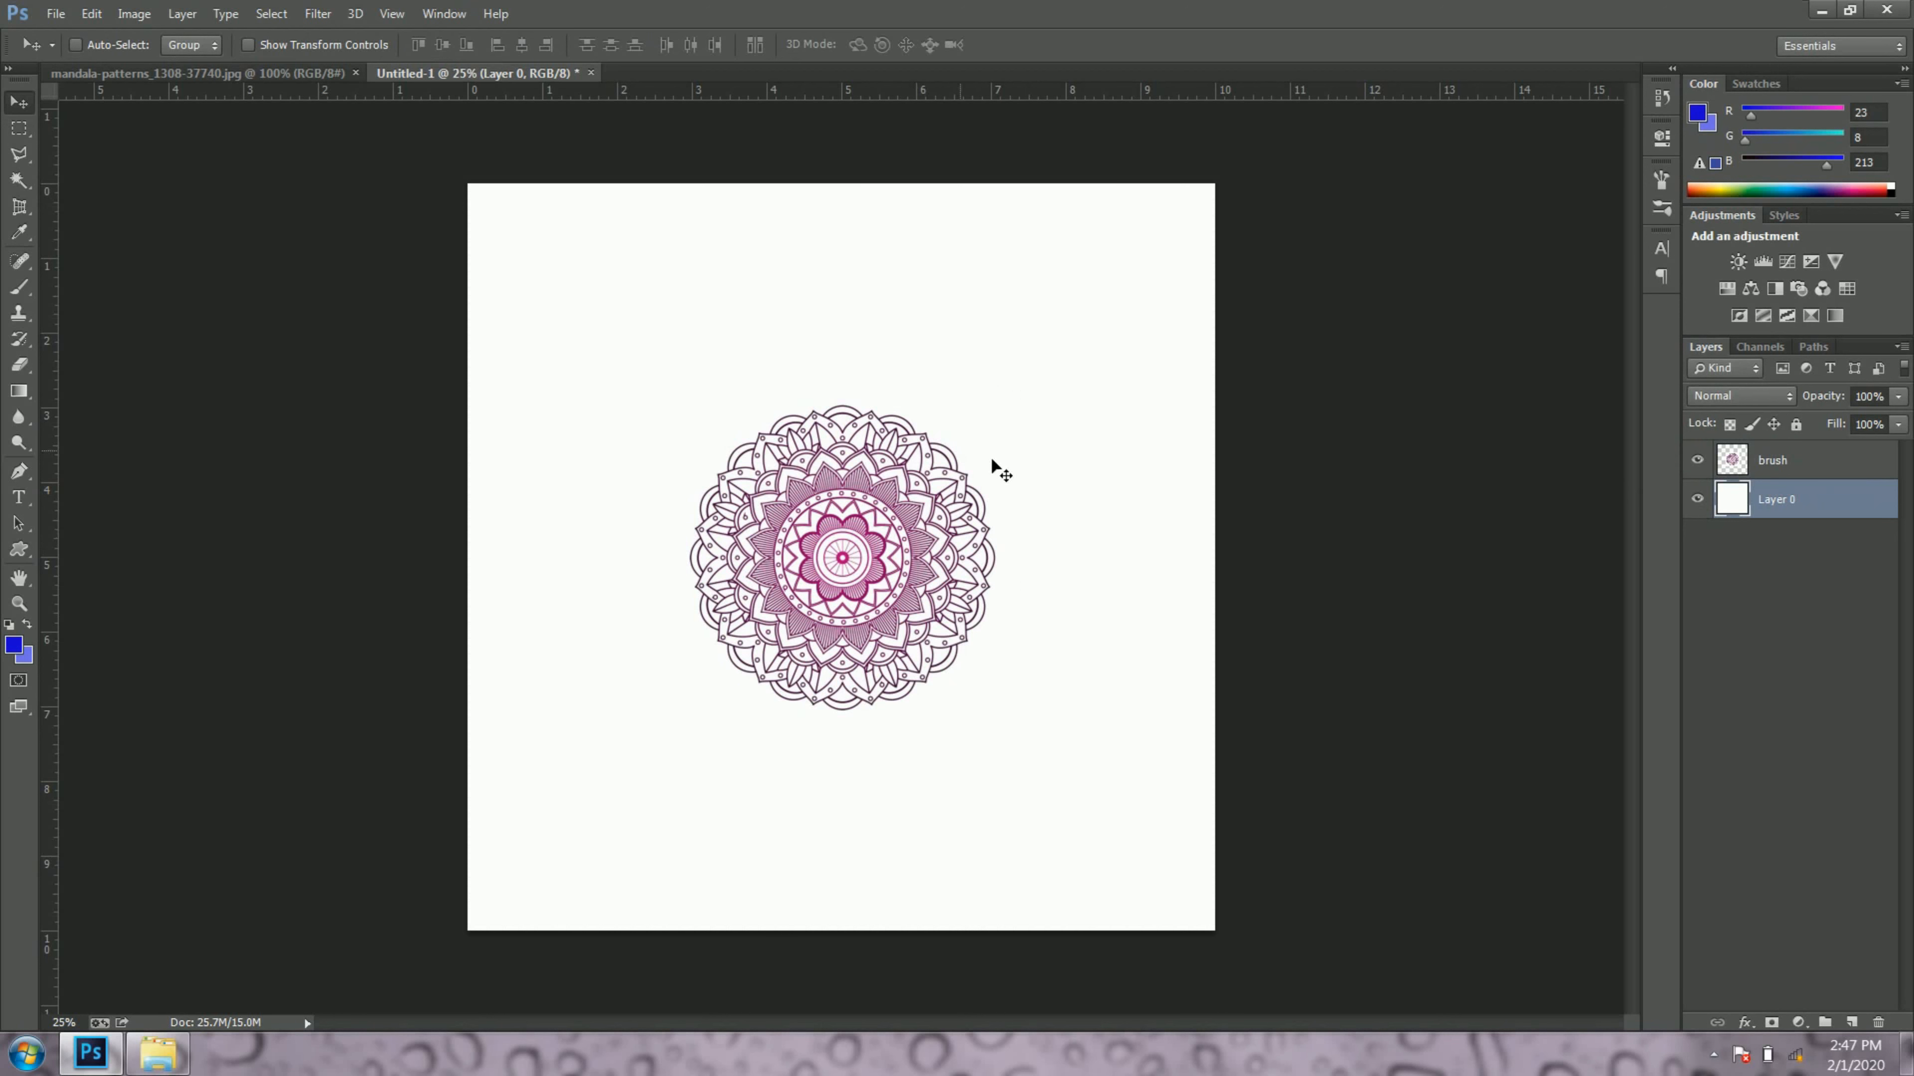
Step: Define a brush preset from the brush layer's mandala, keeping the suggested brush name
click(1844, 464)
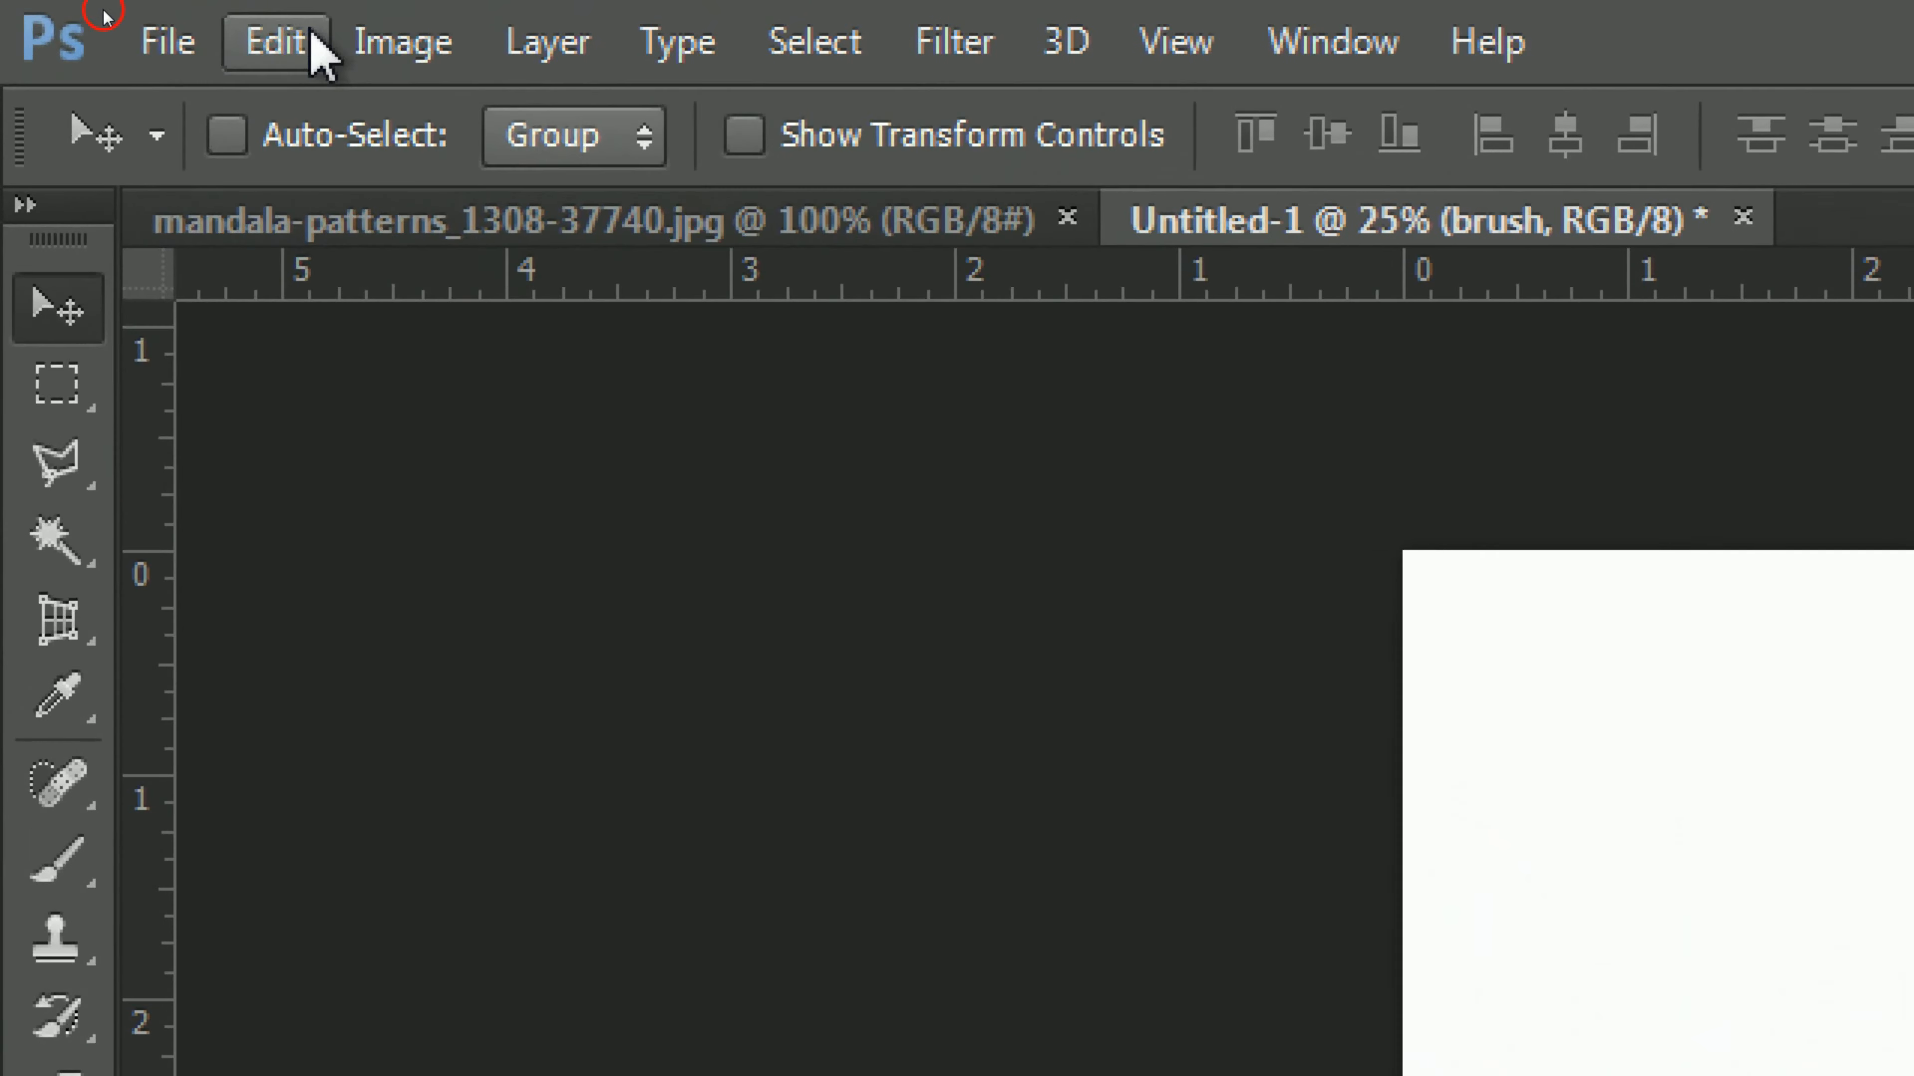
click(317, 44)
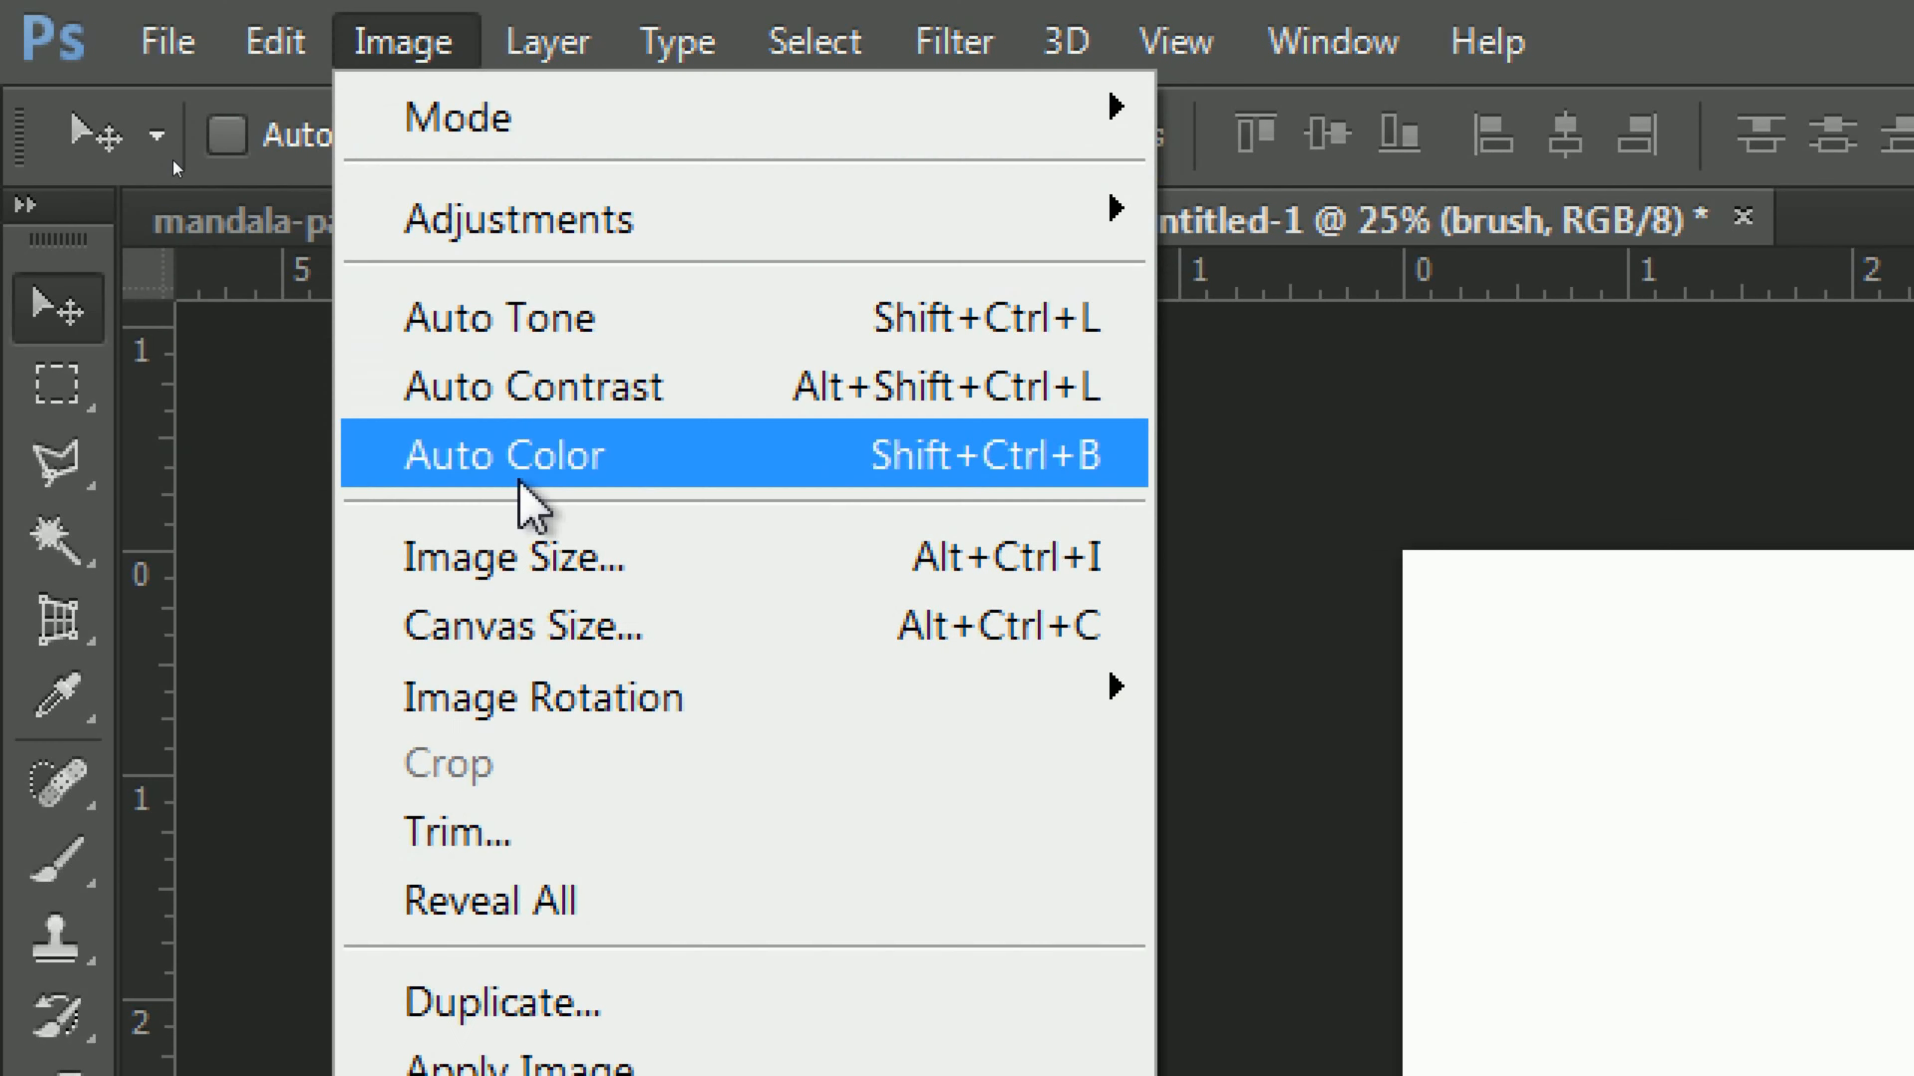
mouse_move(237, 50)
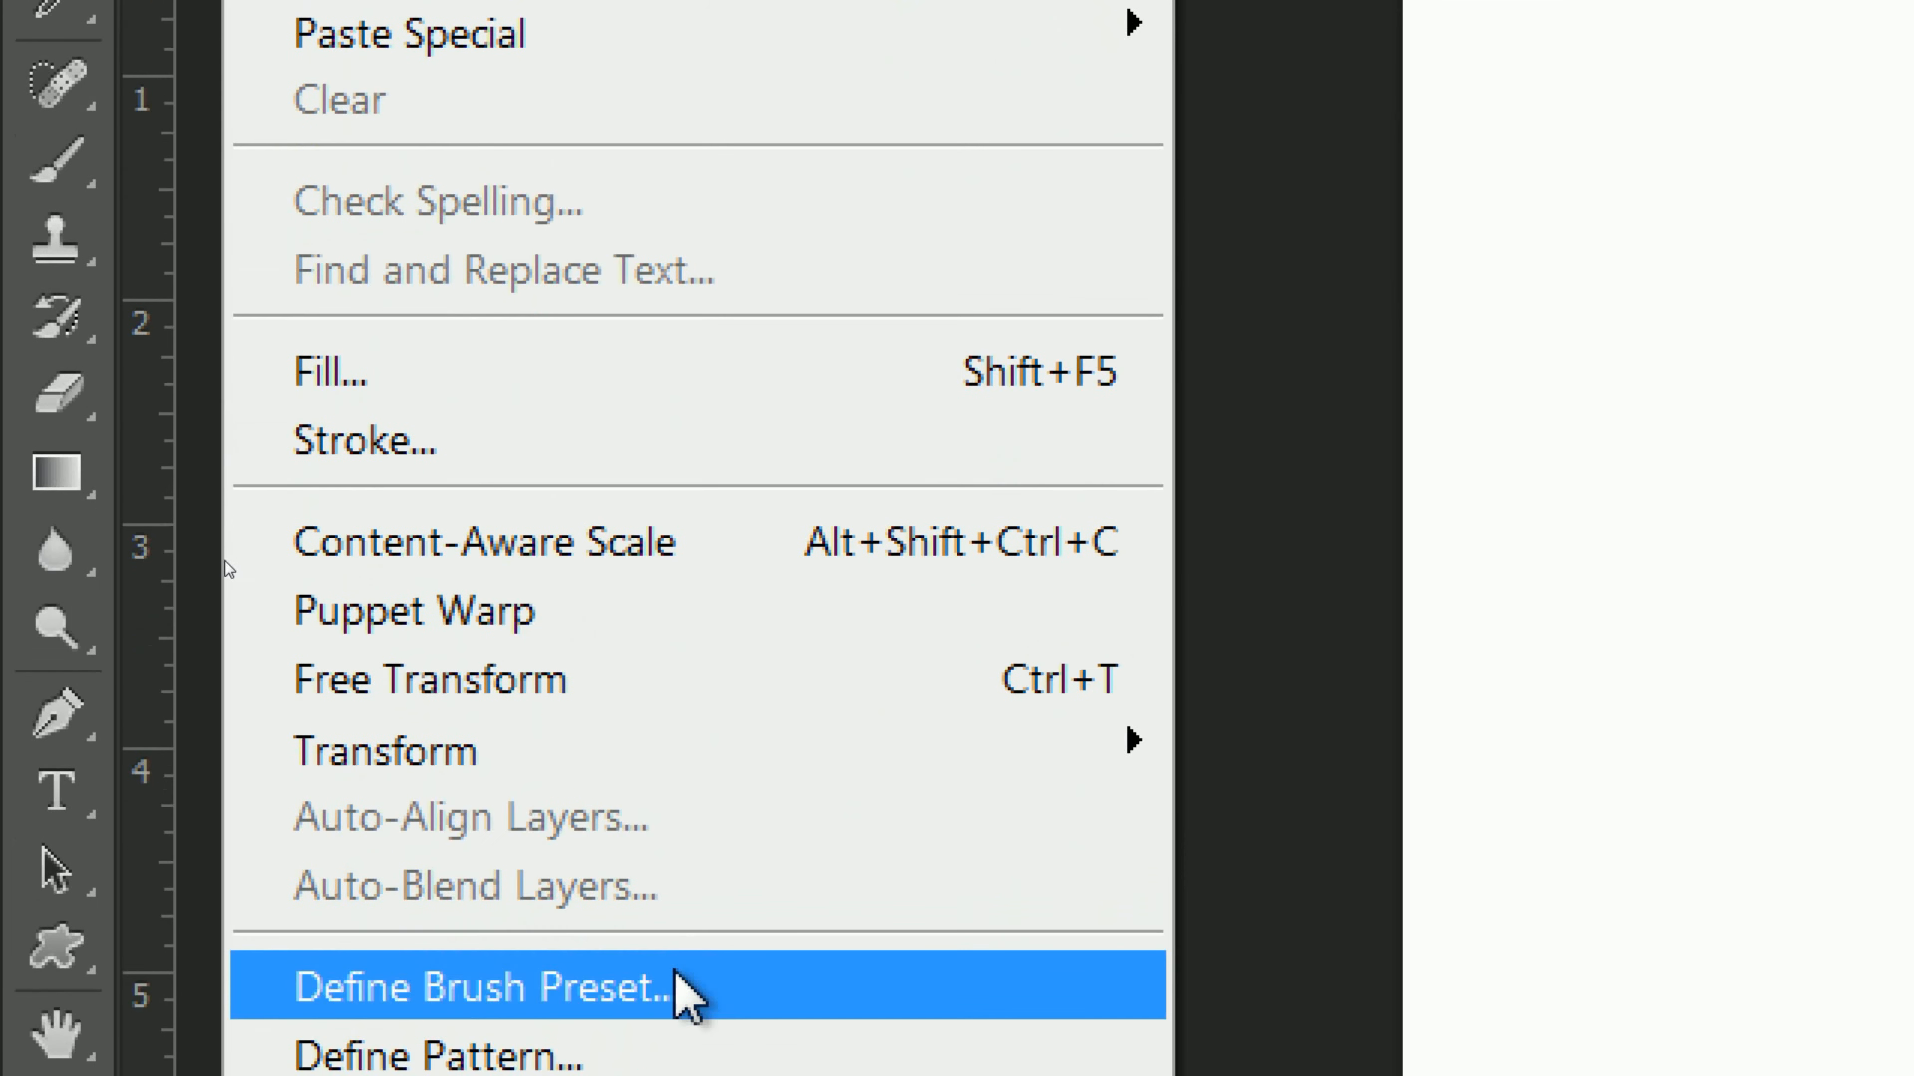
click(799, 934)
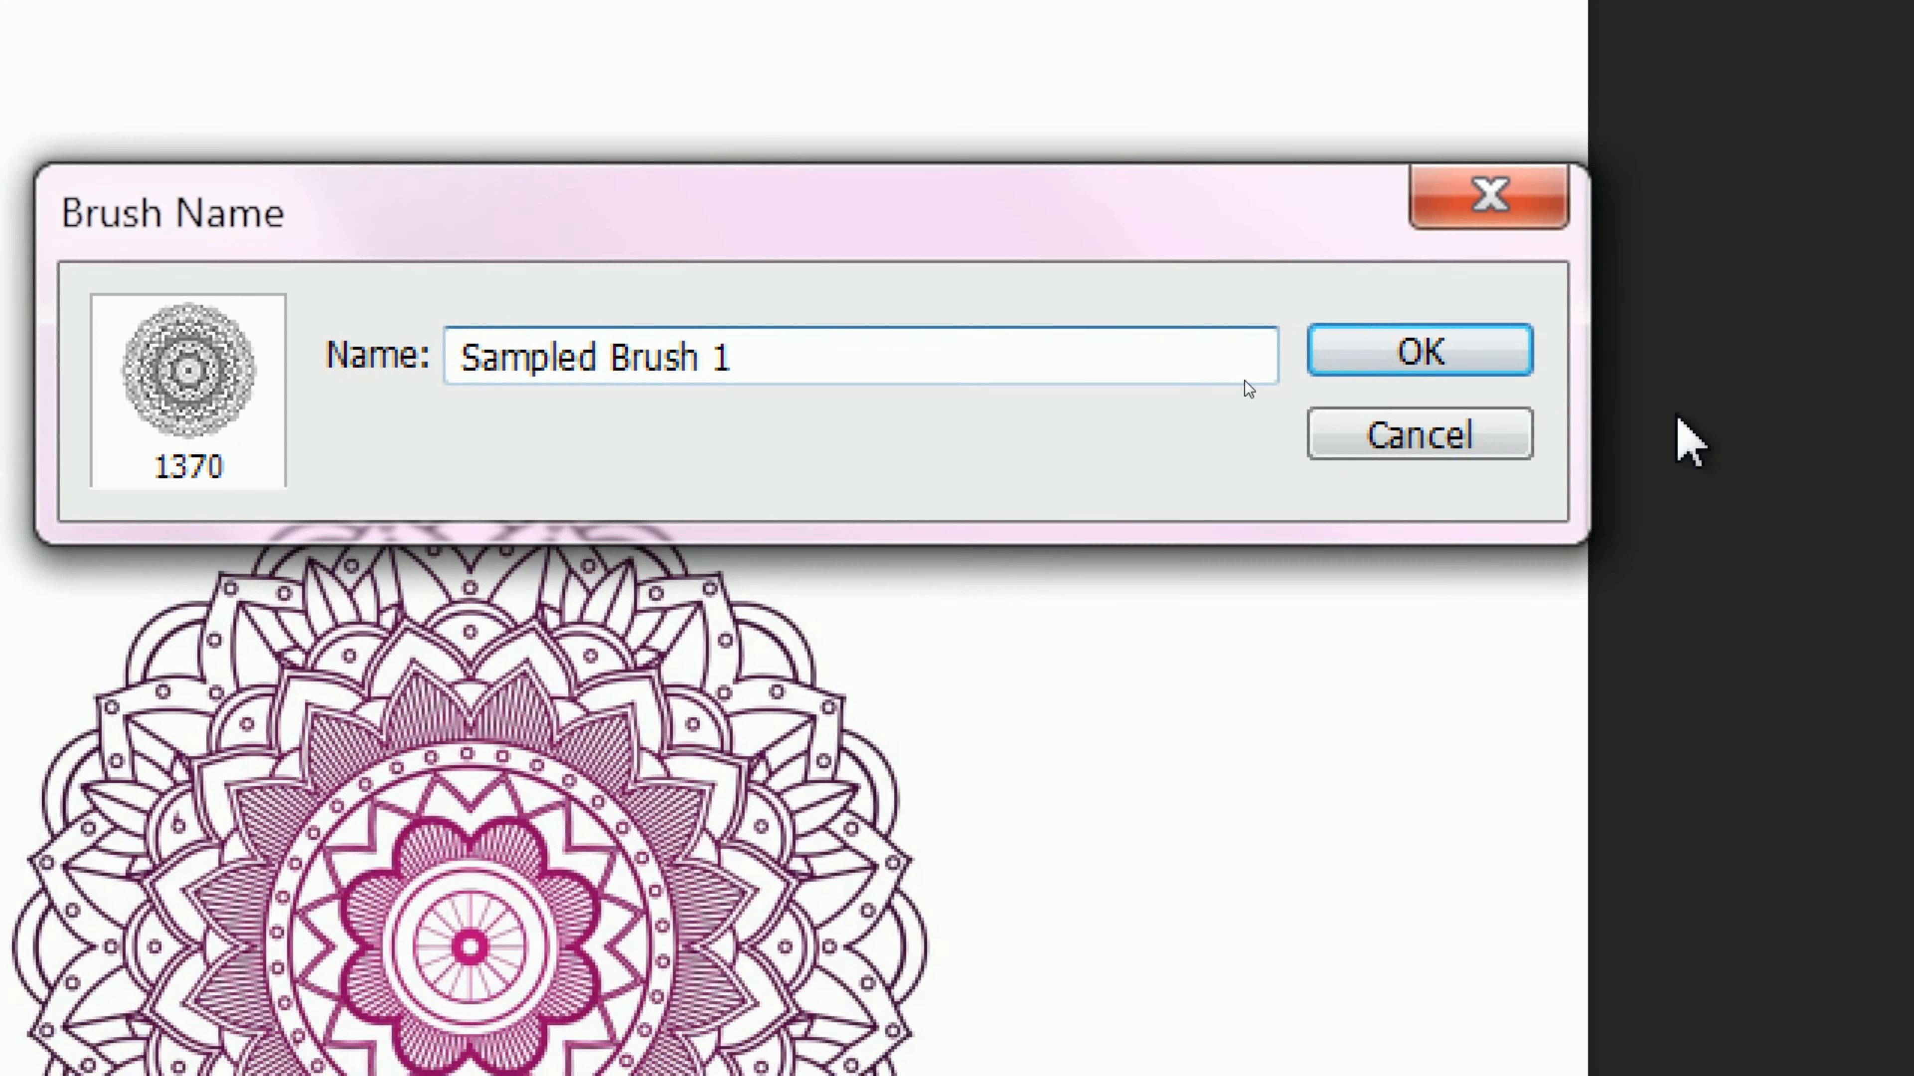
click(1506, 351)
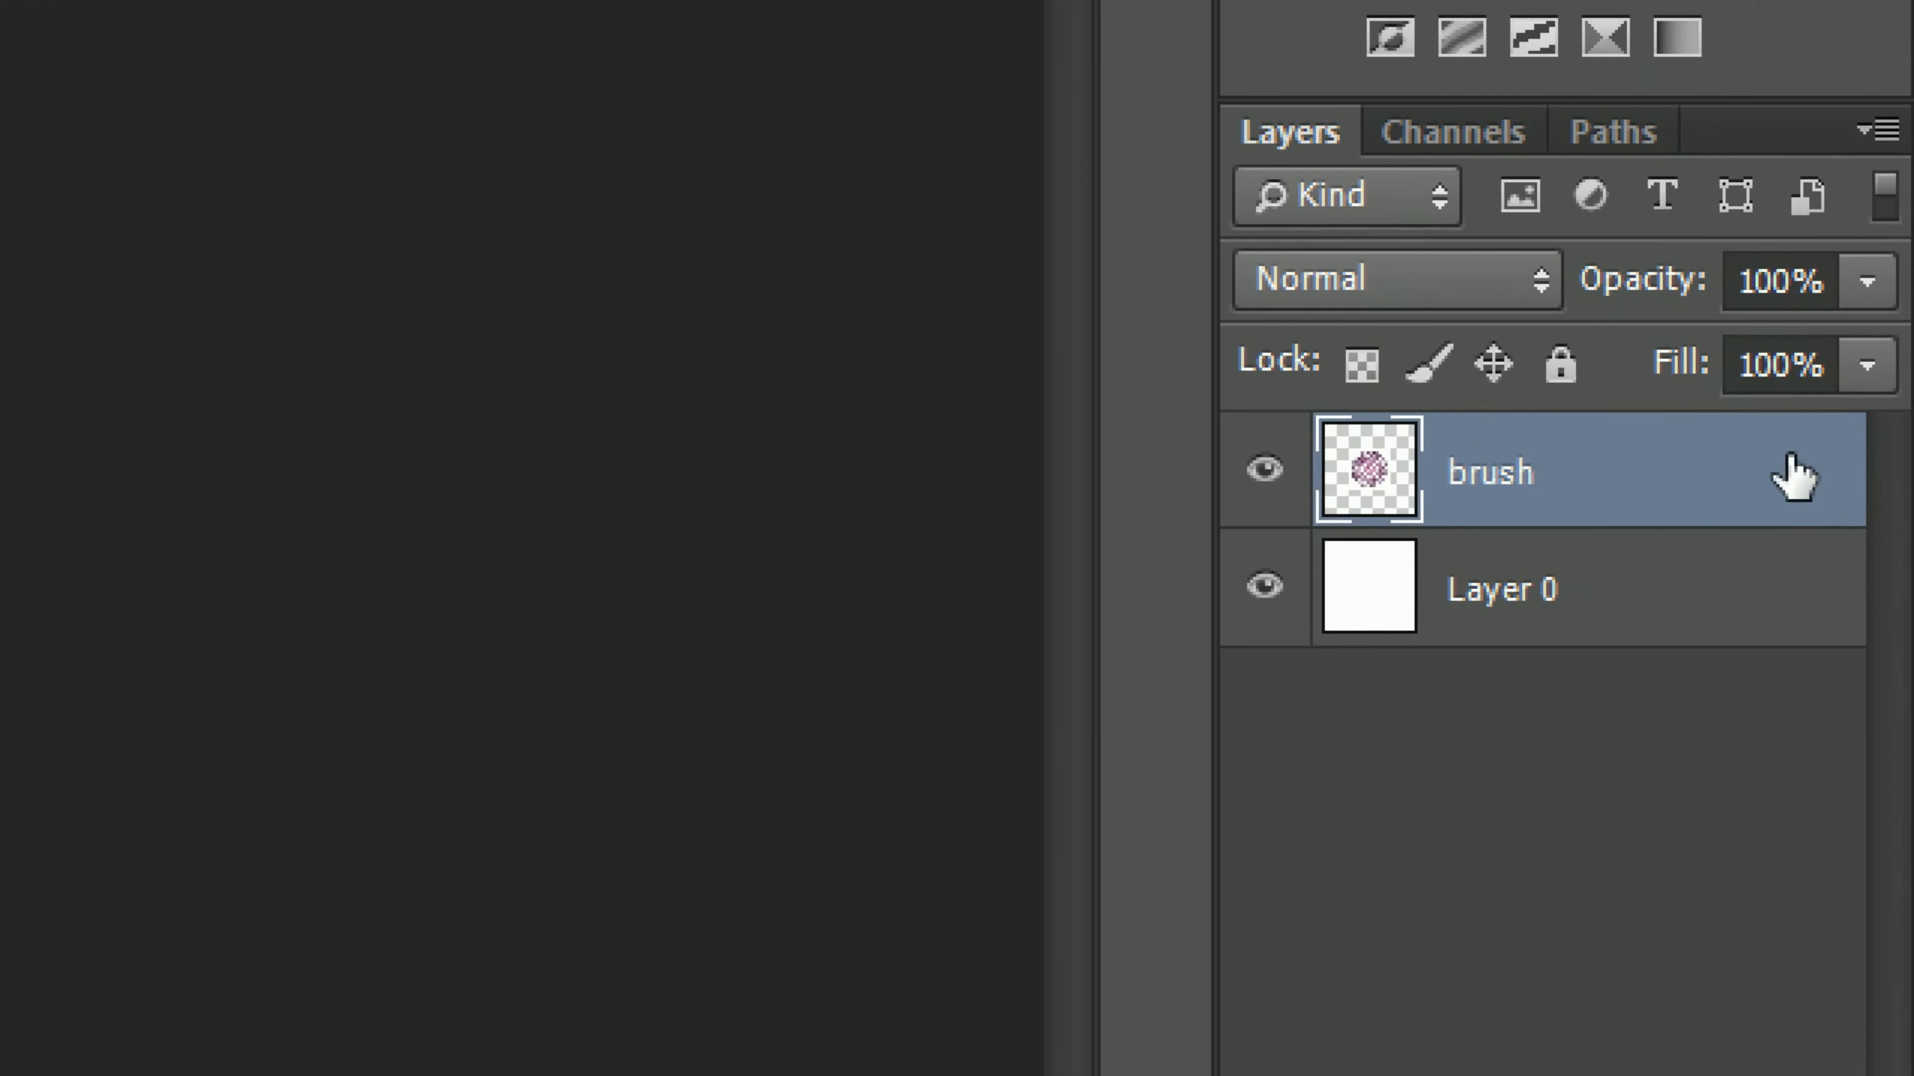
Step: Delete the brush layer so only the white layer remains
drag(1871, 461, 1873, 544)
drag(1793, 725, 1808, 1075)
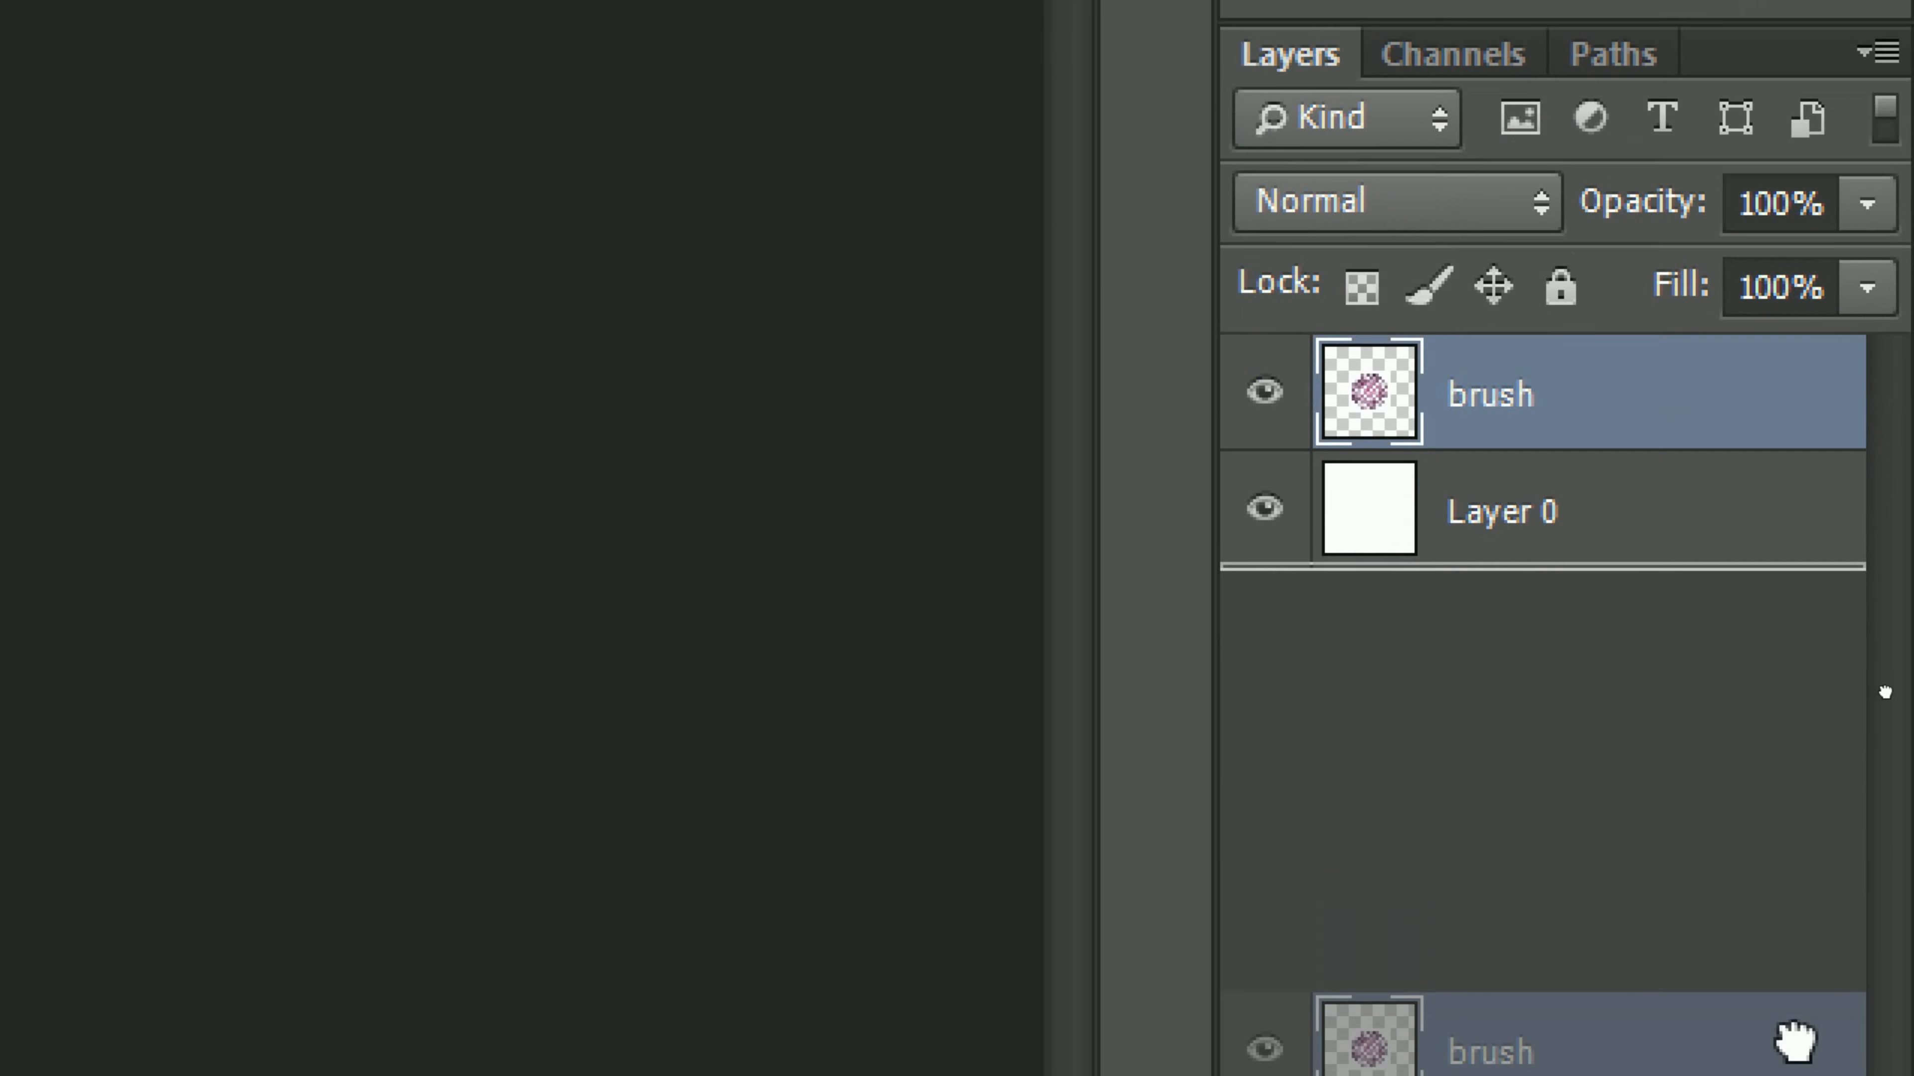
mouse_move(1806, 1007)
mouse_down()
mouse_move(1808, 944)
mouse_move(1807, 984)
mouse_up()
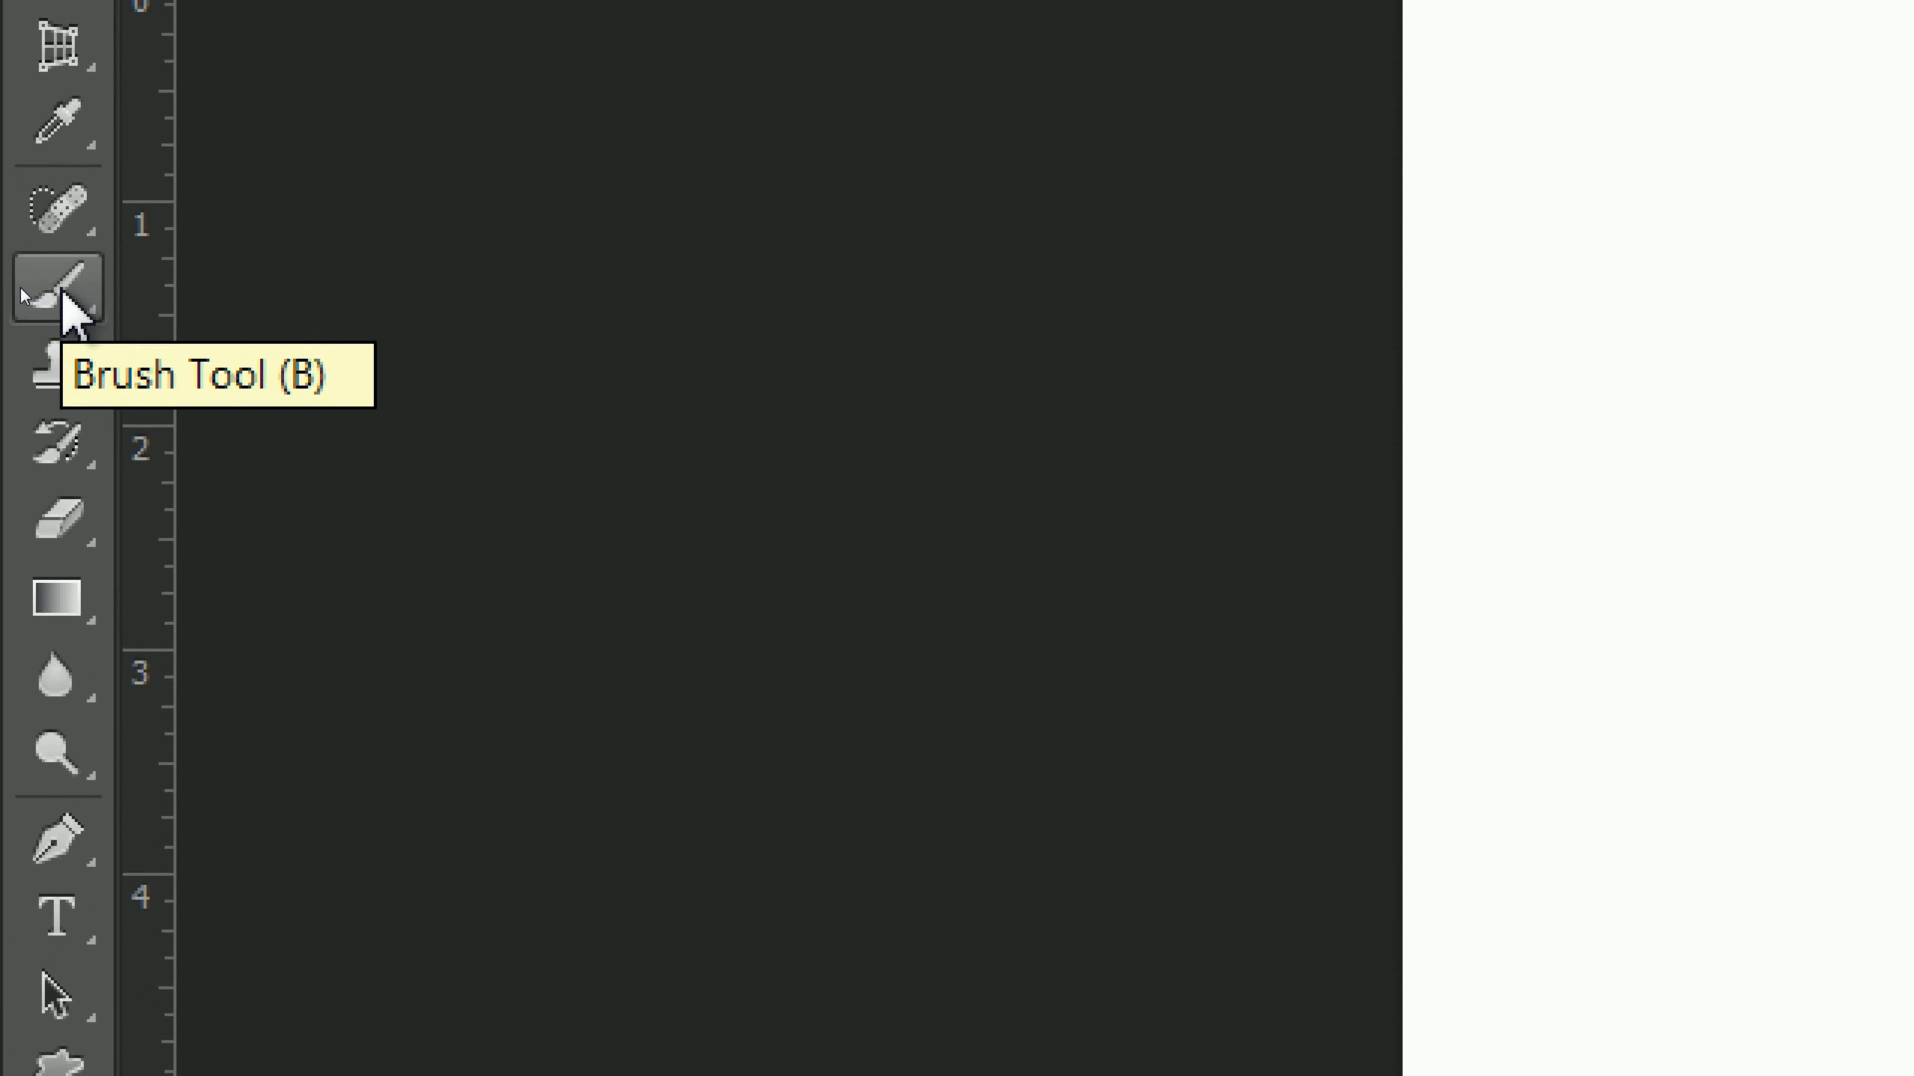
Step: Activate the Brush Tool and choose the sampled mandala brush at 1370 px
click(20, 289)
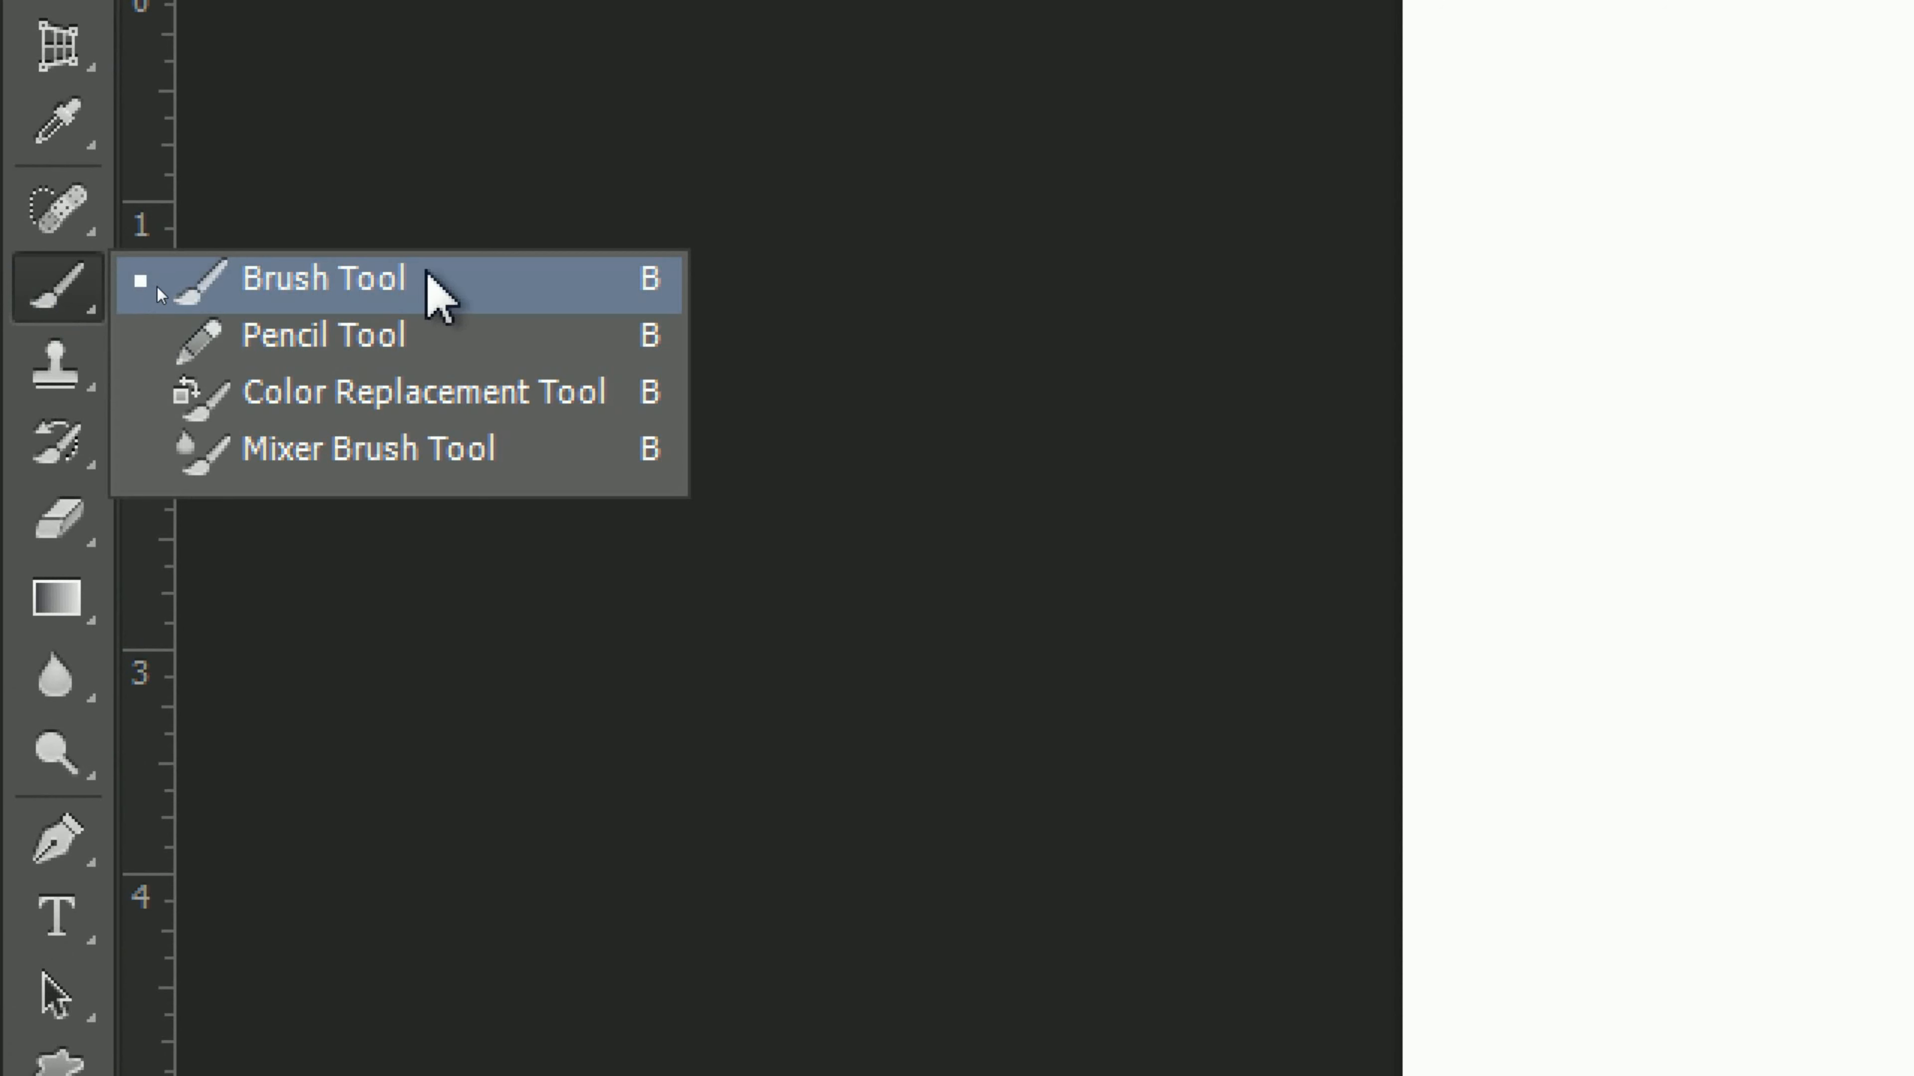
click(471, 290)
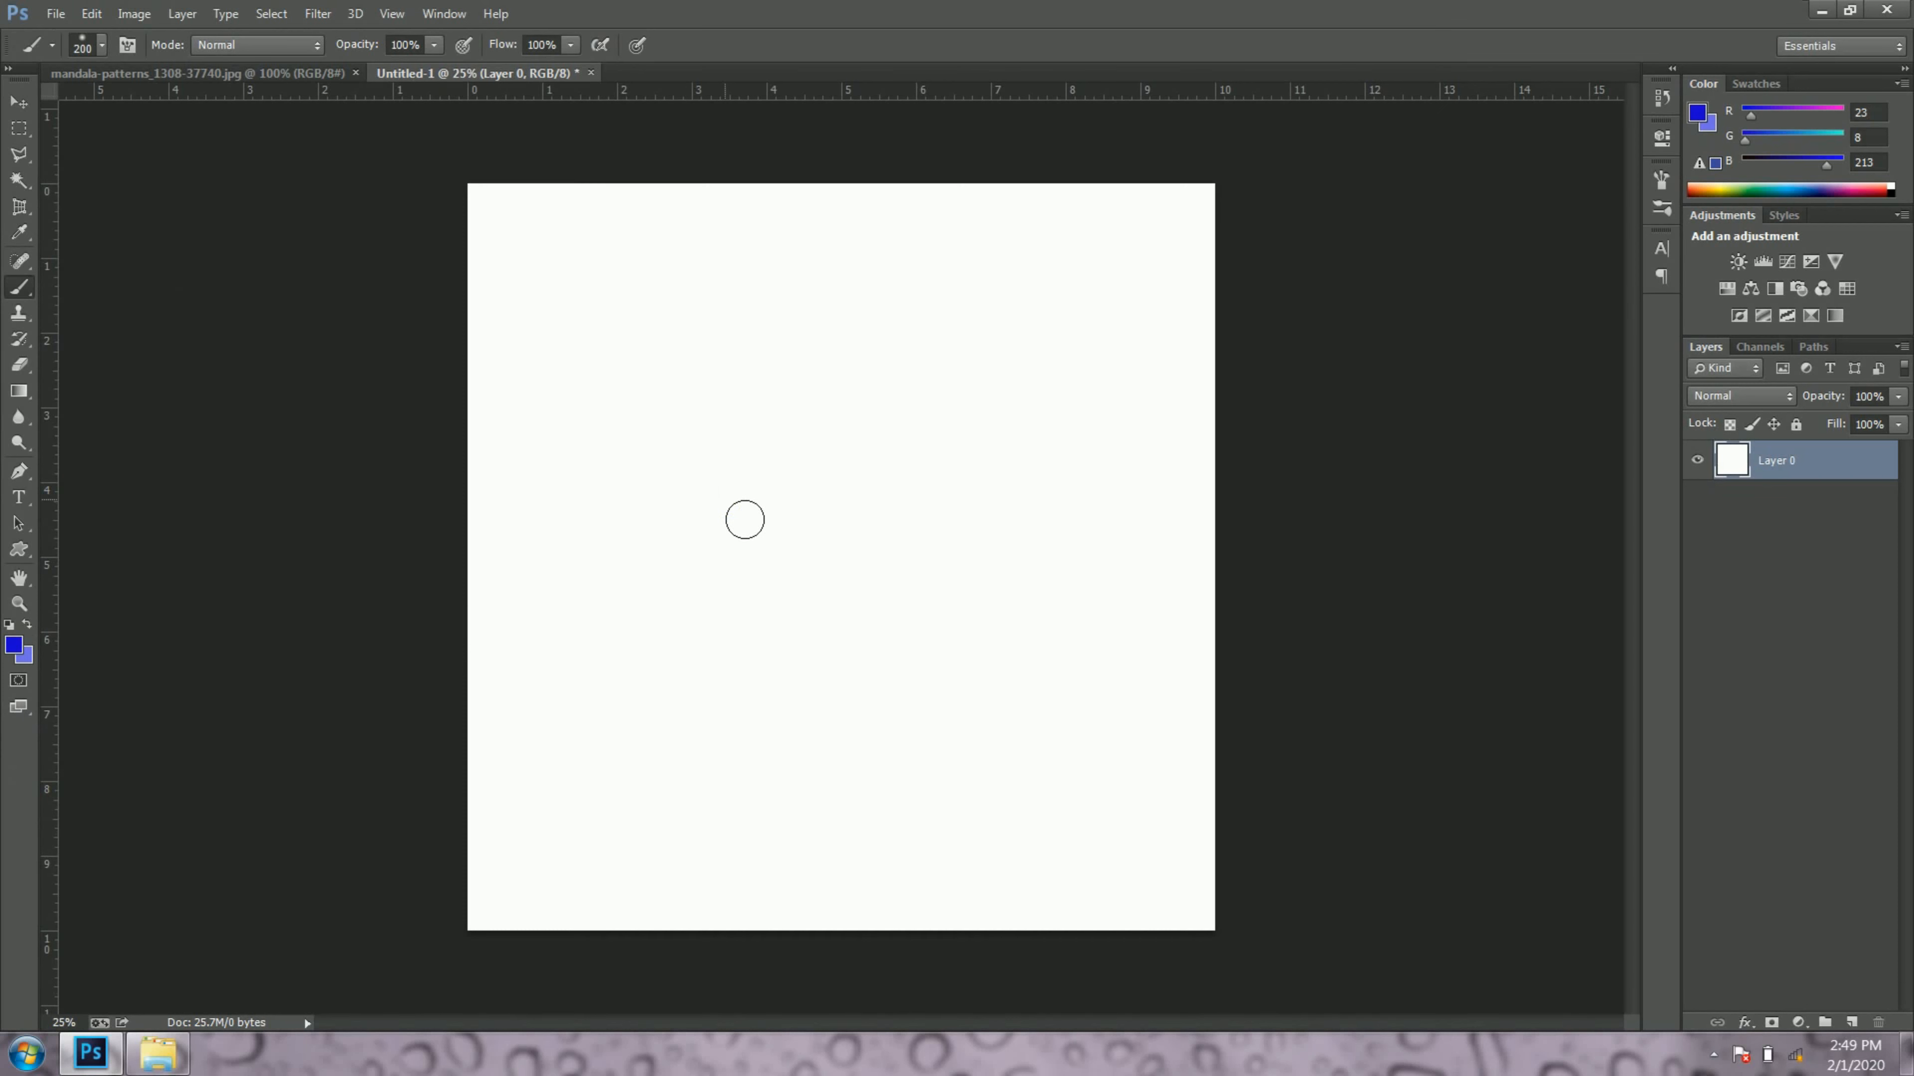
right_click(745, 521)
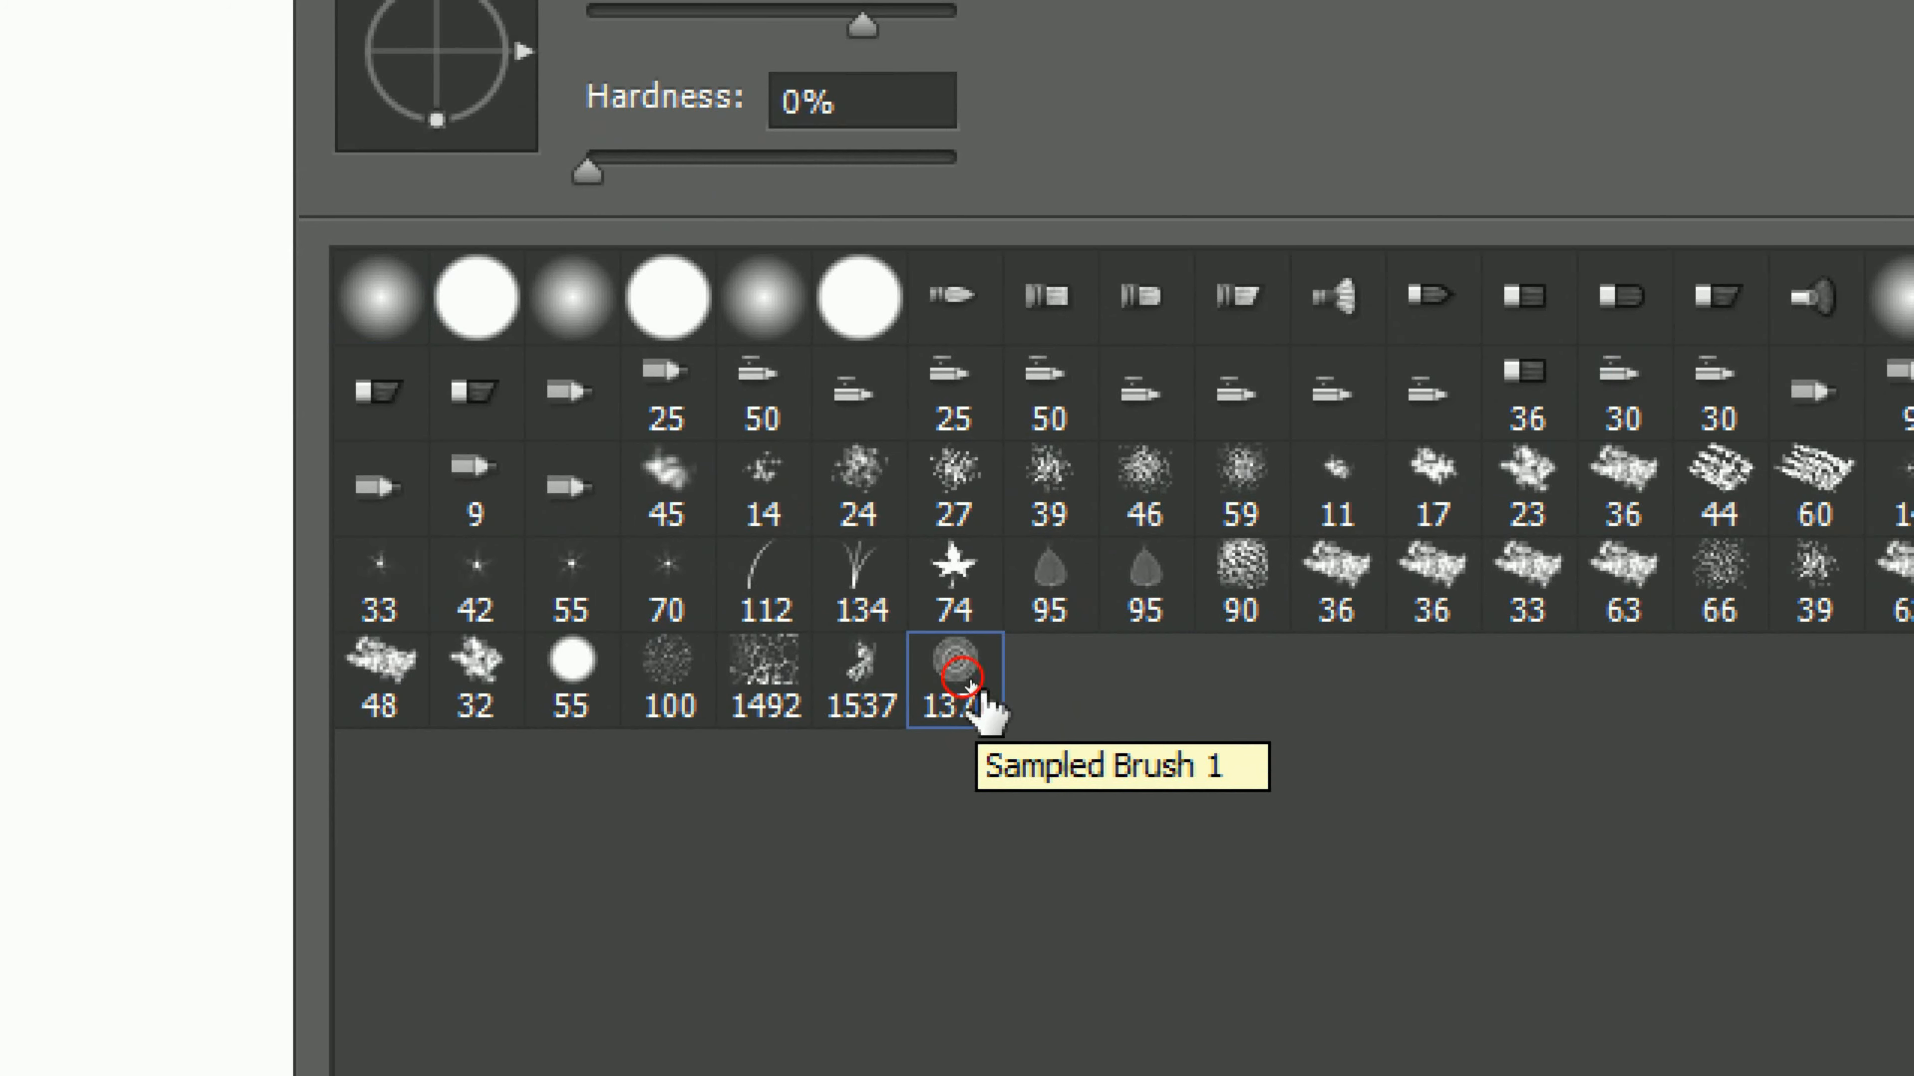
click(968, 683)
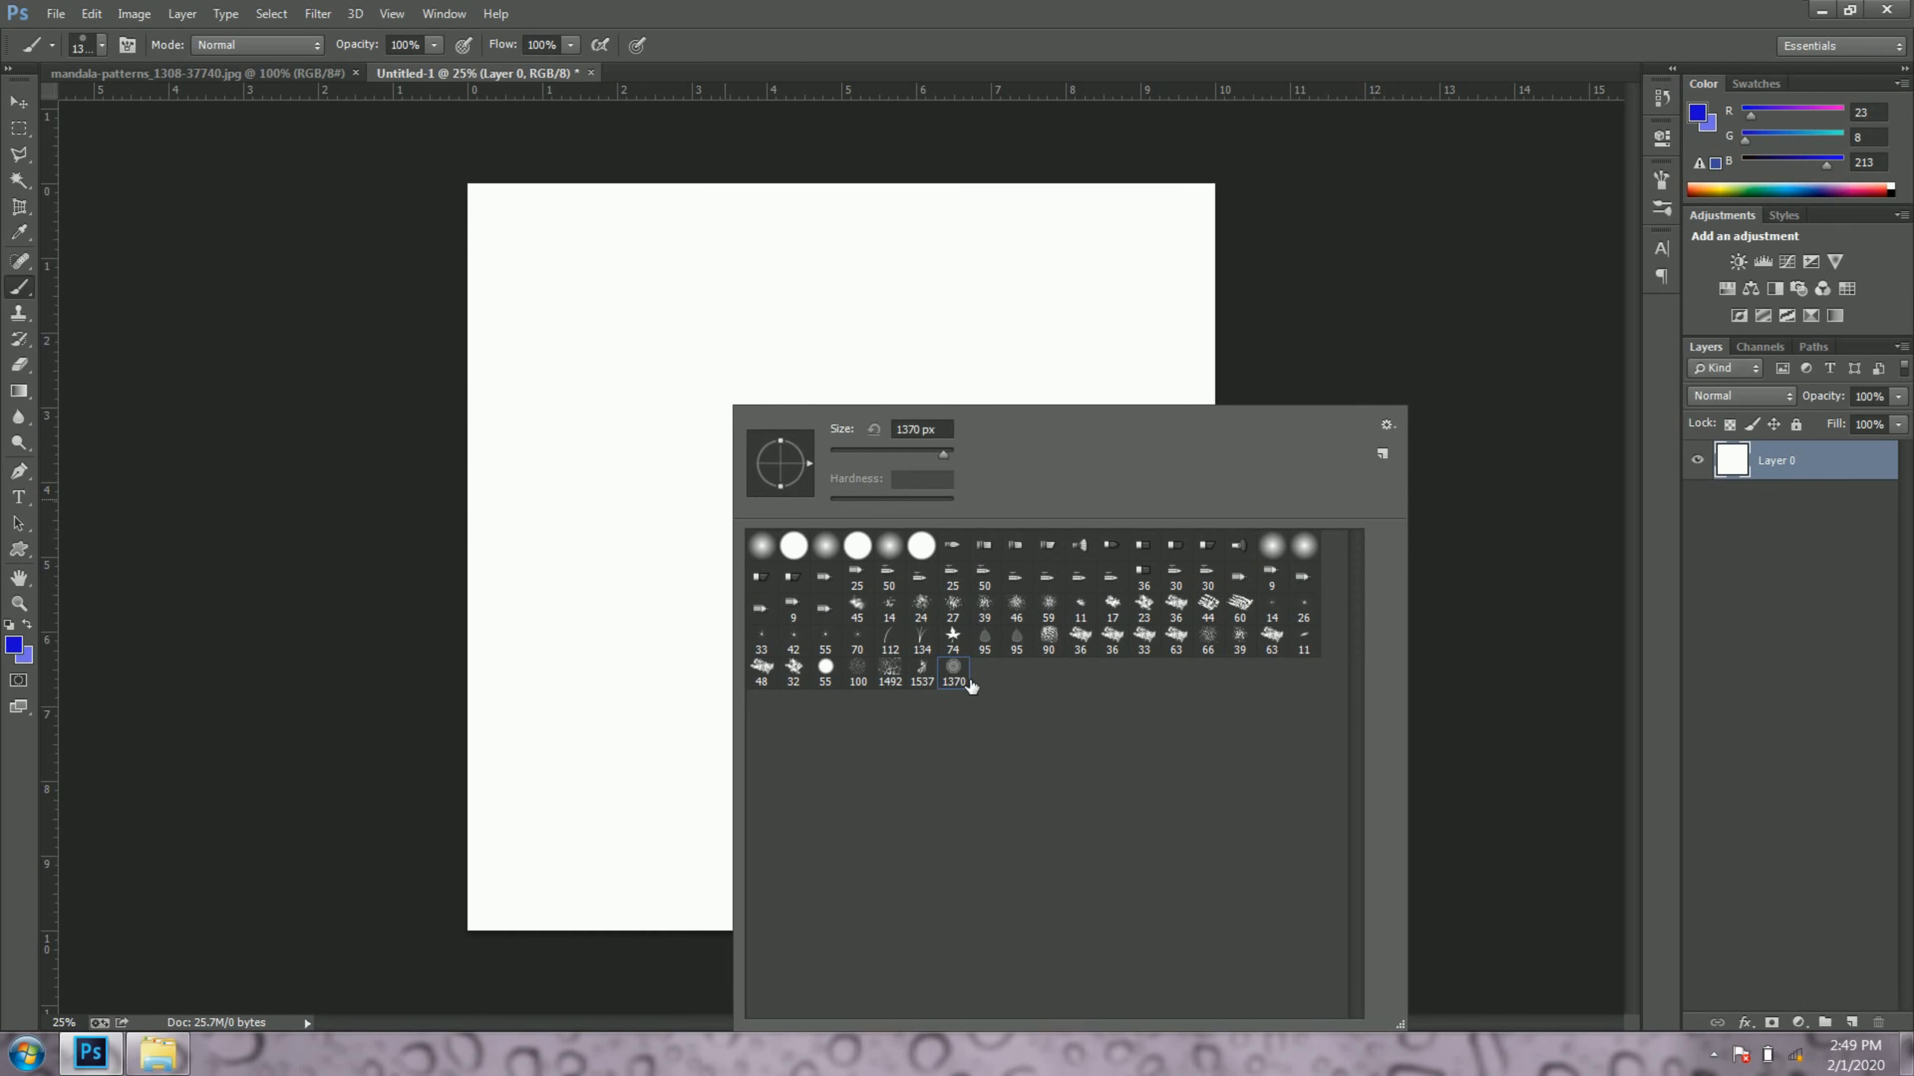
key(Return)
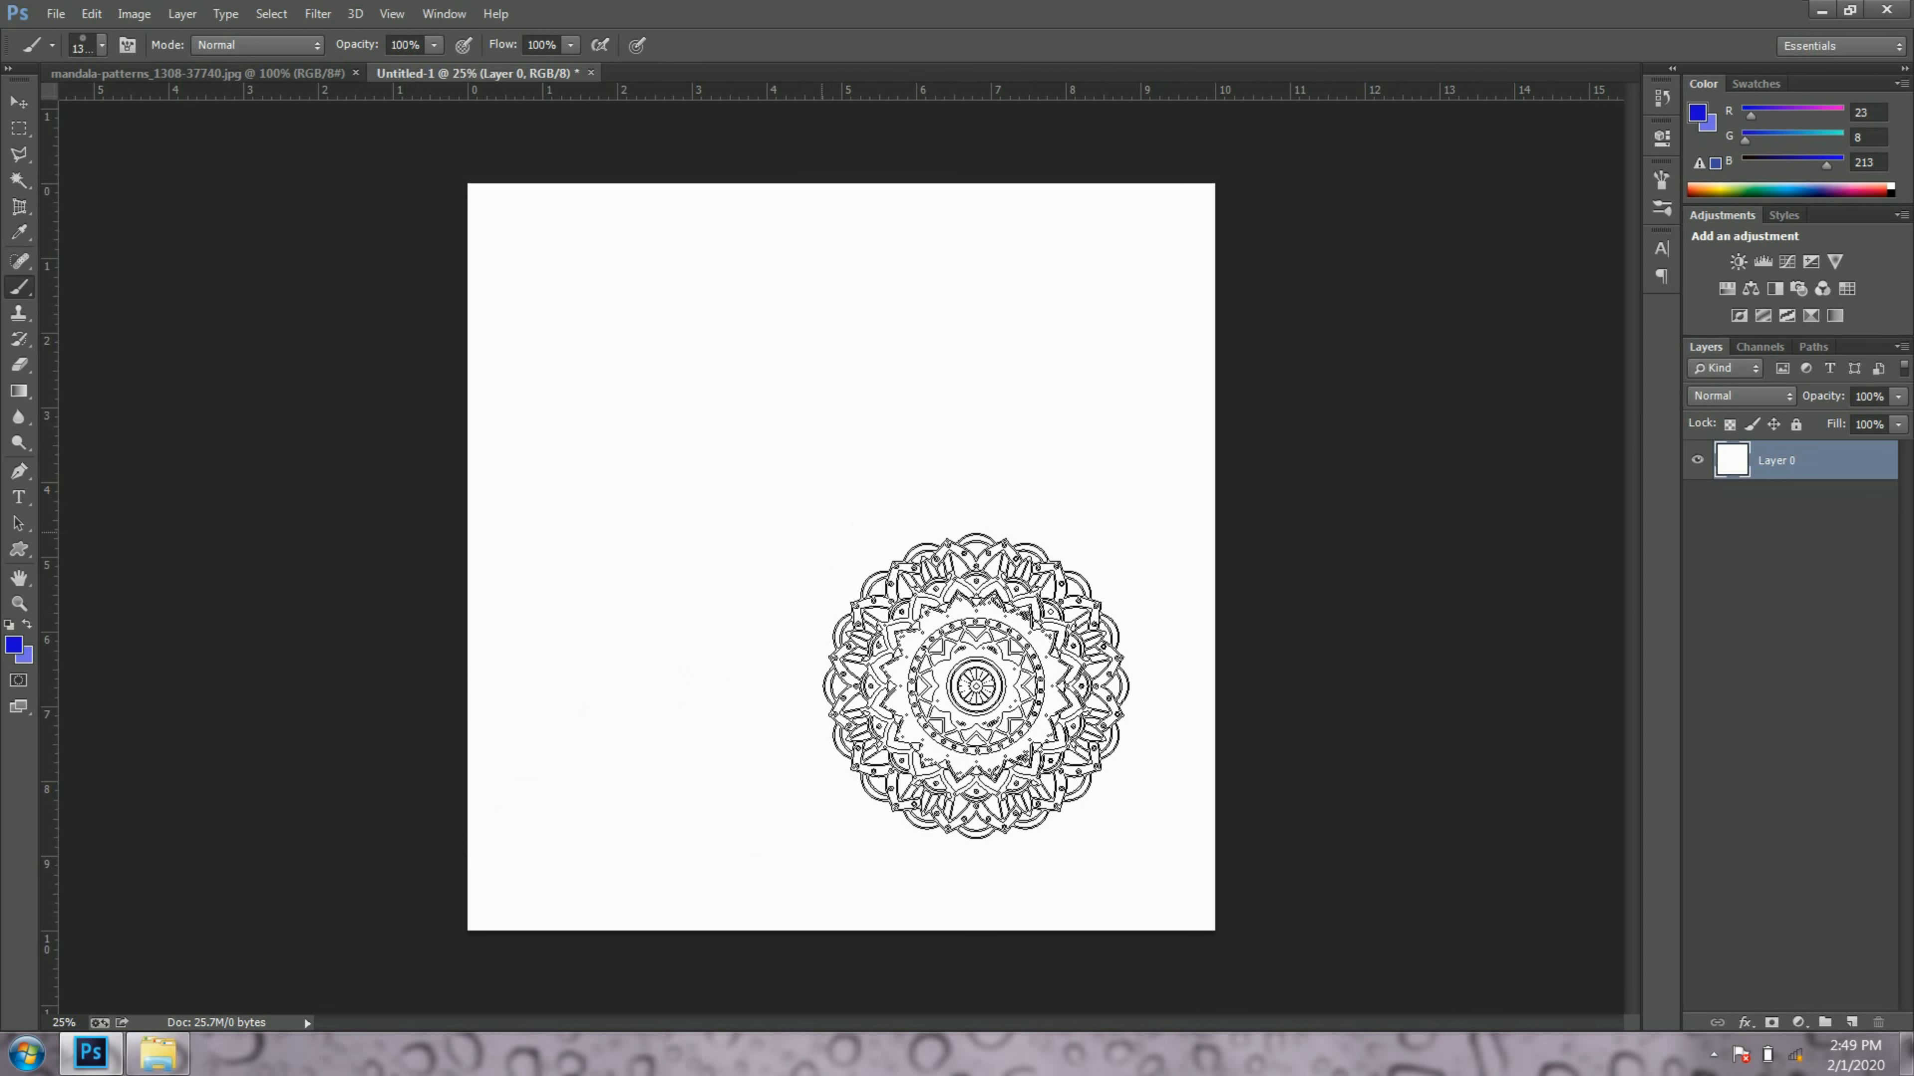
Step: Increase the size of the mandala brush tip over the white canvas
key(bracketright)
key(bracketright)
key(bracketright)
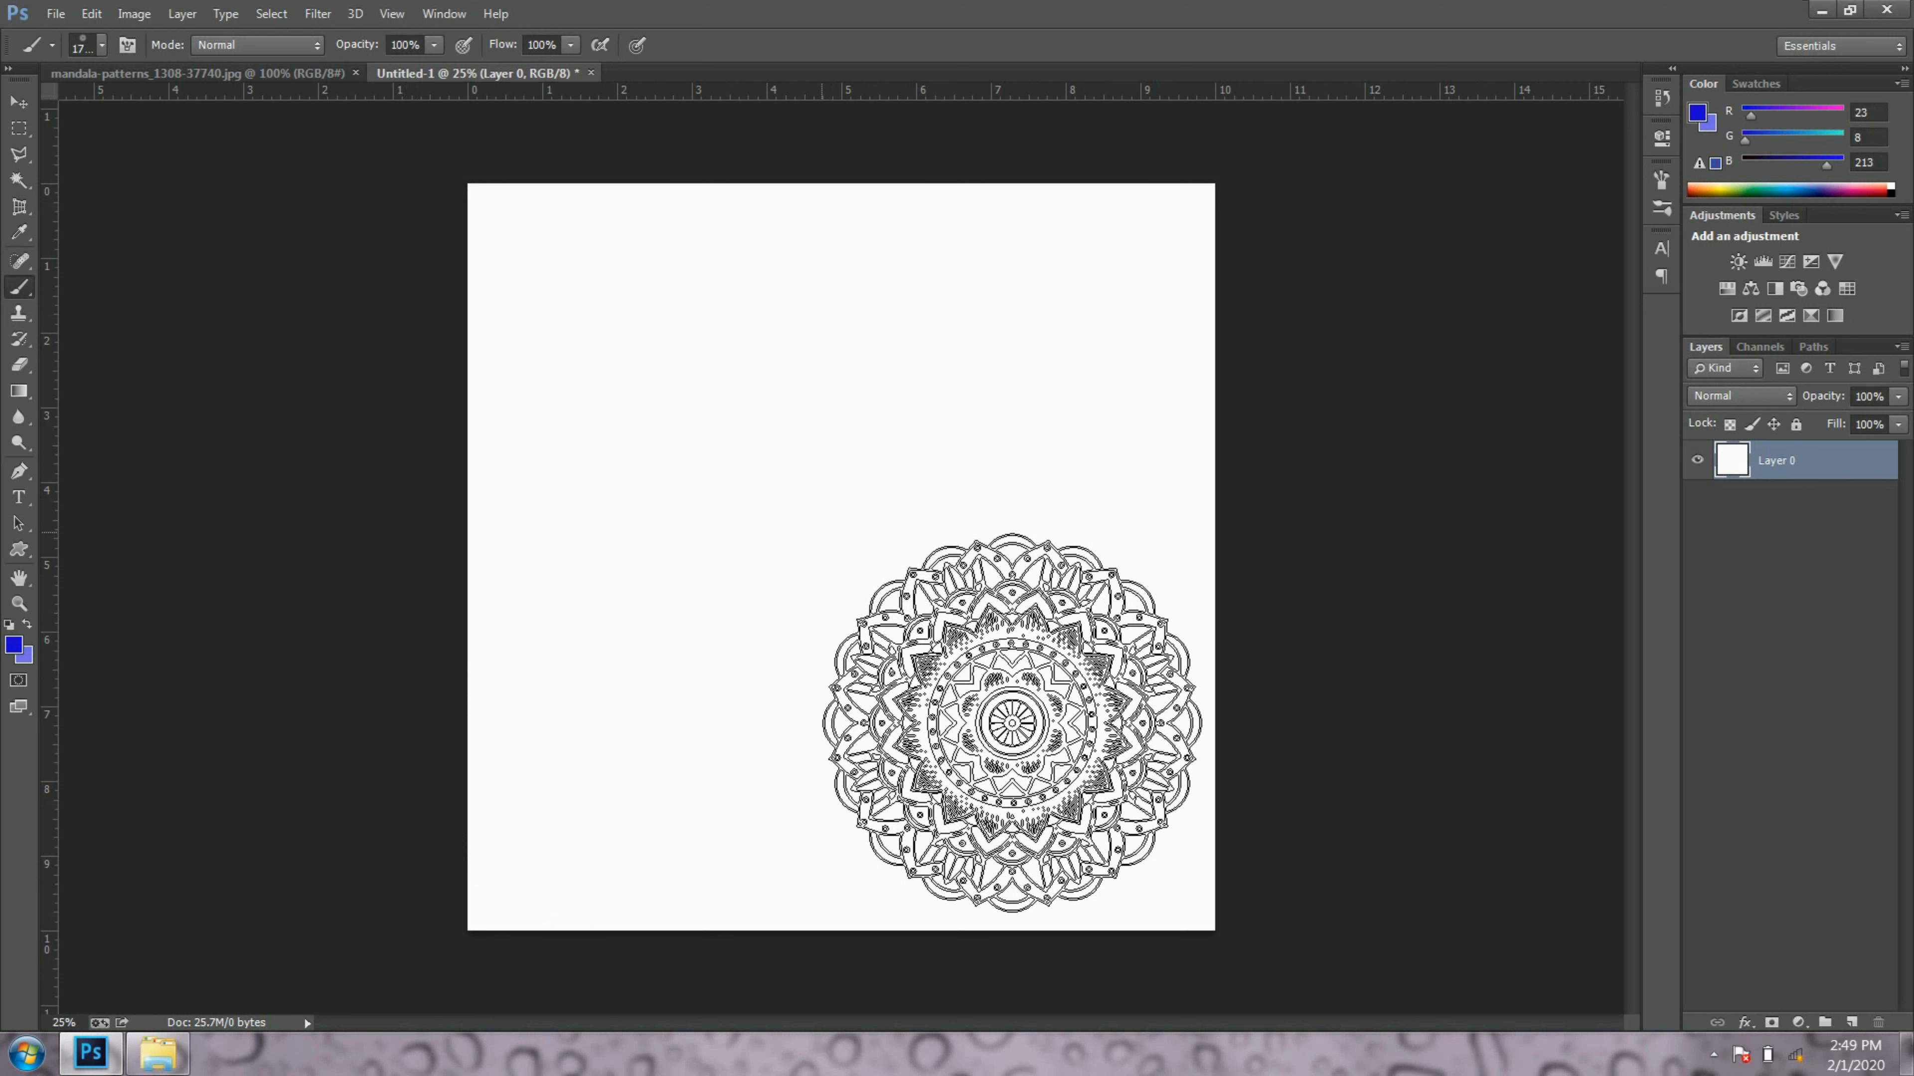
Step: Stamp one mandala at the canvas centre and set the brush size to 1500 px
click(822, 532)
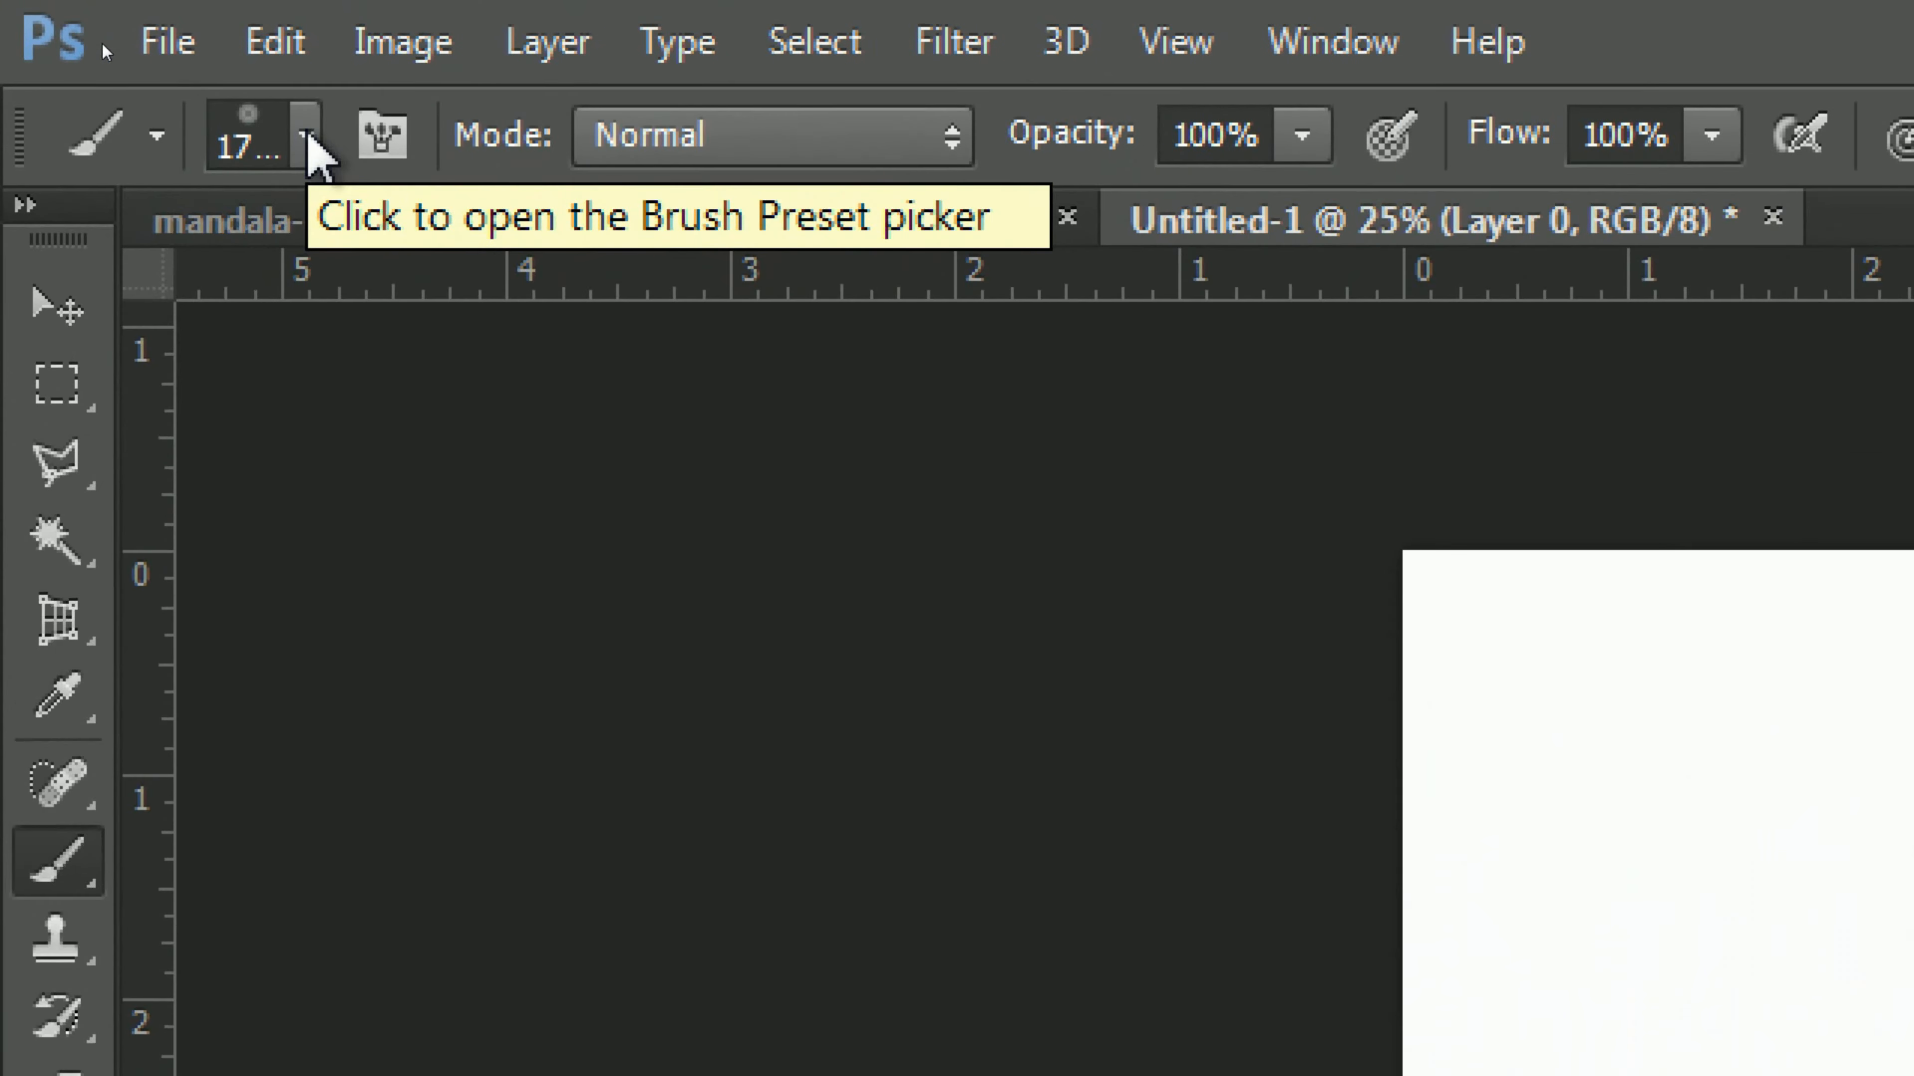
click(309, 135)
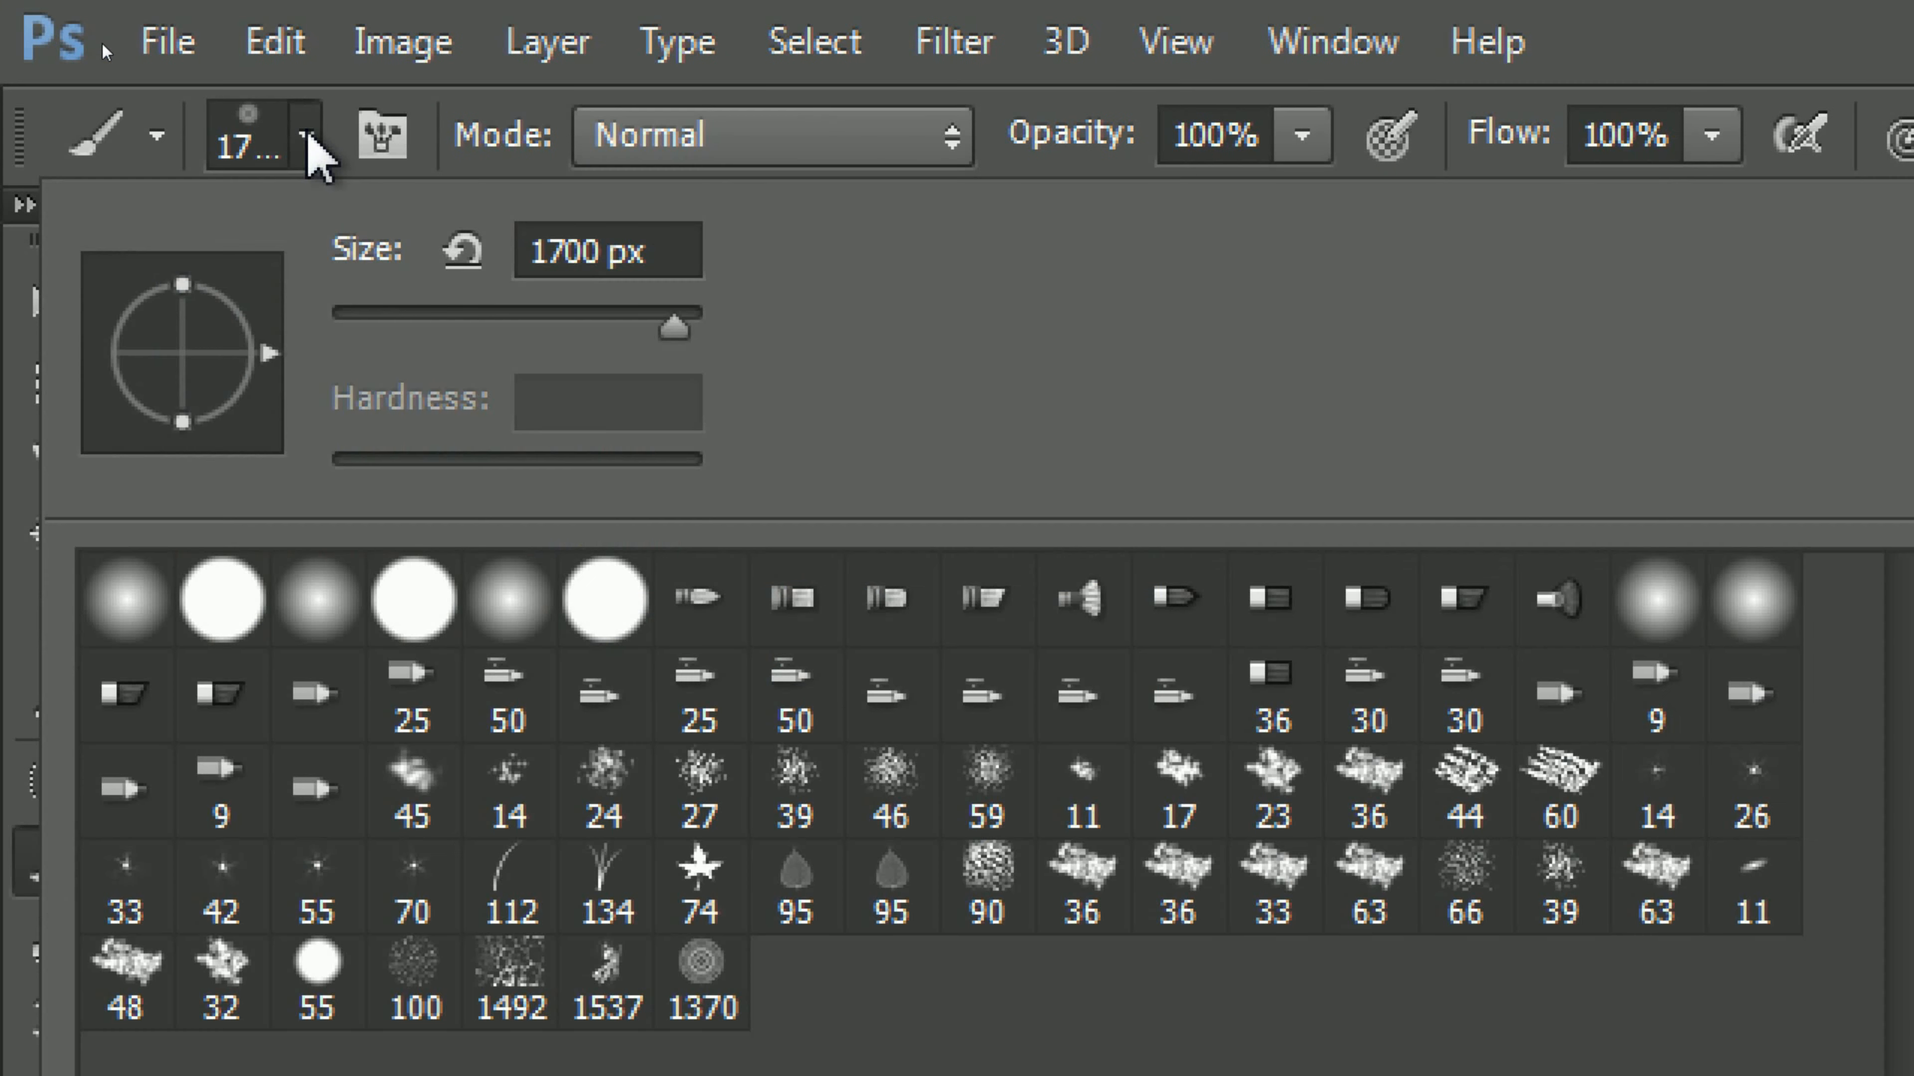
double_click(668, 253)
key(BackSpace)
key(BackSpace)
key(BackSpace)
key(BackSpace)
key(BackSpace)
key(BackSpace)
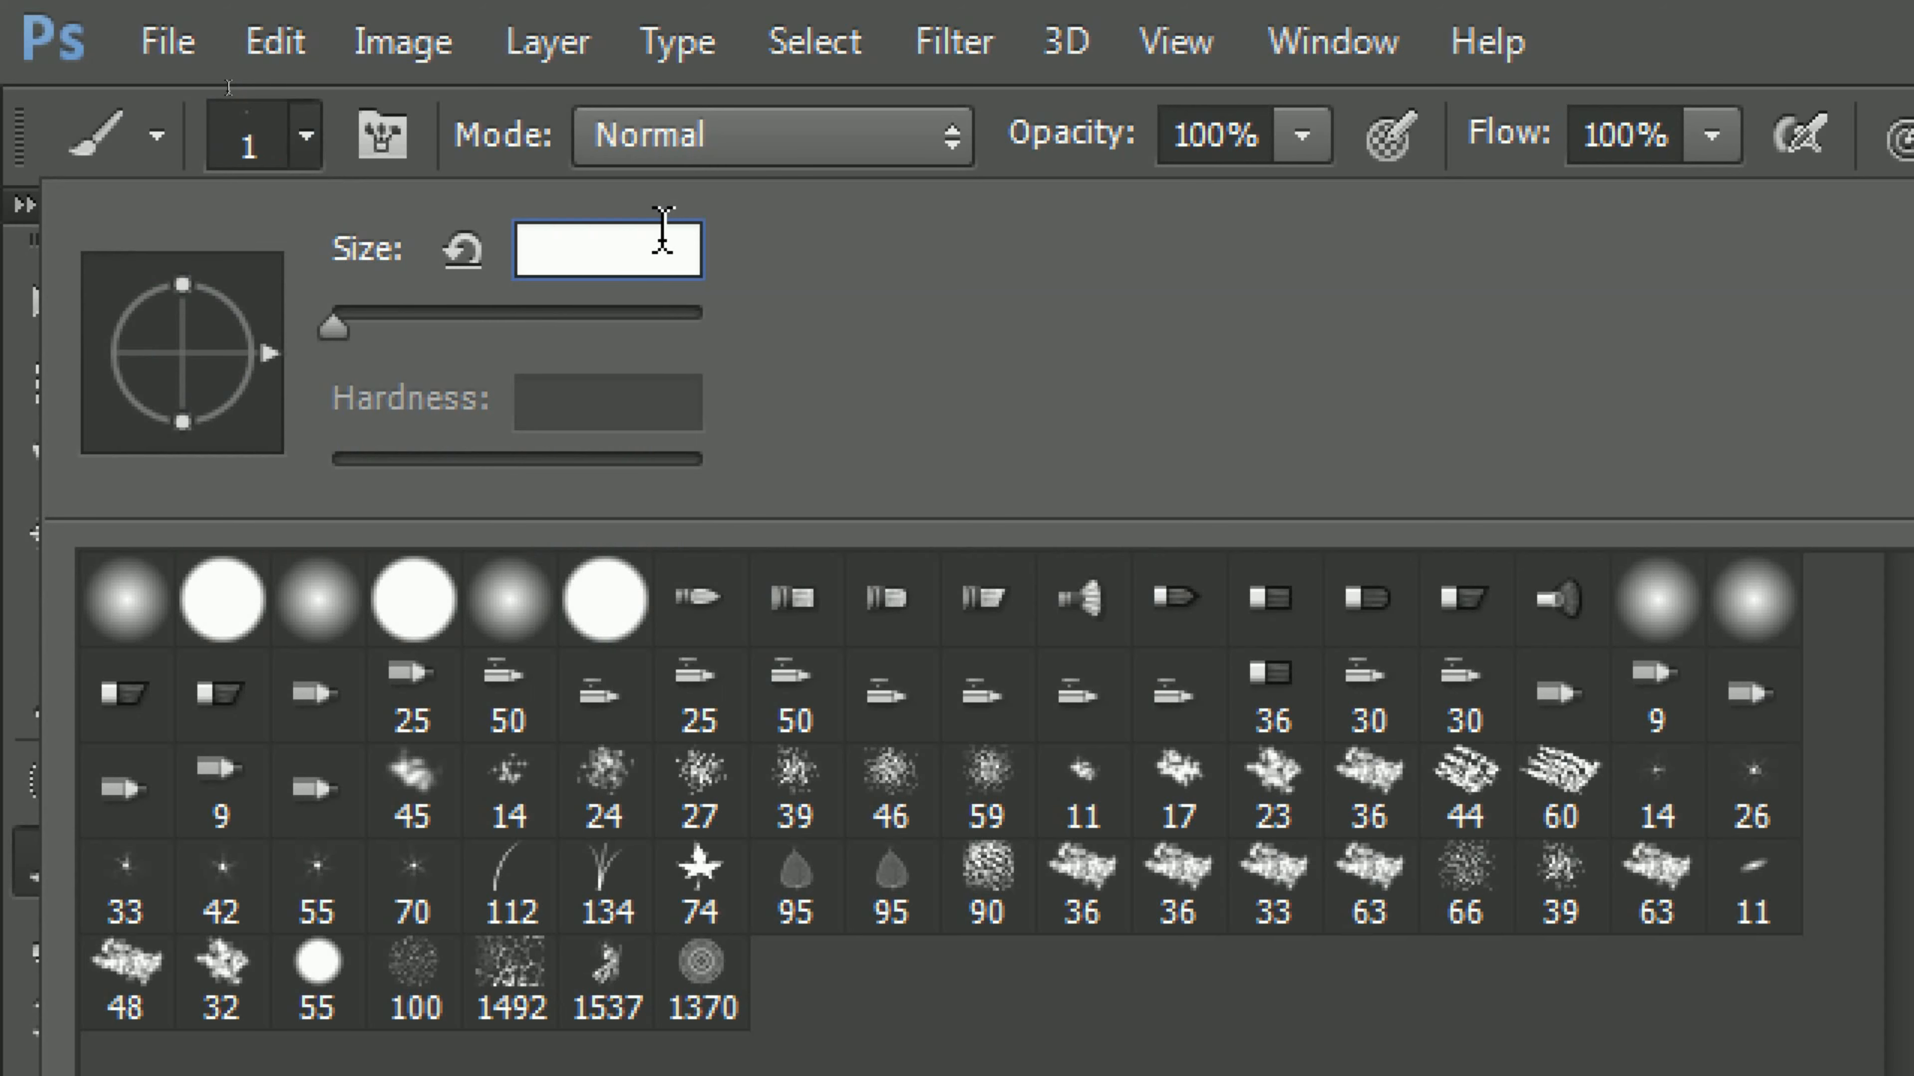
text(1500)
key(Return)
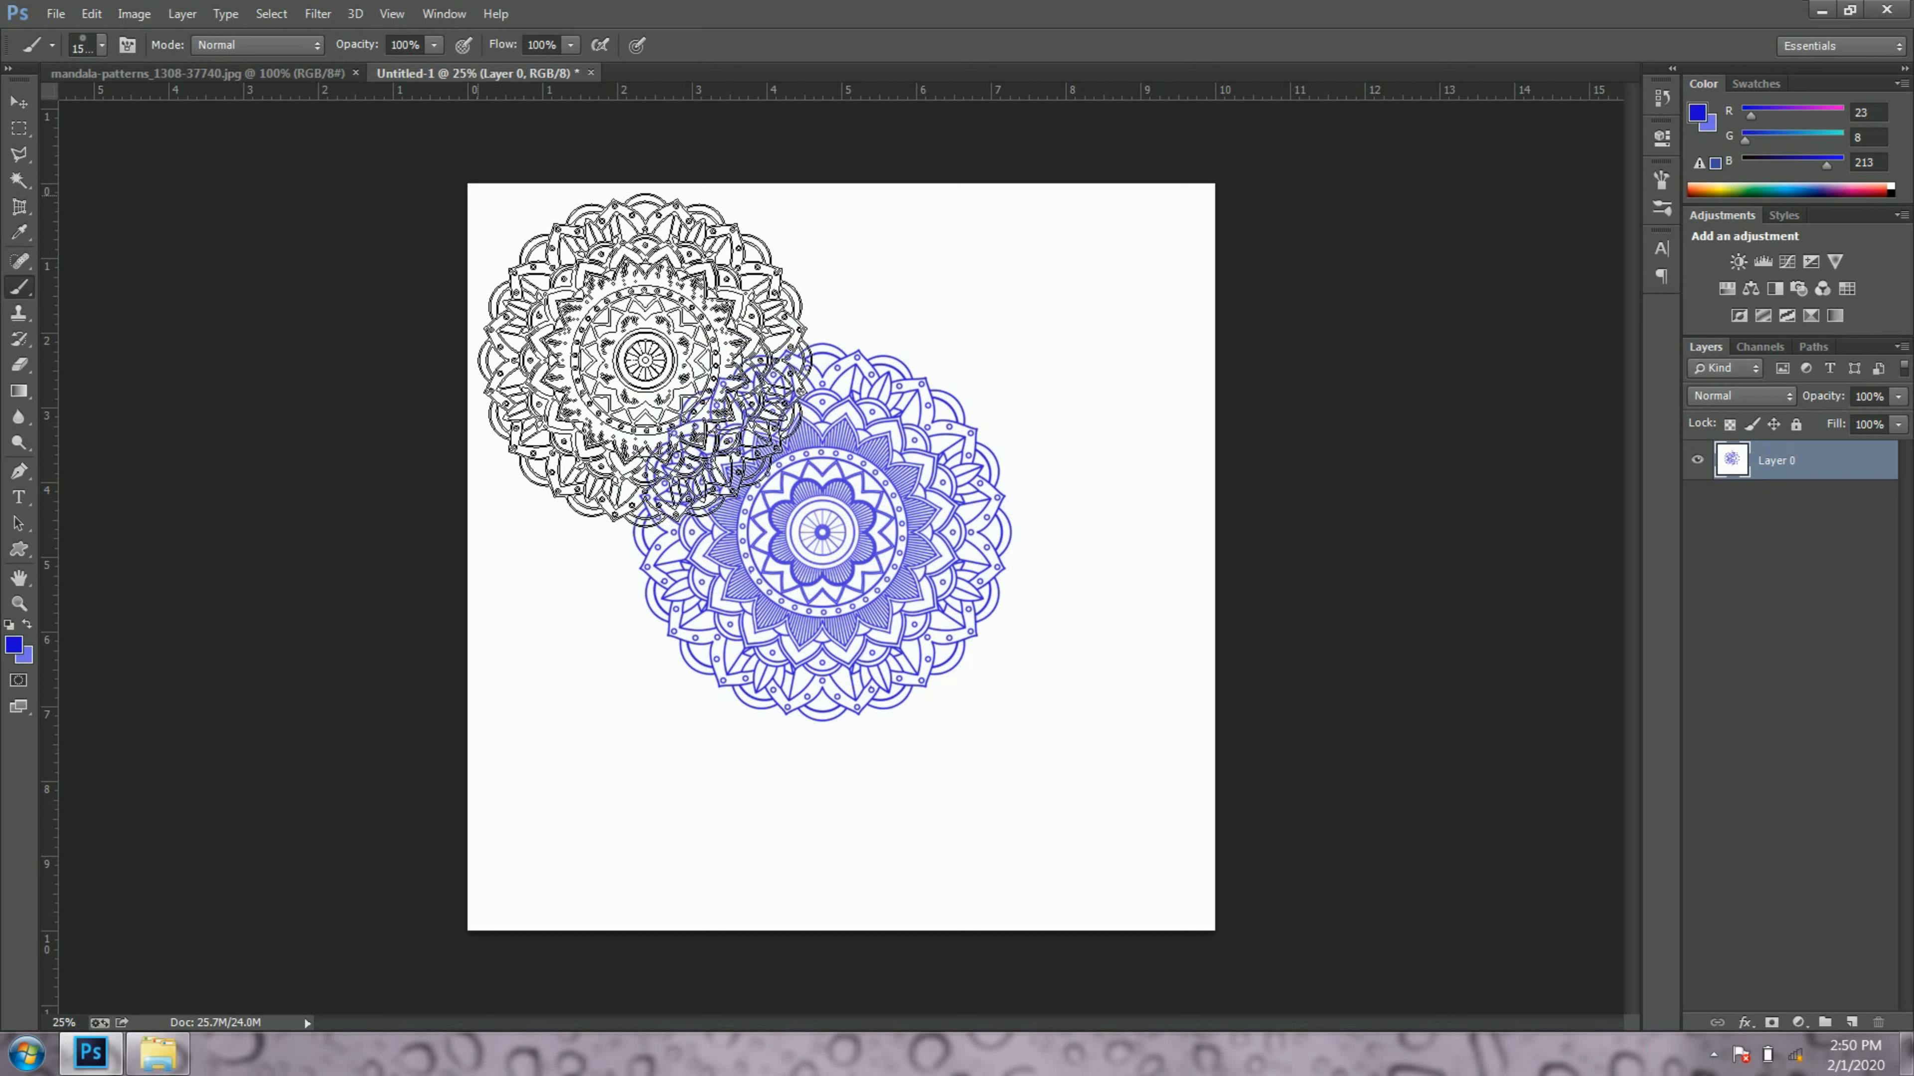
Step: Stamp the 1500 px mandala on all four corners of the canvas
click(636, 353)
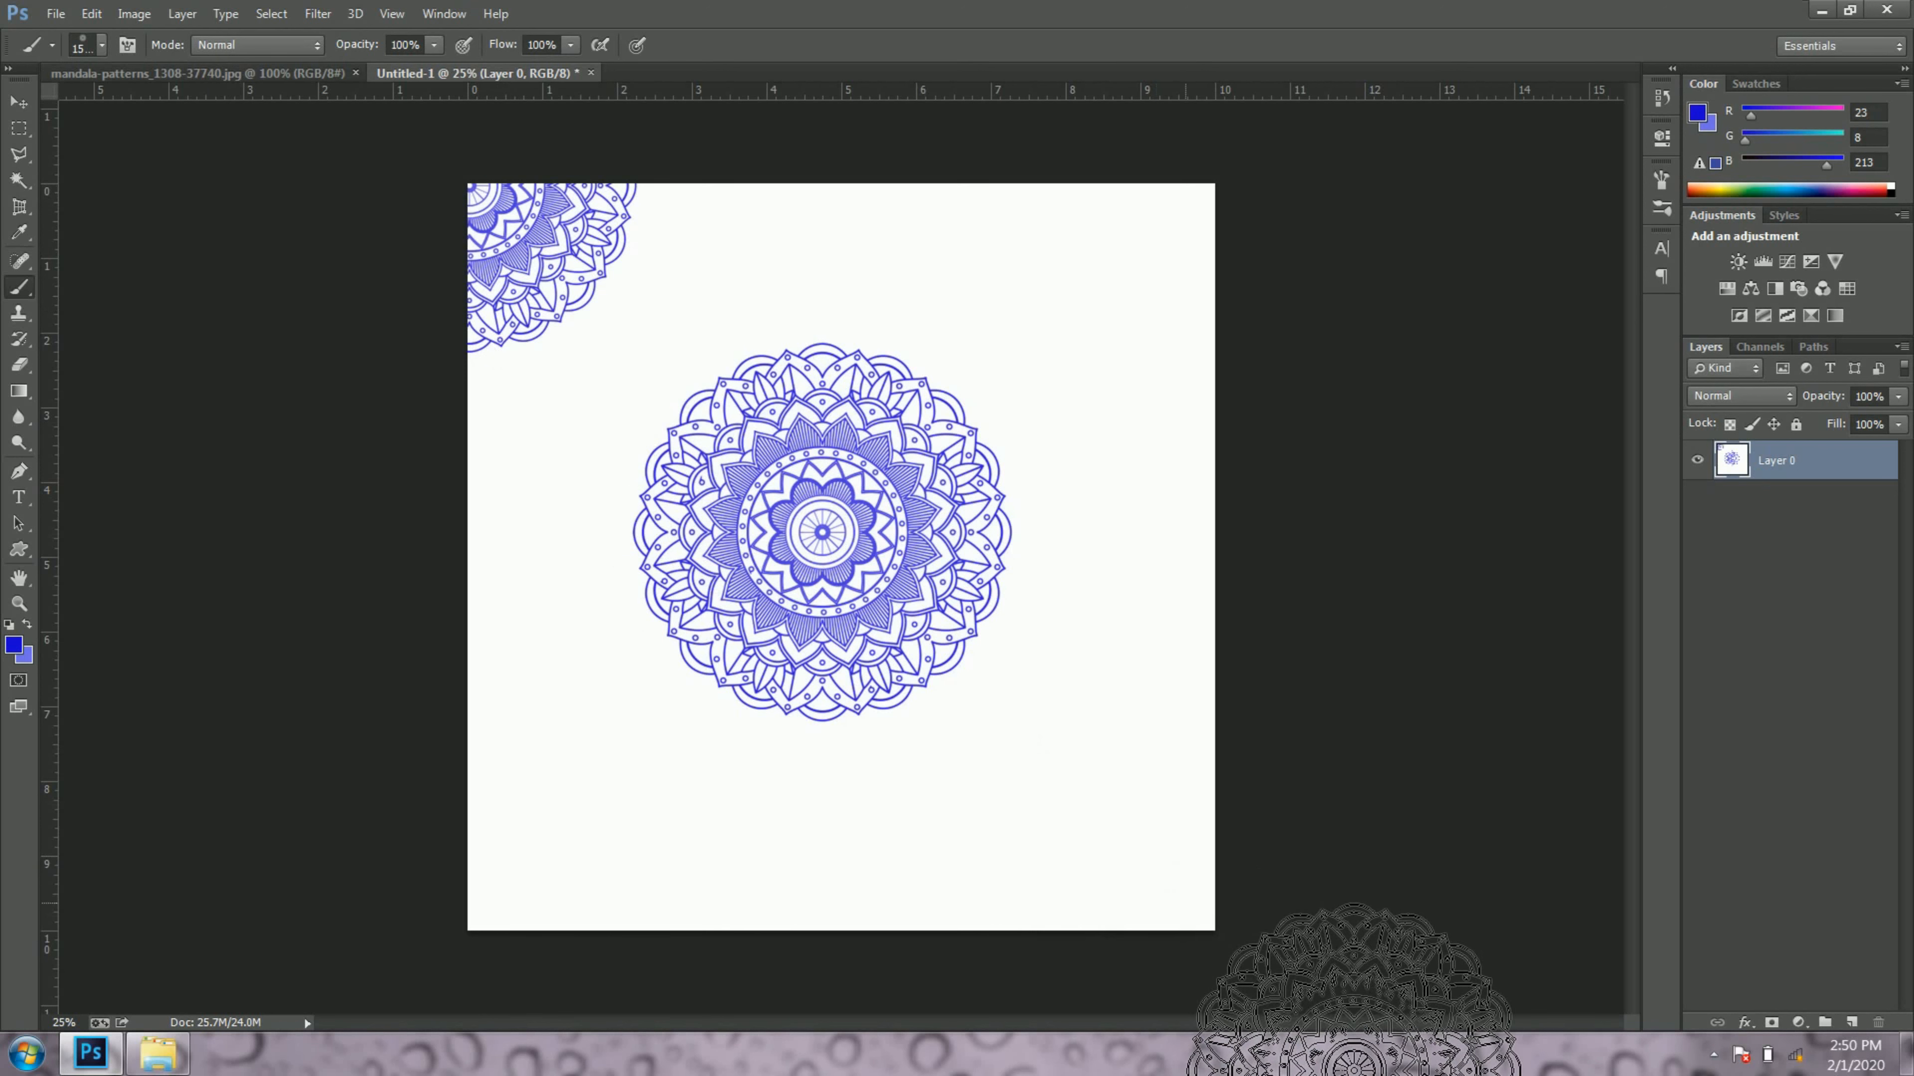
click(1209, 928)
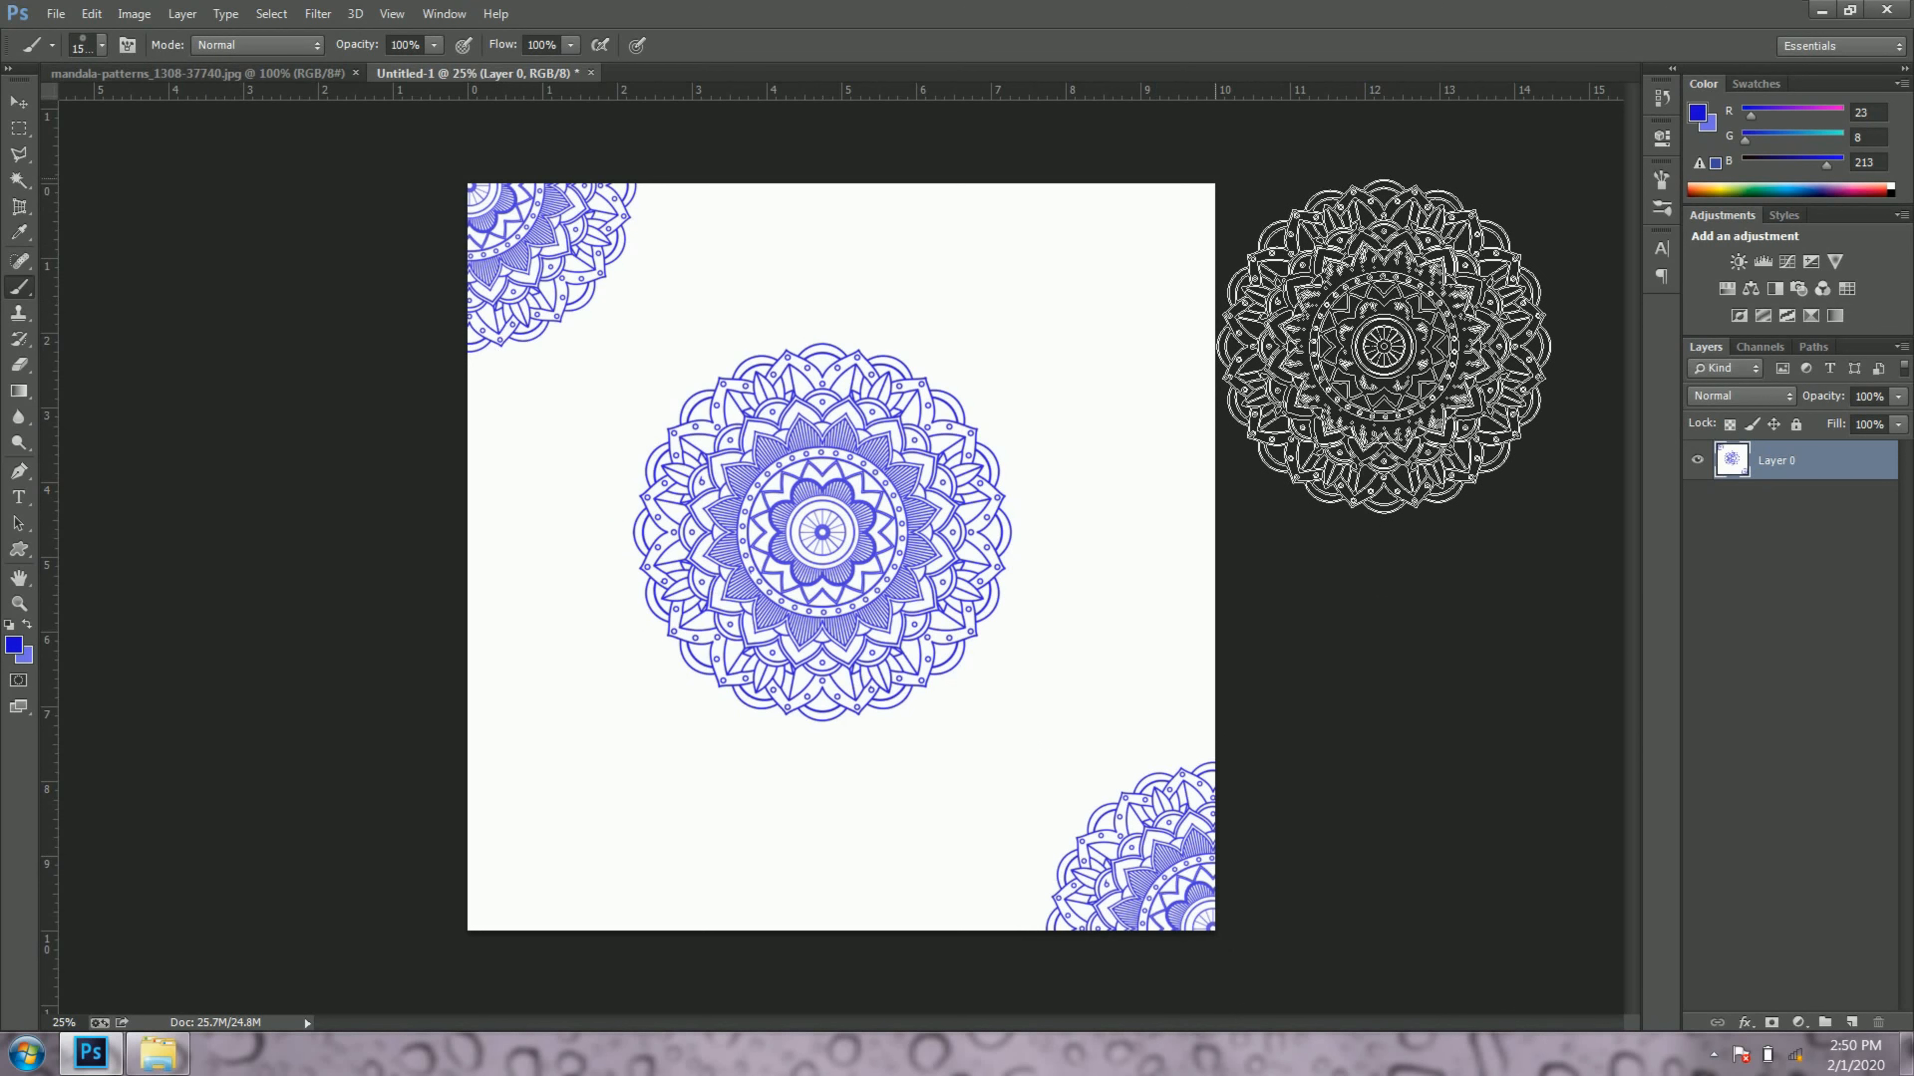
click(1215, 183)
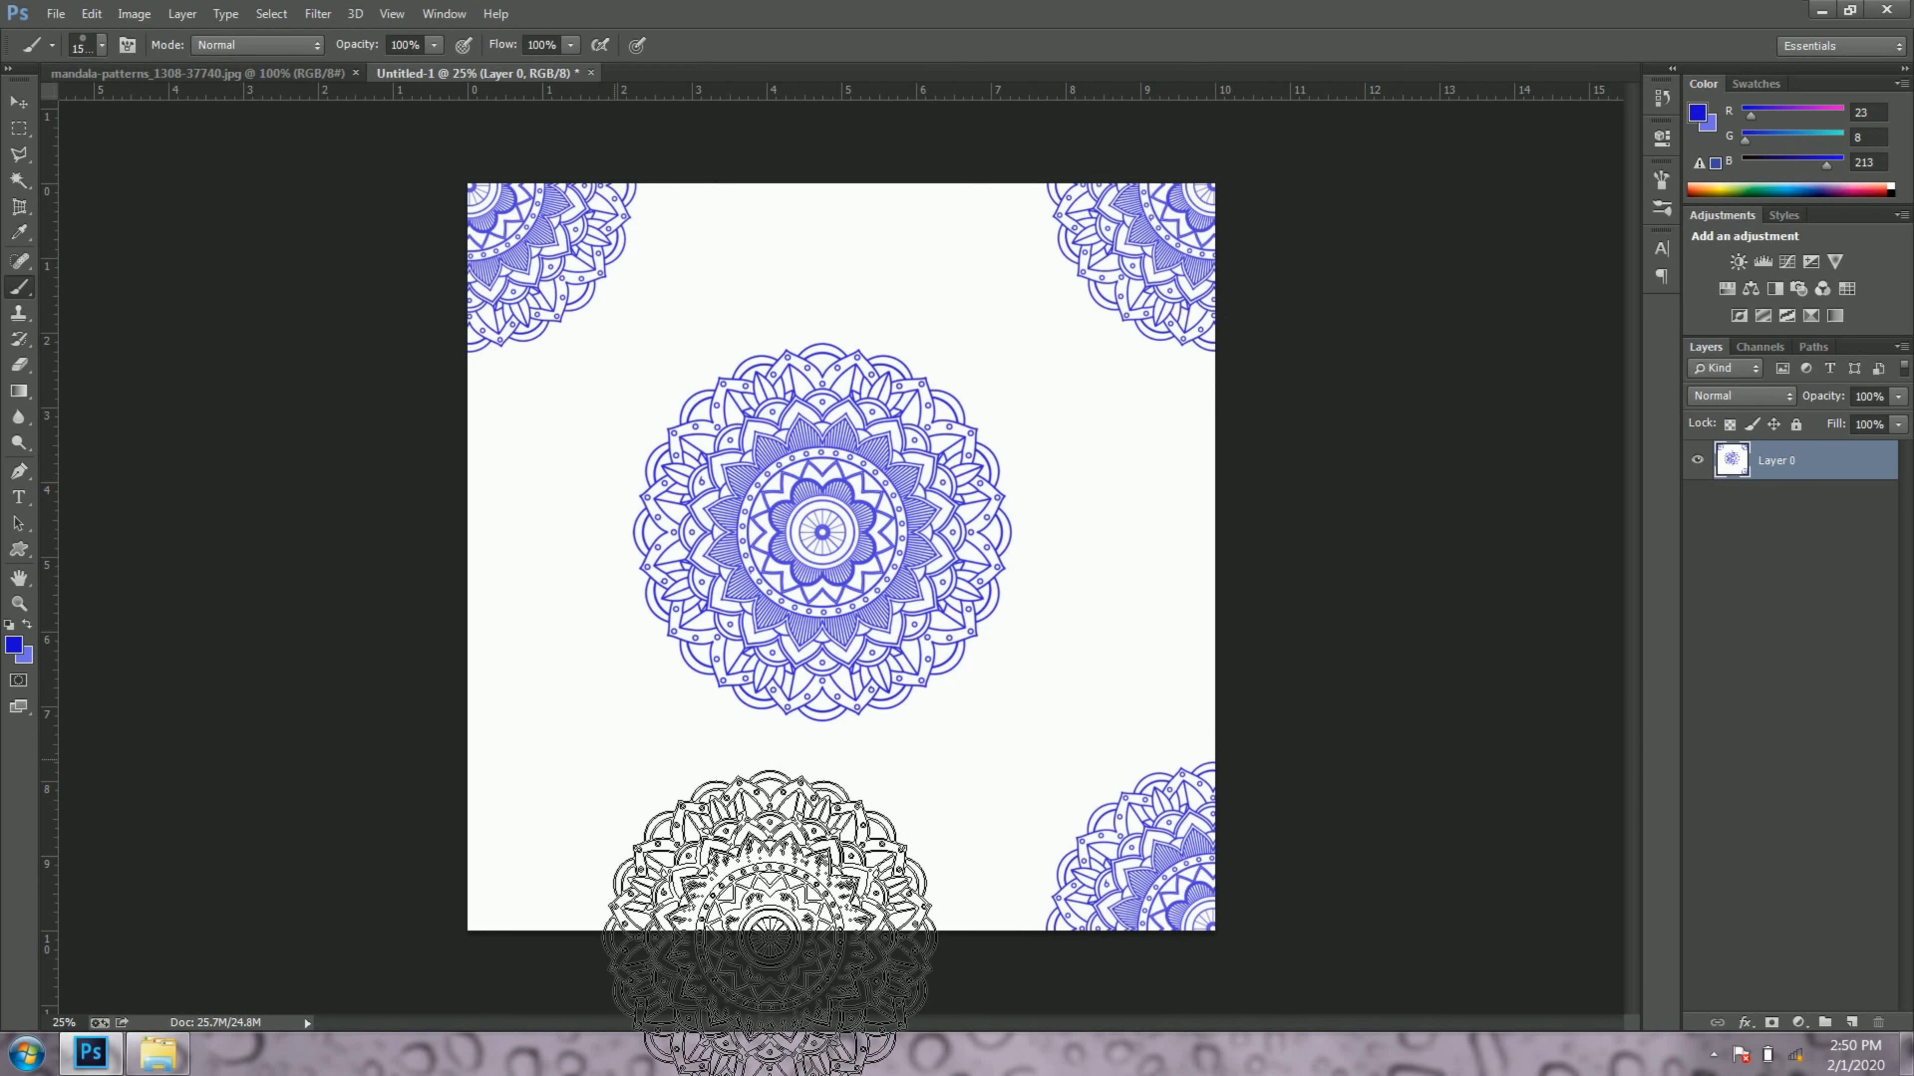
click(467, 931)
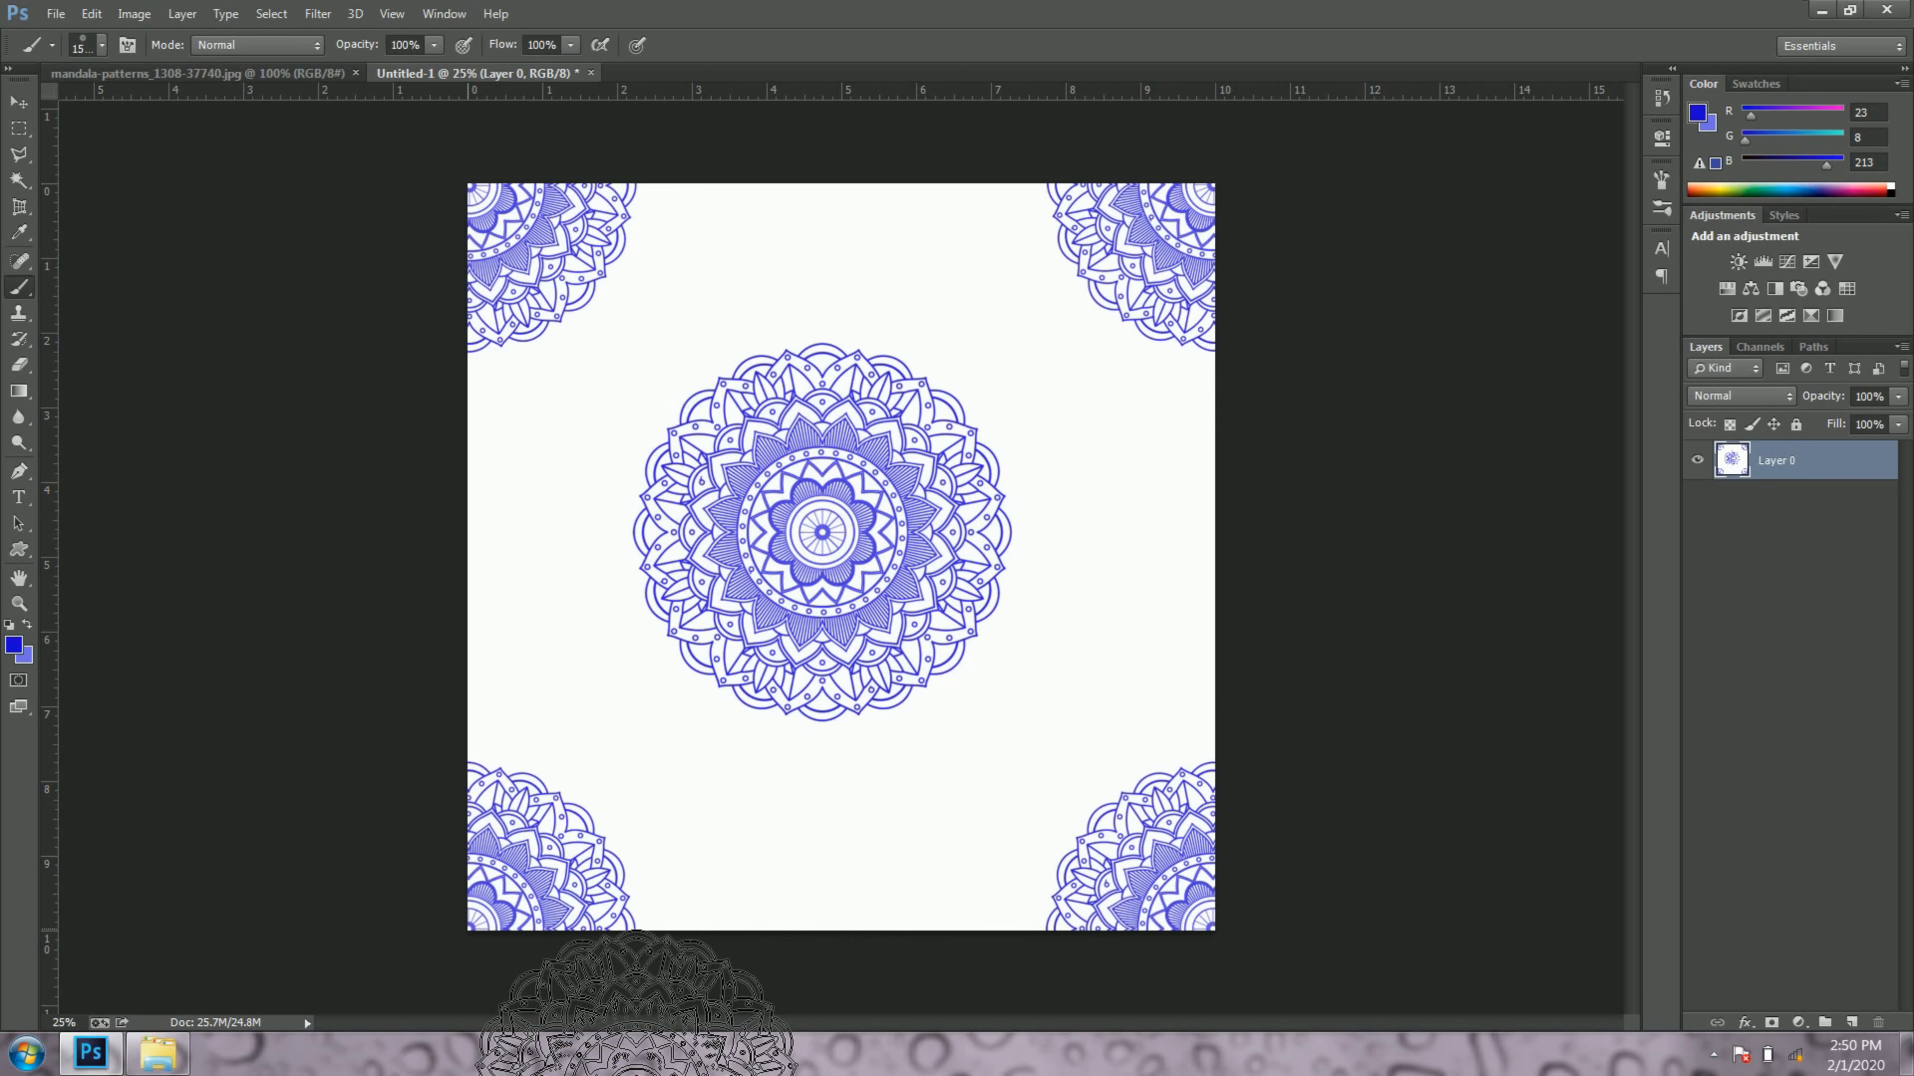
Step: Switch the brush to the 70 px preset tip
right_click(336, 630)
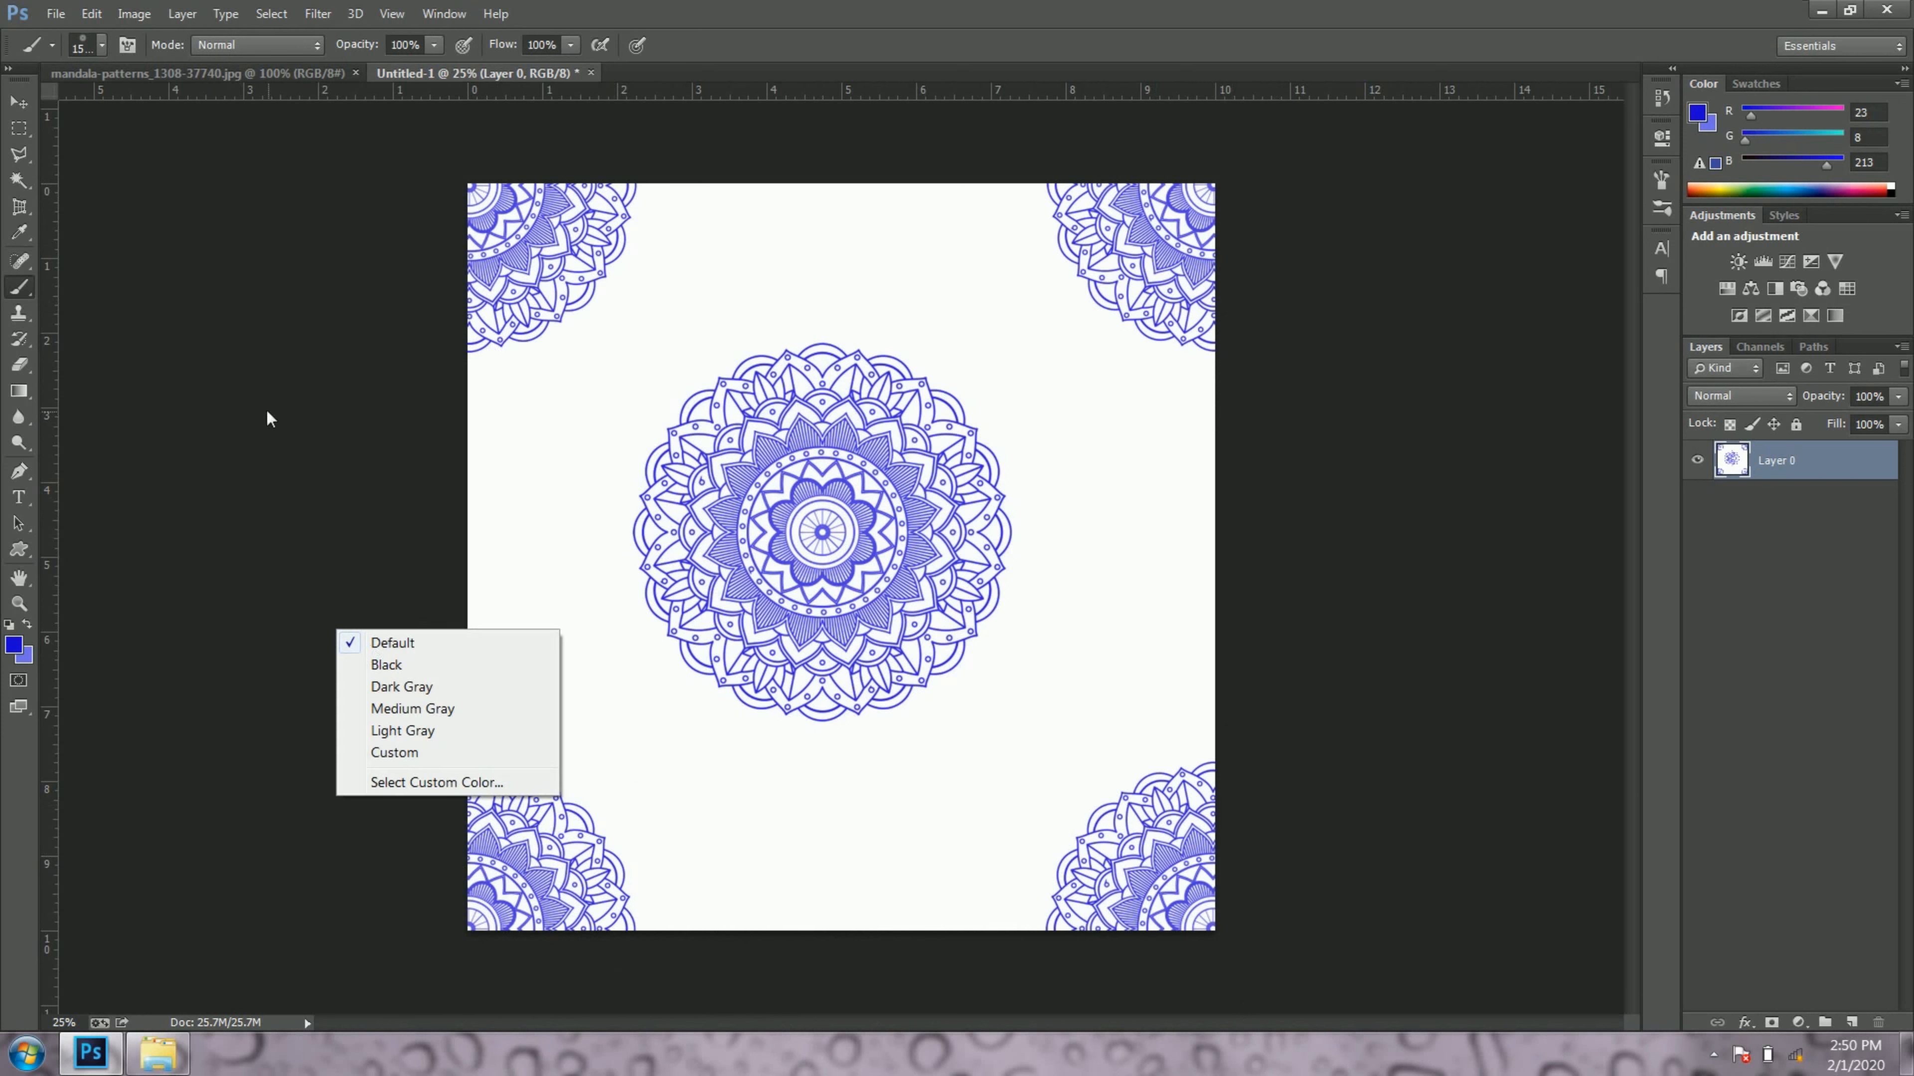
click(269, 419)
right_click(663, 405)
double_click(711, 554)
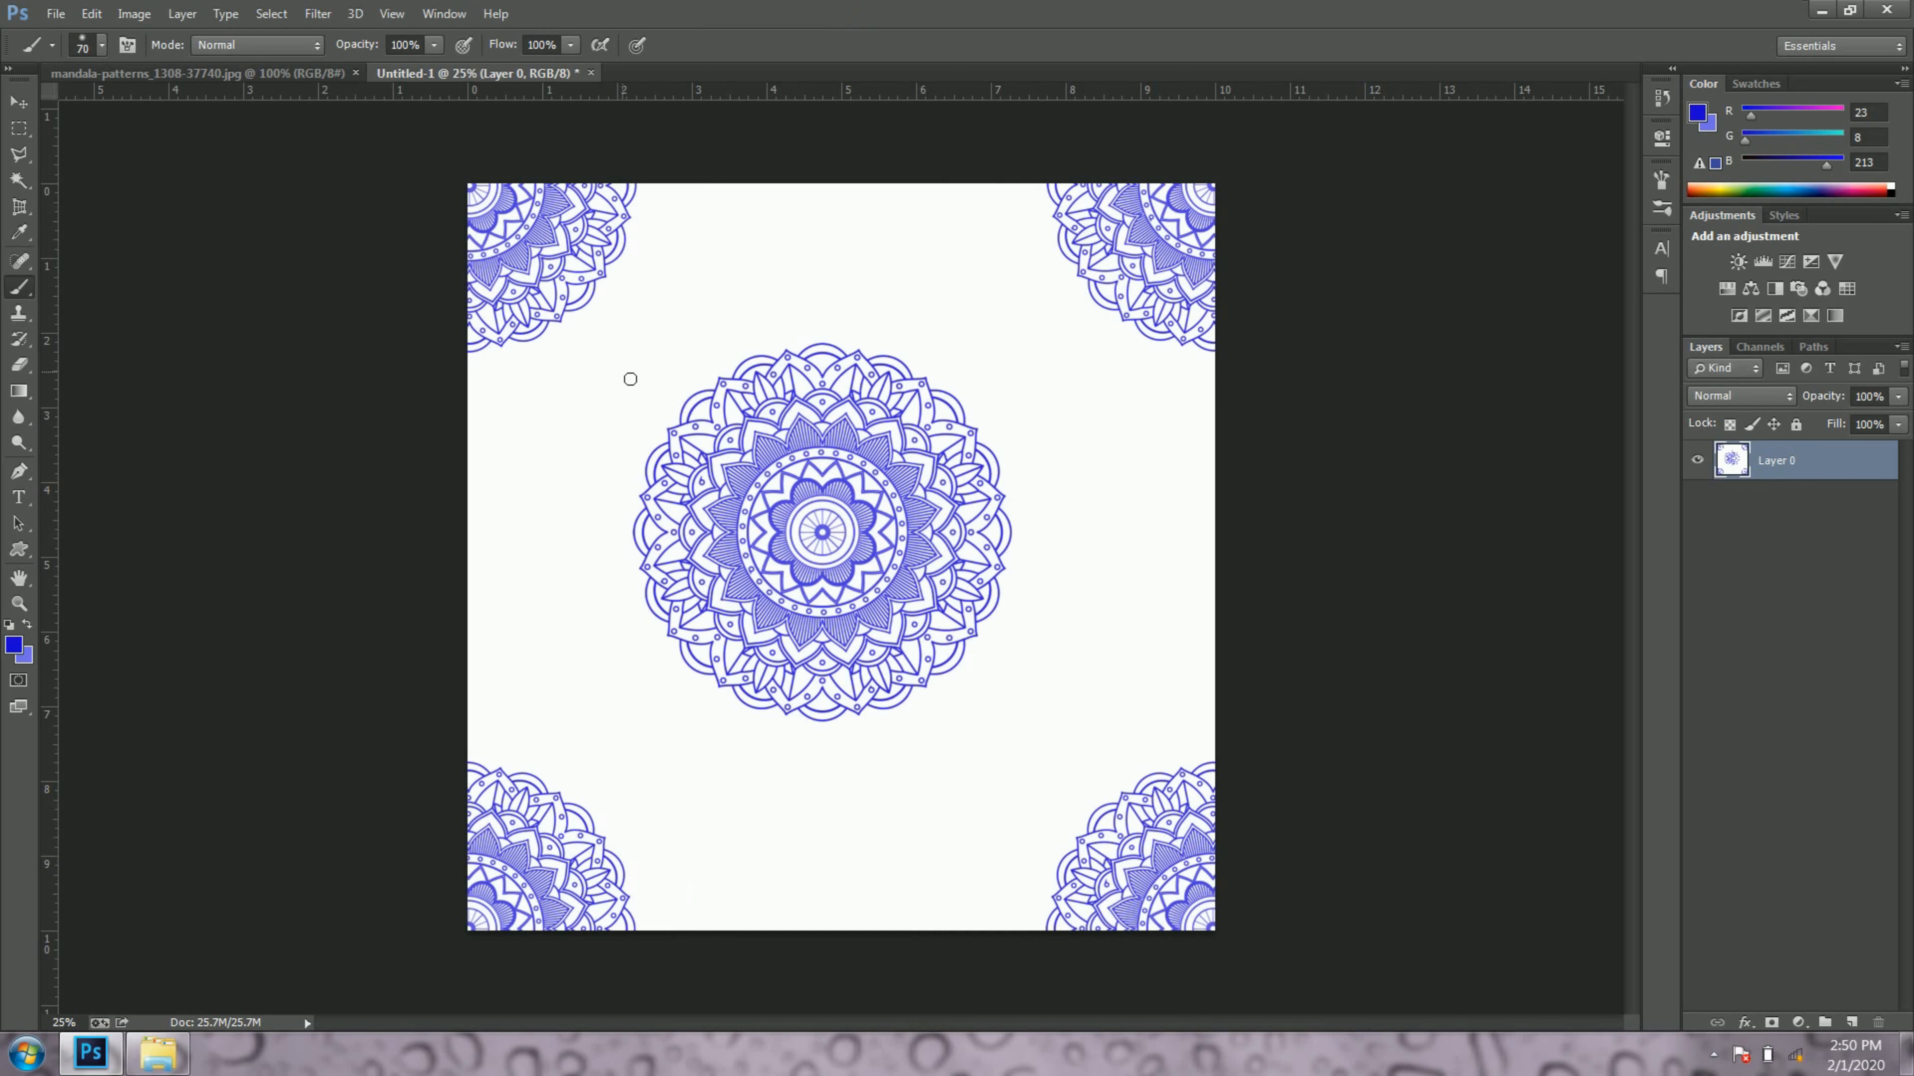
Step: Undo the mandala stamps until the canvas is blank white
key(ctrl+alt+z)
key(ctrl+alt+z)
key(ctrl+alt+z)
key(ctrl+alt+z)
key(ctrl+alt+z)
key(ctrl+alt+z)
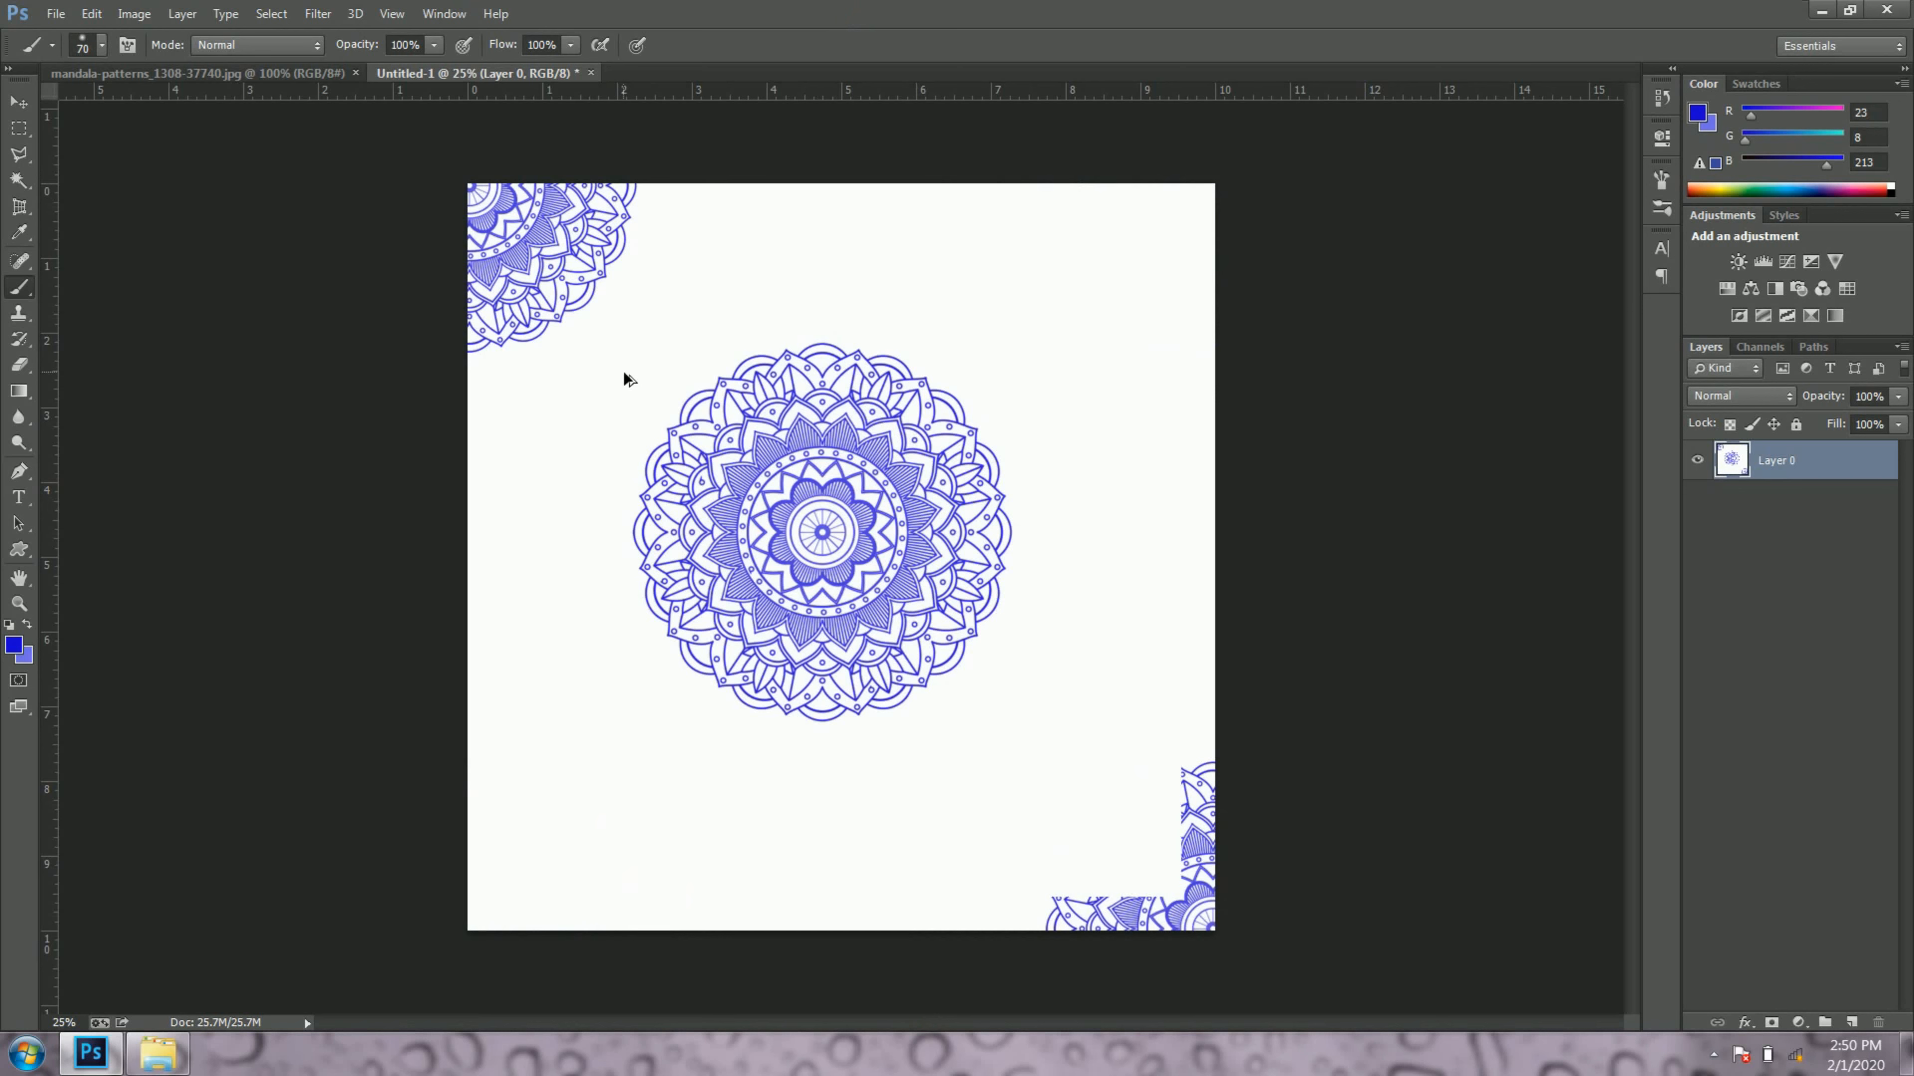
Step: Switch to the BRUSHES folder and open the skull image unnamed (2) with Adobe Photoshop CC
click(157, 1054)
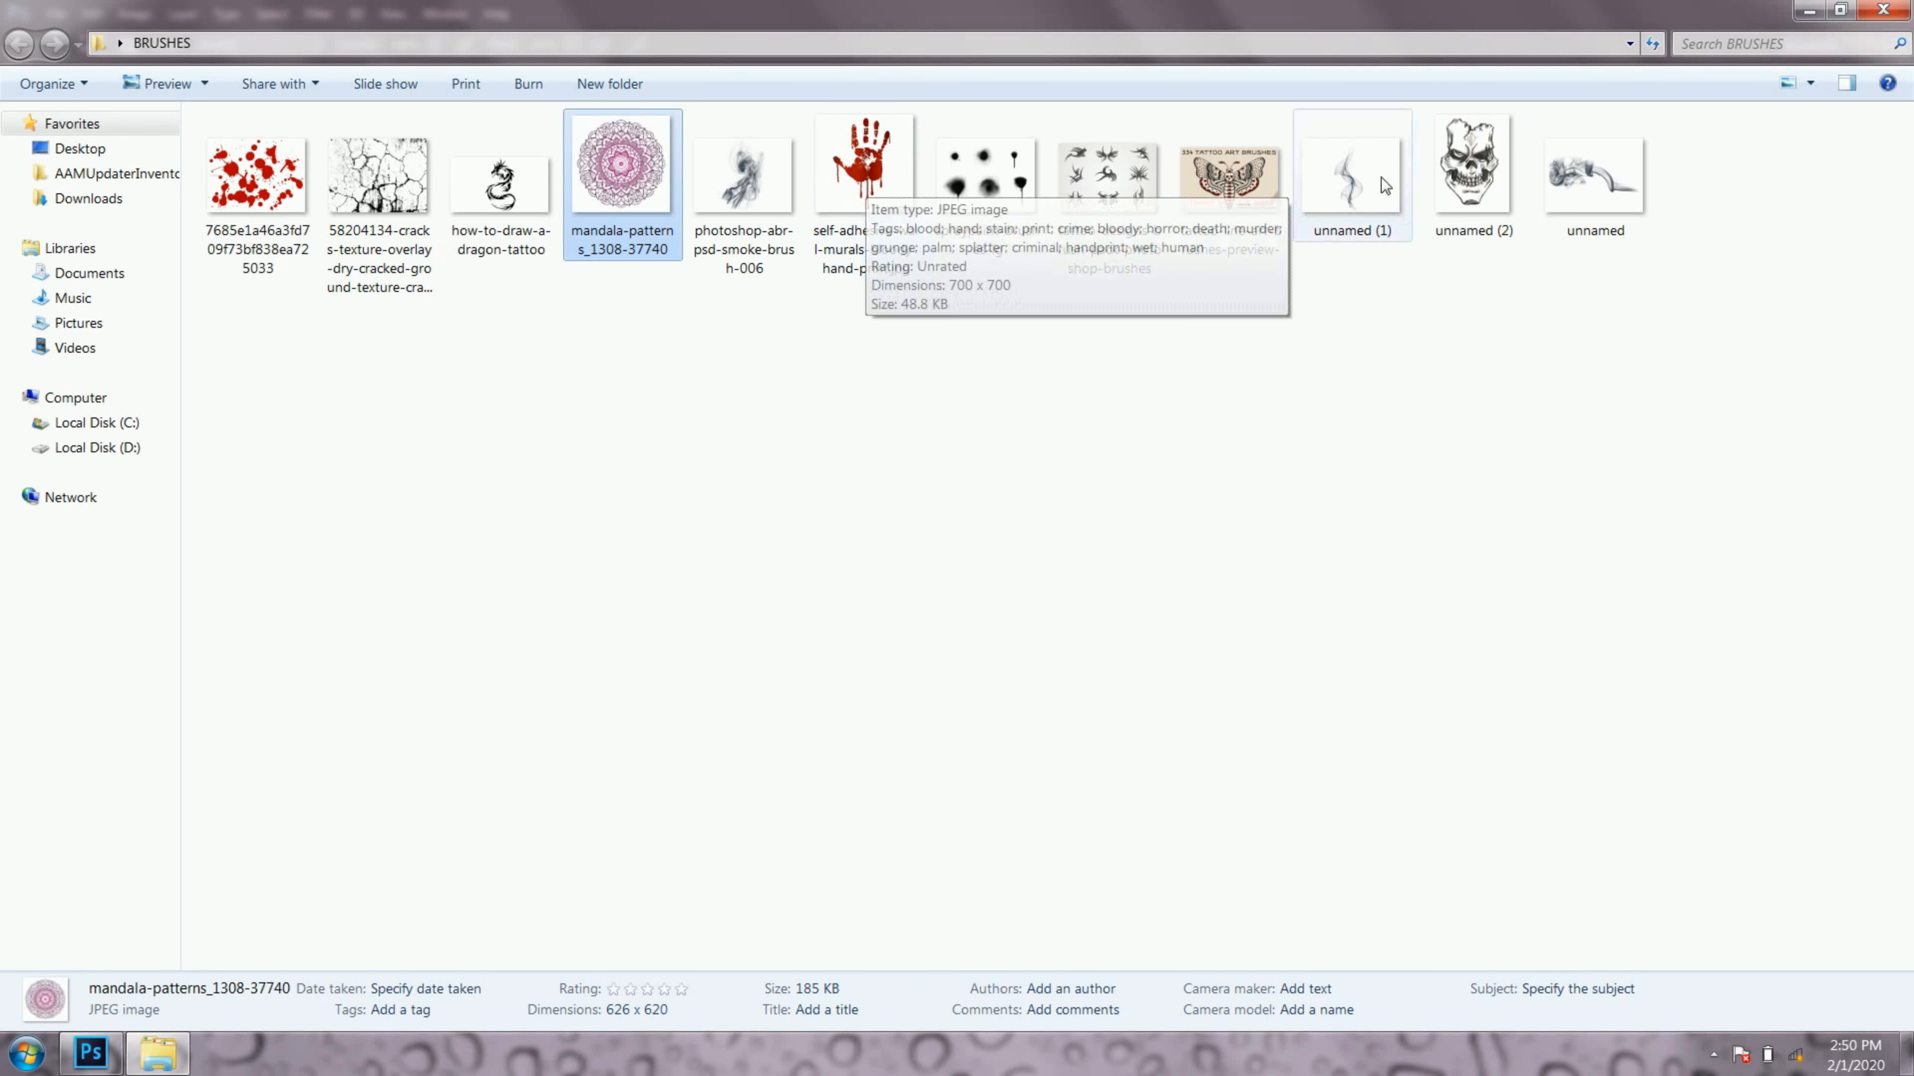
right_click(1472, 162)
mouse_move(1576, 331)
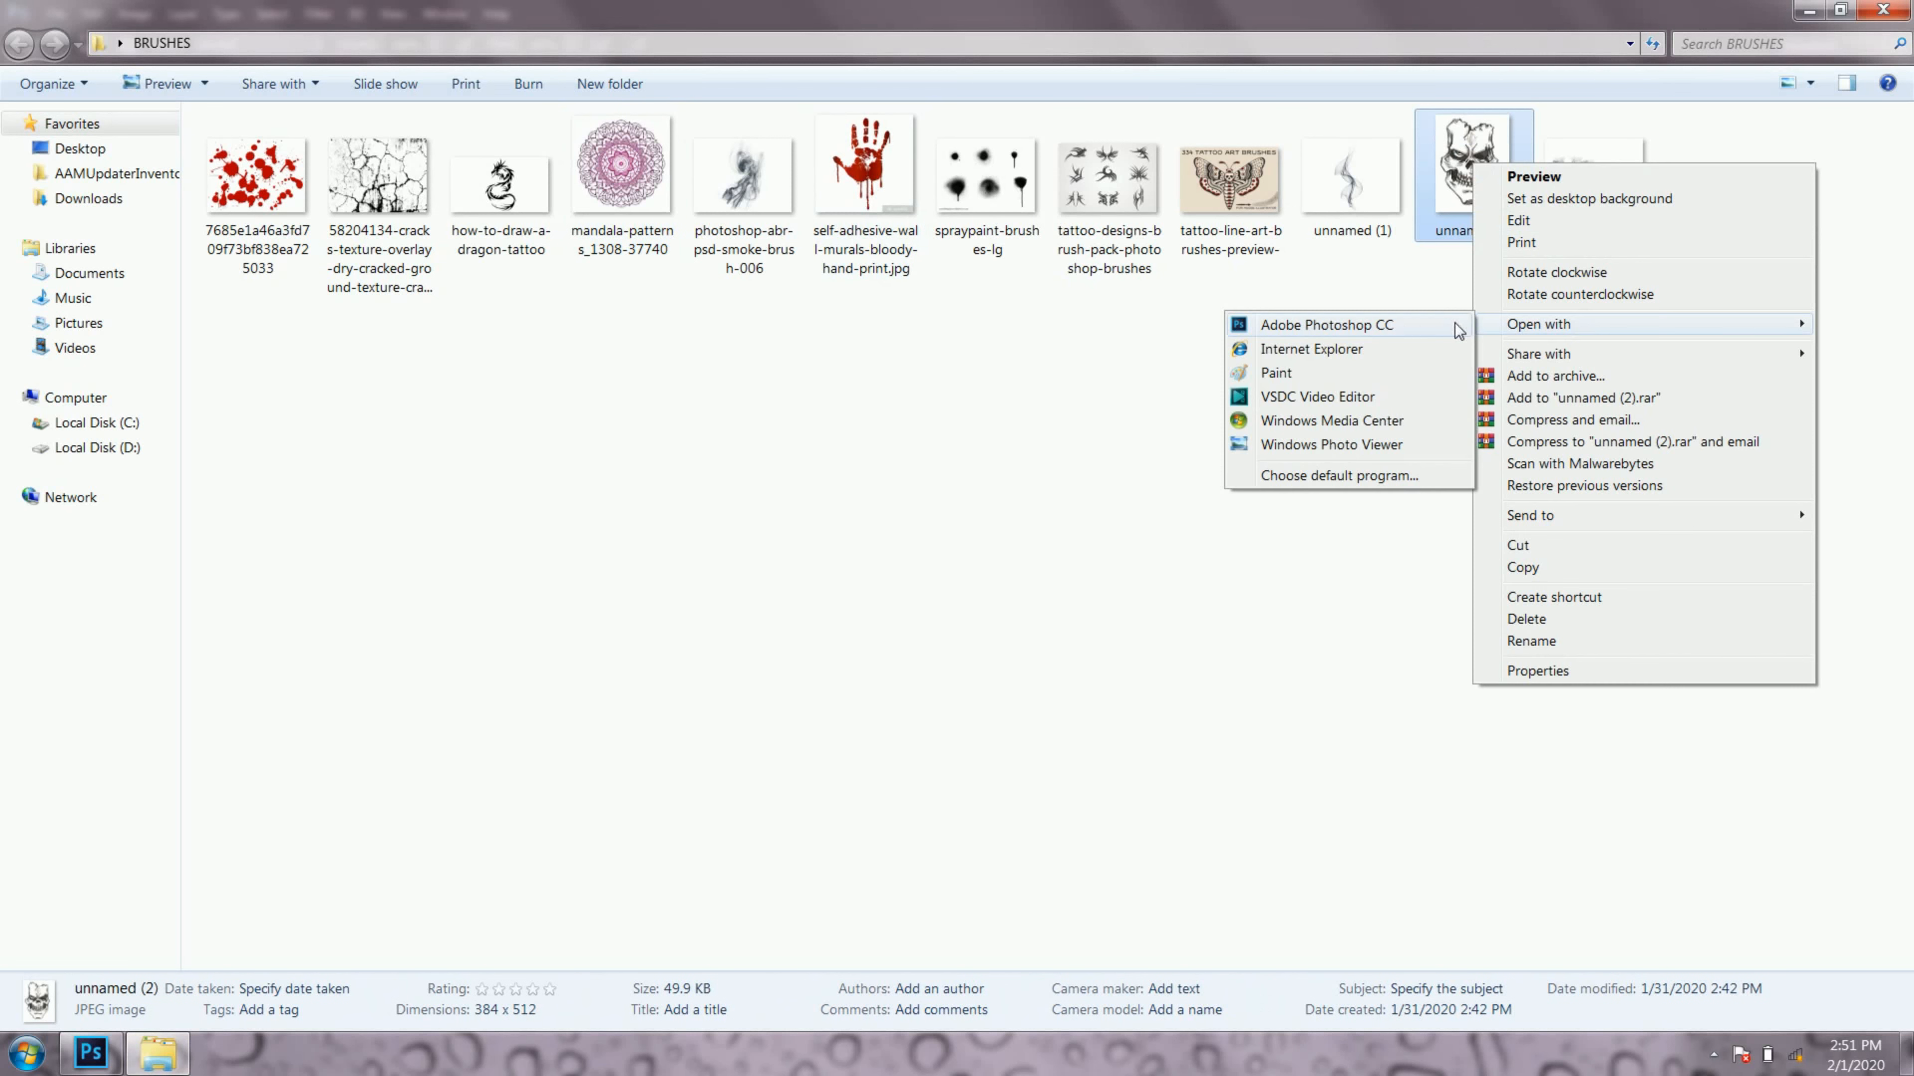
click(1429, 329)
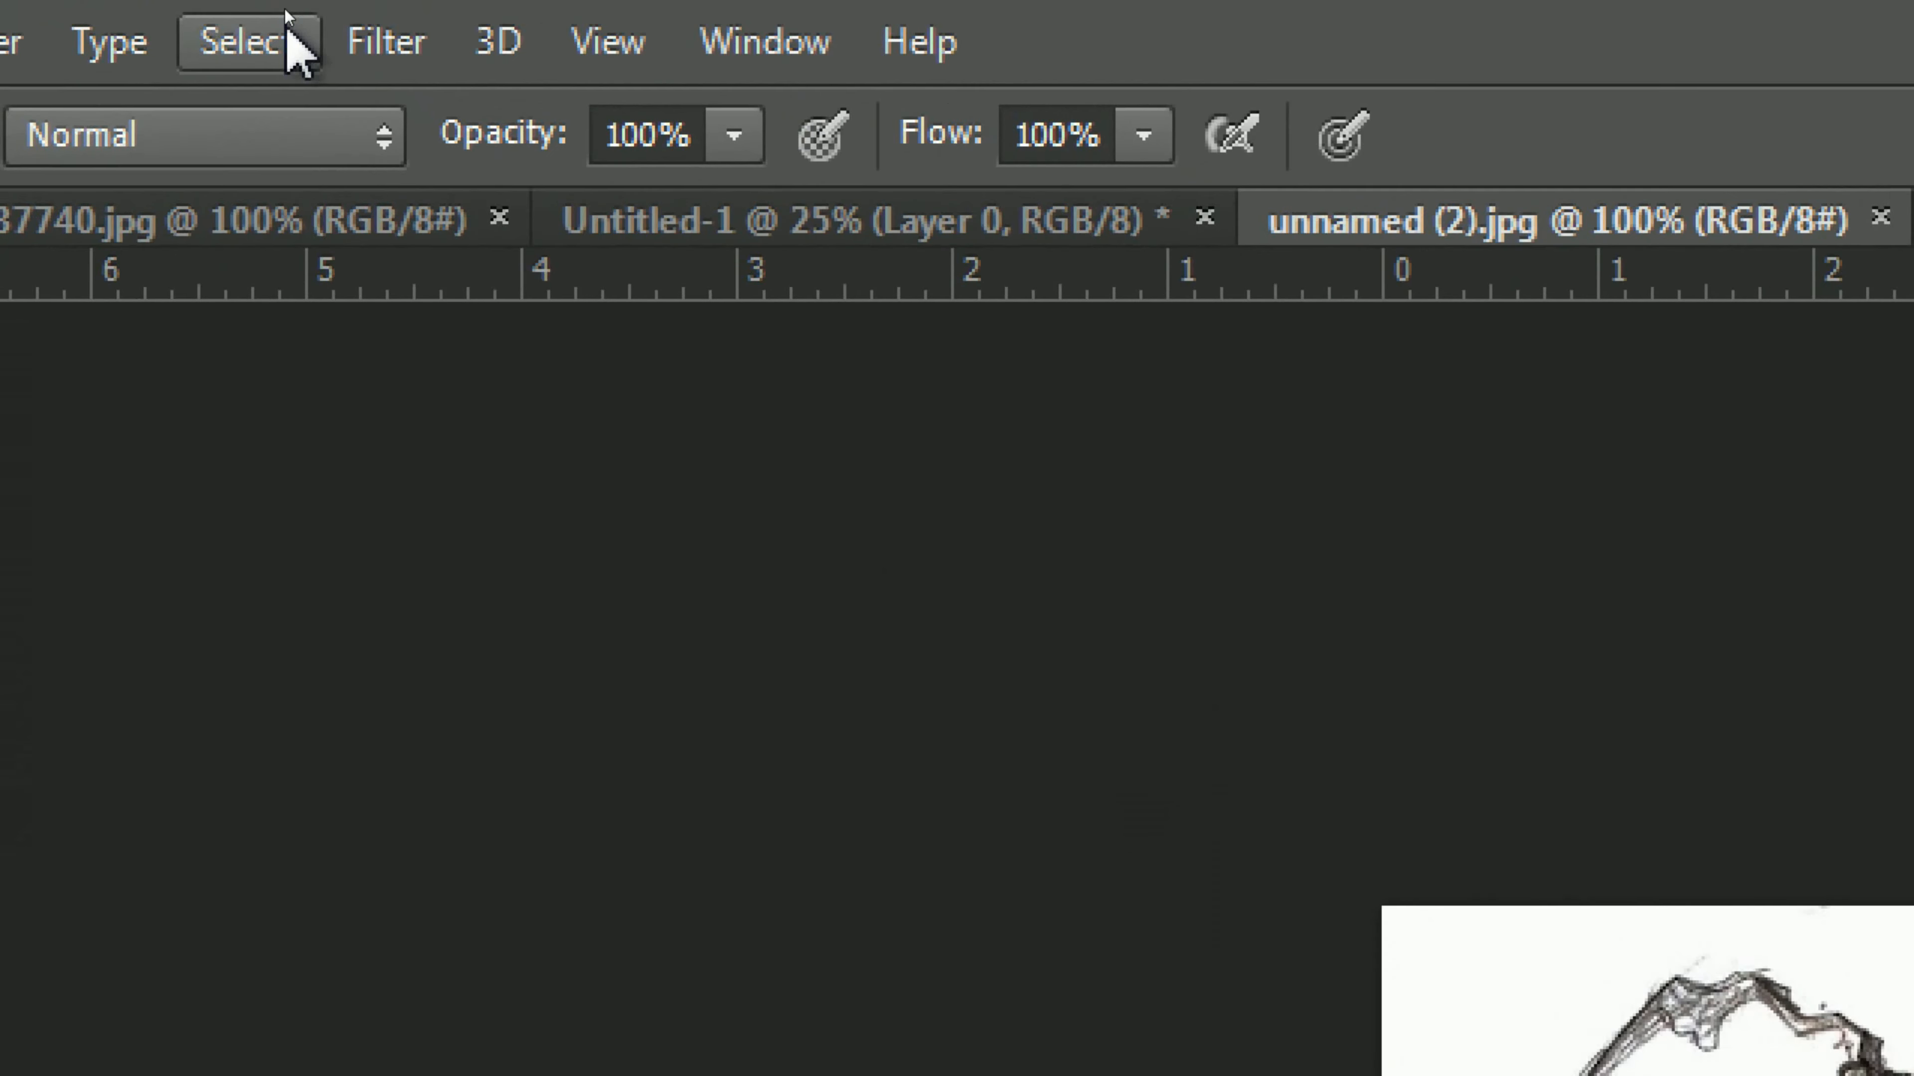
Step: Select the entire skull image and copy it
click(280, 9)
click(320, 125)
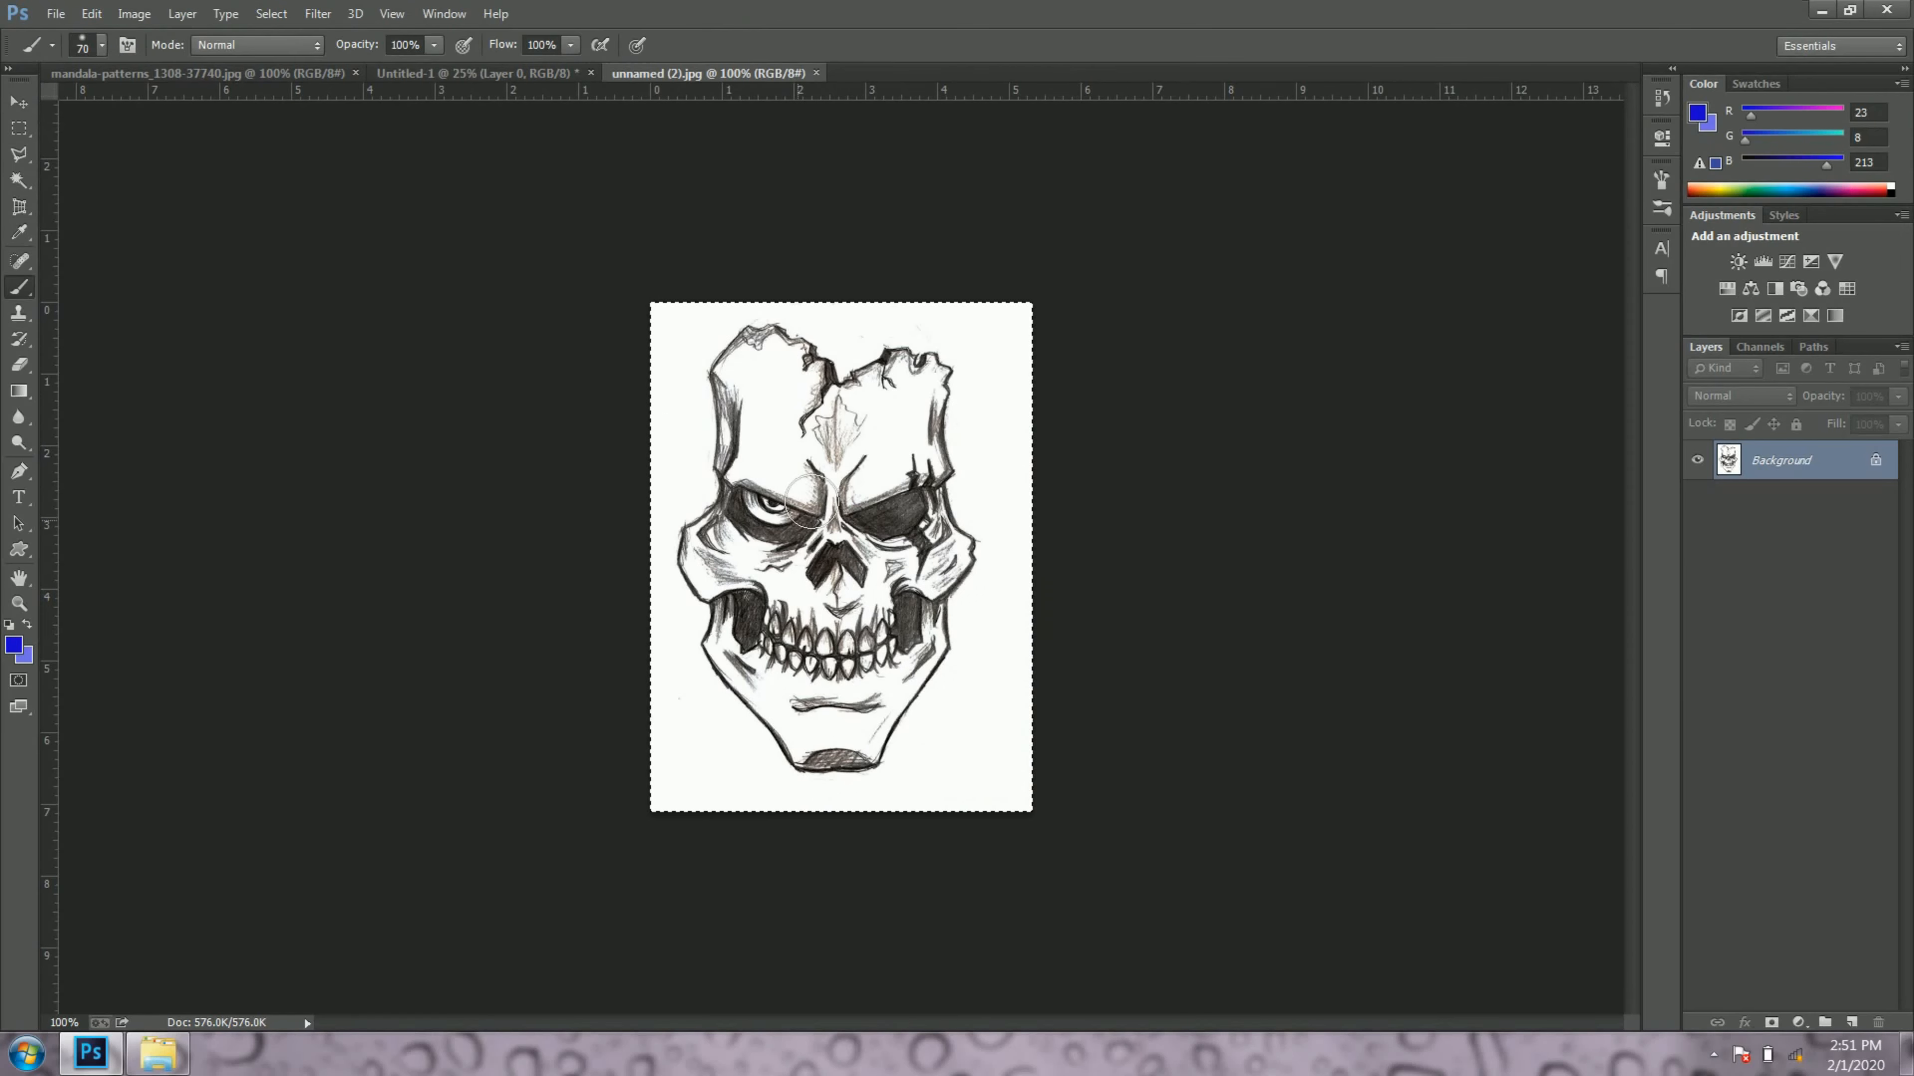
key(v)
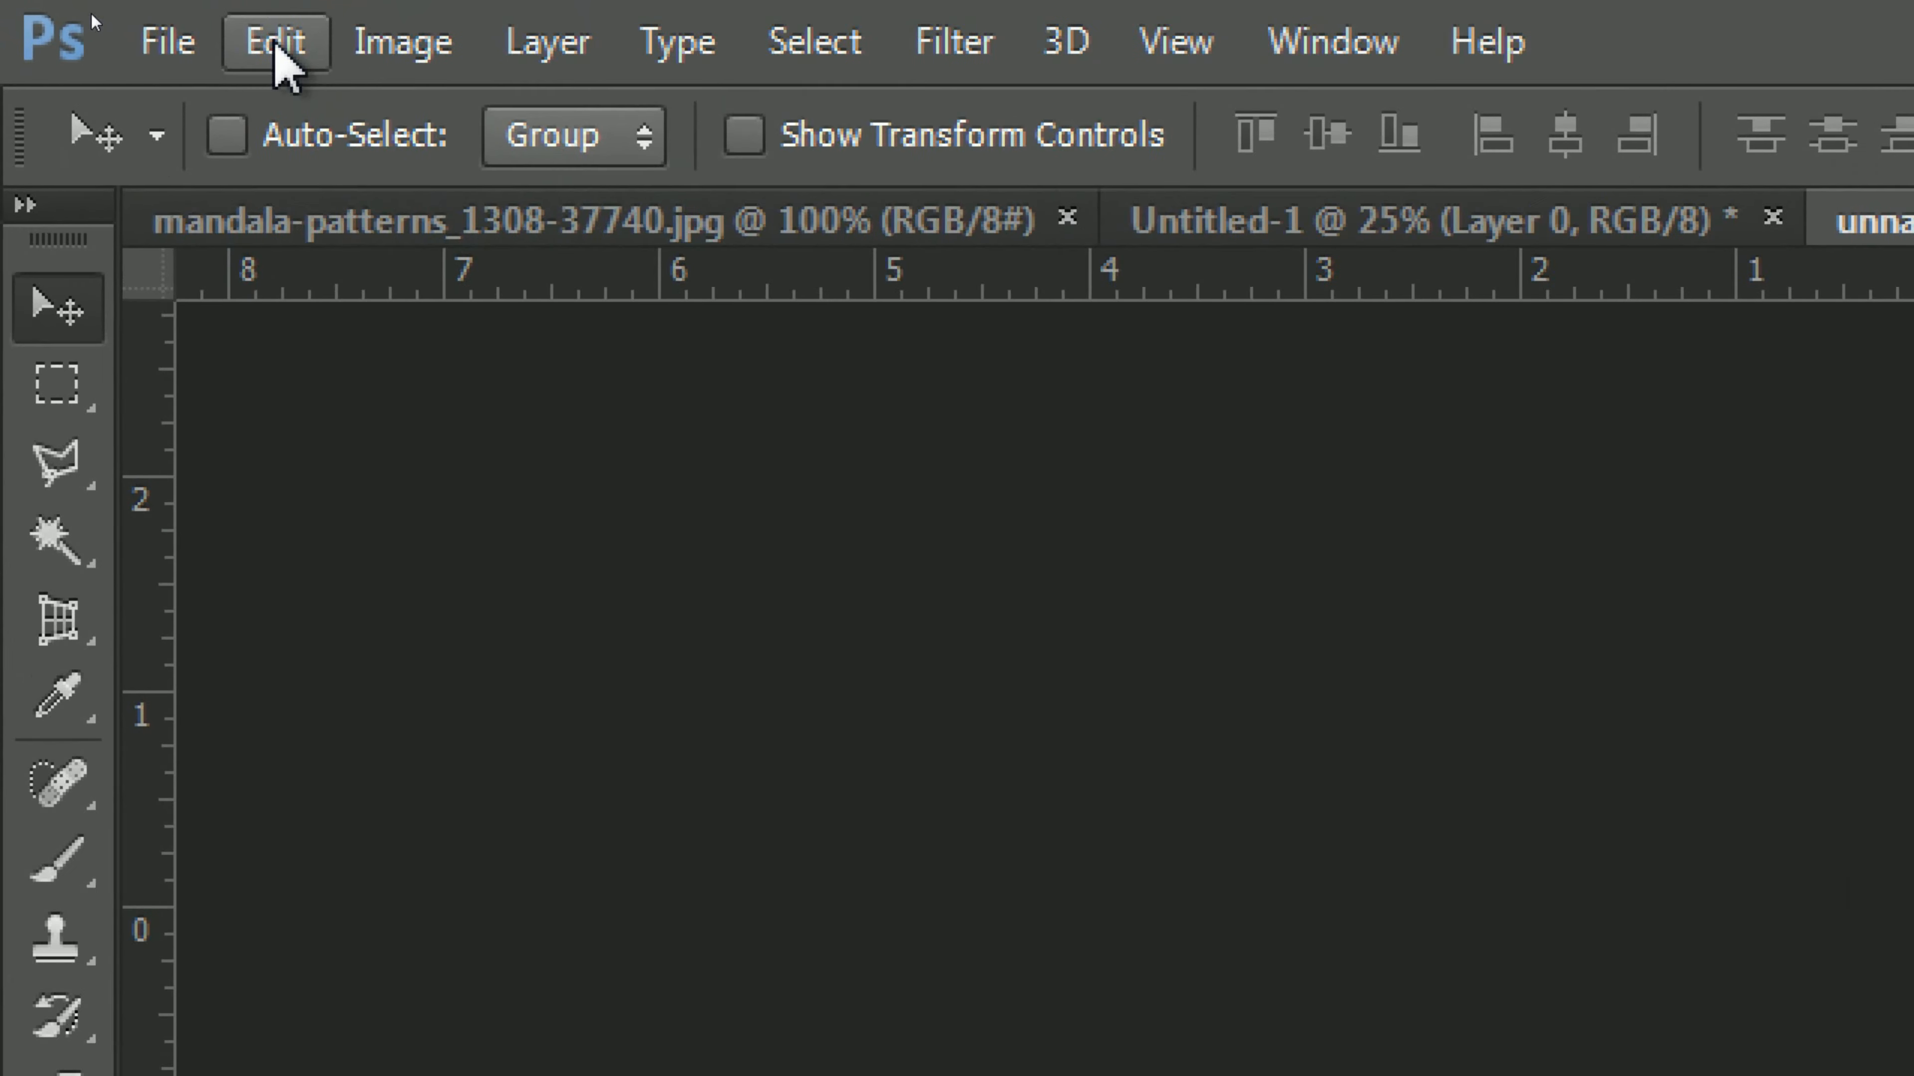
click(180, 31)
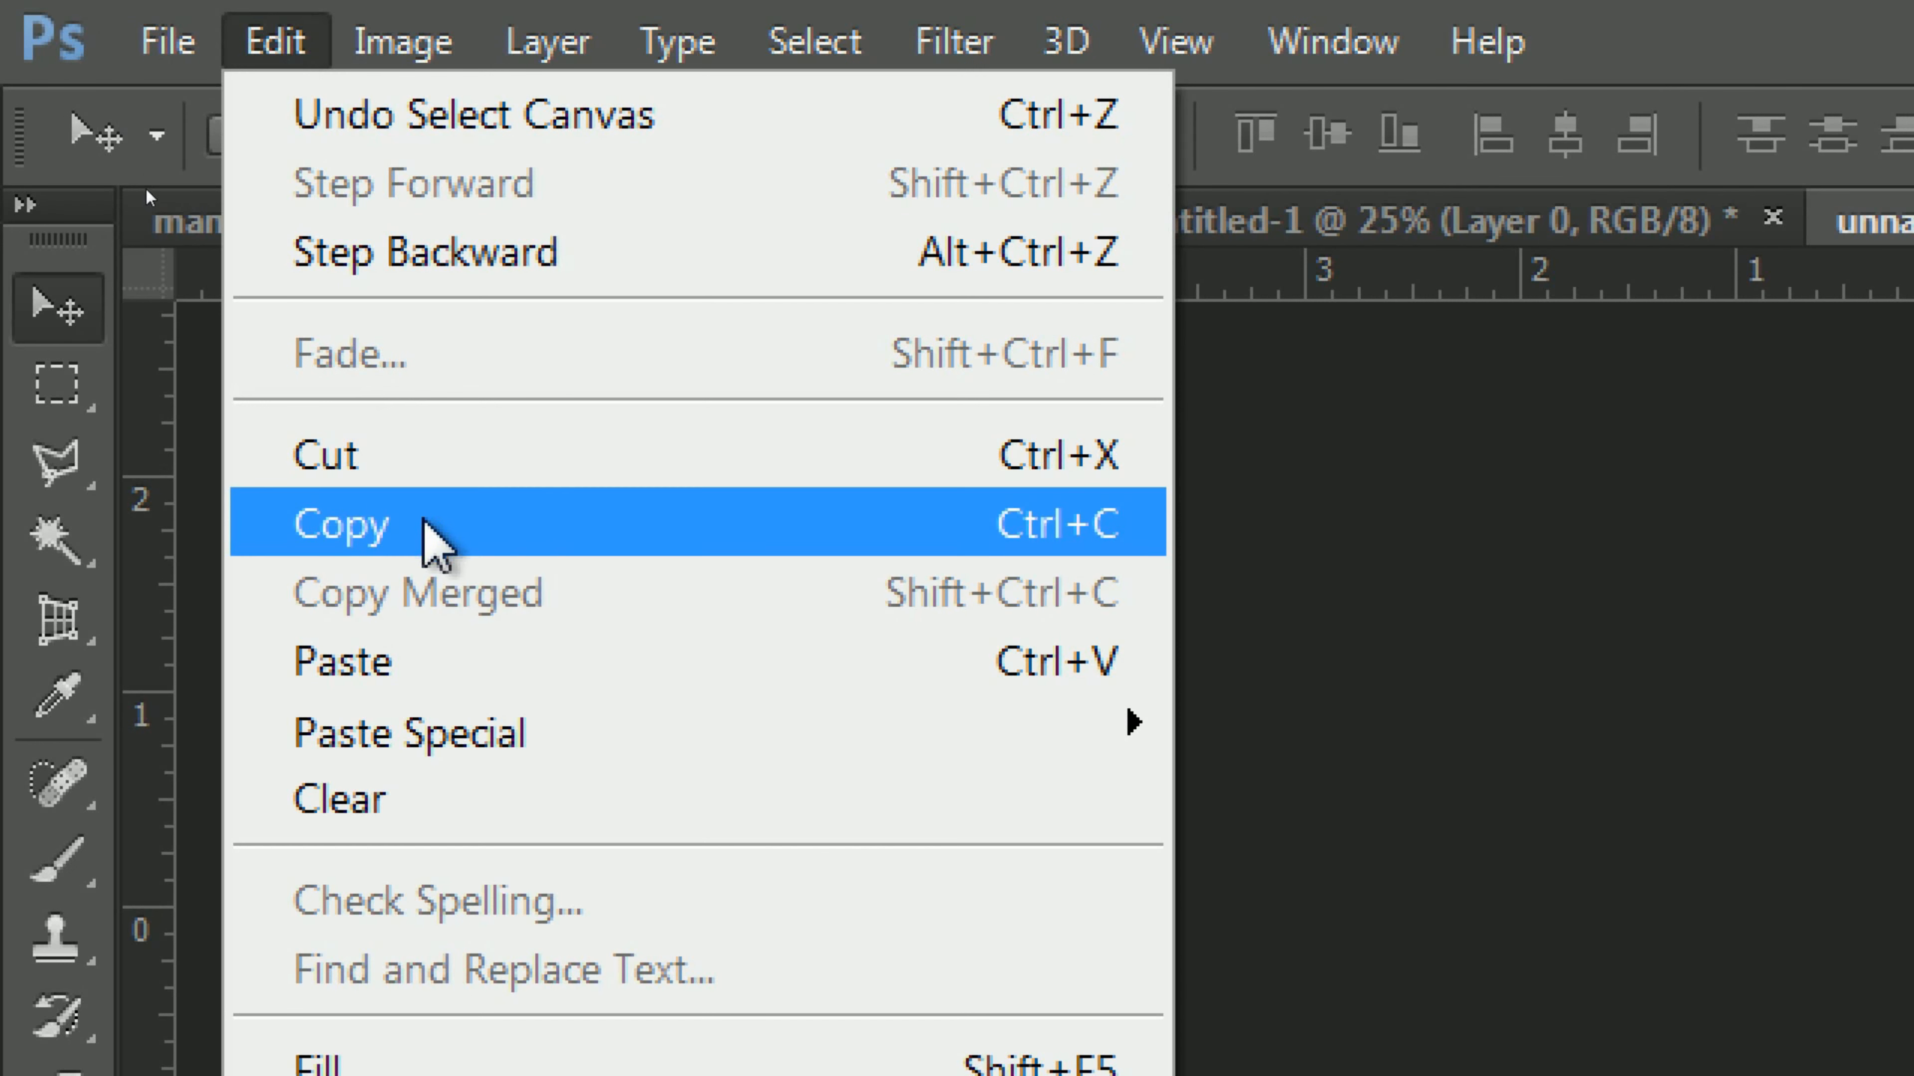
click(497, 524)
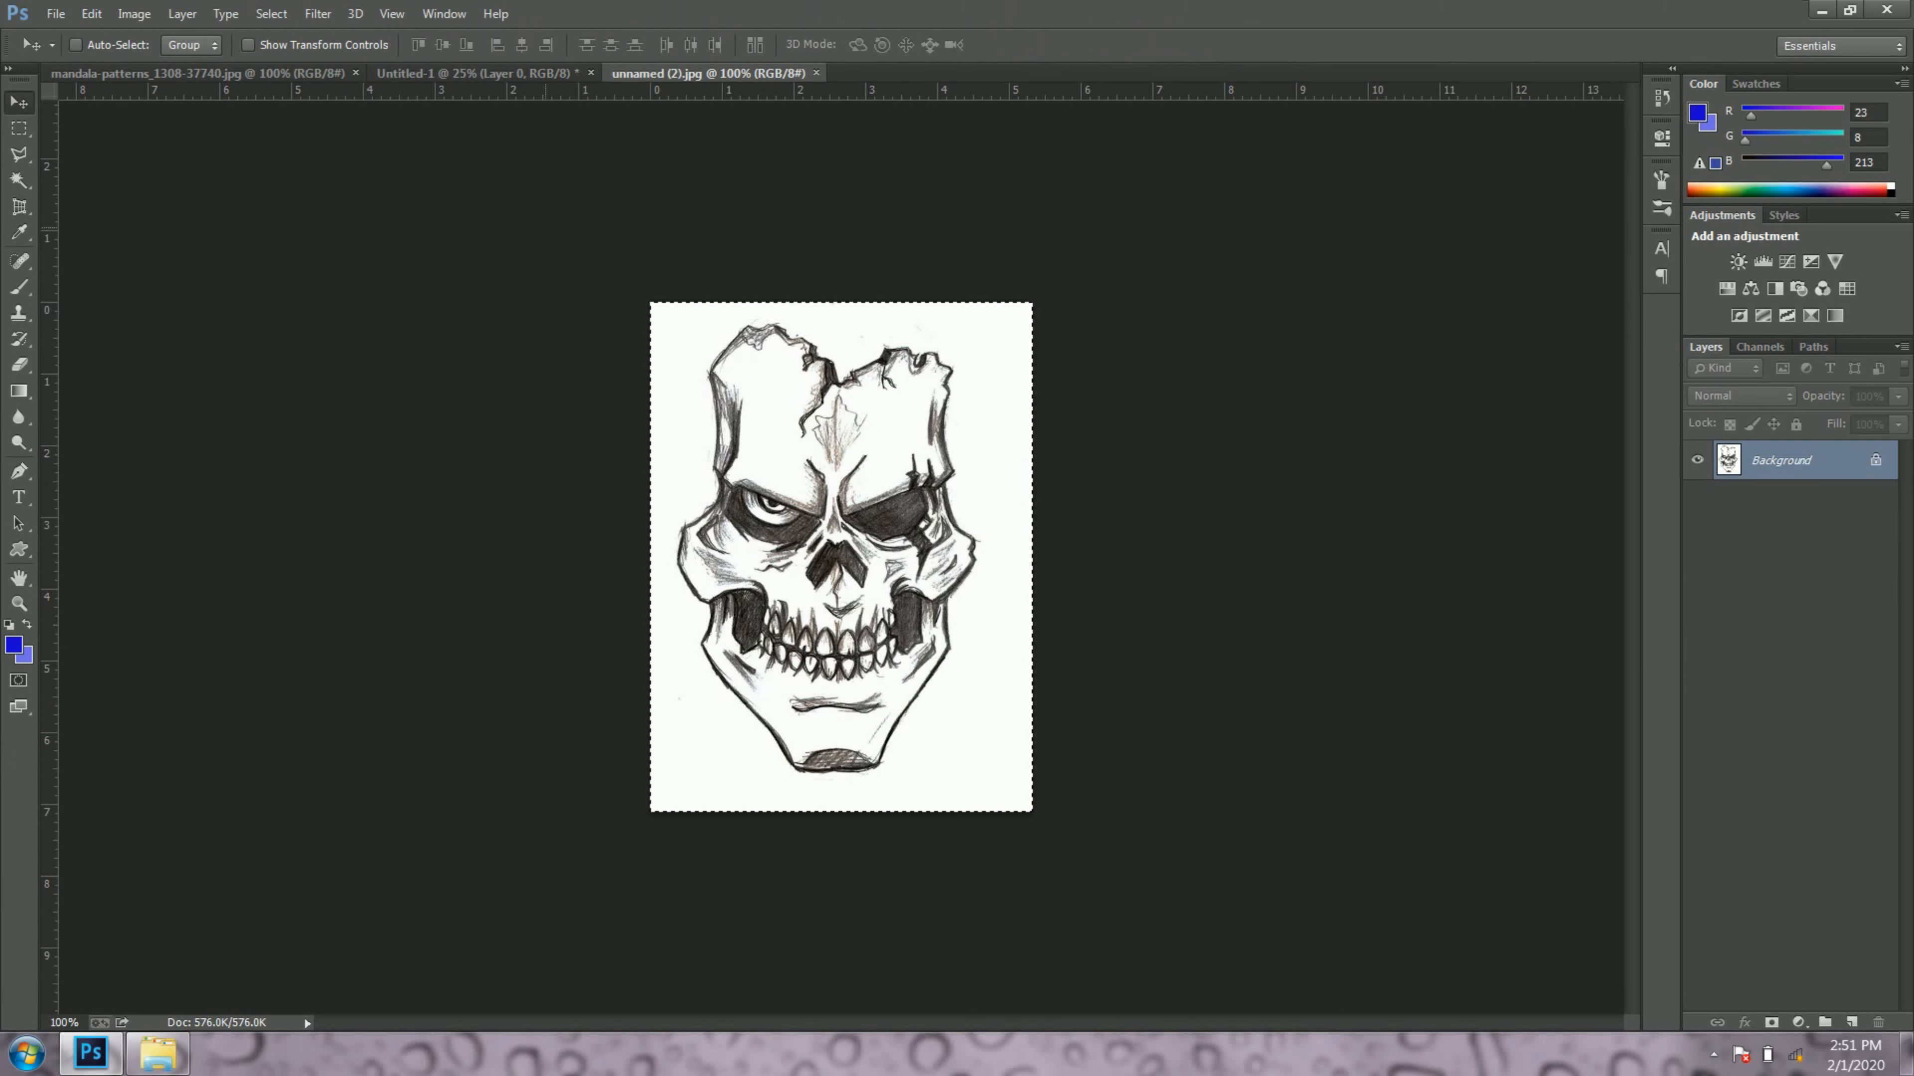
Step: Clear the selection and paste the copied skull into the Untitled-1 document
click(271, 14)
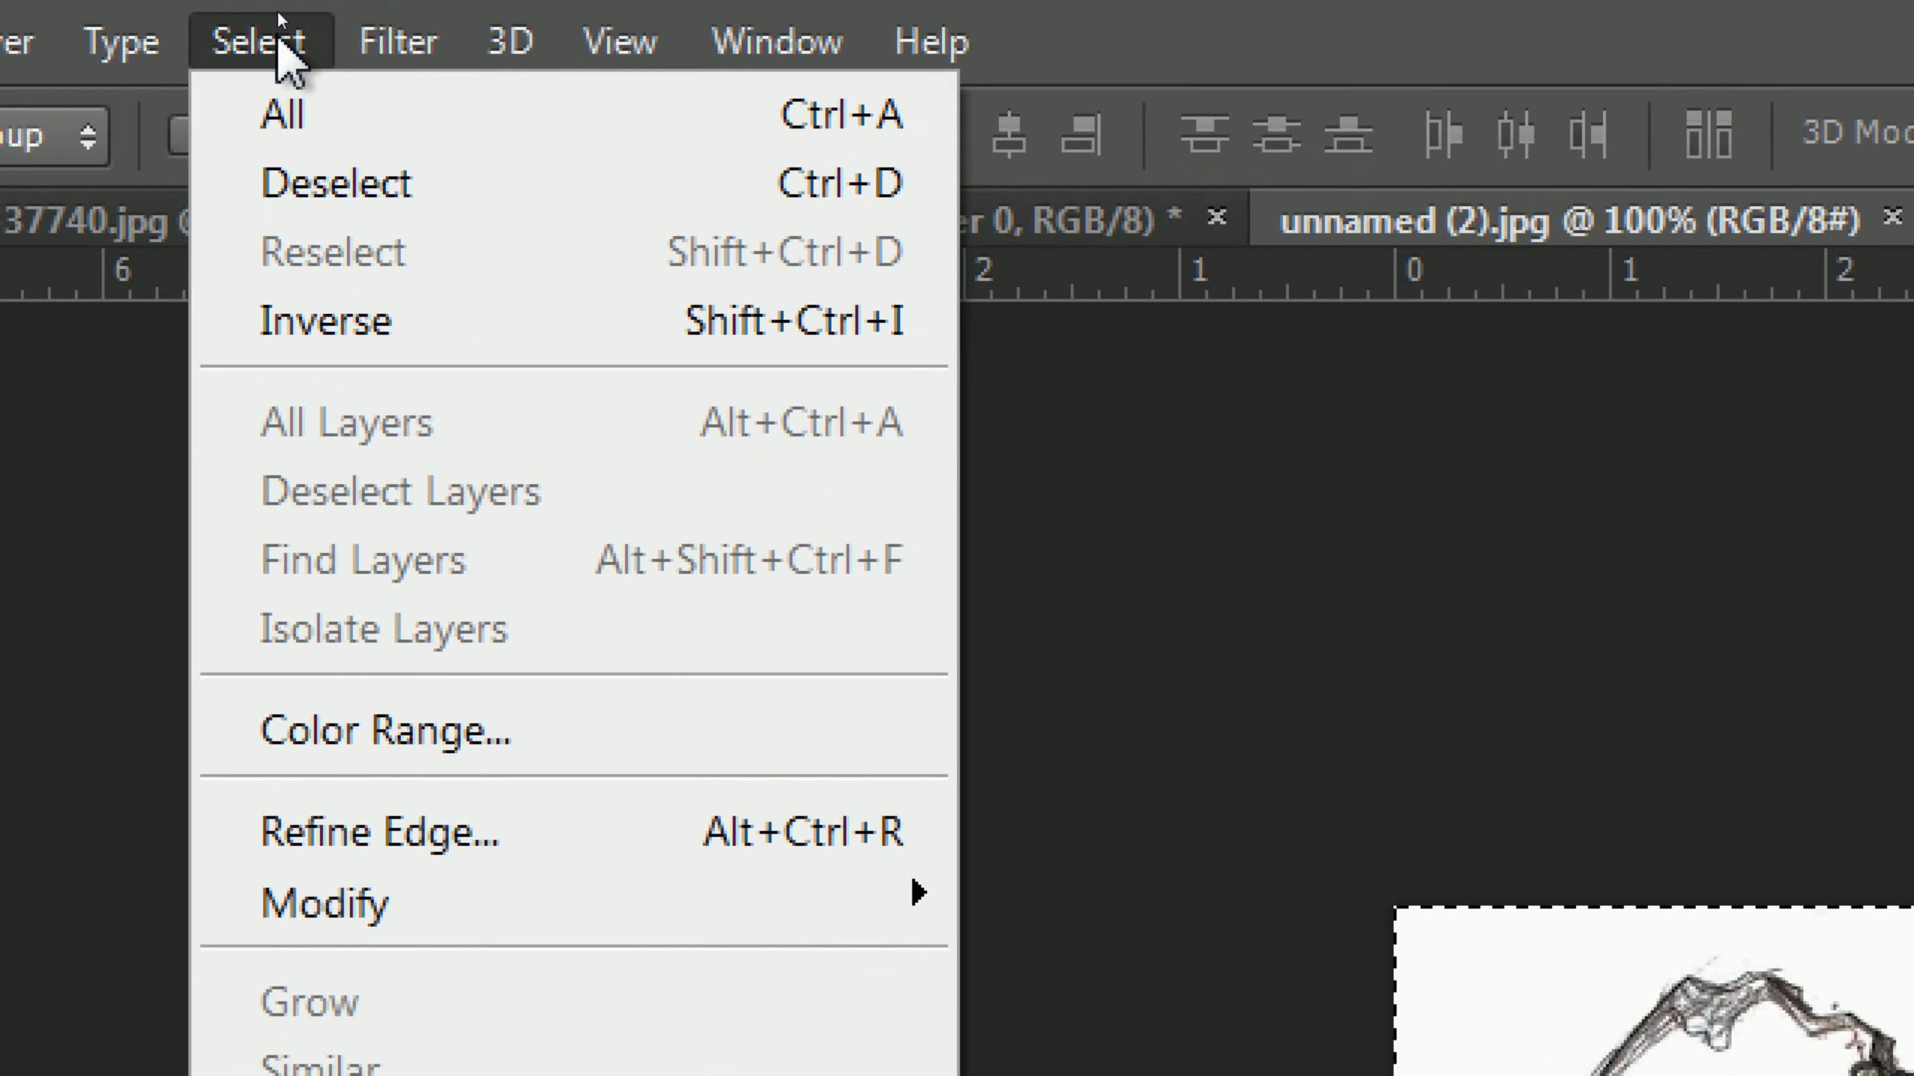
click(398, 151)
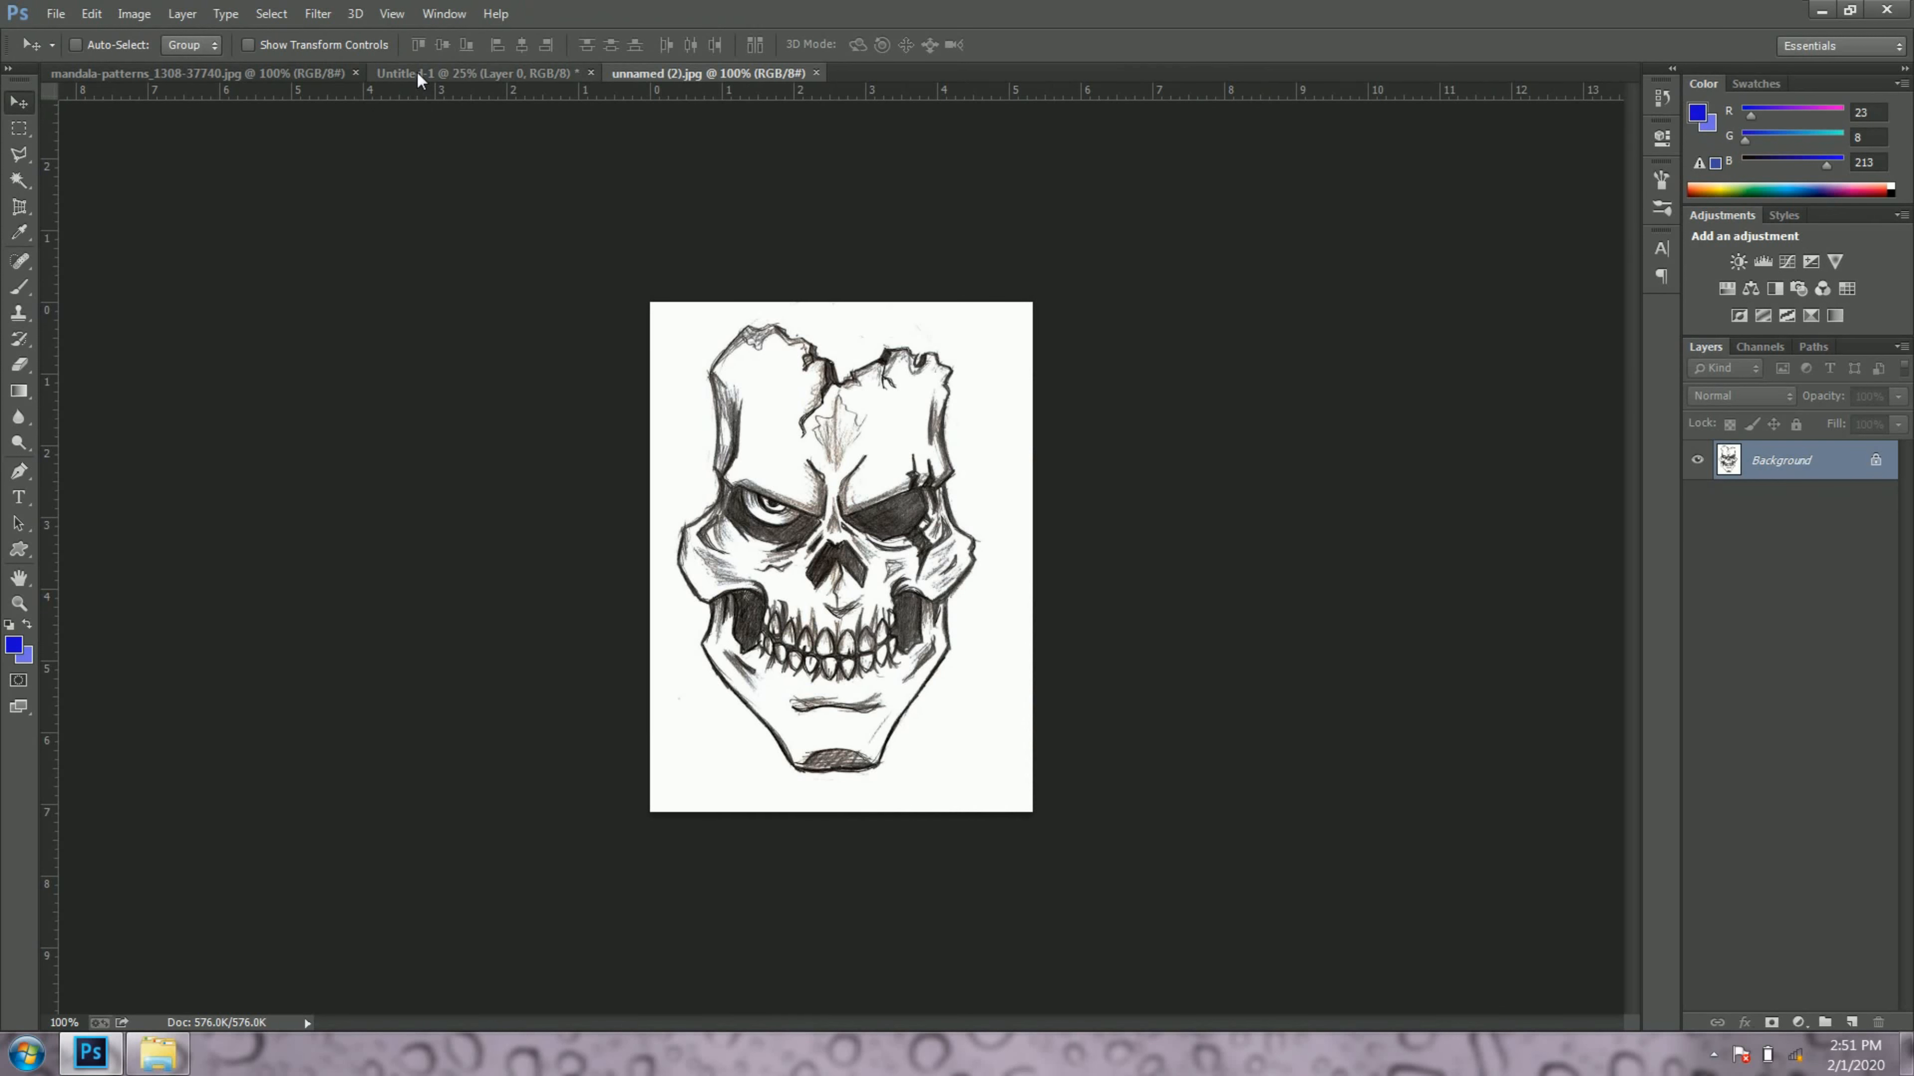
click(418, 75)
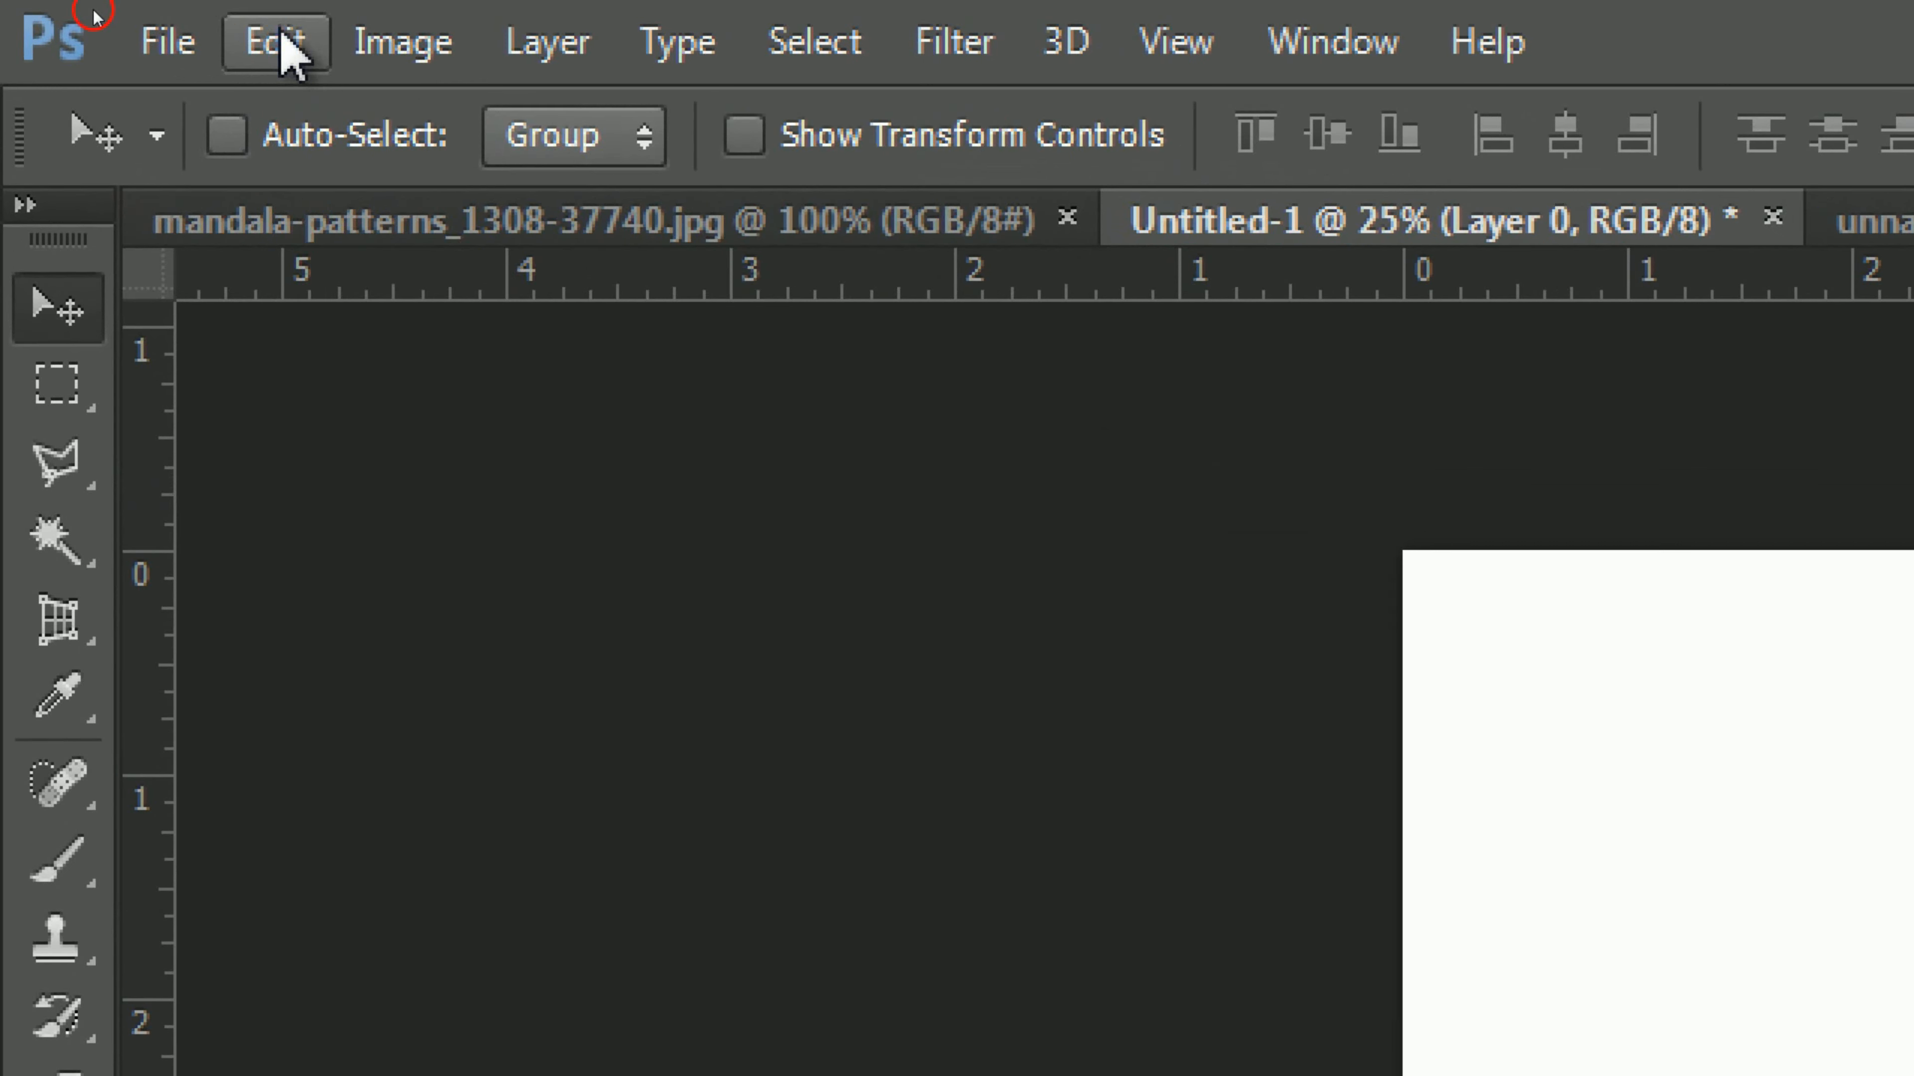
click(93, 13)
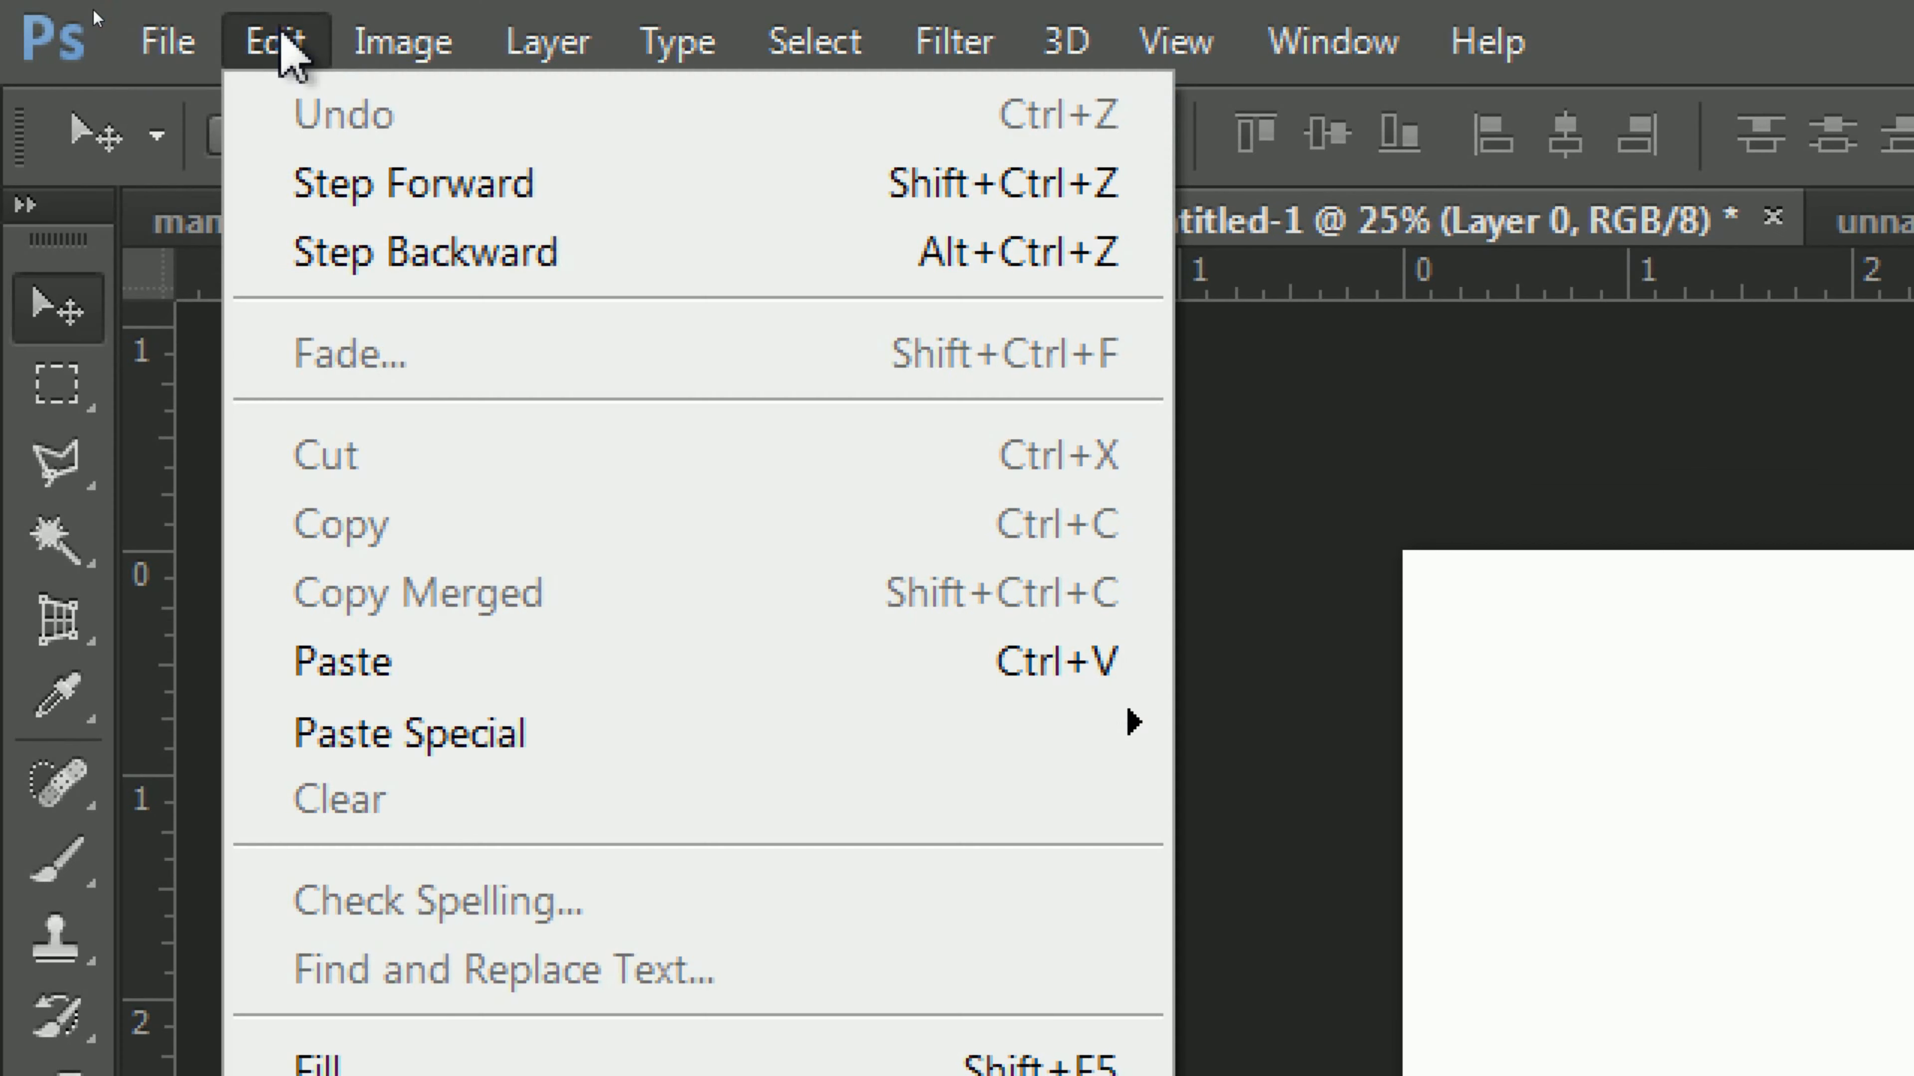
click(532, 671)
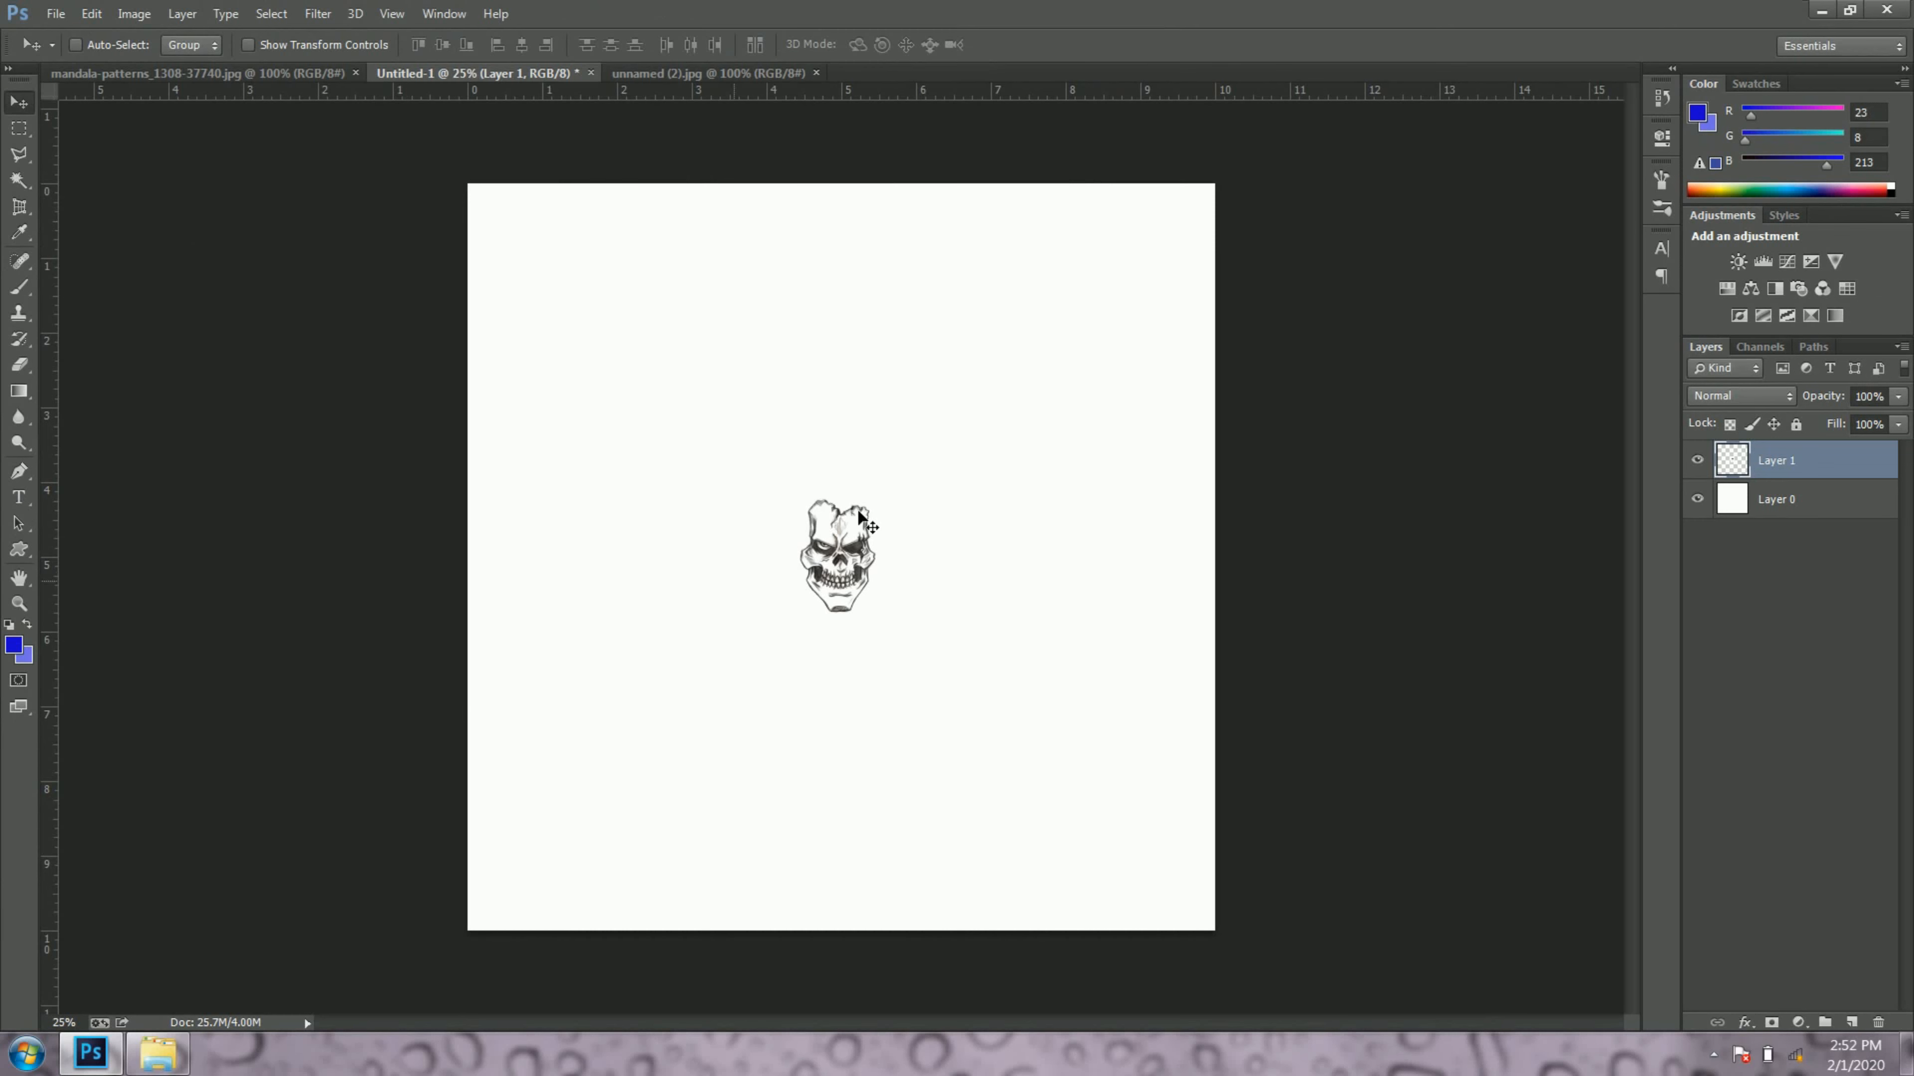
Step: Enlarge the pasted skull about its centre to roughly a third of the canvas width with Free Transform
click(92, 13)
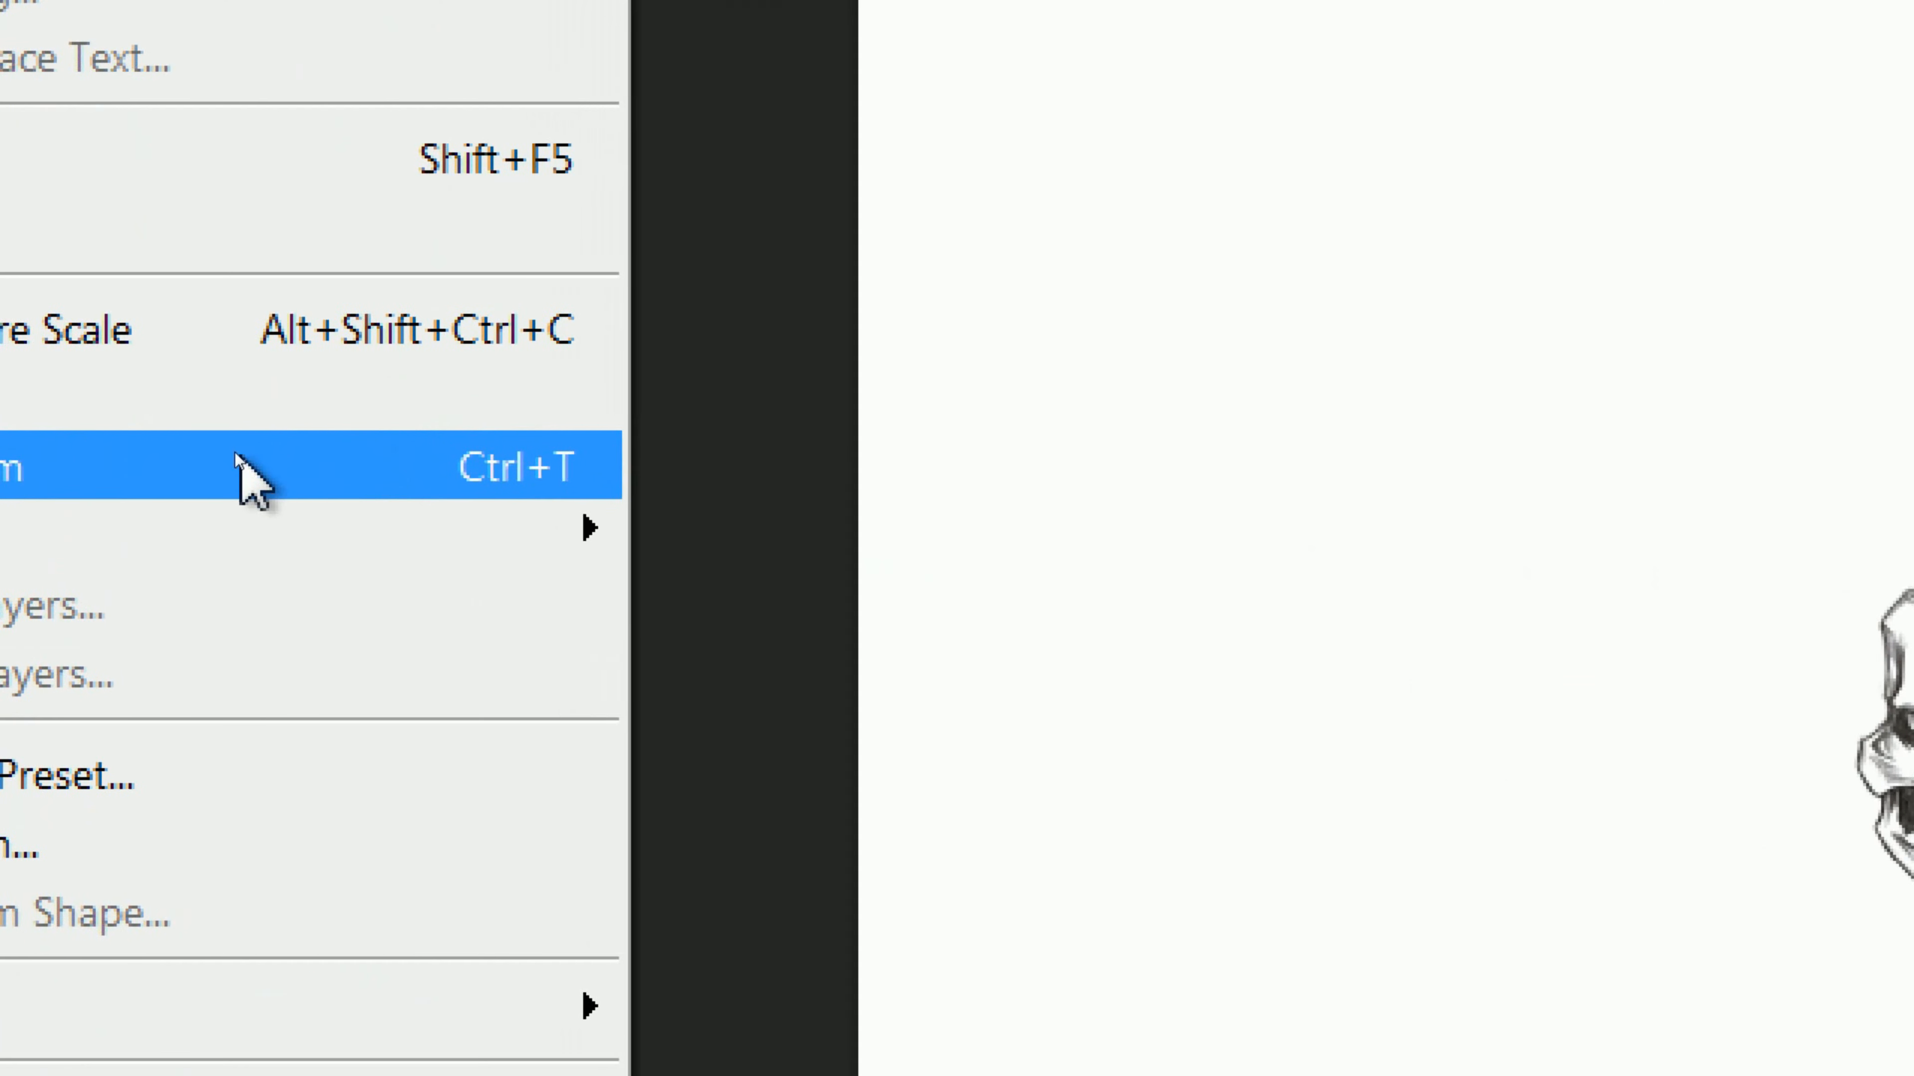
click(249, 473)
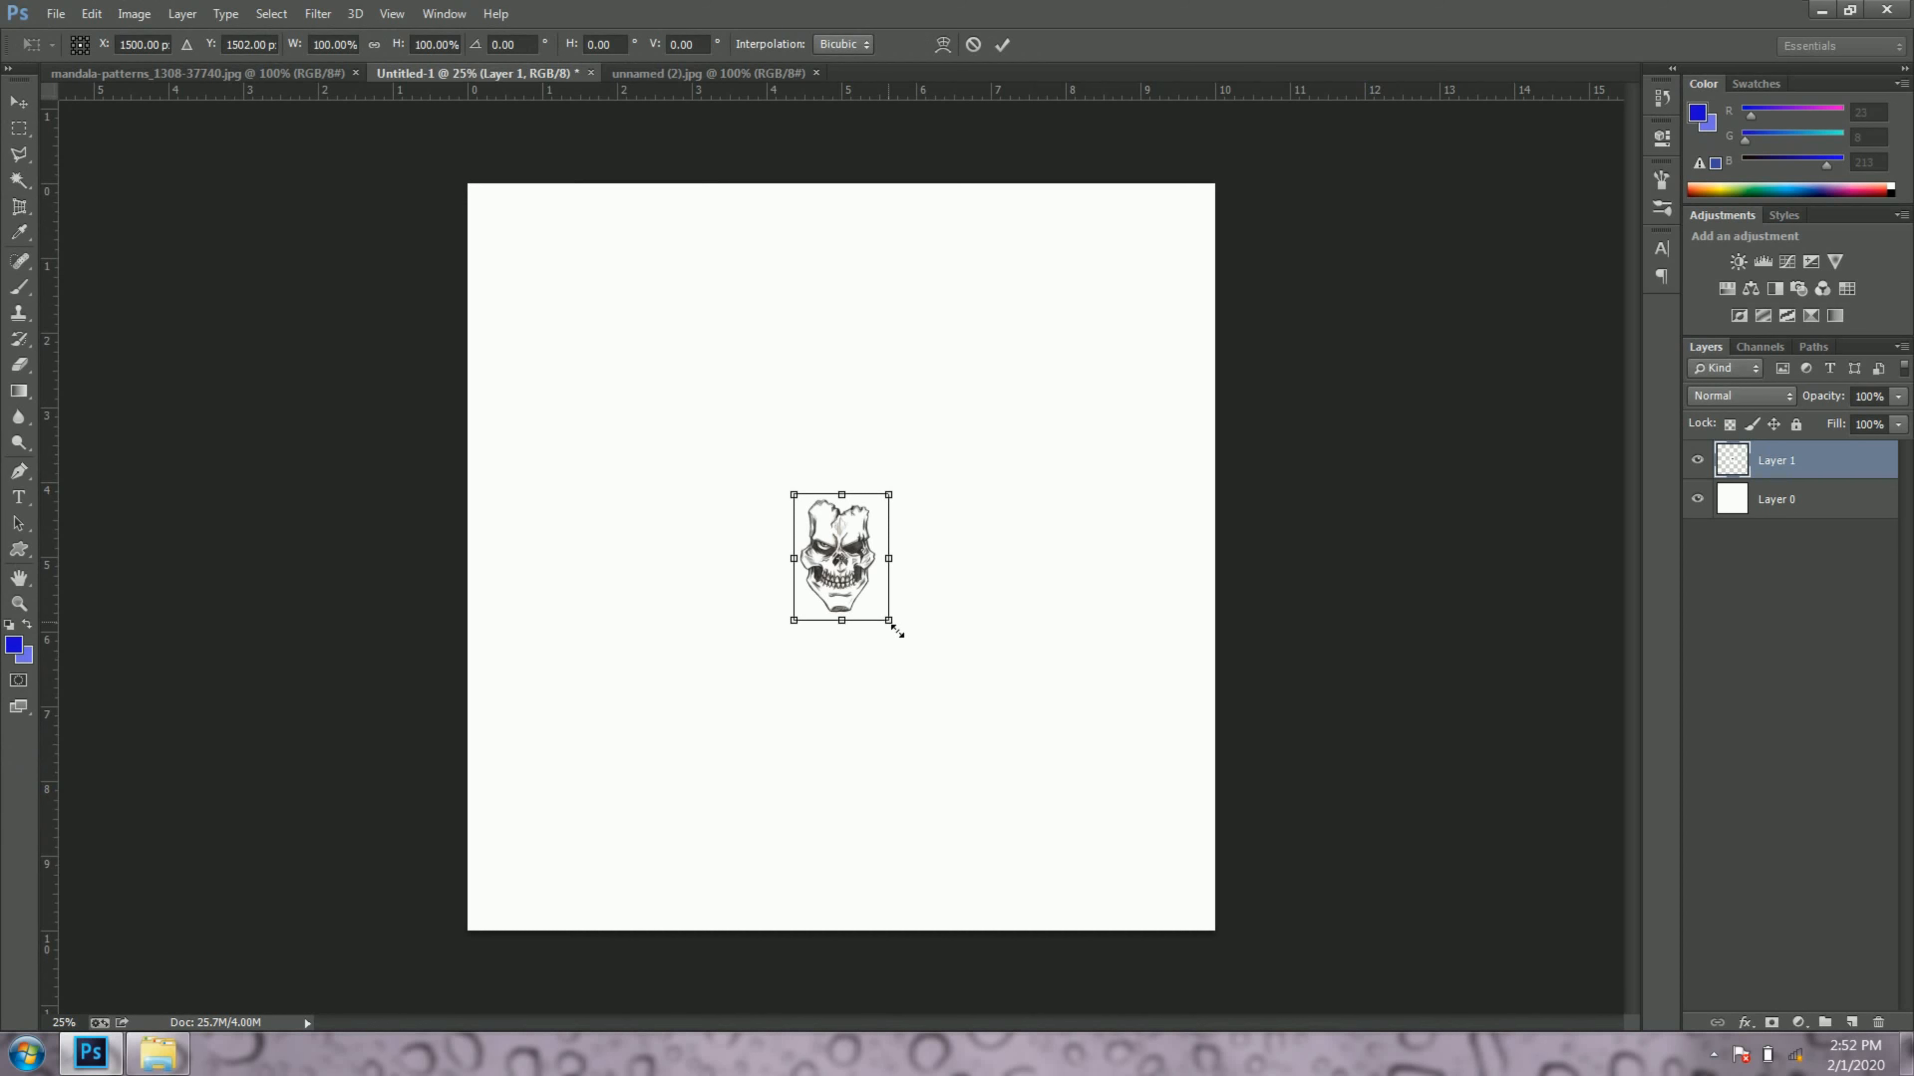
drag(897, 632, 978, 737)
click(1003, 45)
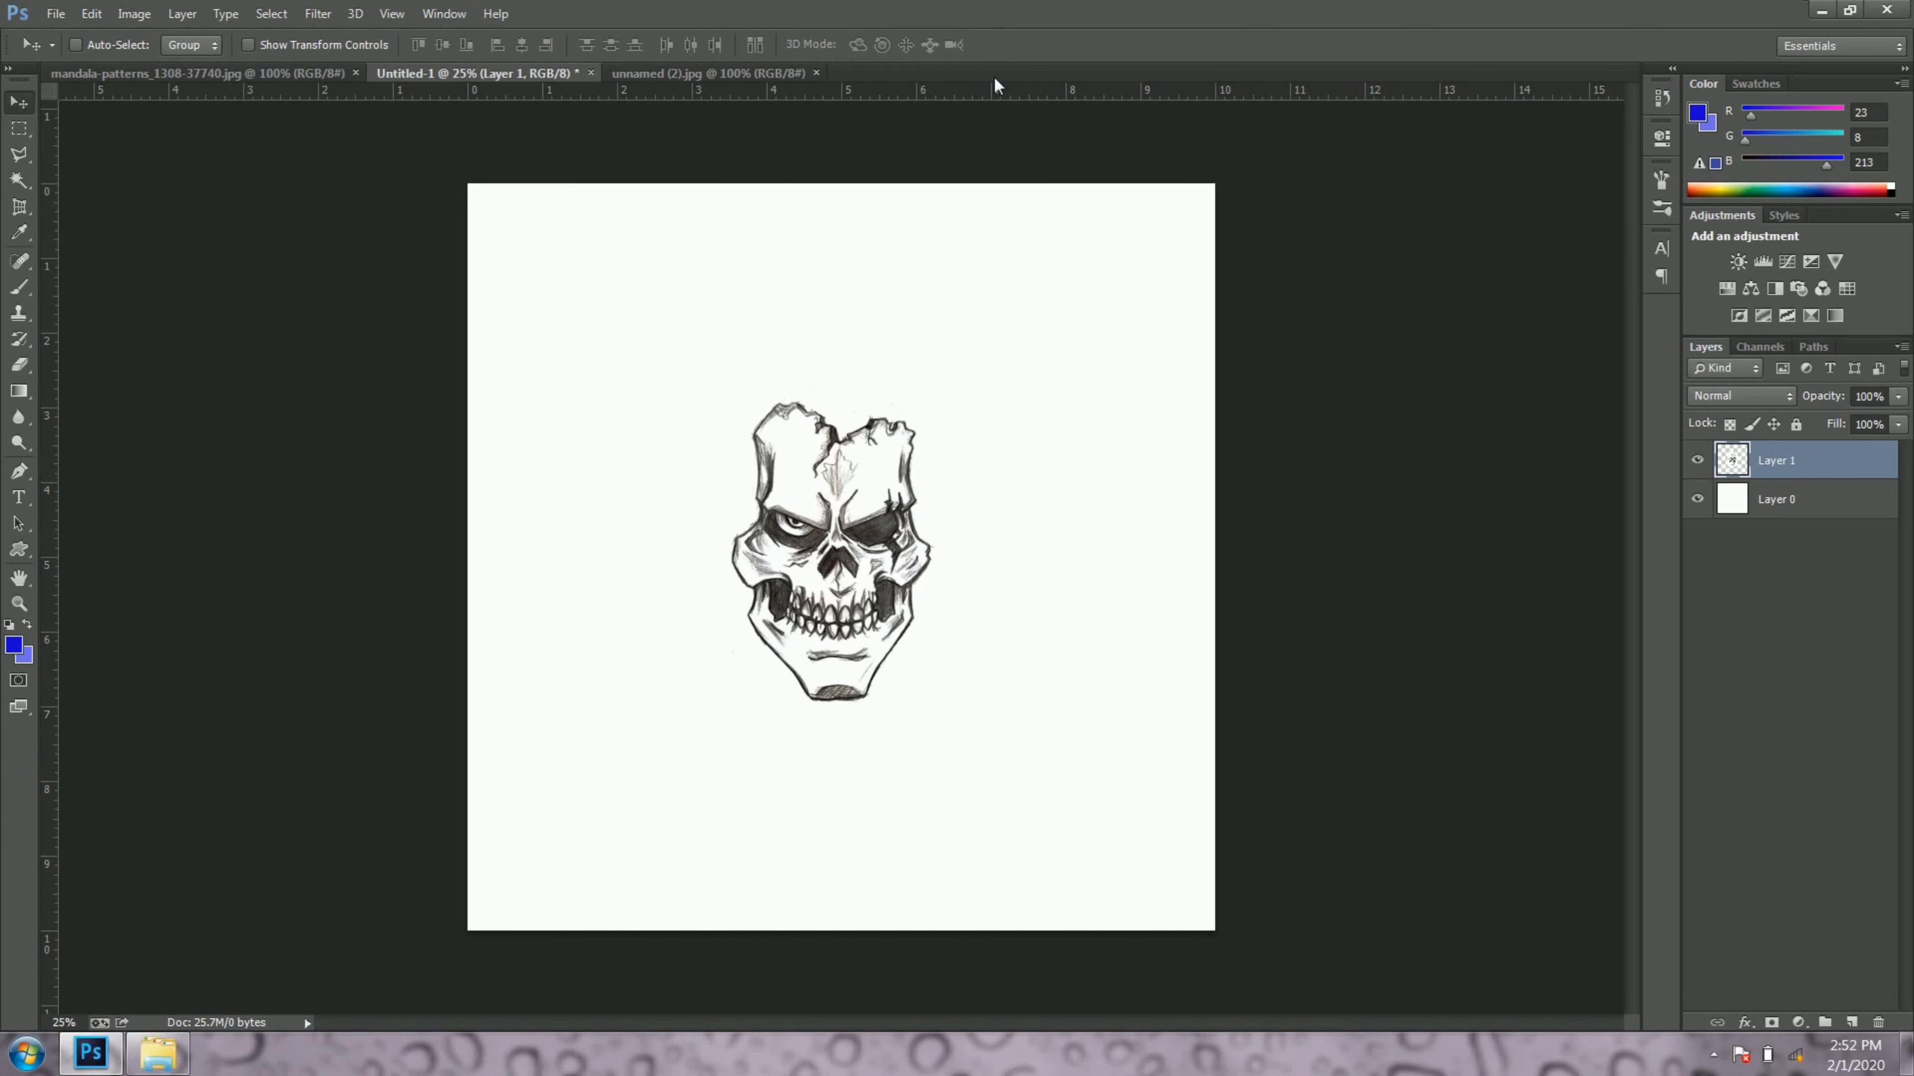
Step: Rename the skull layer to "brush" and keep both it and the white Layer 0 visible
click(1700, 459)
click(1701, 459)
double_click(1786, 462)
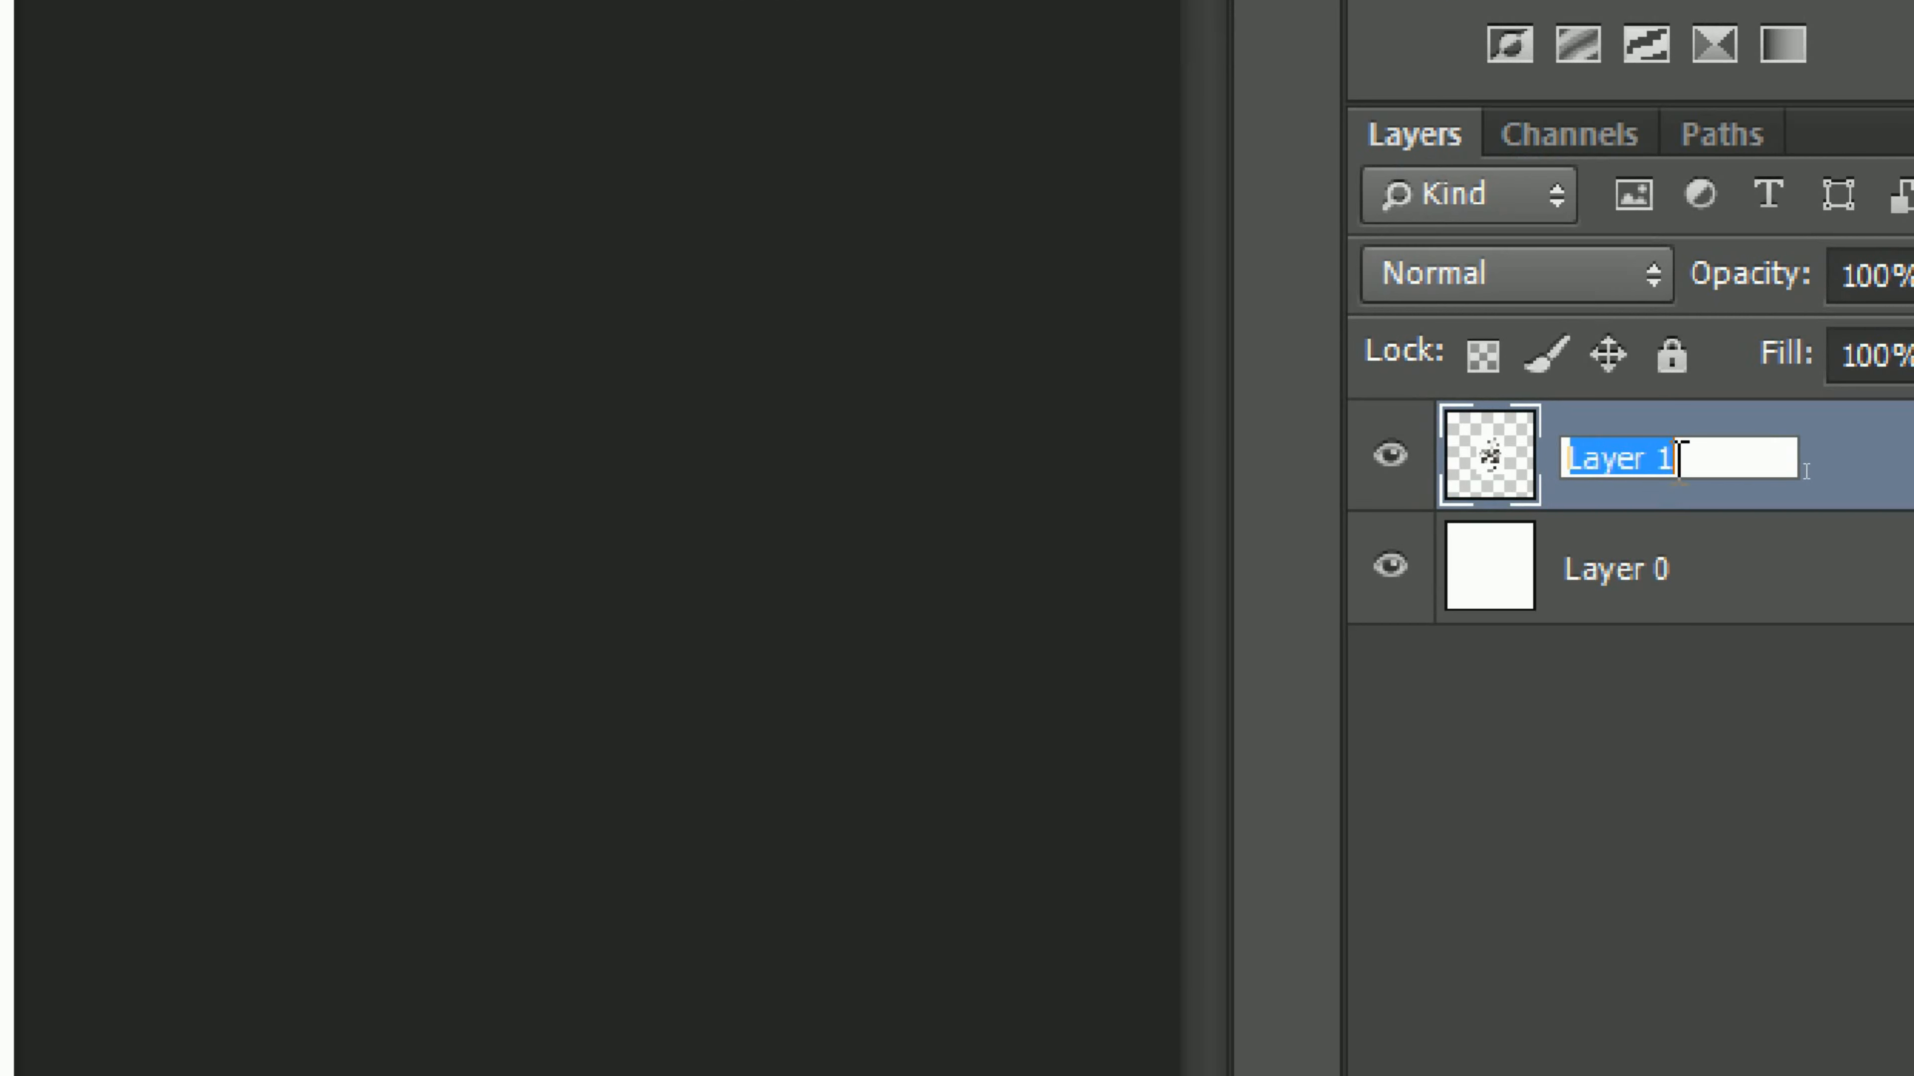
text(brus)
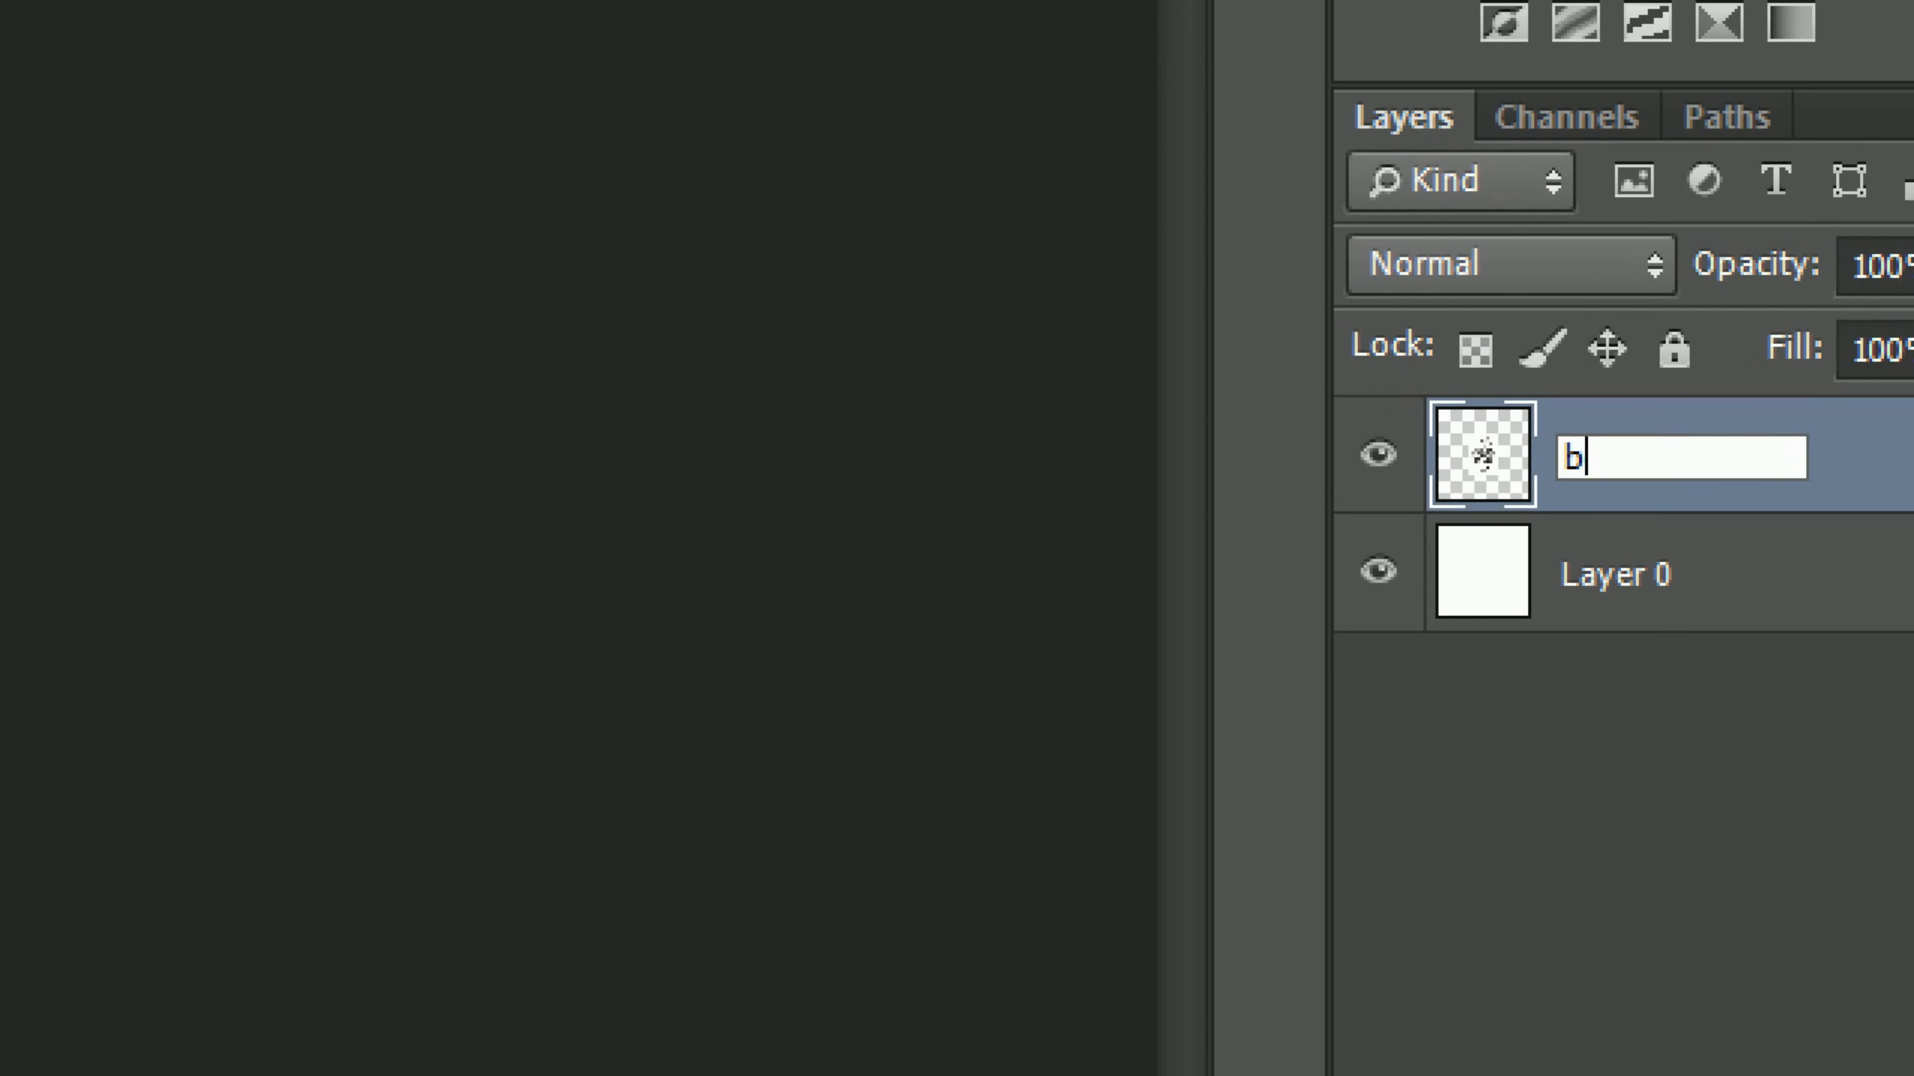
text(h)
key(Return)
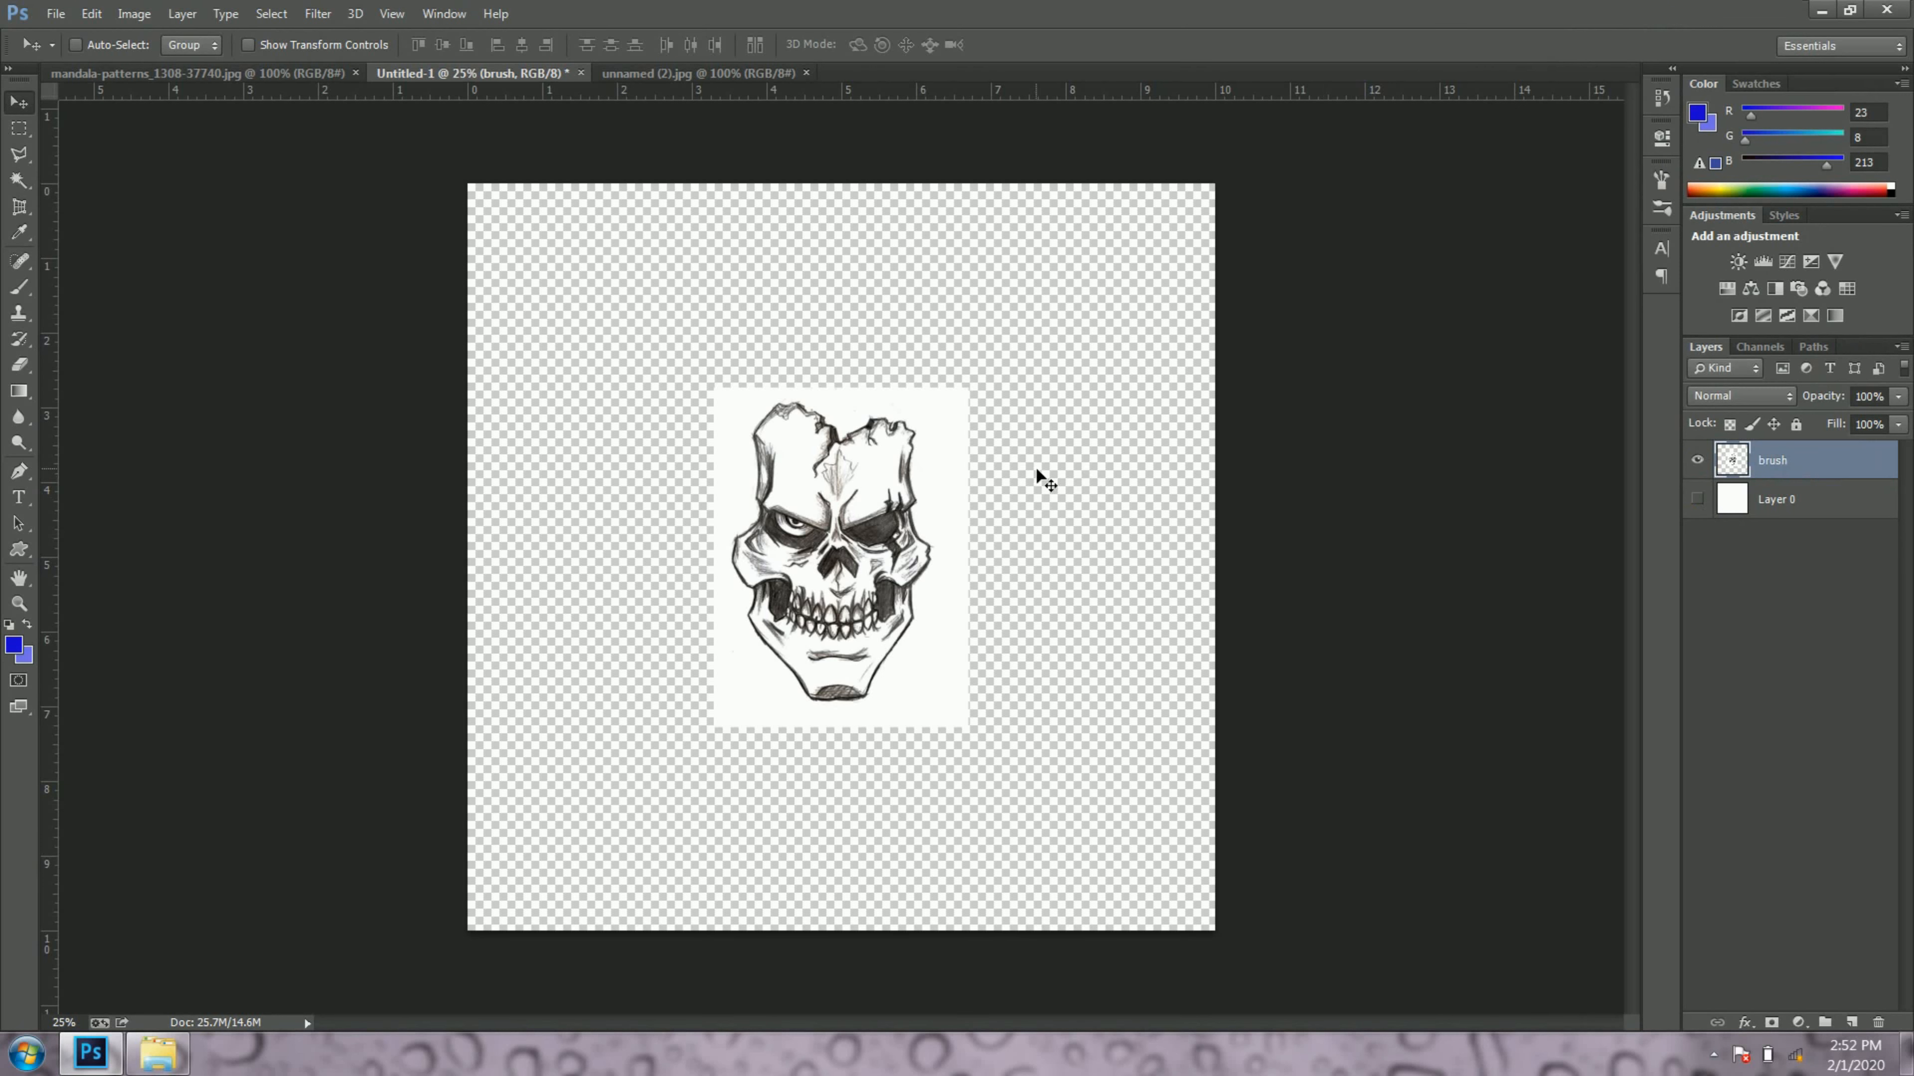
click(1697, 499)
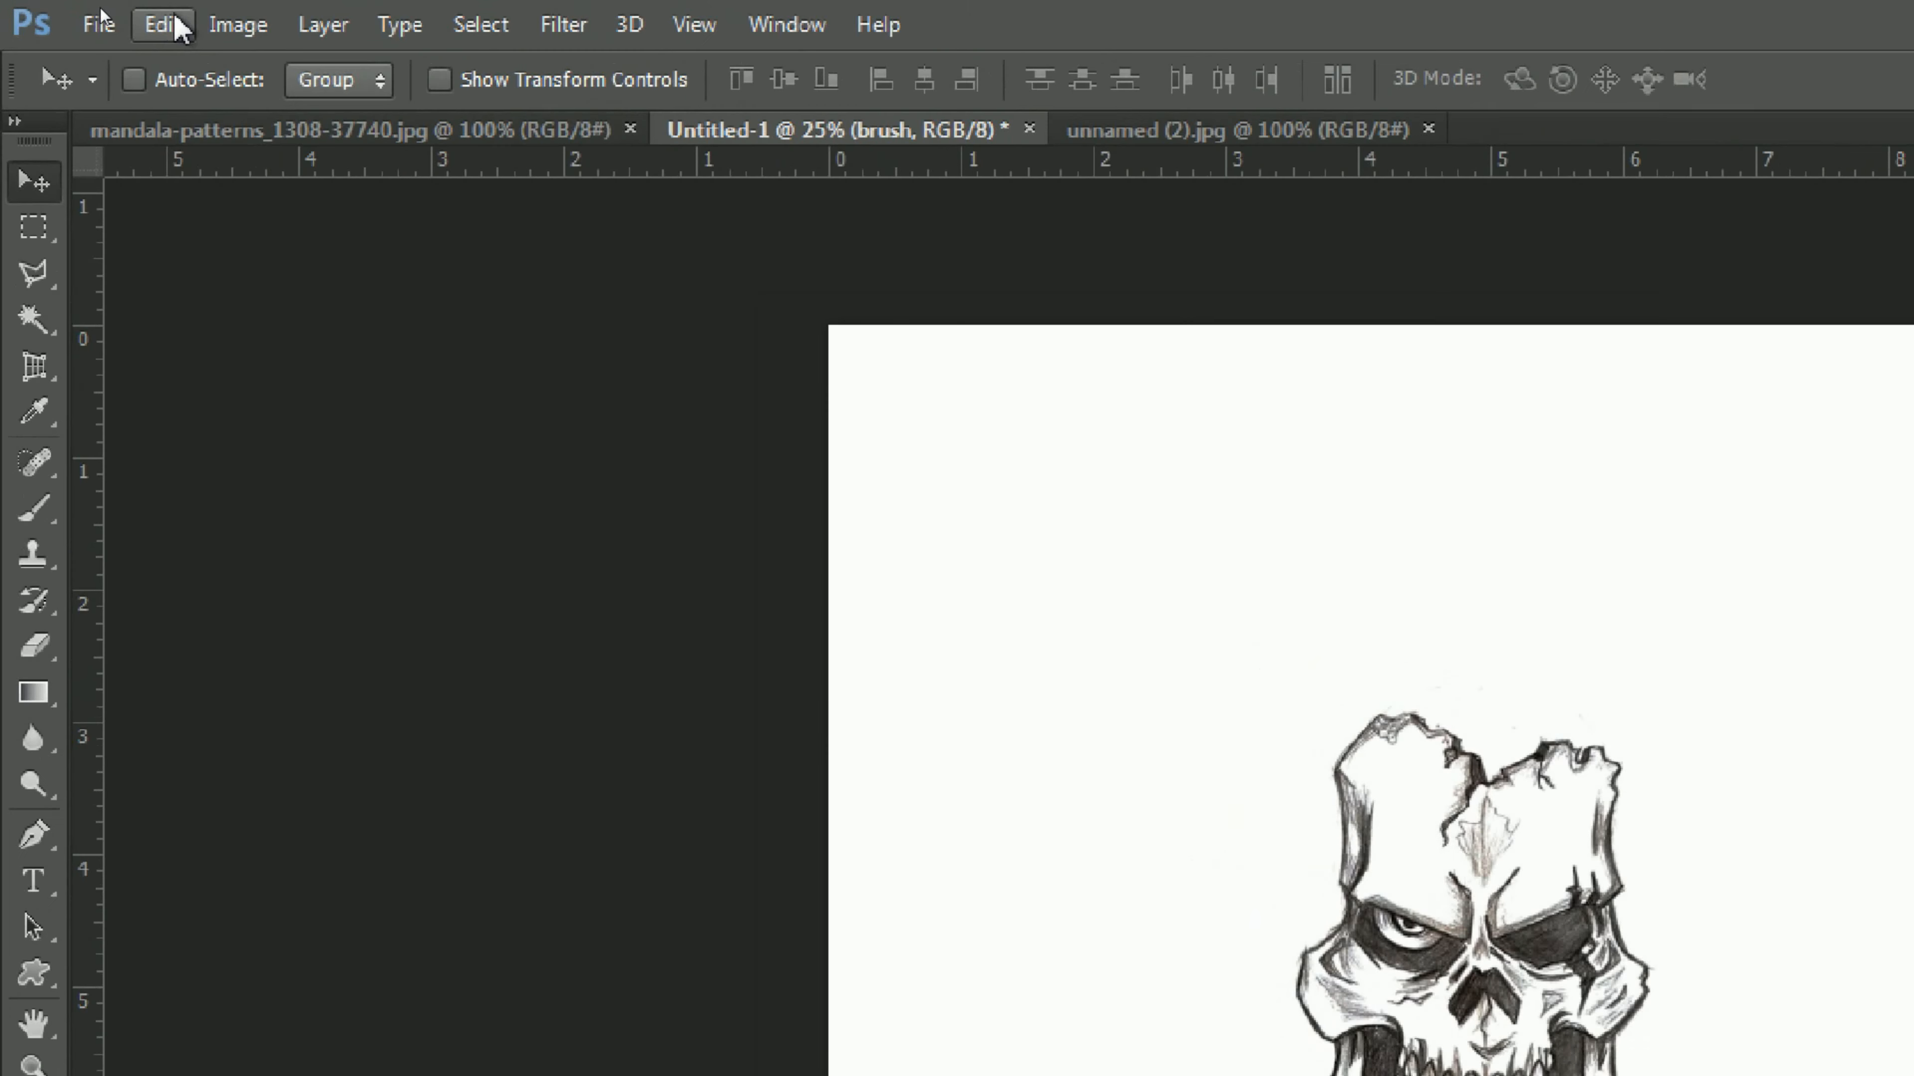
Step: Define a brush preset from the skull, keeping the suggested name Sampled Brush 2
click(324, 53)
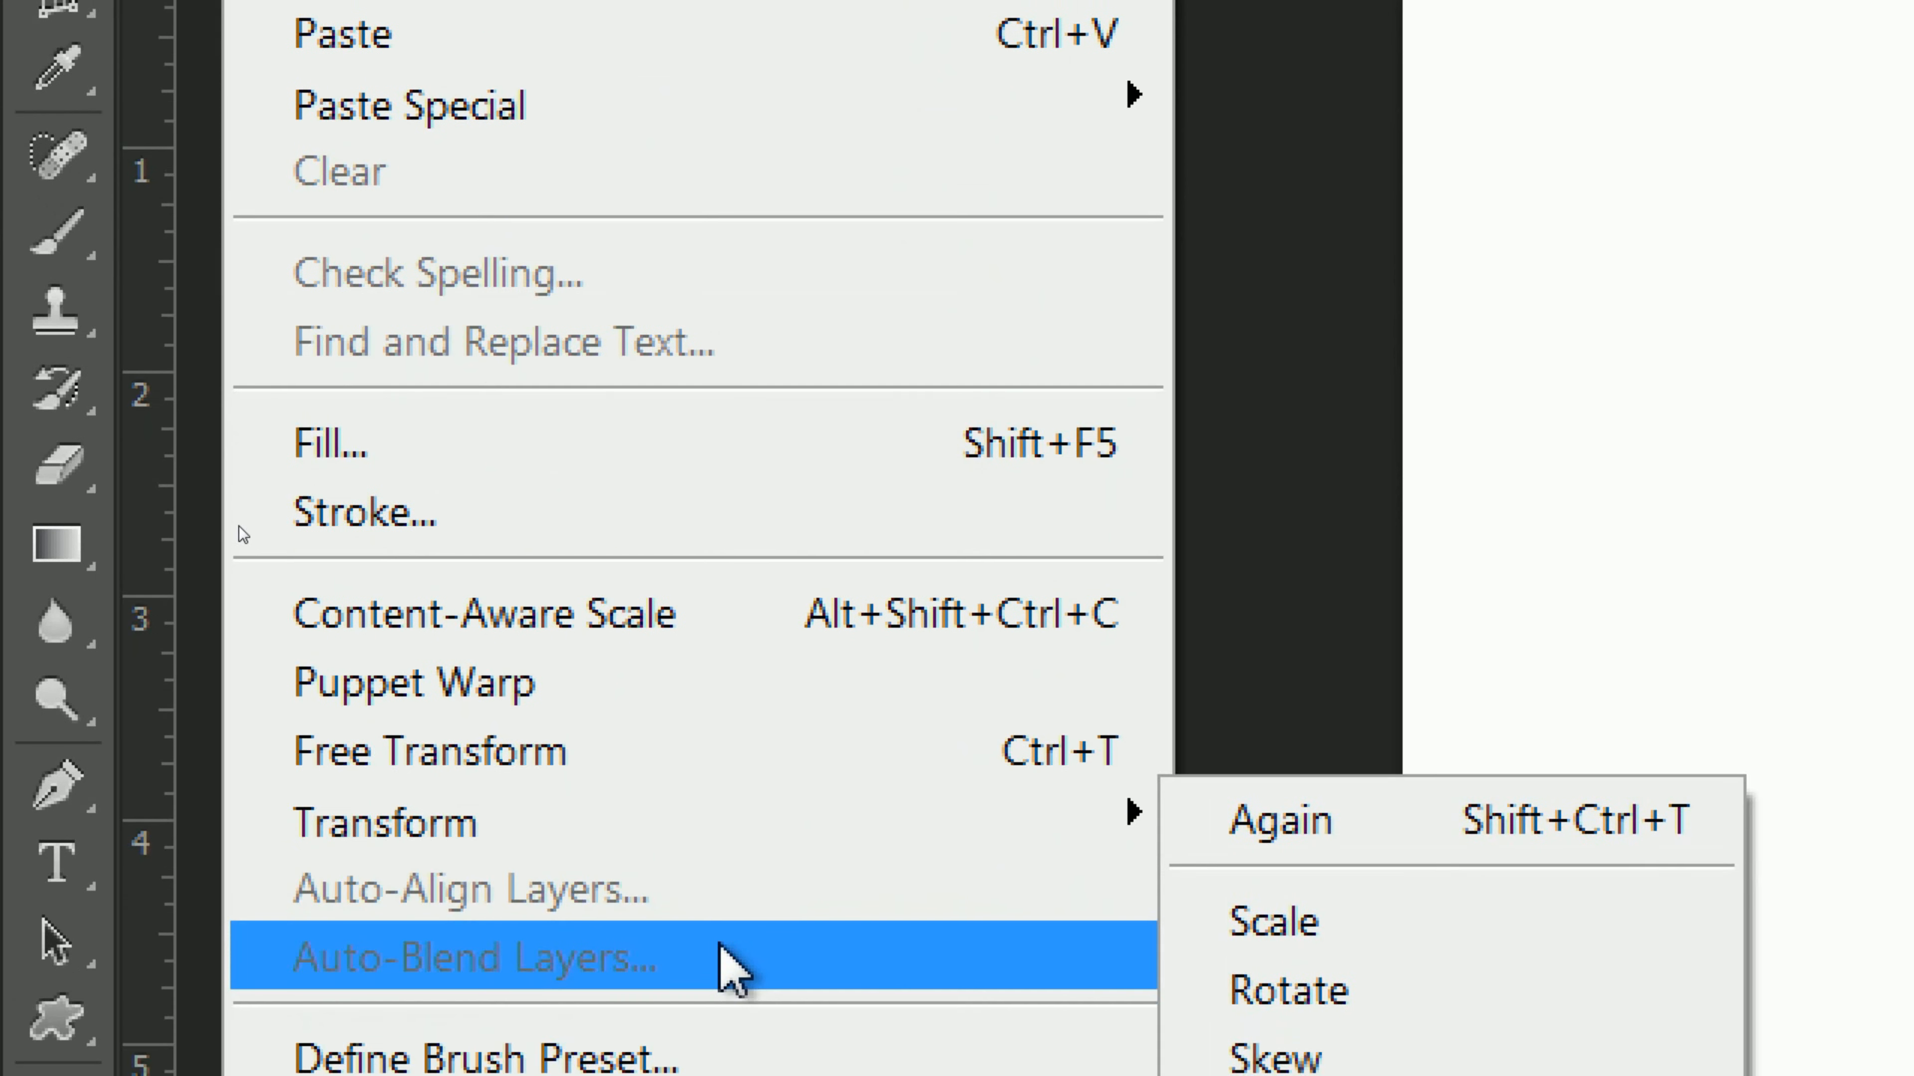
click(738, 965)
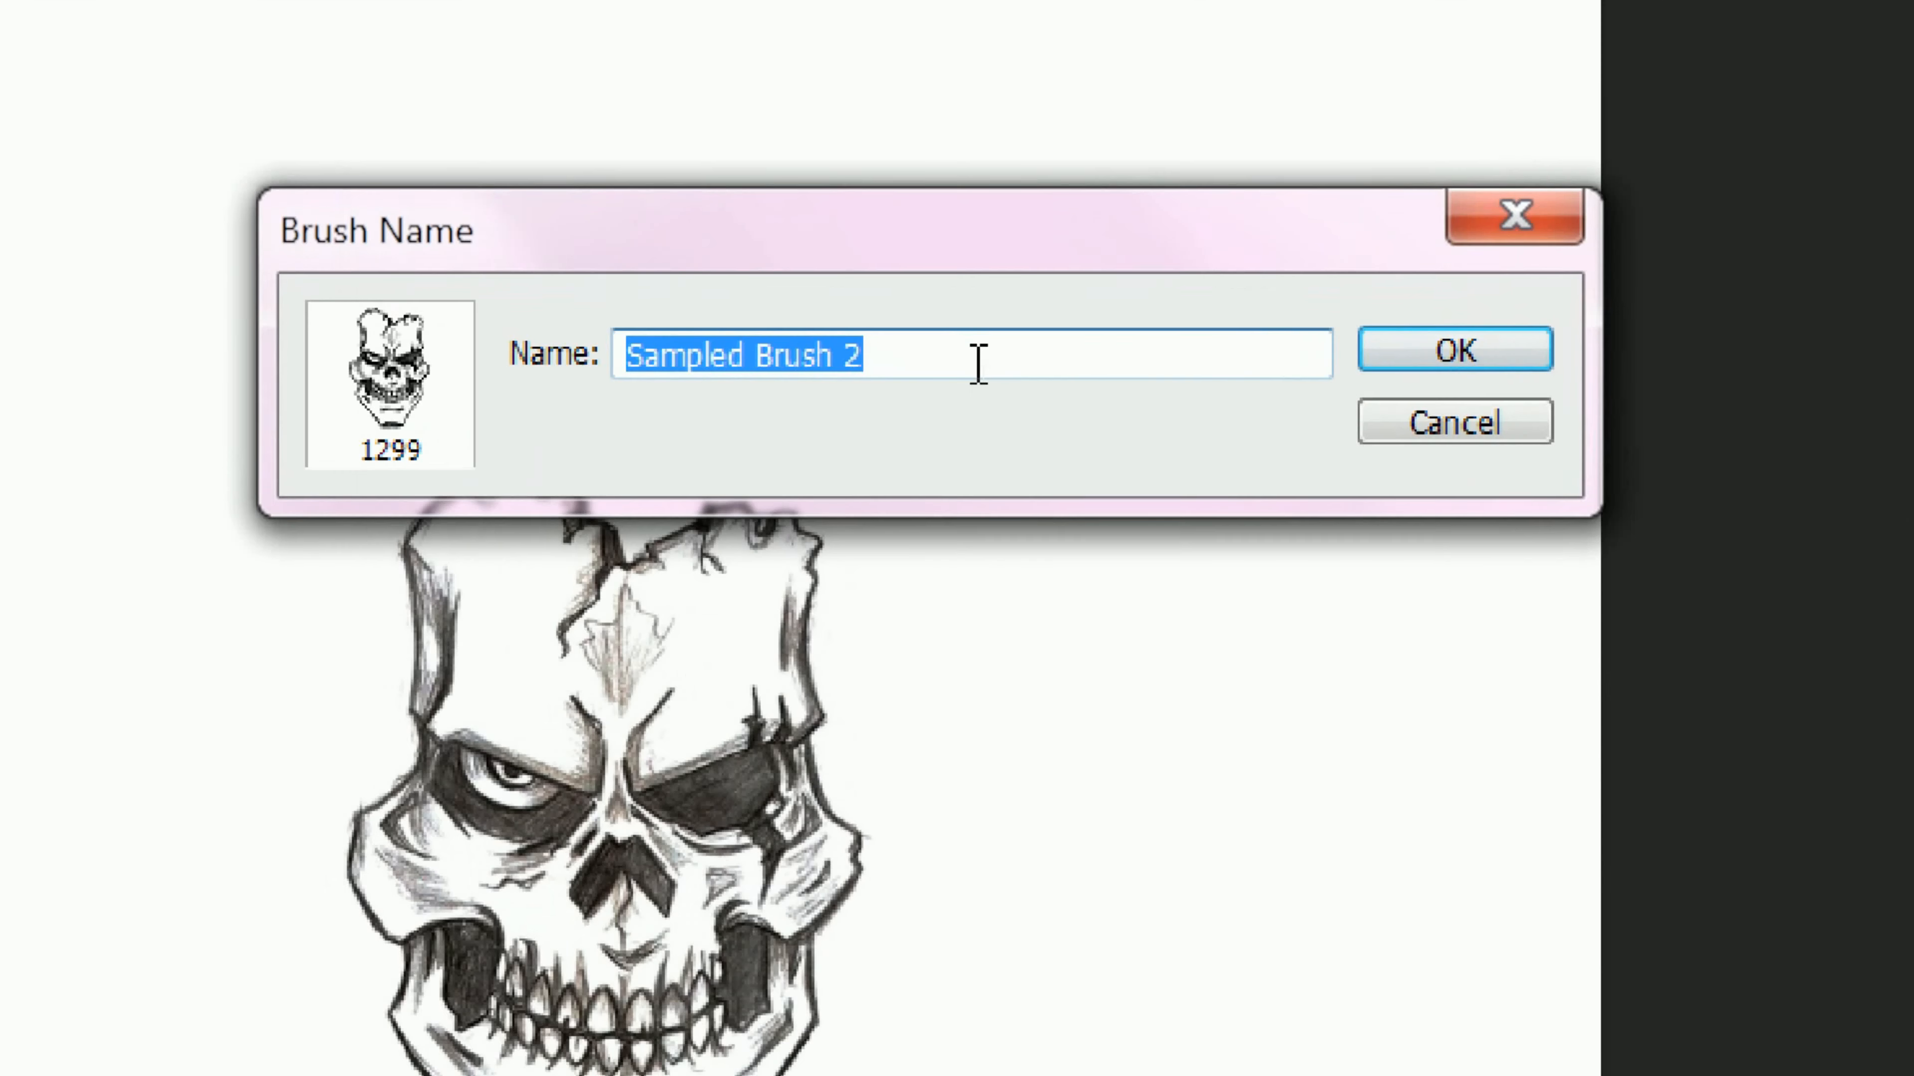
click(972, 360)
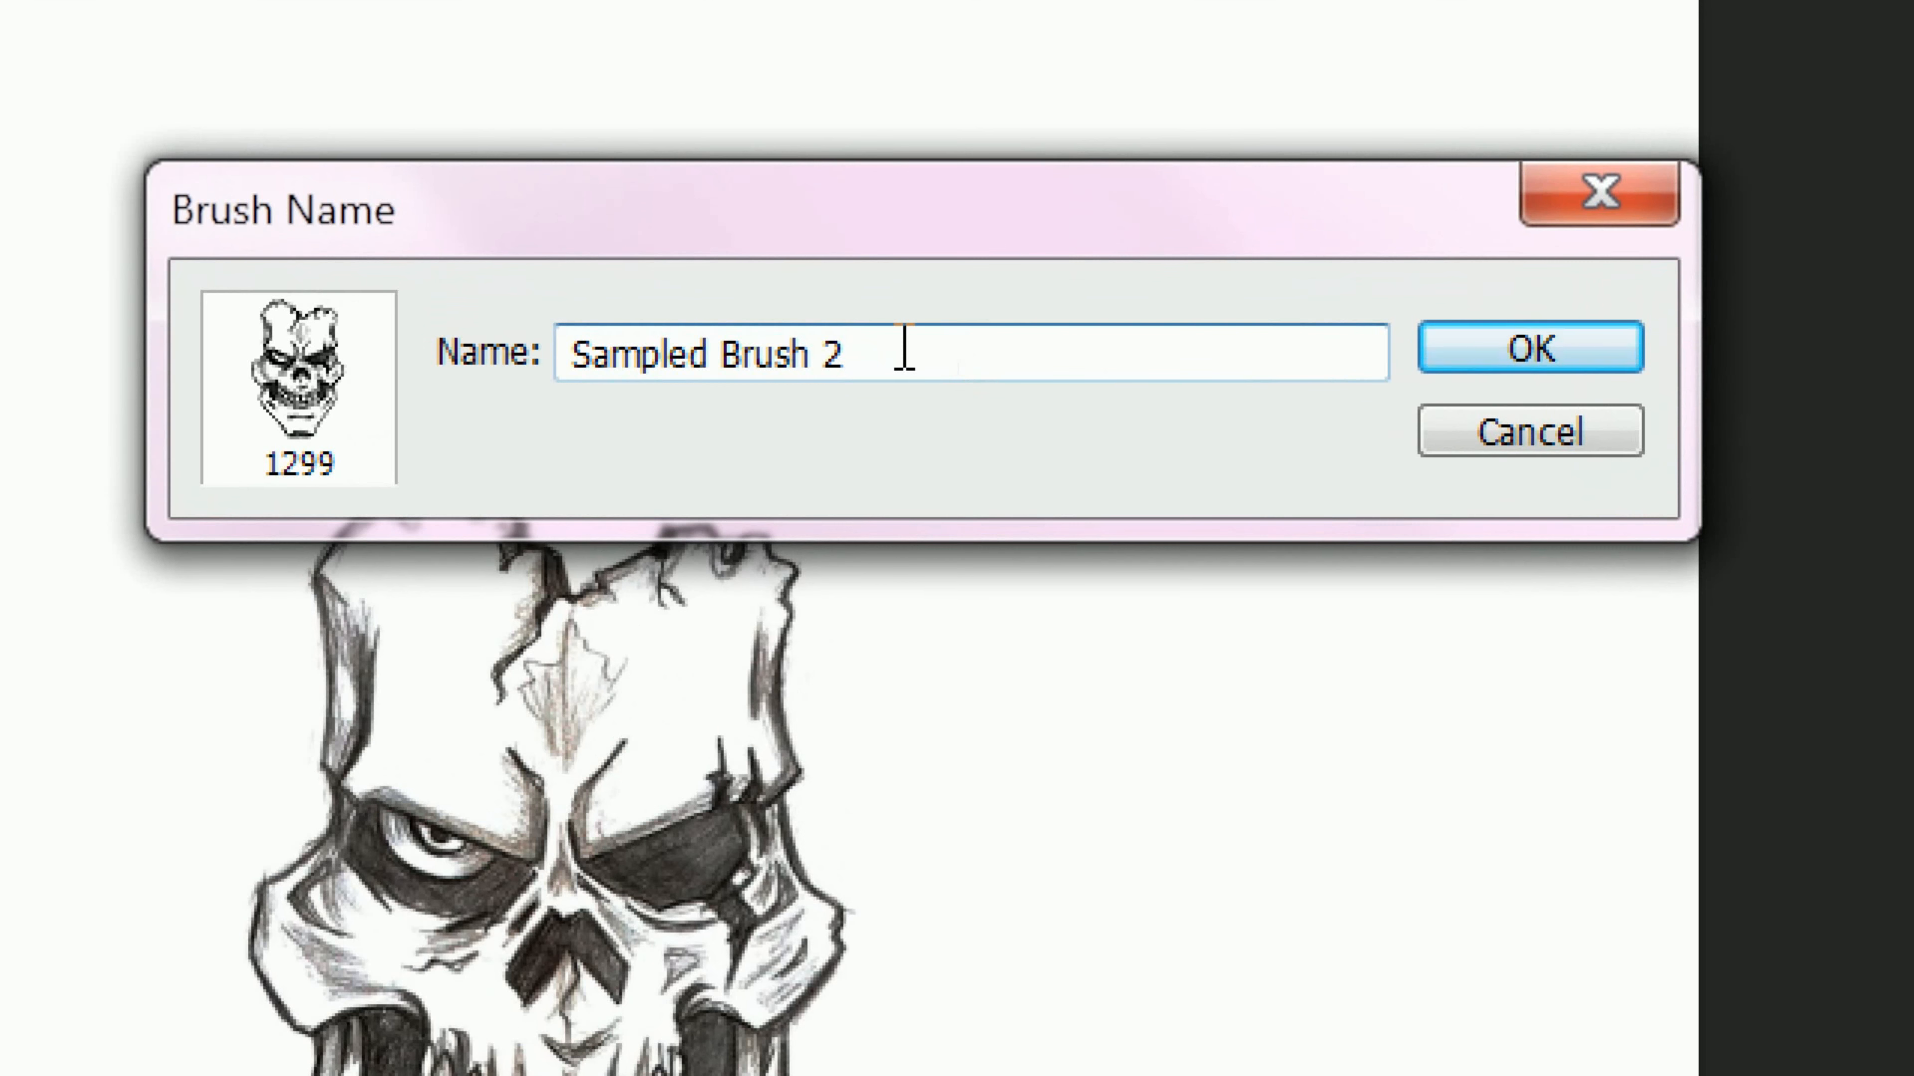
click(1445, 355)
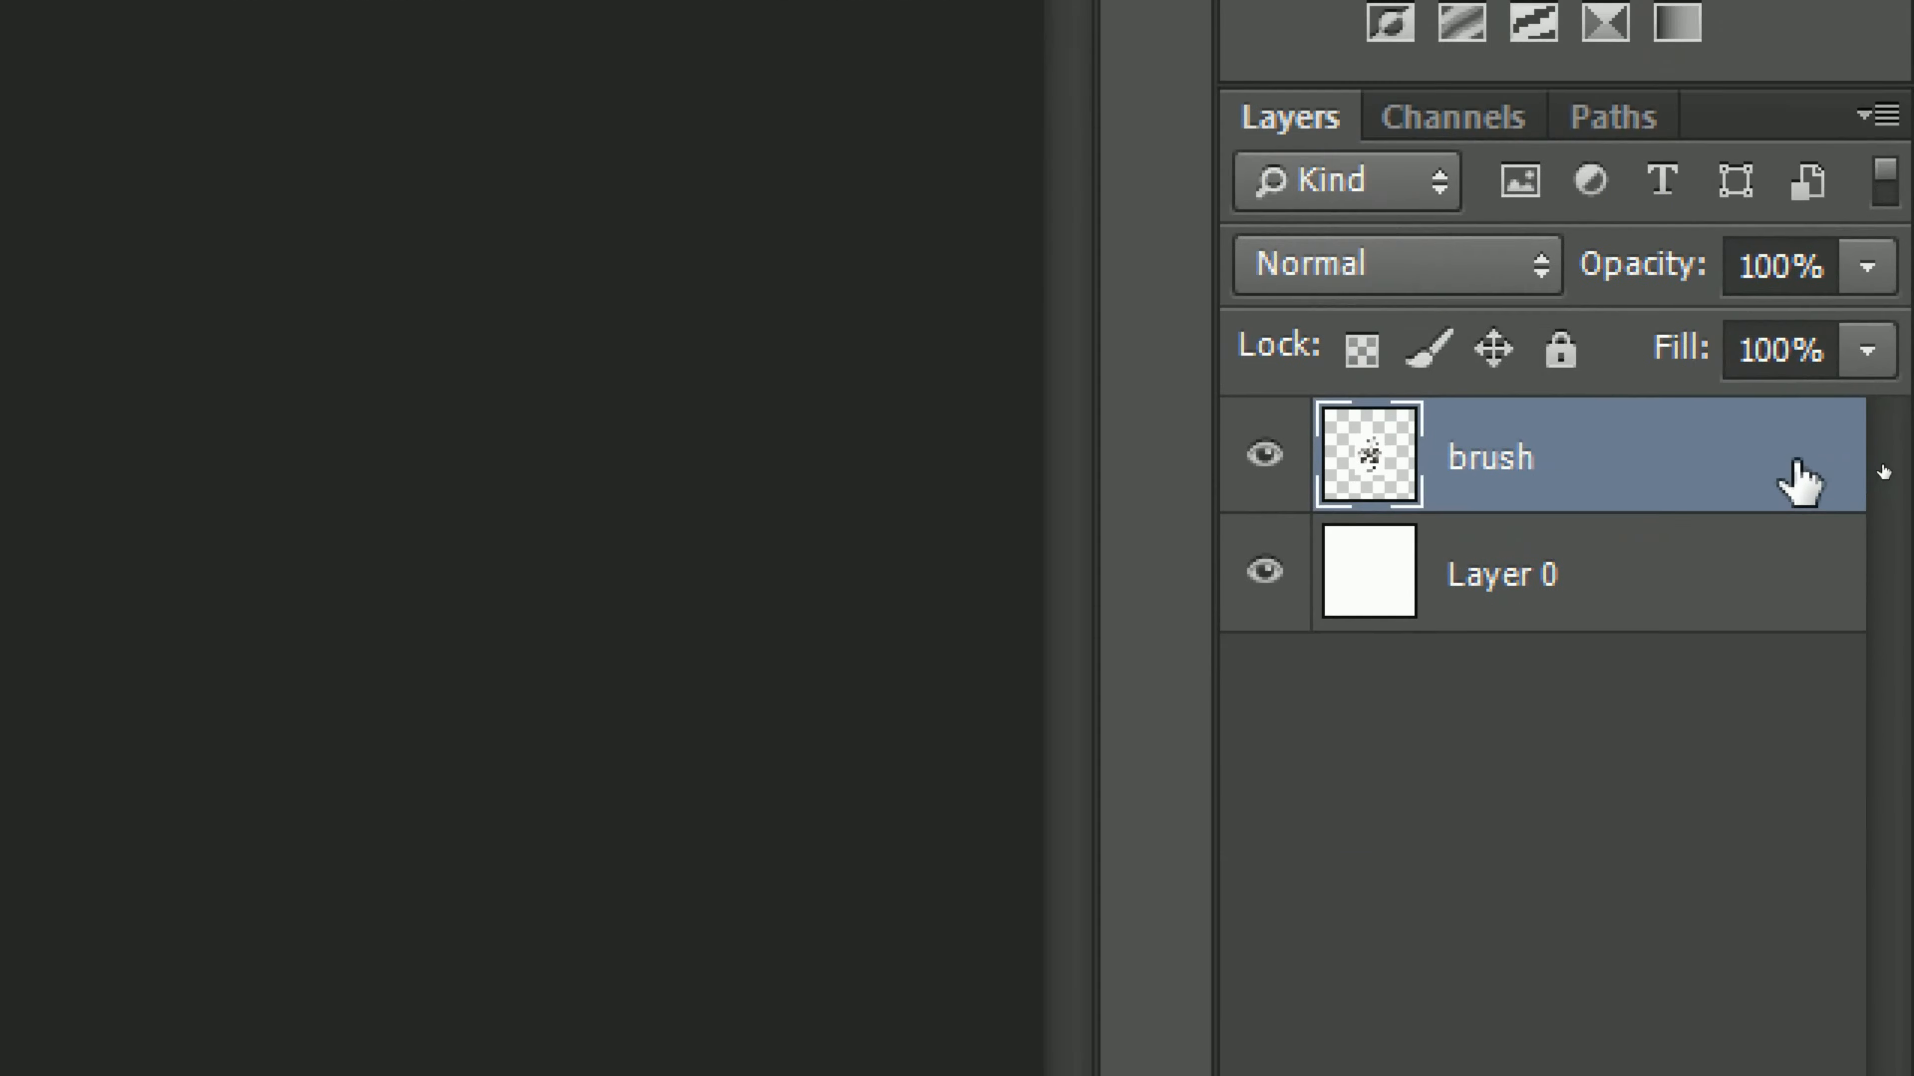
Step: Delete the skull's brush layer, leaving only the white Layer 0
drag(1878, 468, 1875, 573)
mouse_move(1795, 799)
mouse_down()
mouse_move(1781, 1051)
mouse_move(1769, 940)
mouse_move(1792, 942)
mouse_move(1806, 984)
mouse_up()
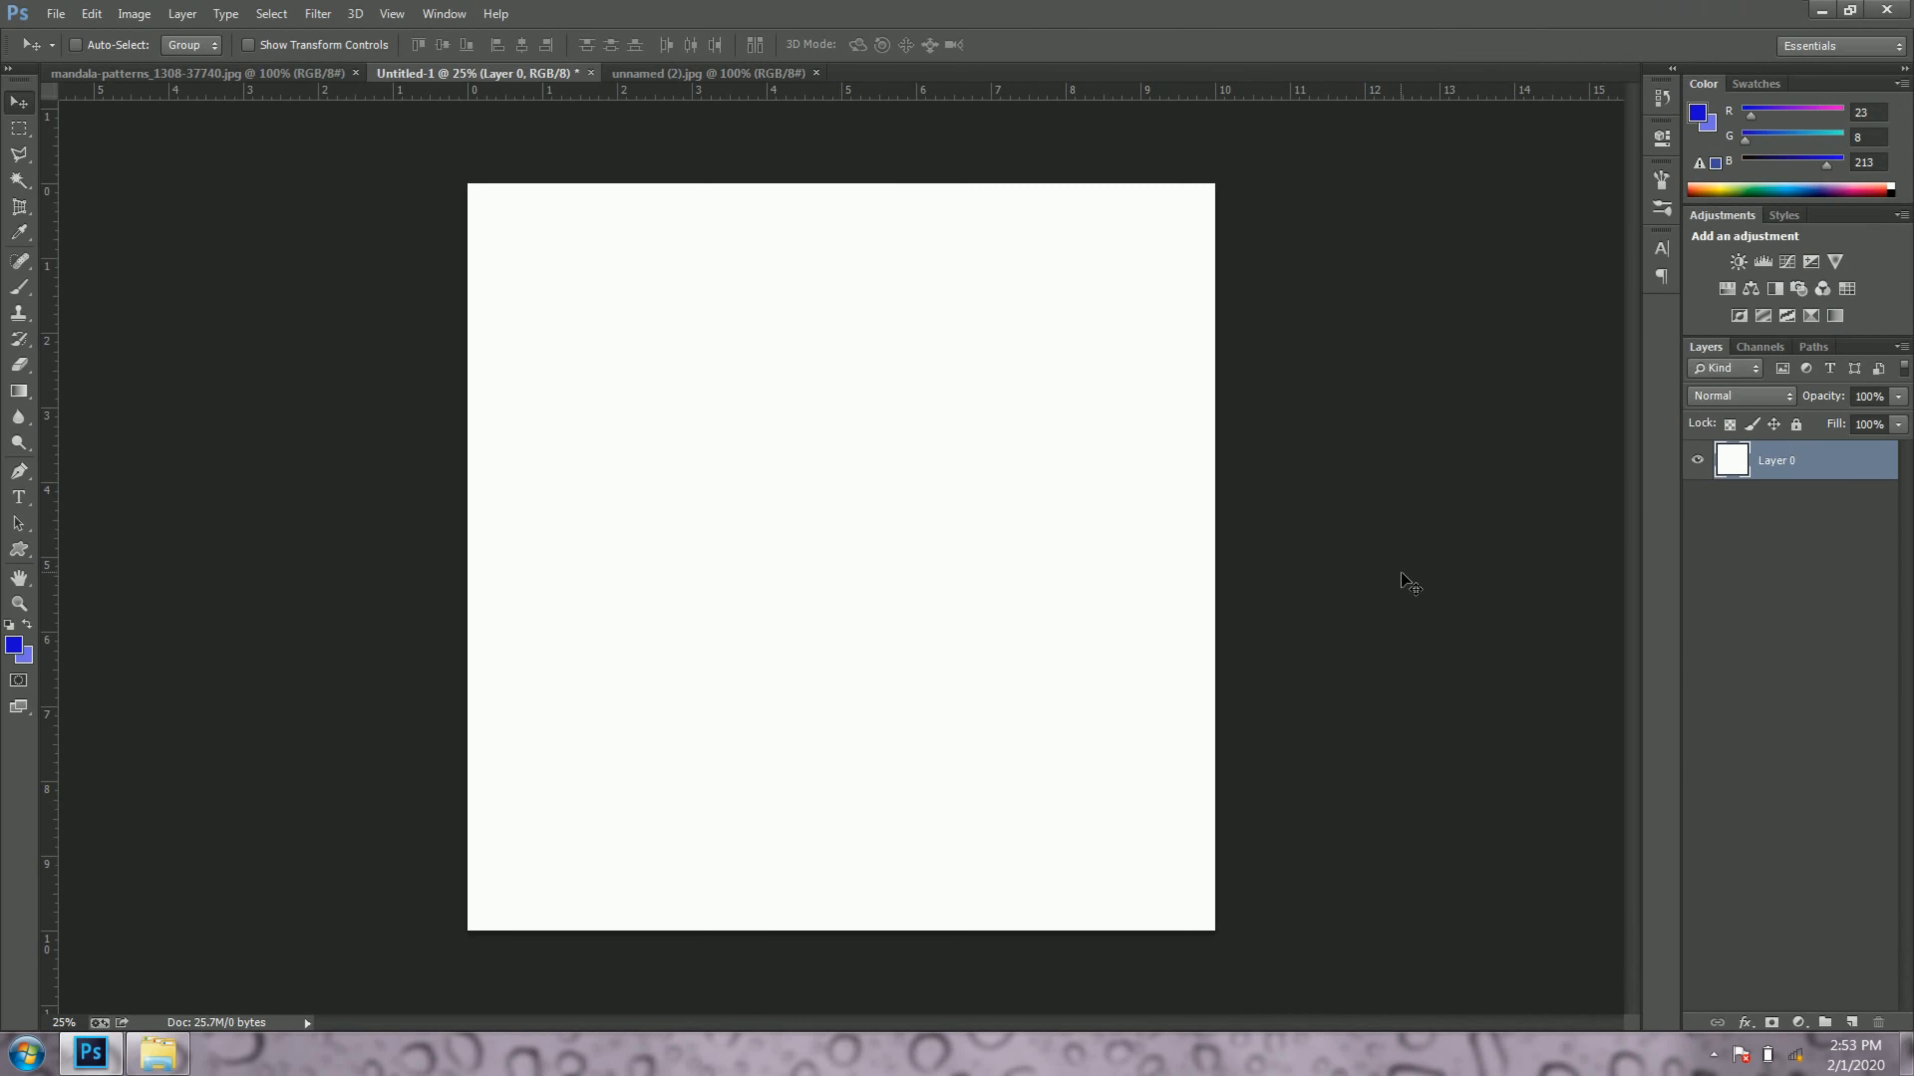
Step: Activate the Brush tool and choose the Sampled Brush 2 skull preset
click(1696, 463)
click(1696, 463)
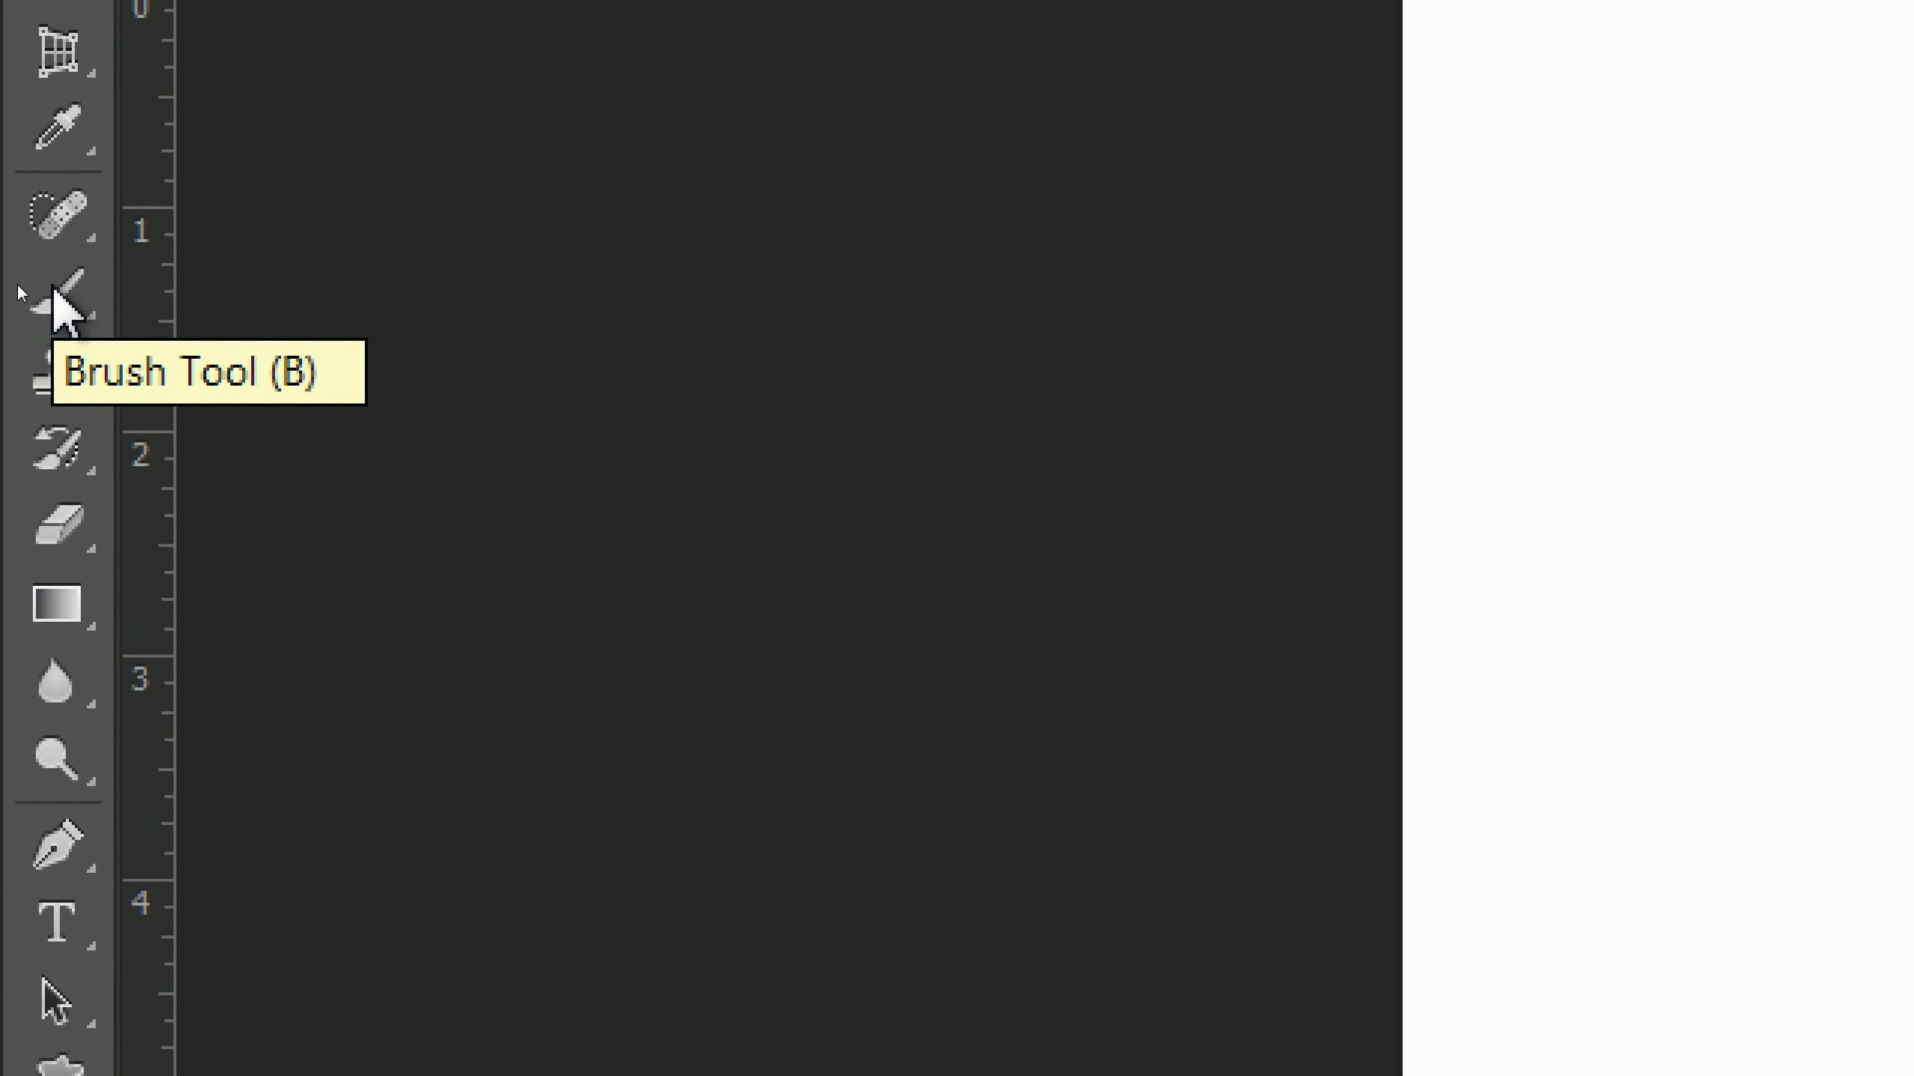
right_click(21, 292)
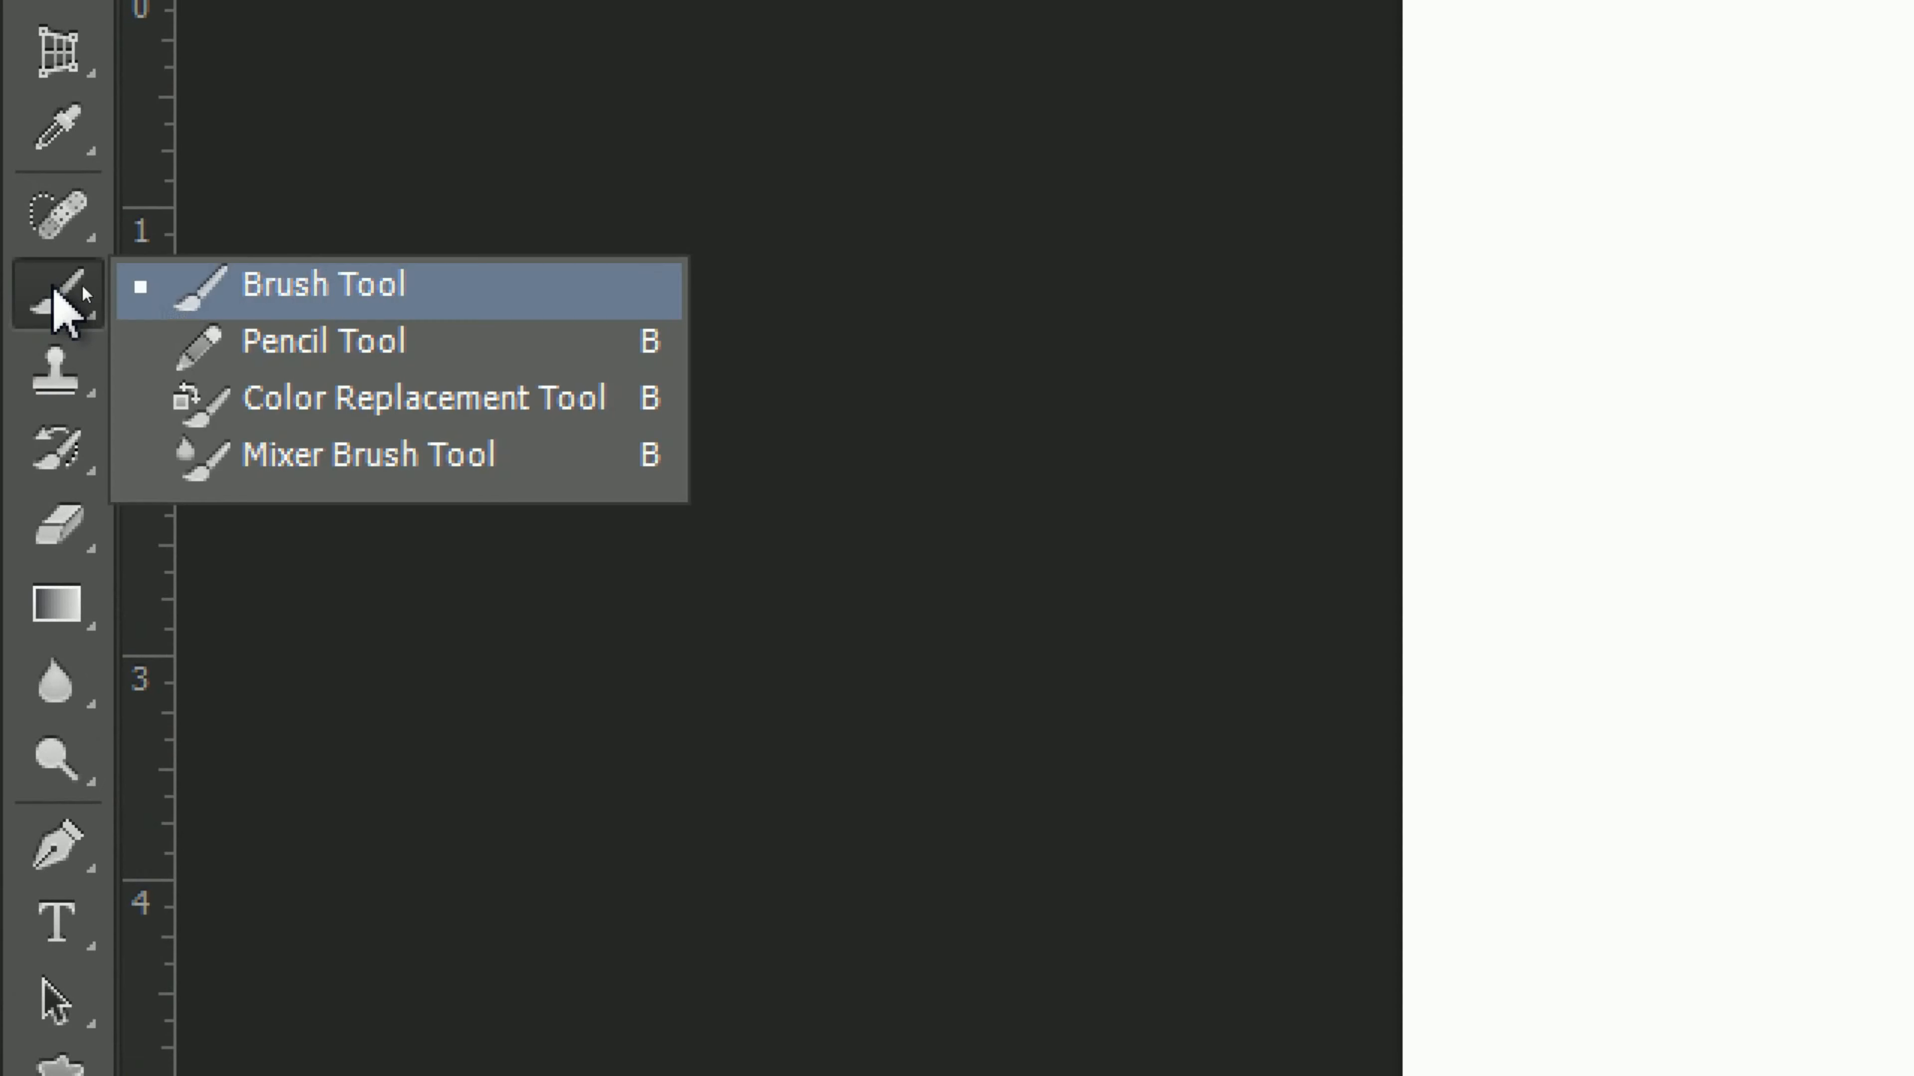
click(335, 309)
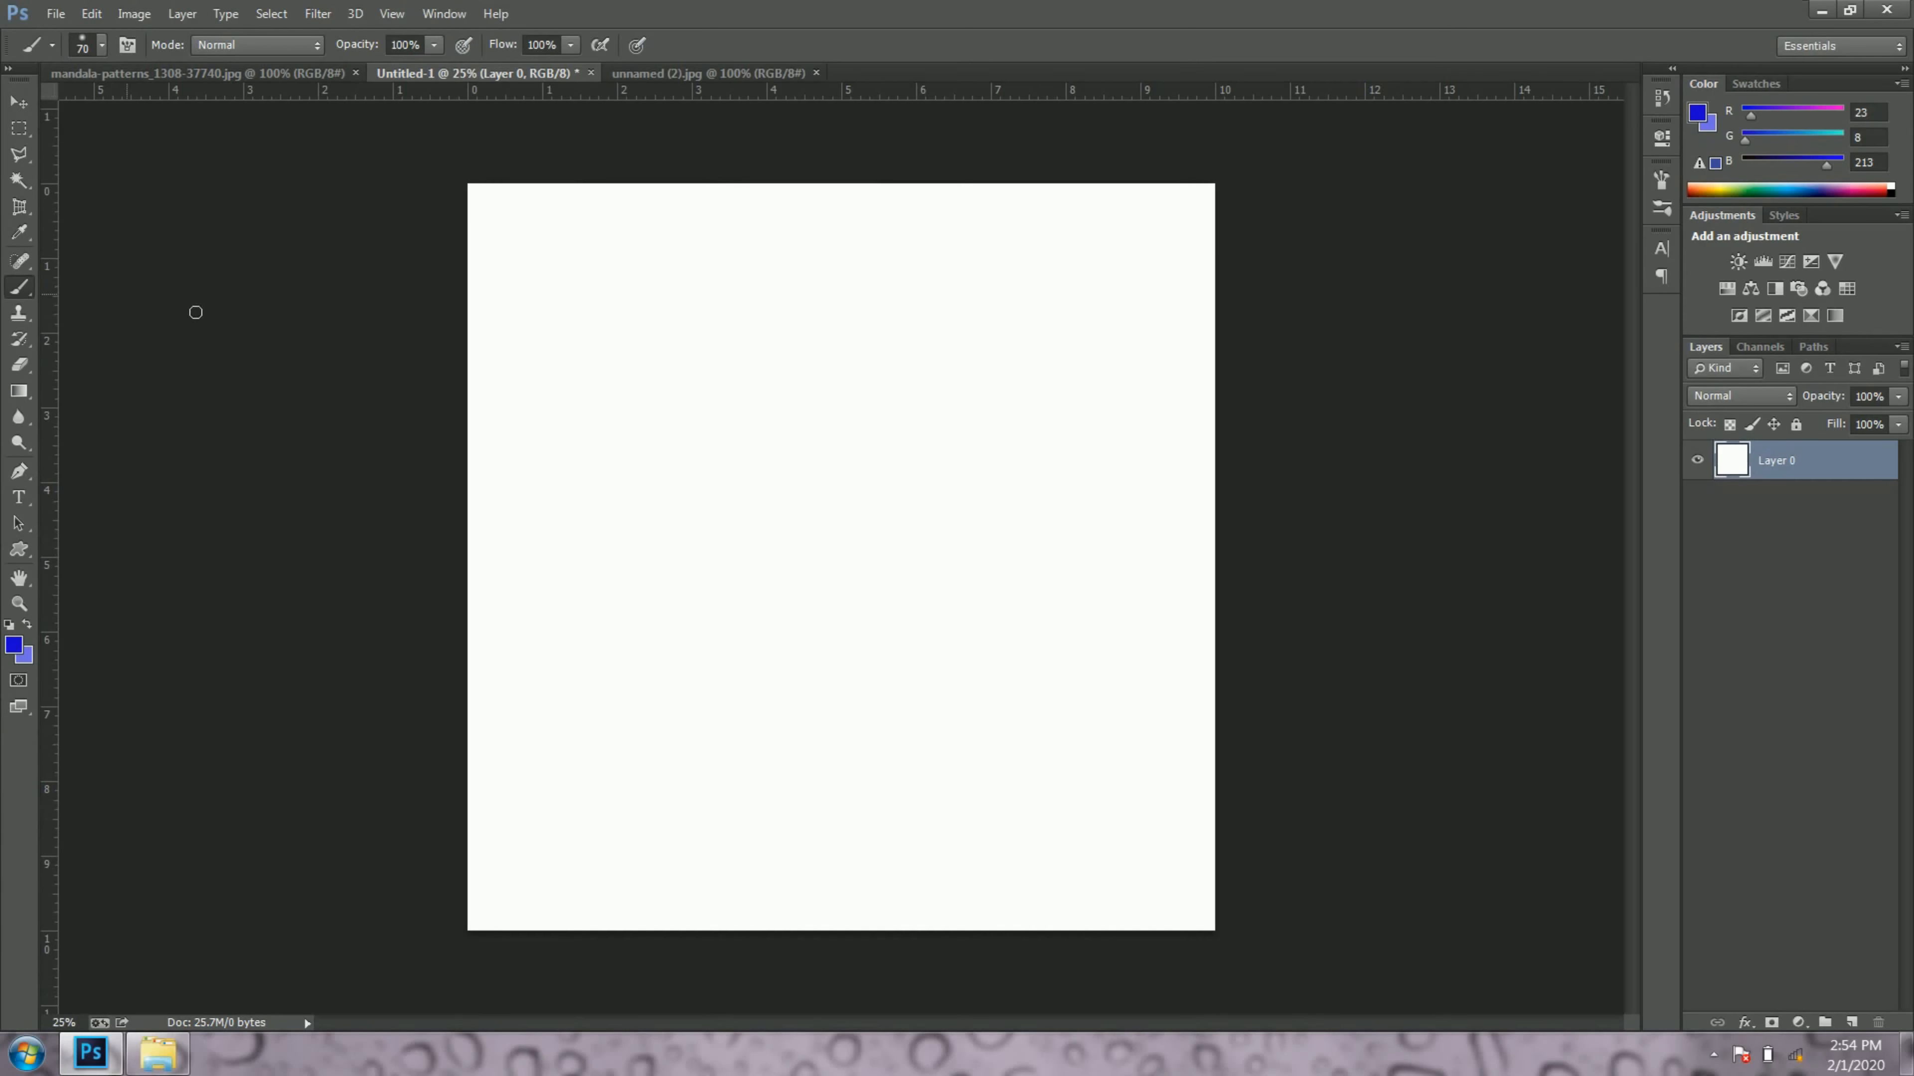
right_click(822, 460)
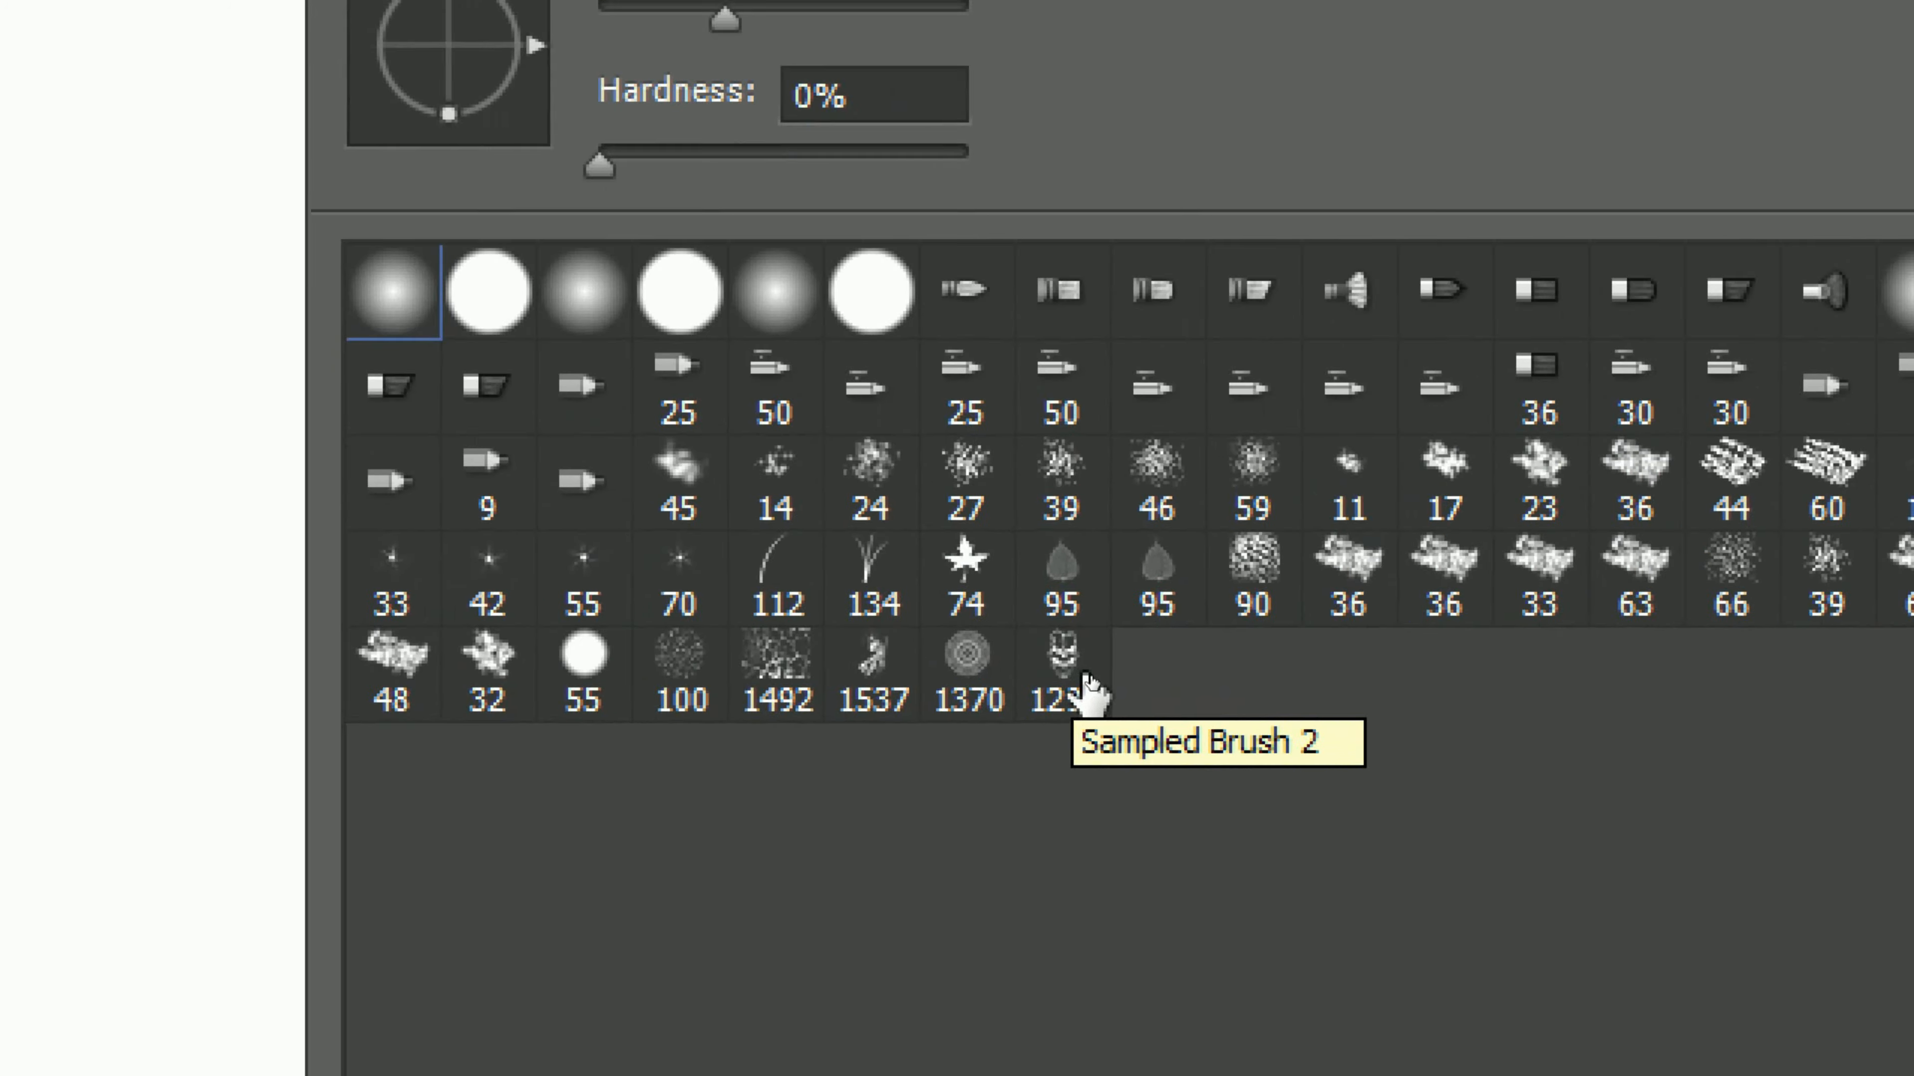
click(1084, 676)
click(1192, 6)
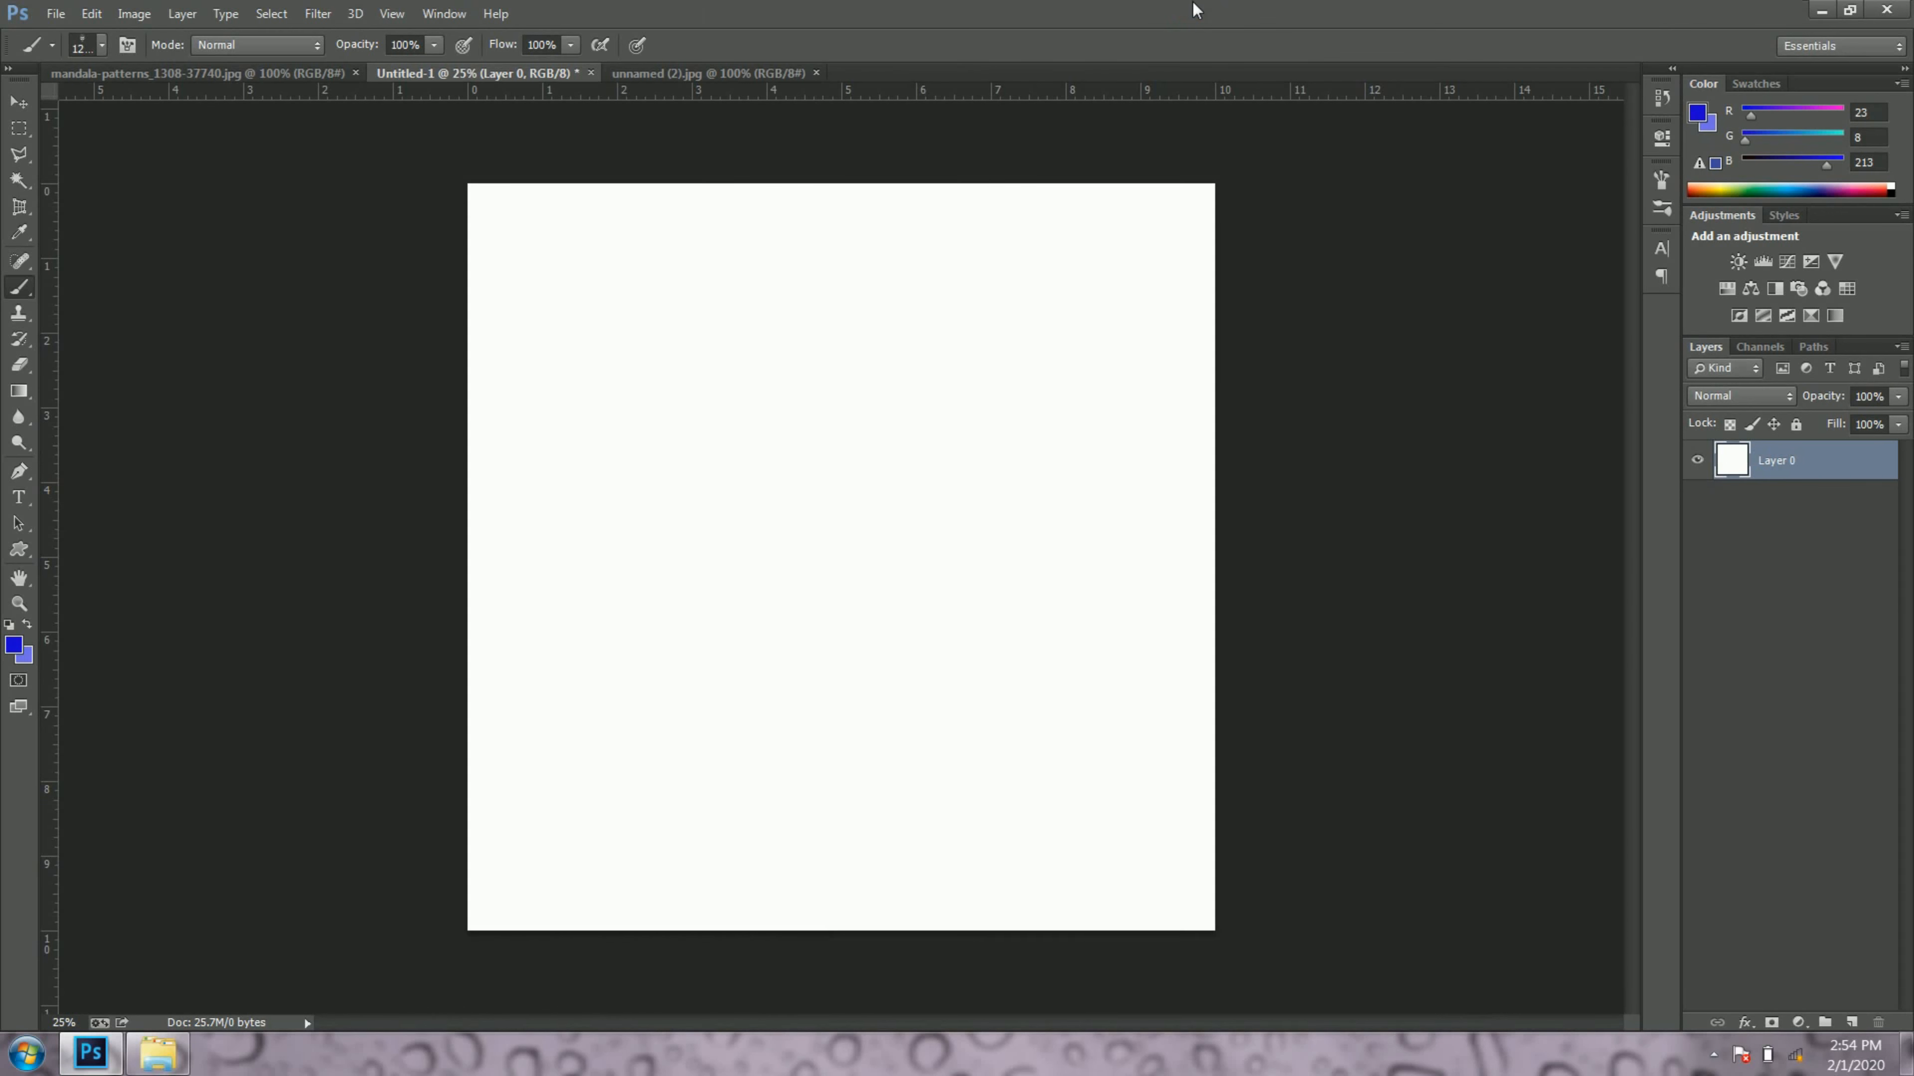
Step: Set the foreground colour to near-black 040404
click(14, 646)
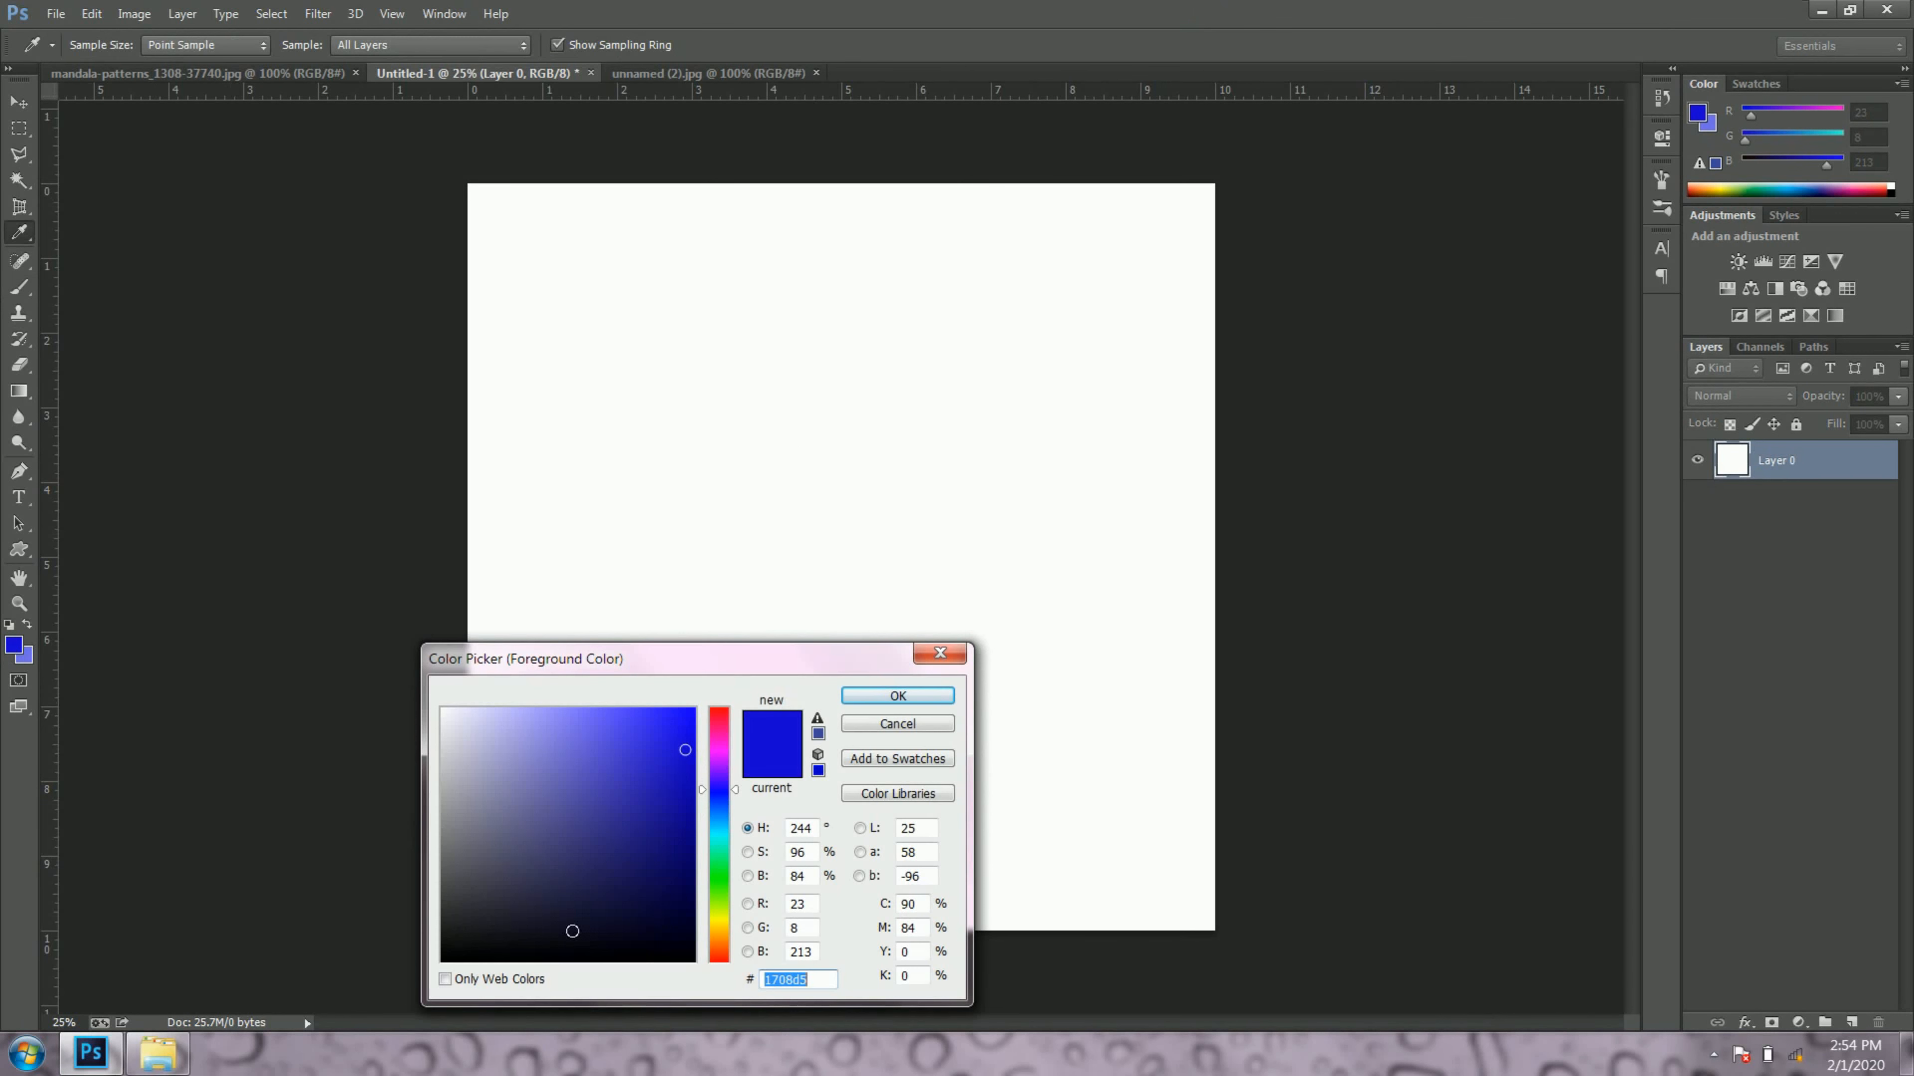
click(450, 964)
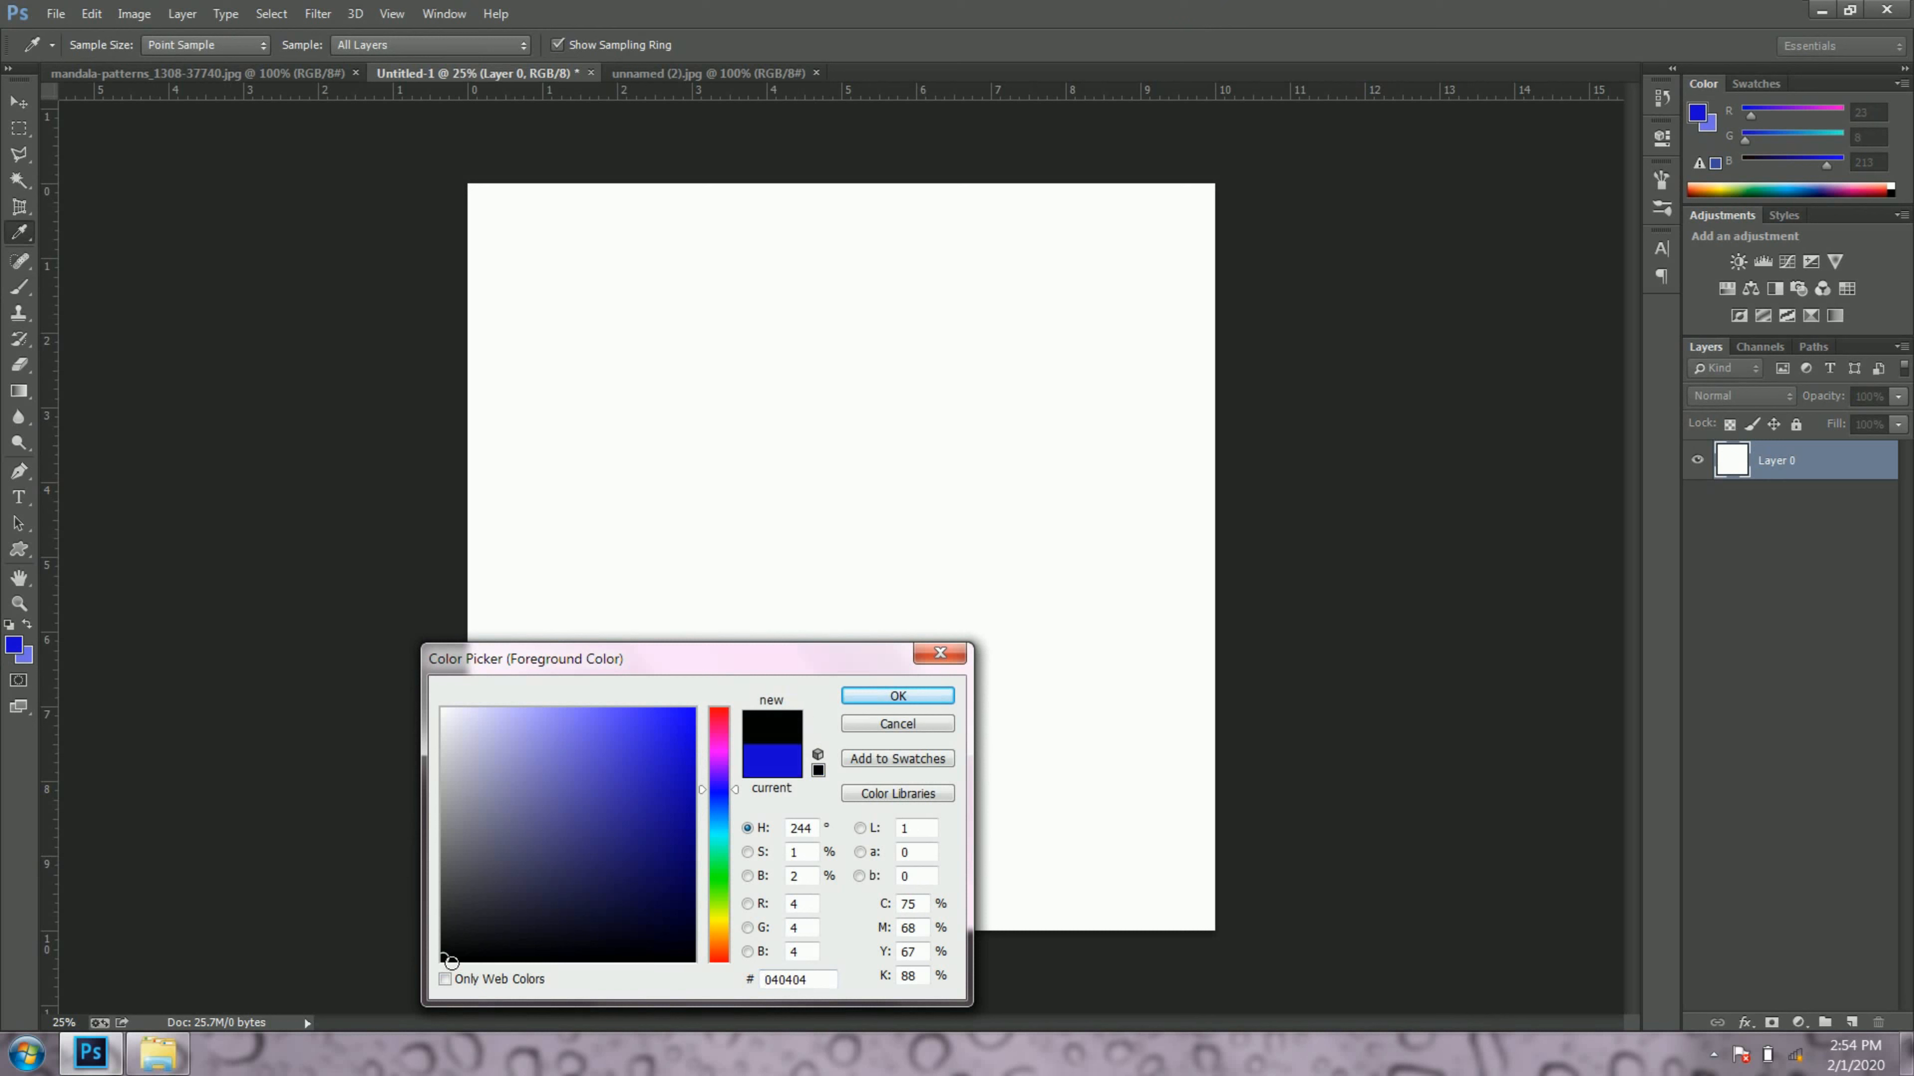
click(869, 697)
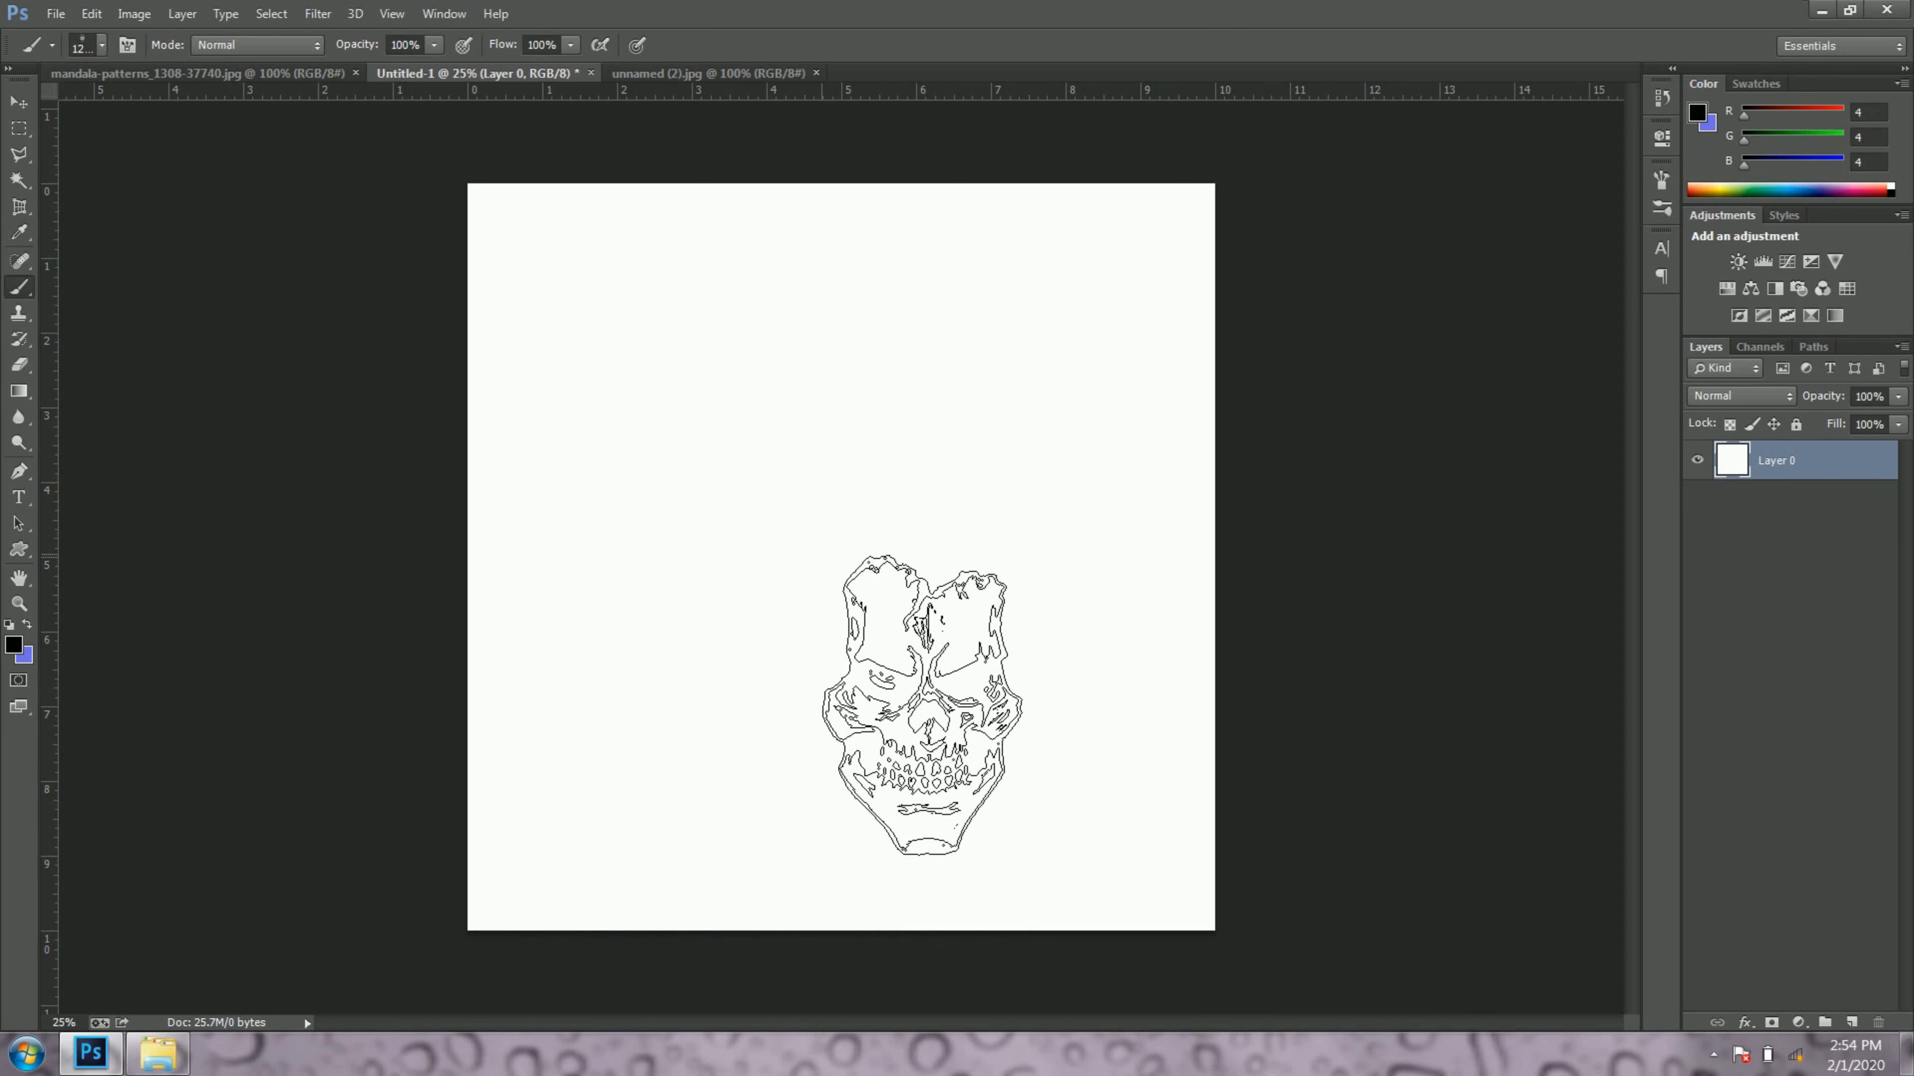
Step: Stamp the skull brush three times on the white canvas: in the centre, near the lower-right corner and near the upper-left corner
click(821, 556)
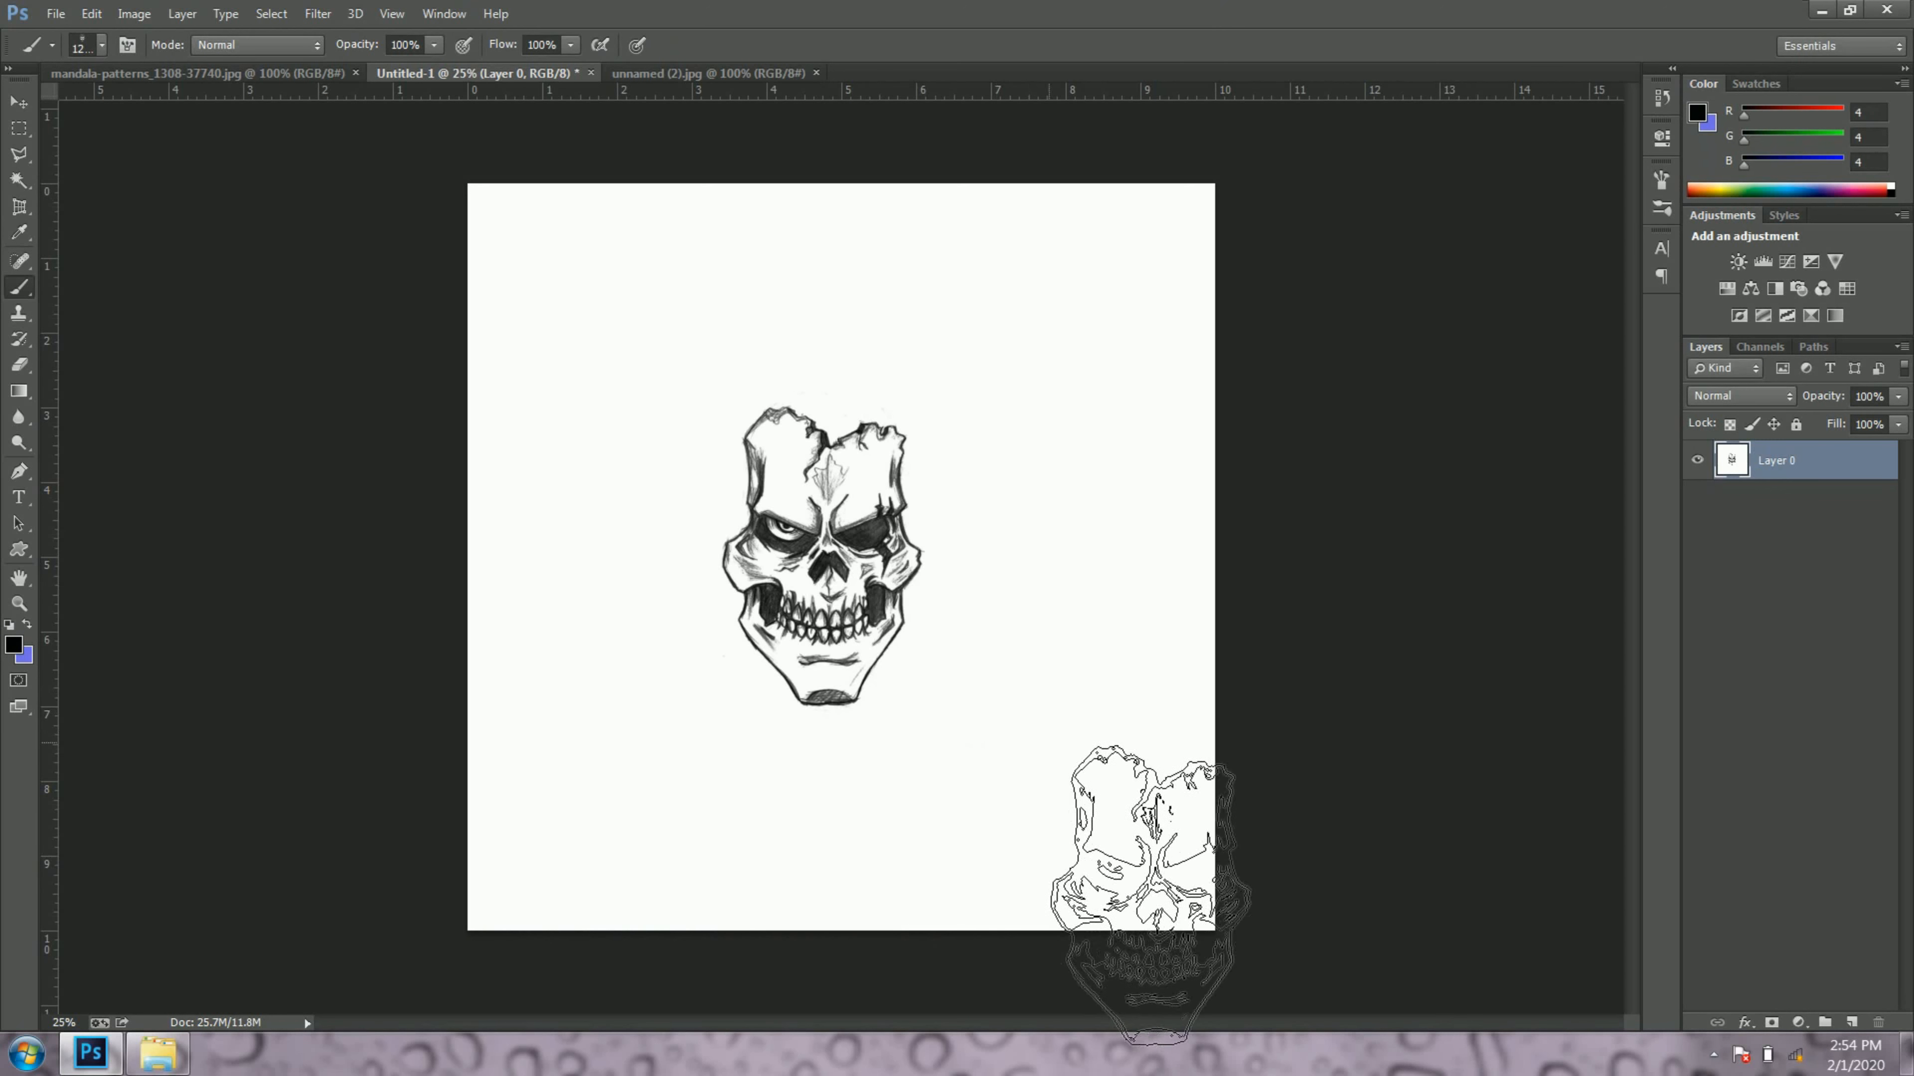
click(1064, 751)
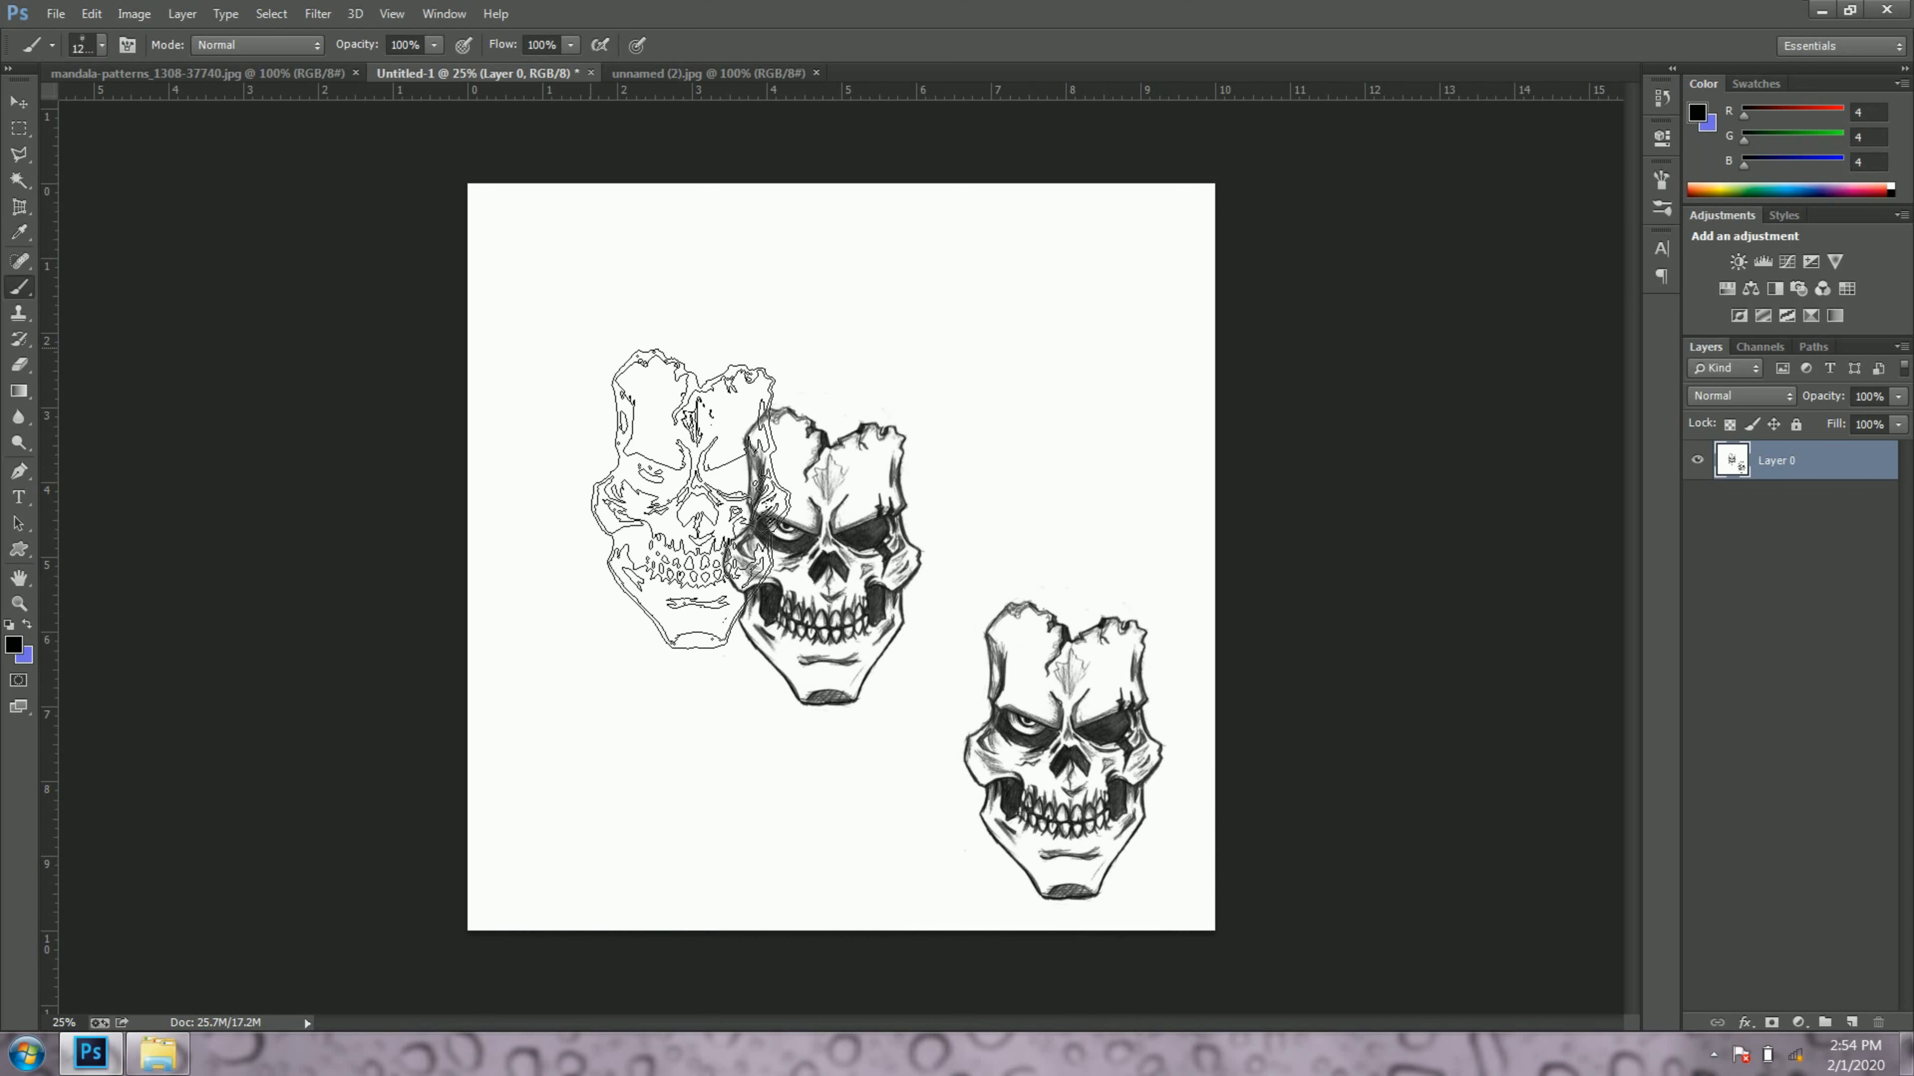
click(592, 350)
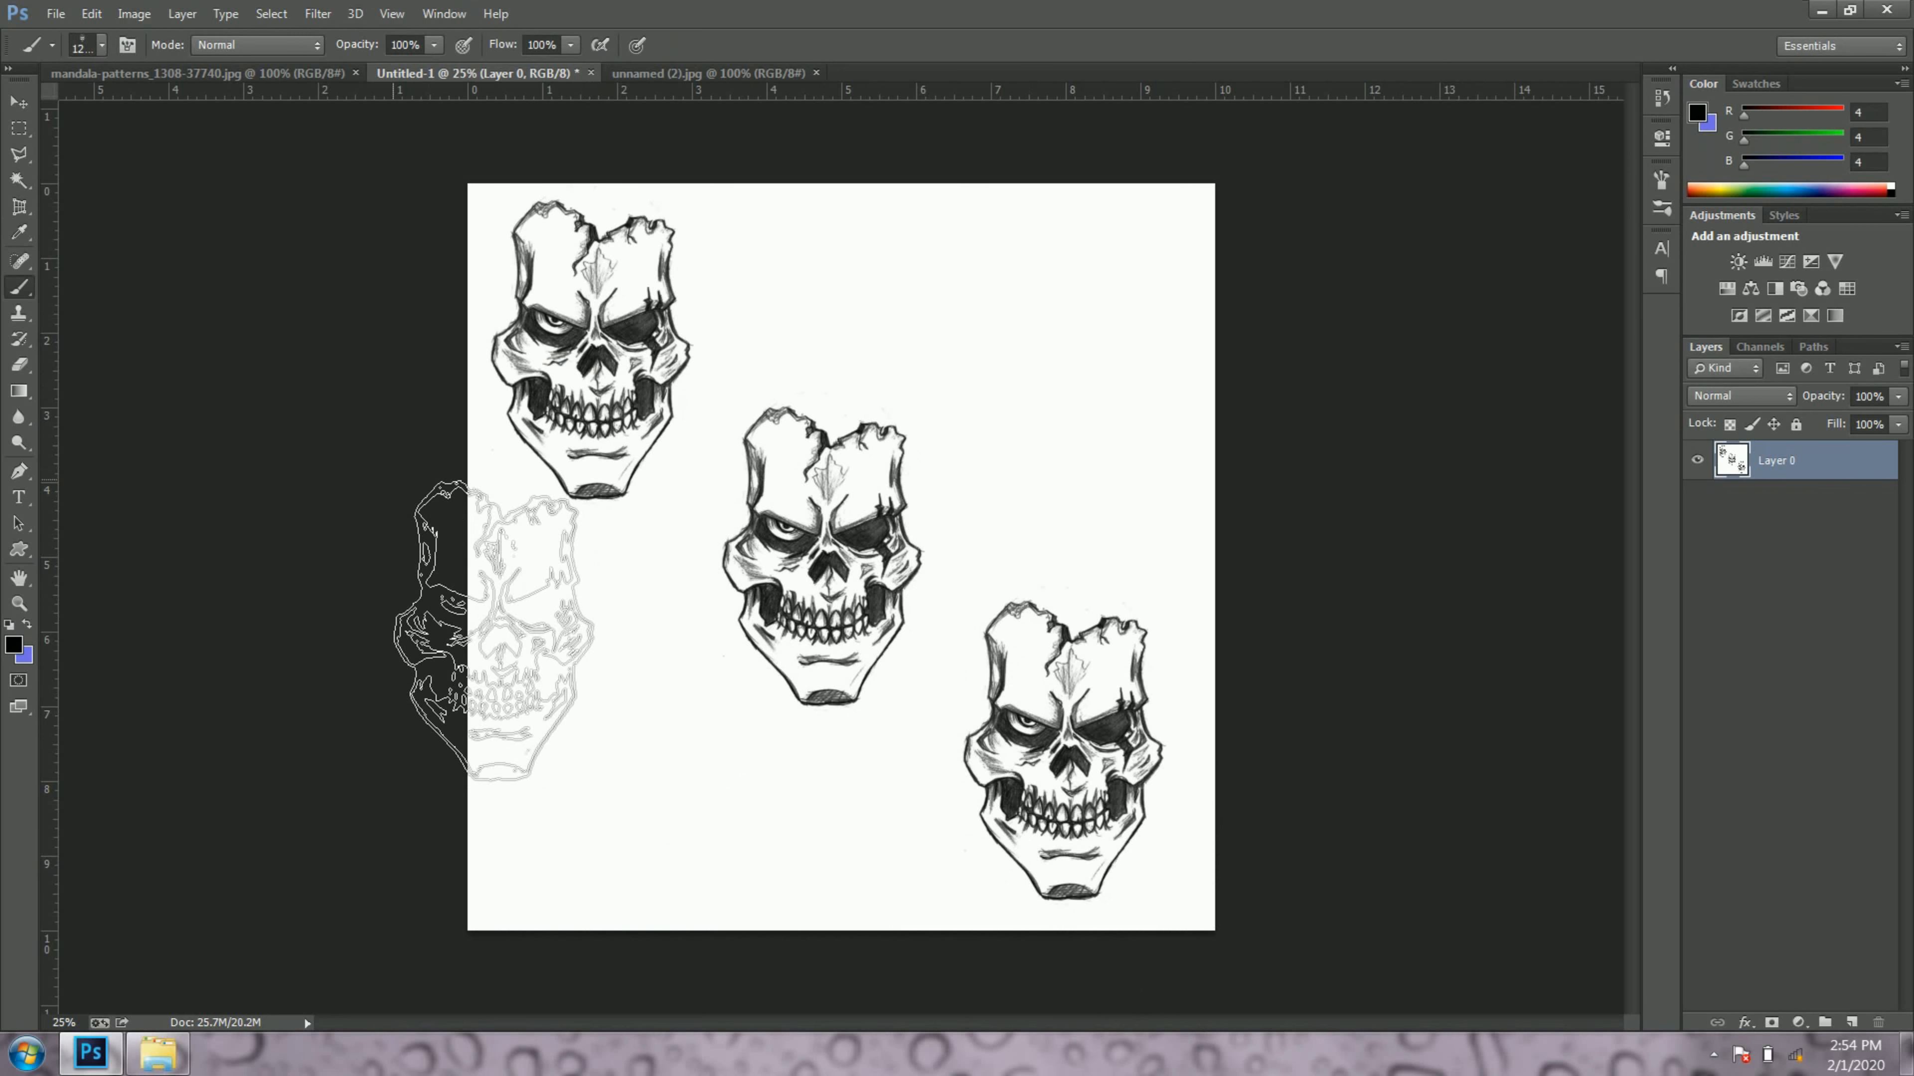
Step: Switch back to the first soft round brush preset and undo the three skull stamps
right_click(394, 483)
right_click(681, 428)
click(722, 543)
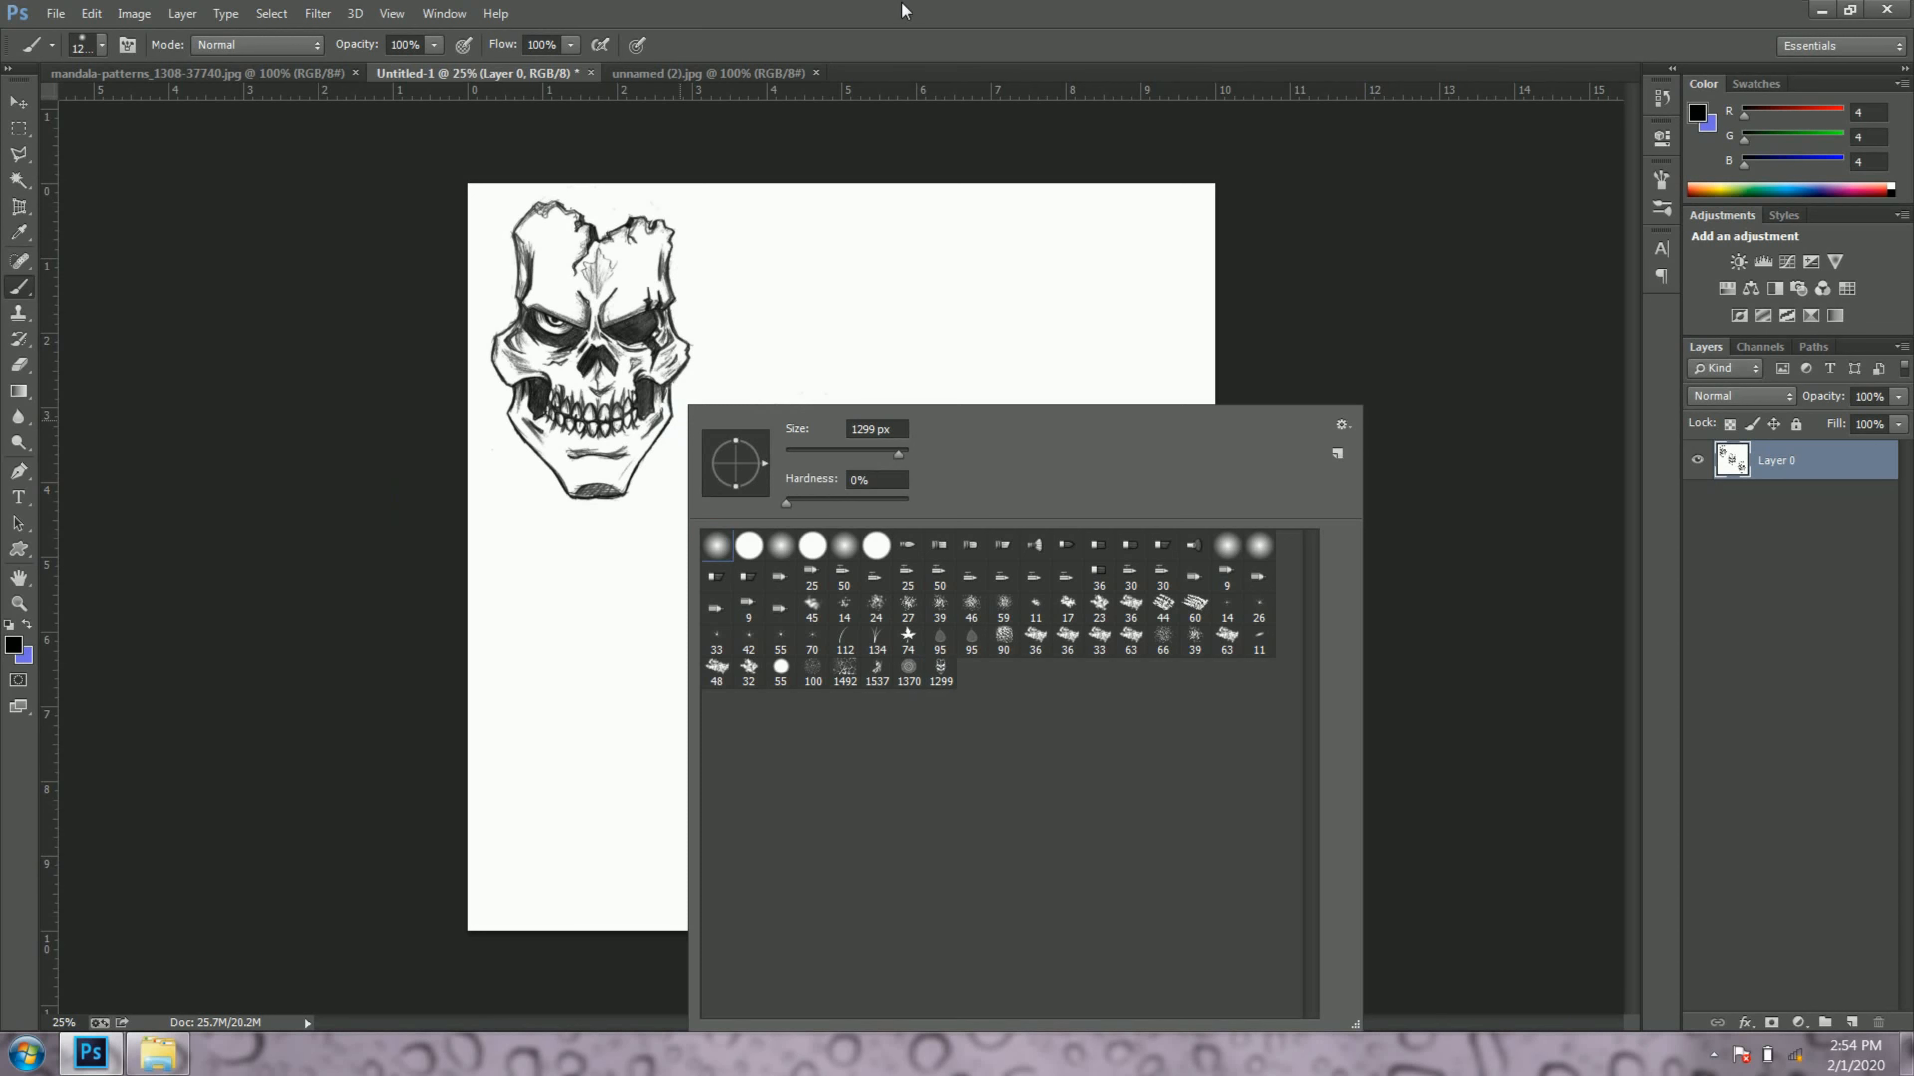
click(902, 9)
key(ctrl+alt+z)
key(ctrl+alt+z)
key(ctrl+alt+z)
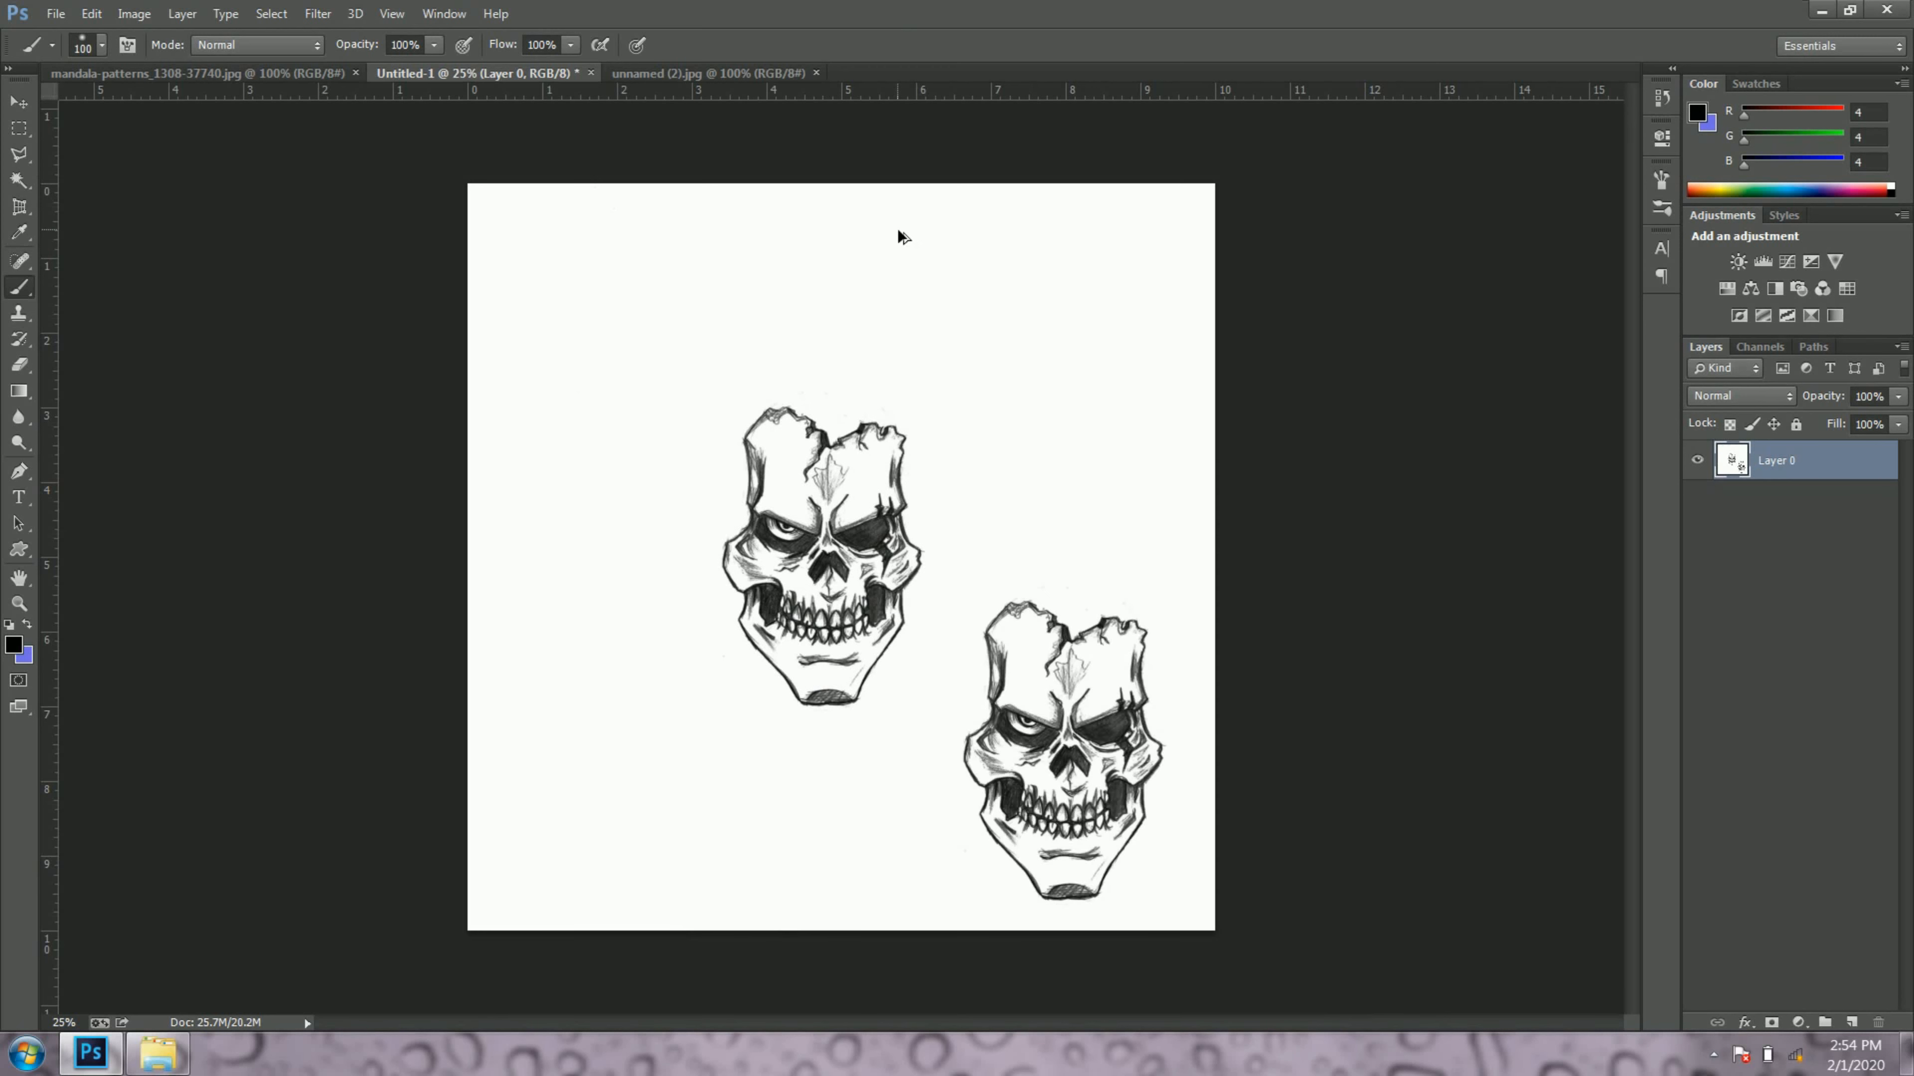
Step: Open the tattoo-designs-brush-pack-photoshop-brushes image from the BRUSHES folder with Adobe Photoshop CC
click(158, 1059)
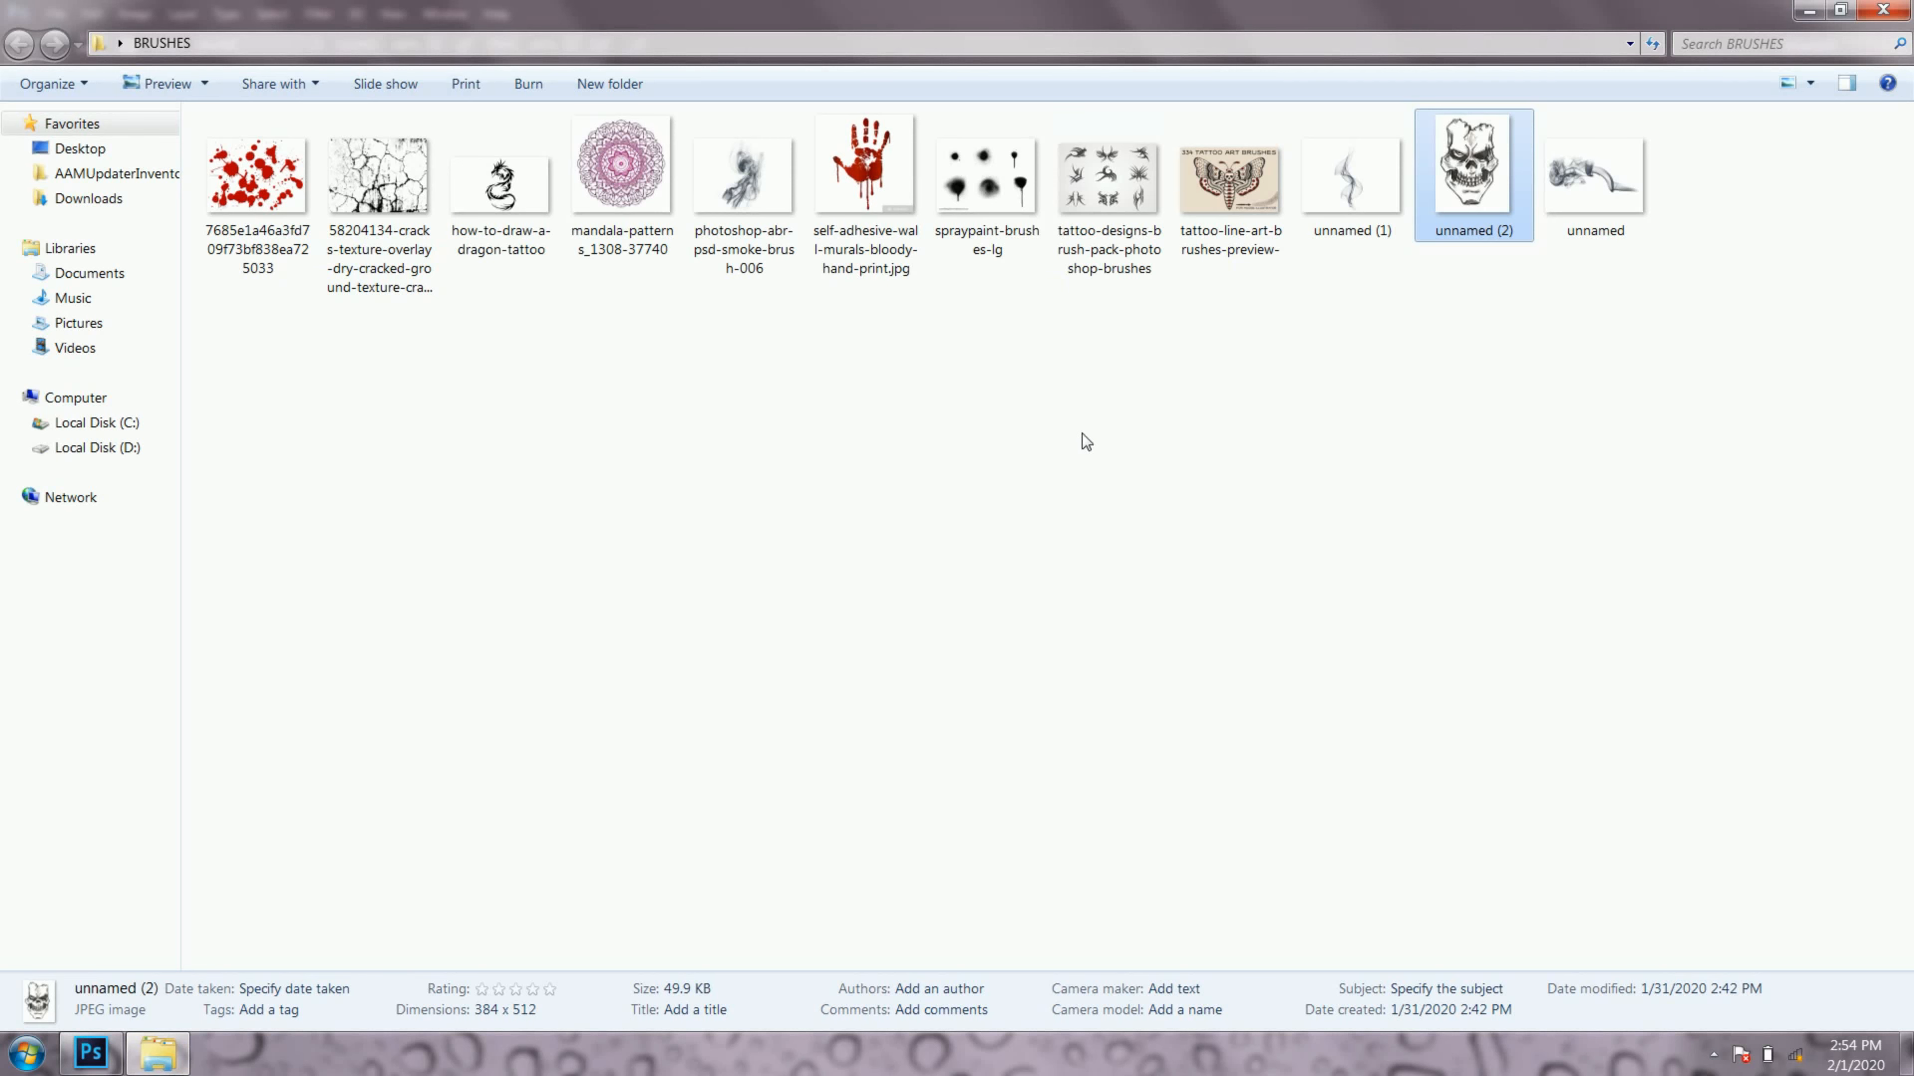
click(1103, 181)
right_click(1103, 181)
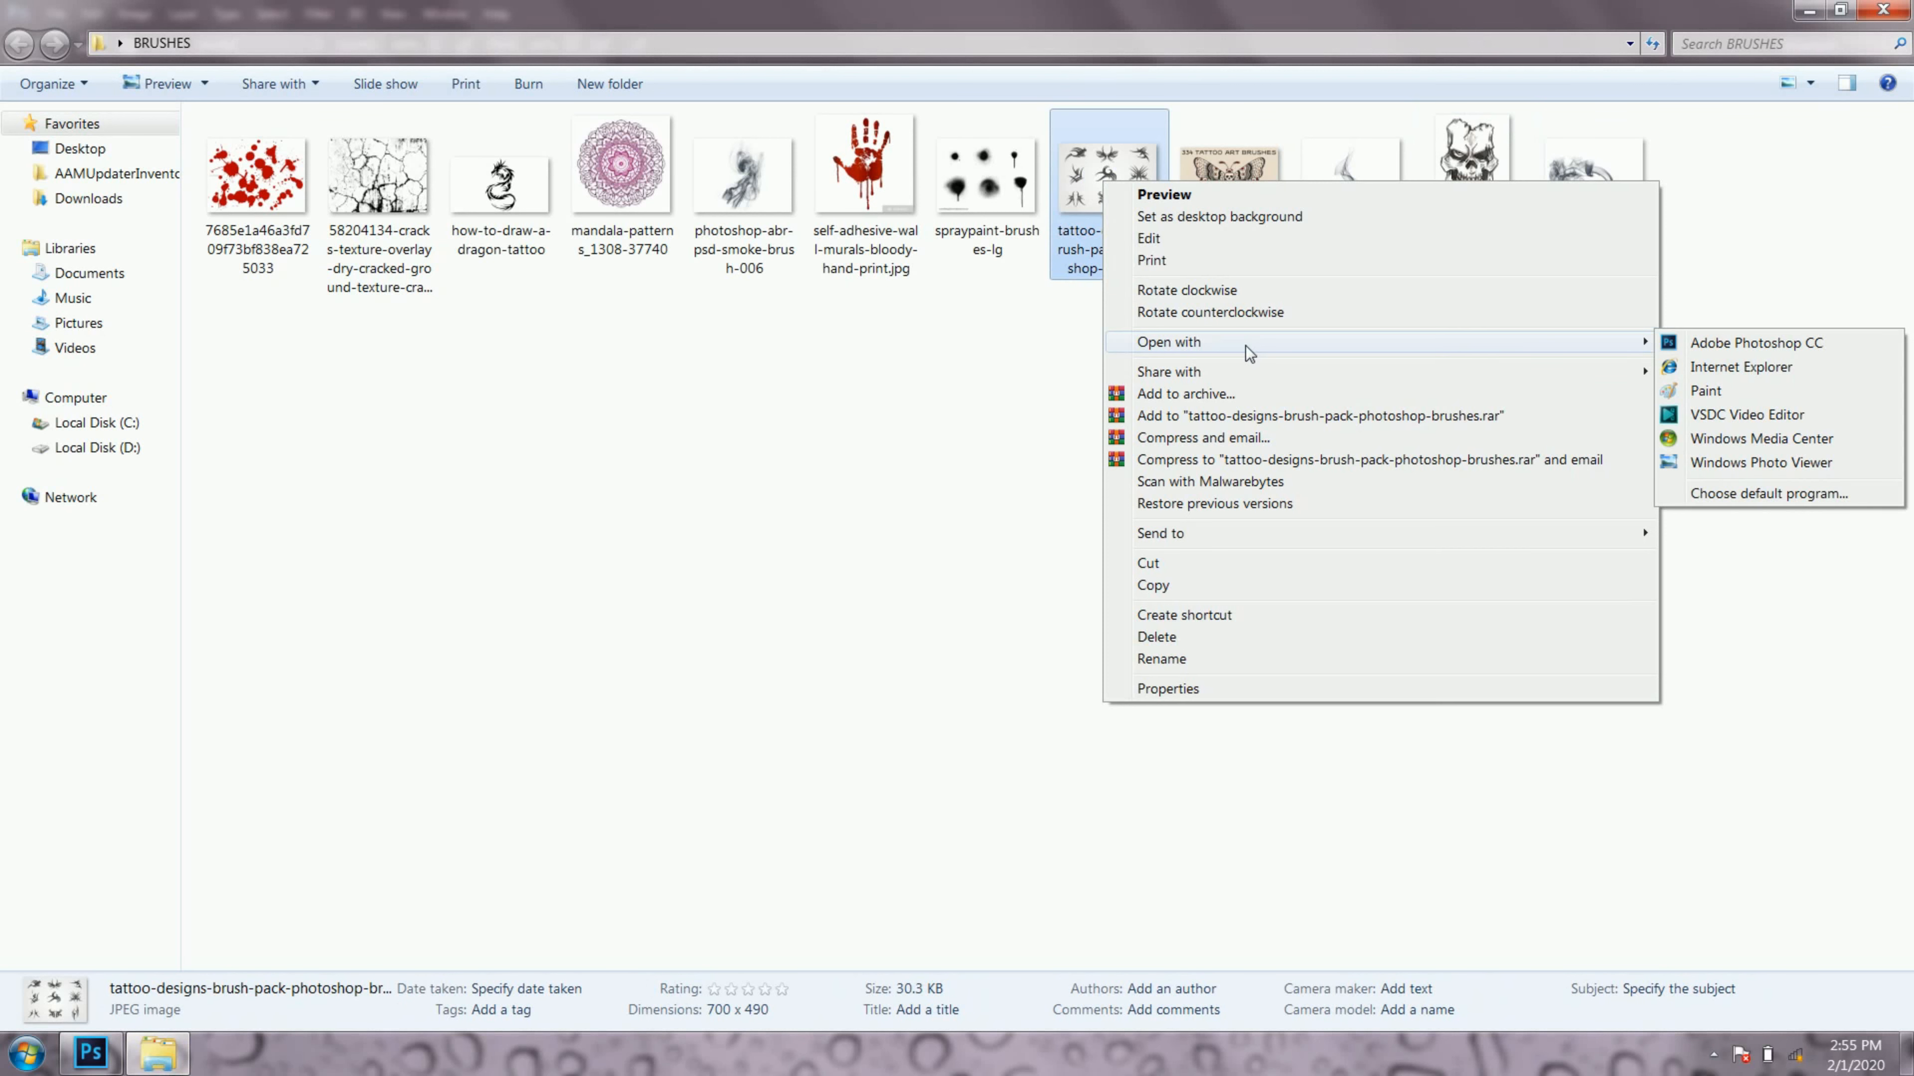
mouse_move(1642, 341)
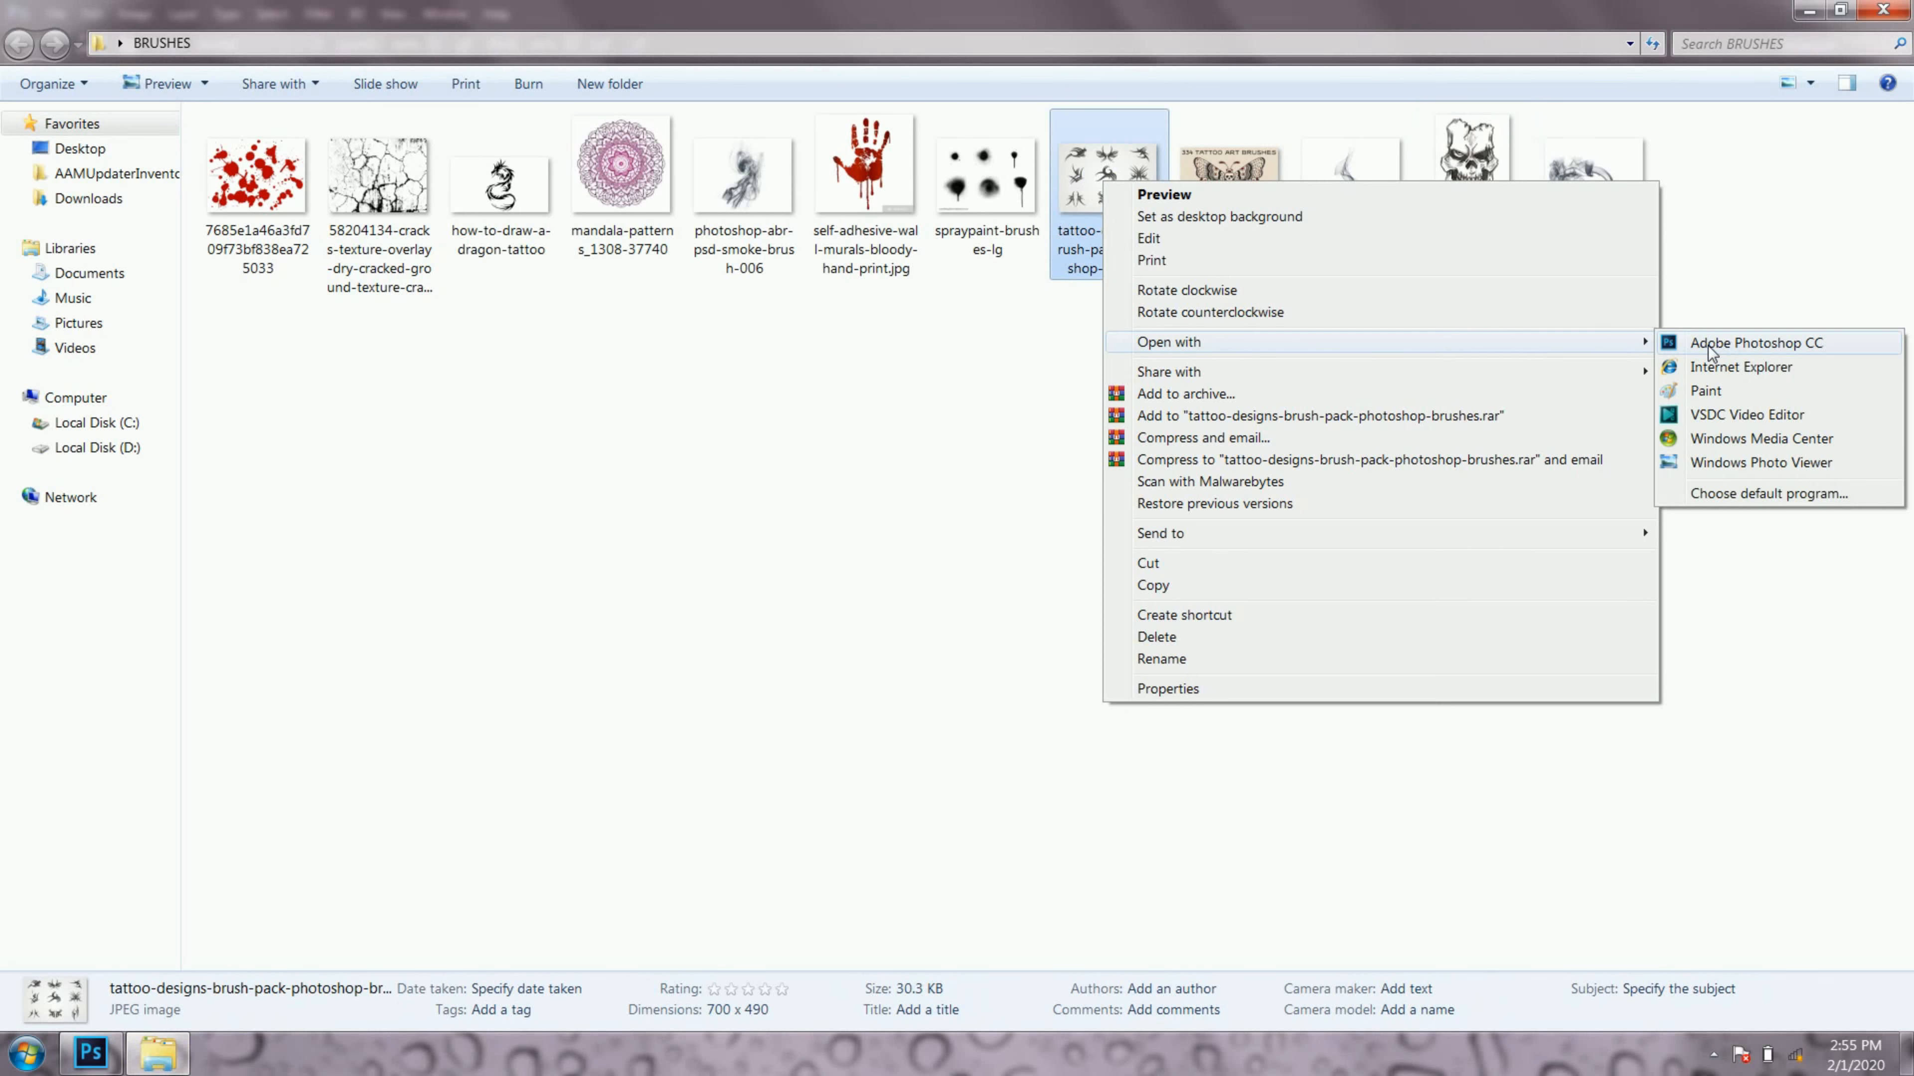
click(1743, 344)
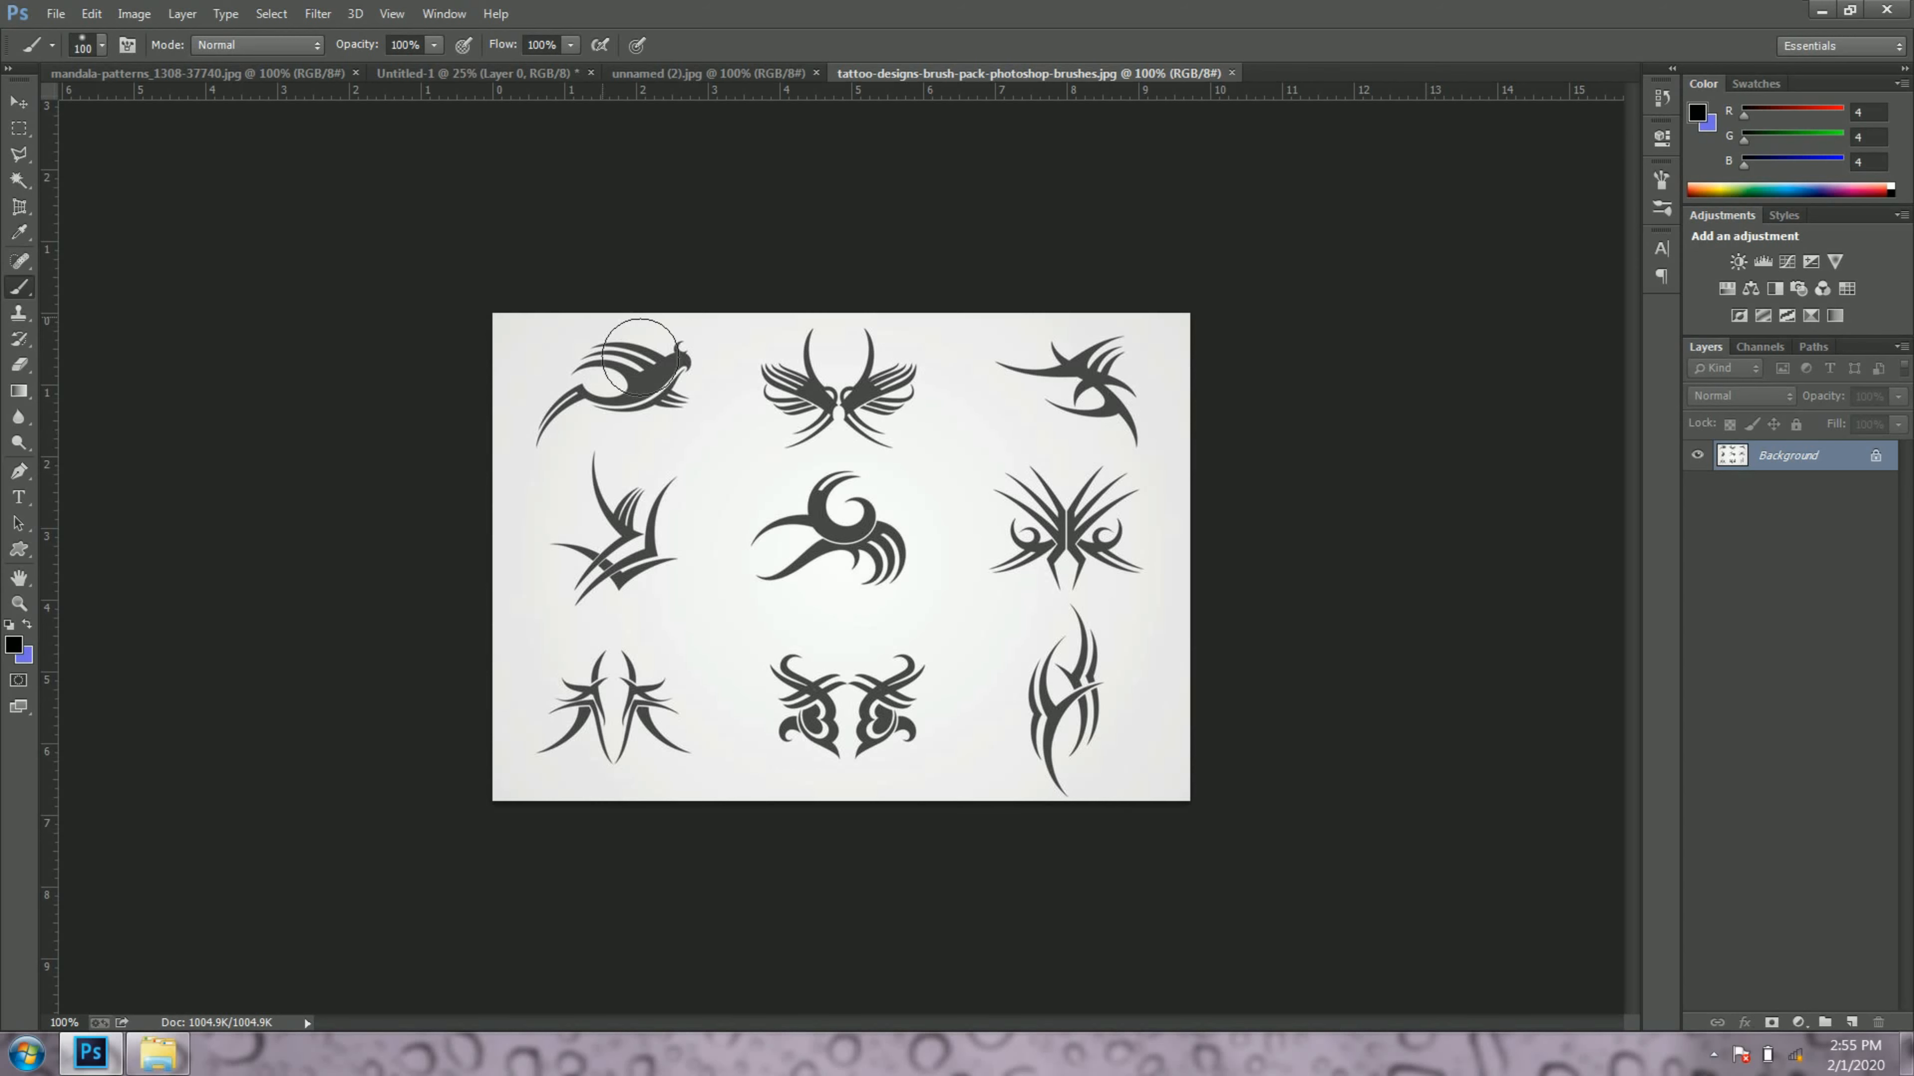
Step: Copy the middle tattoo design using a Rectangular Marquee selection around it and clear the selection
key(v)
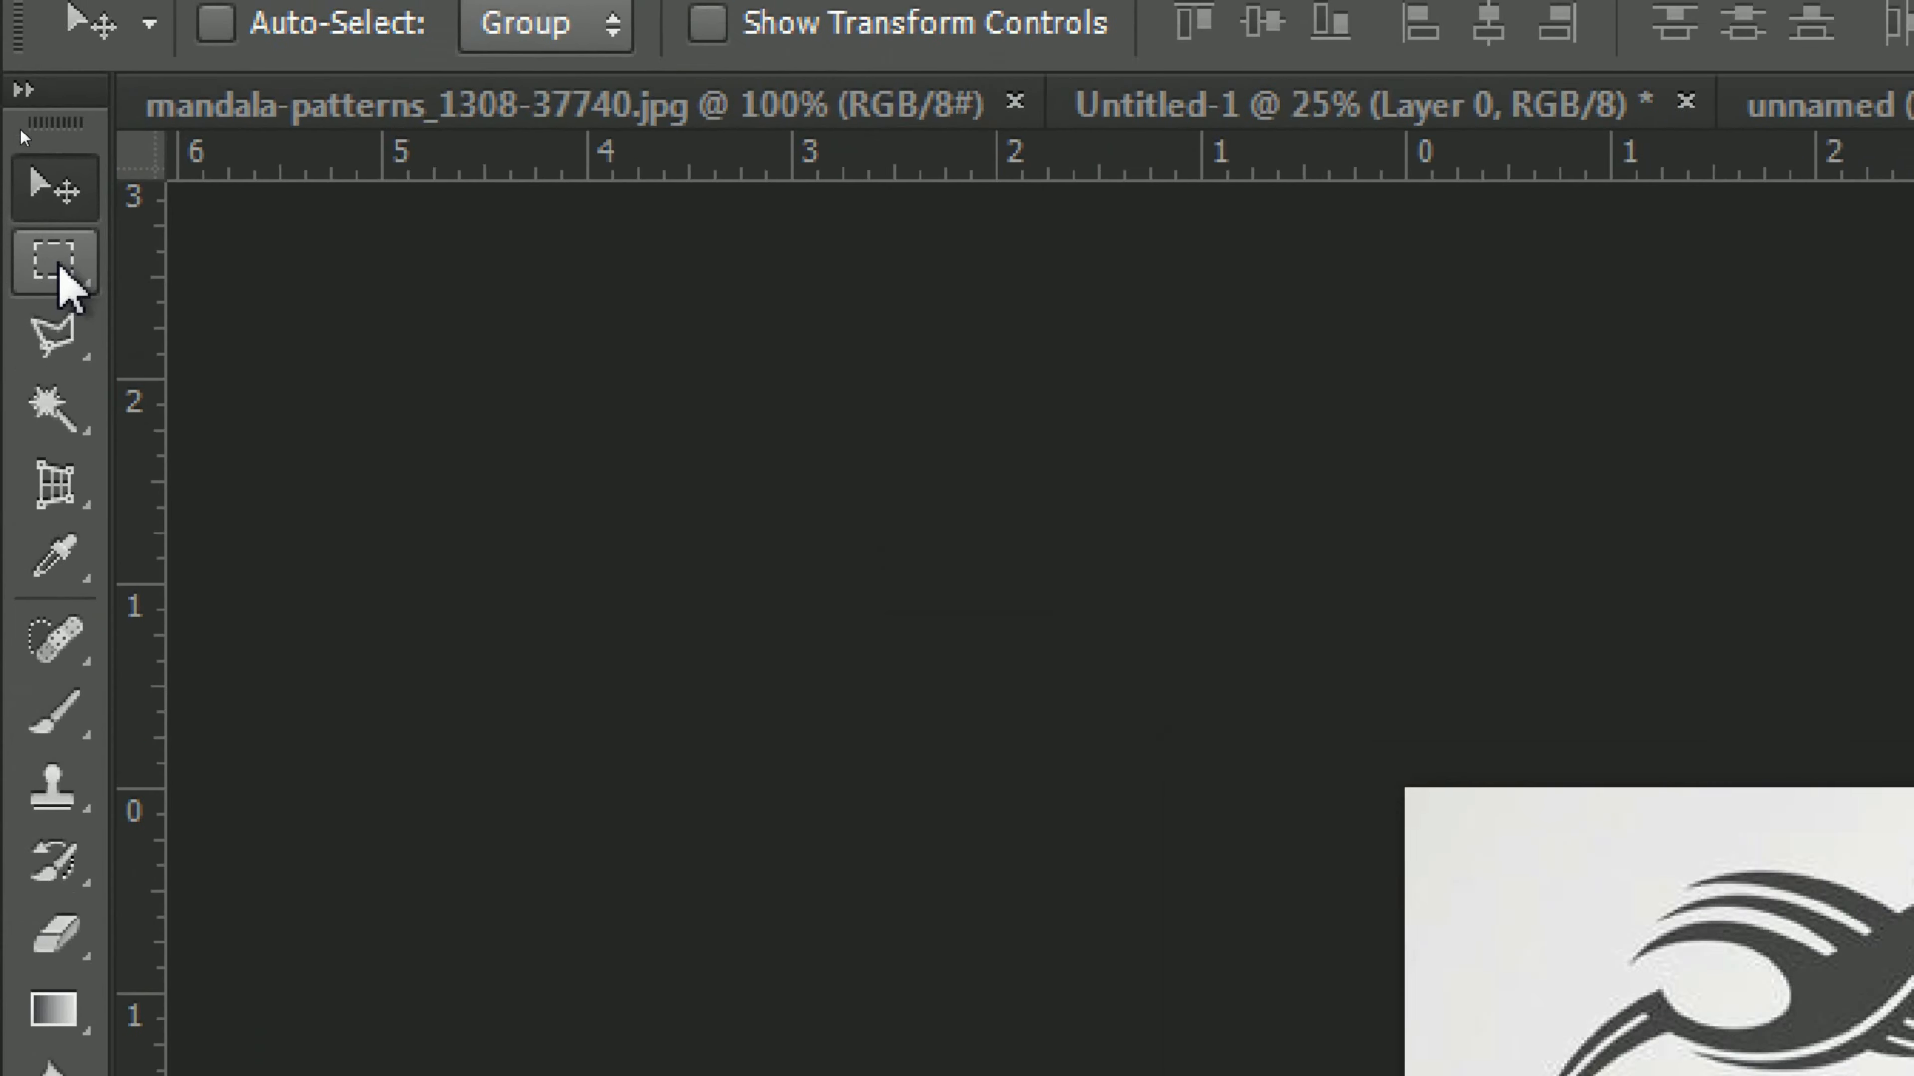
click(93, 297)
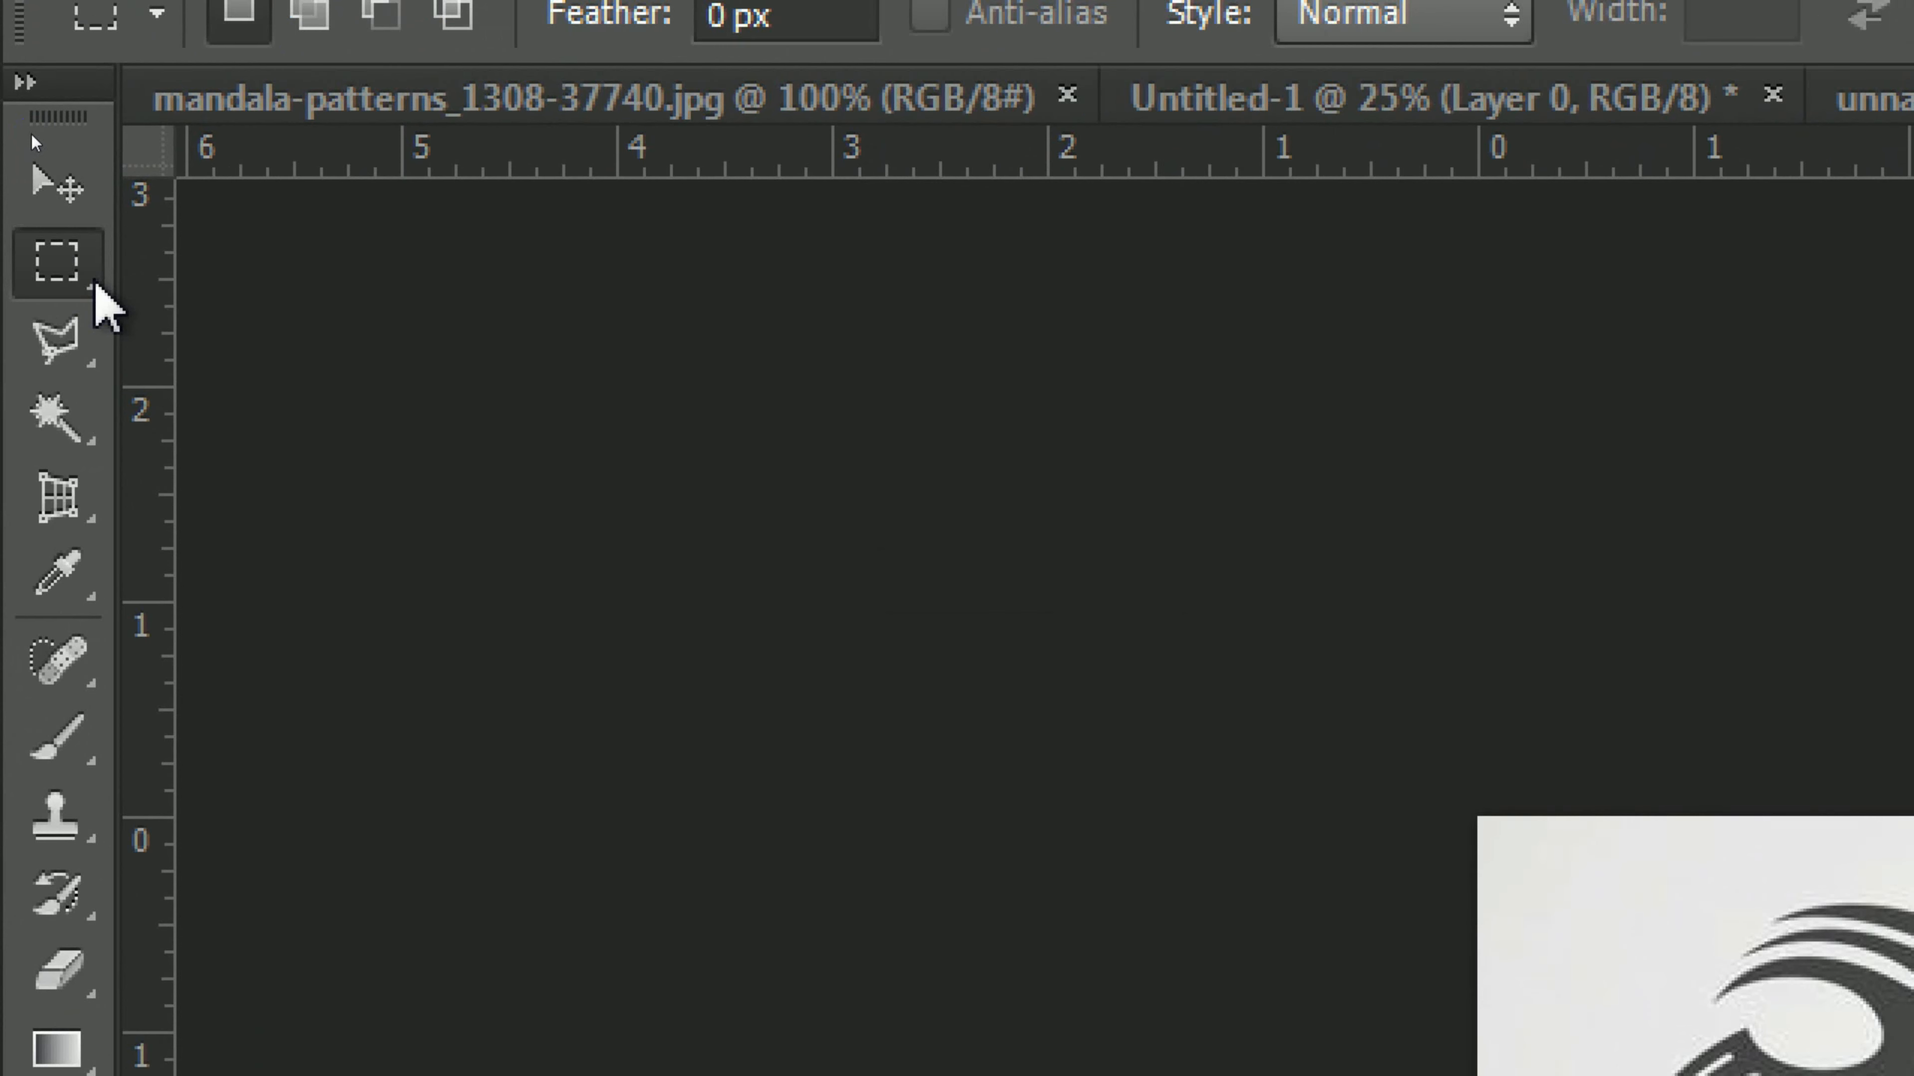
right_click(95, 286)
click(369, 261)
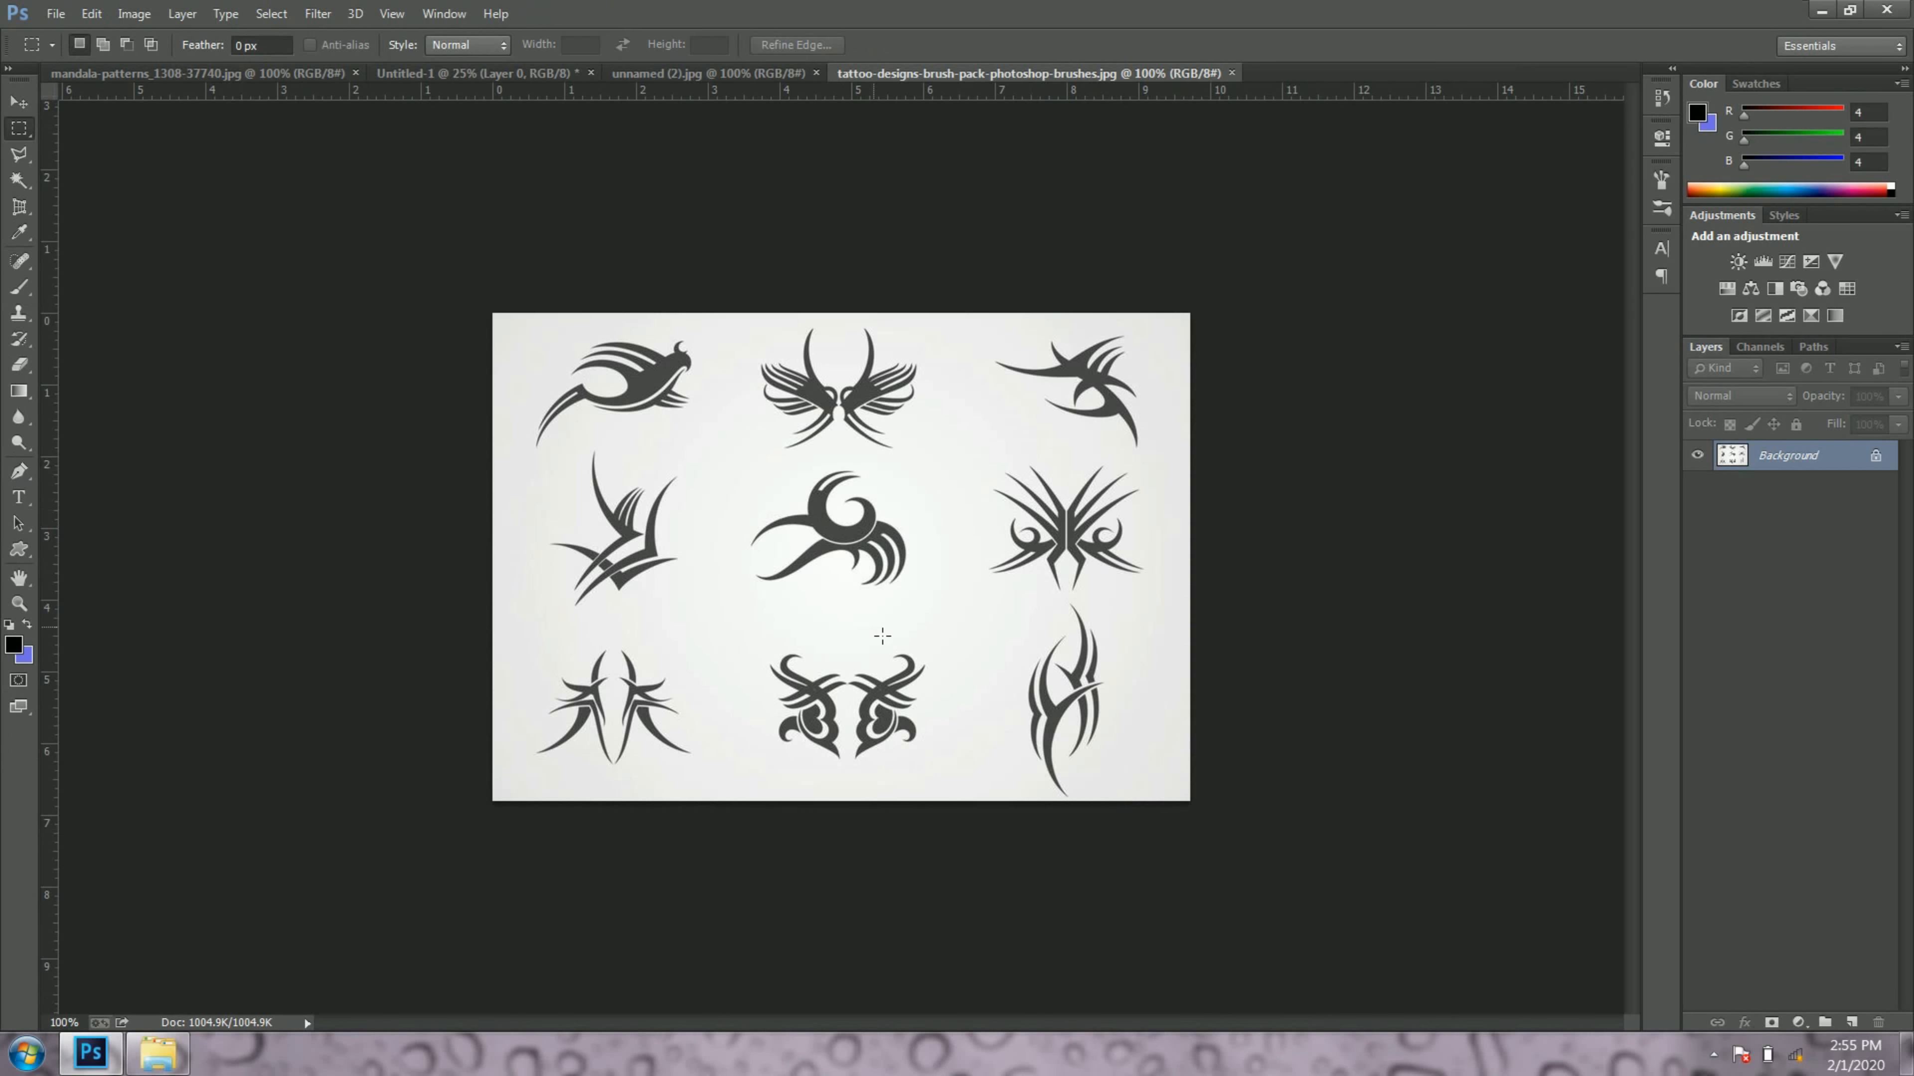
drag(739, 465, 930, 604)
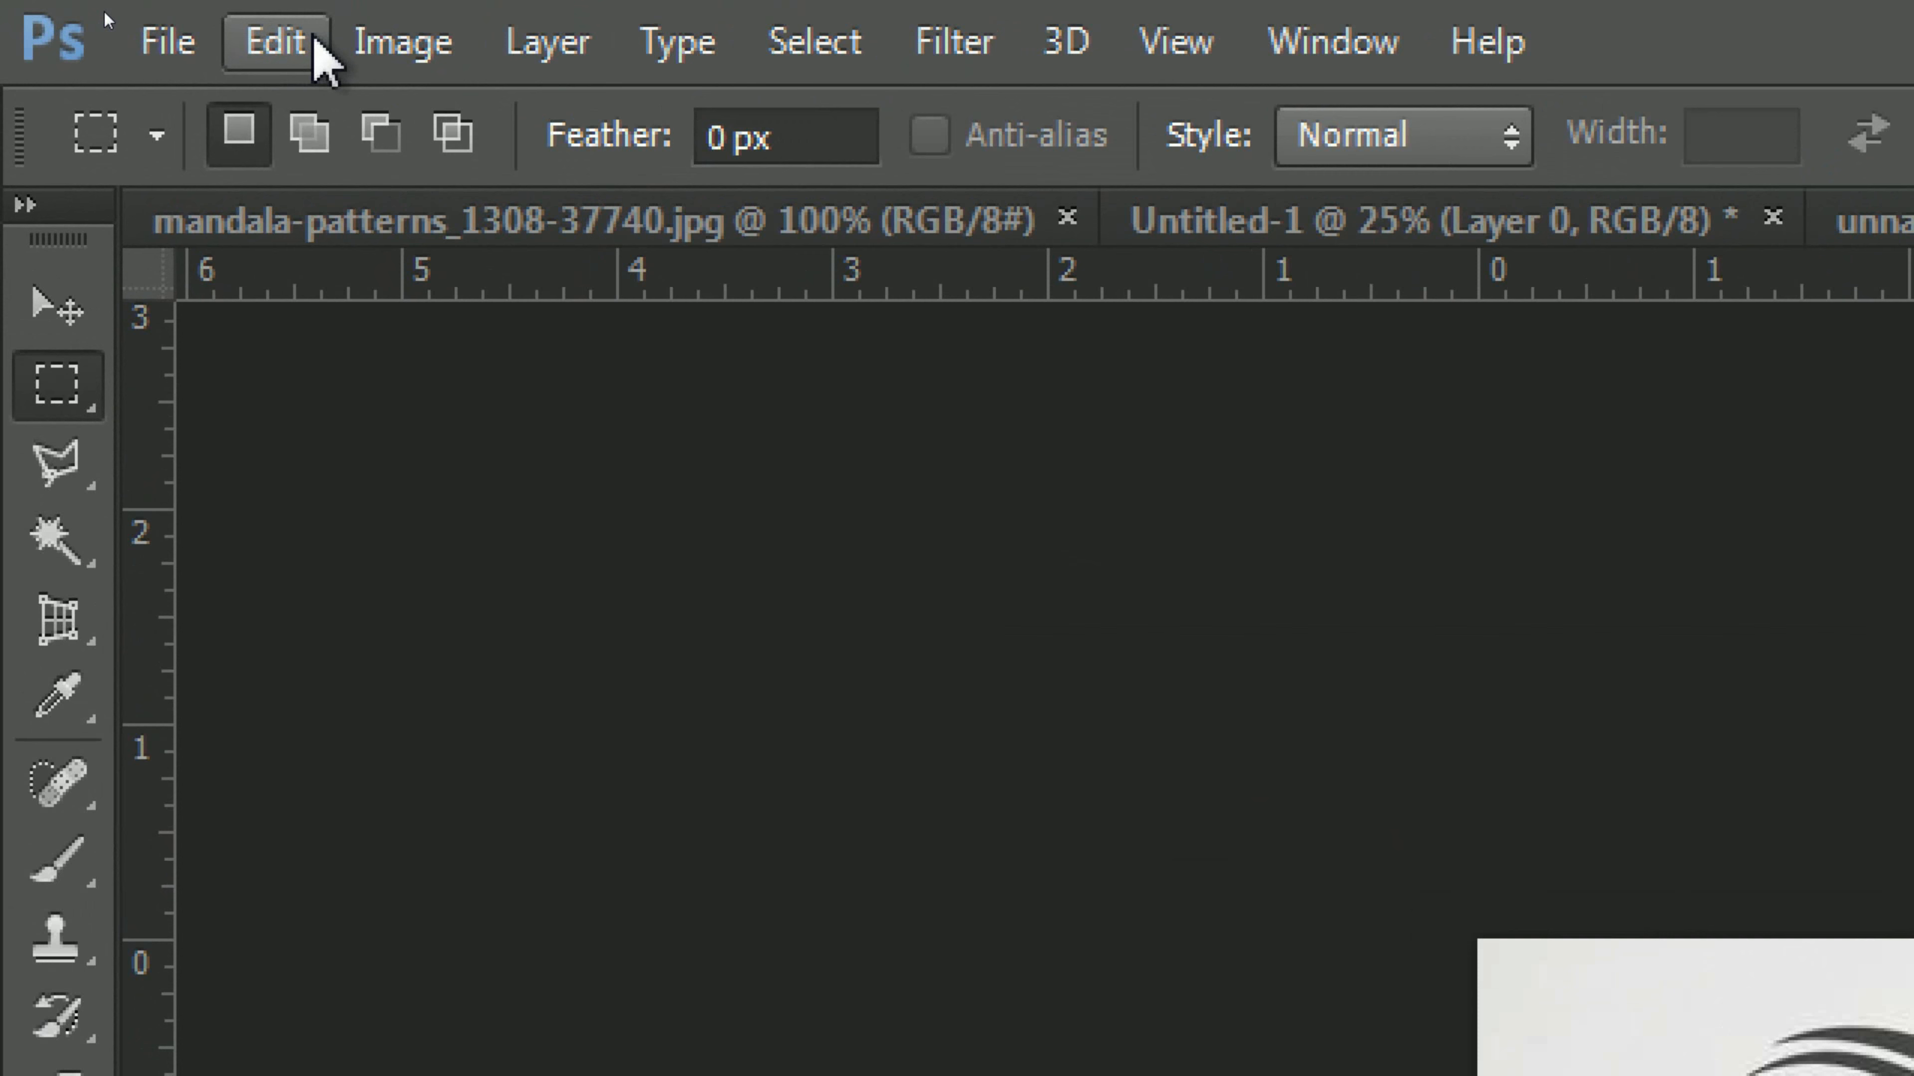
click(151, 22)
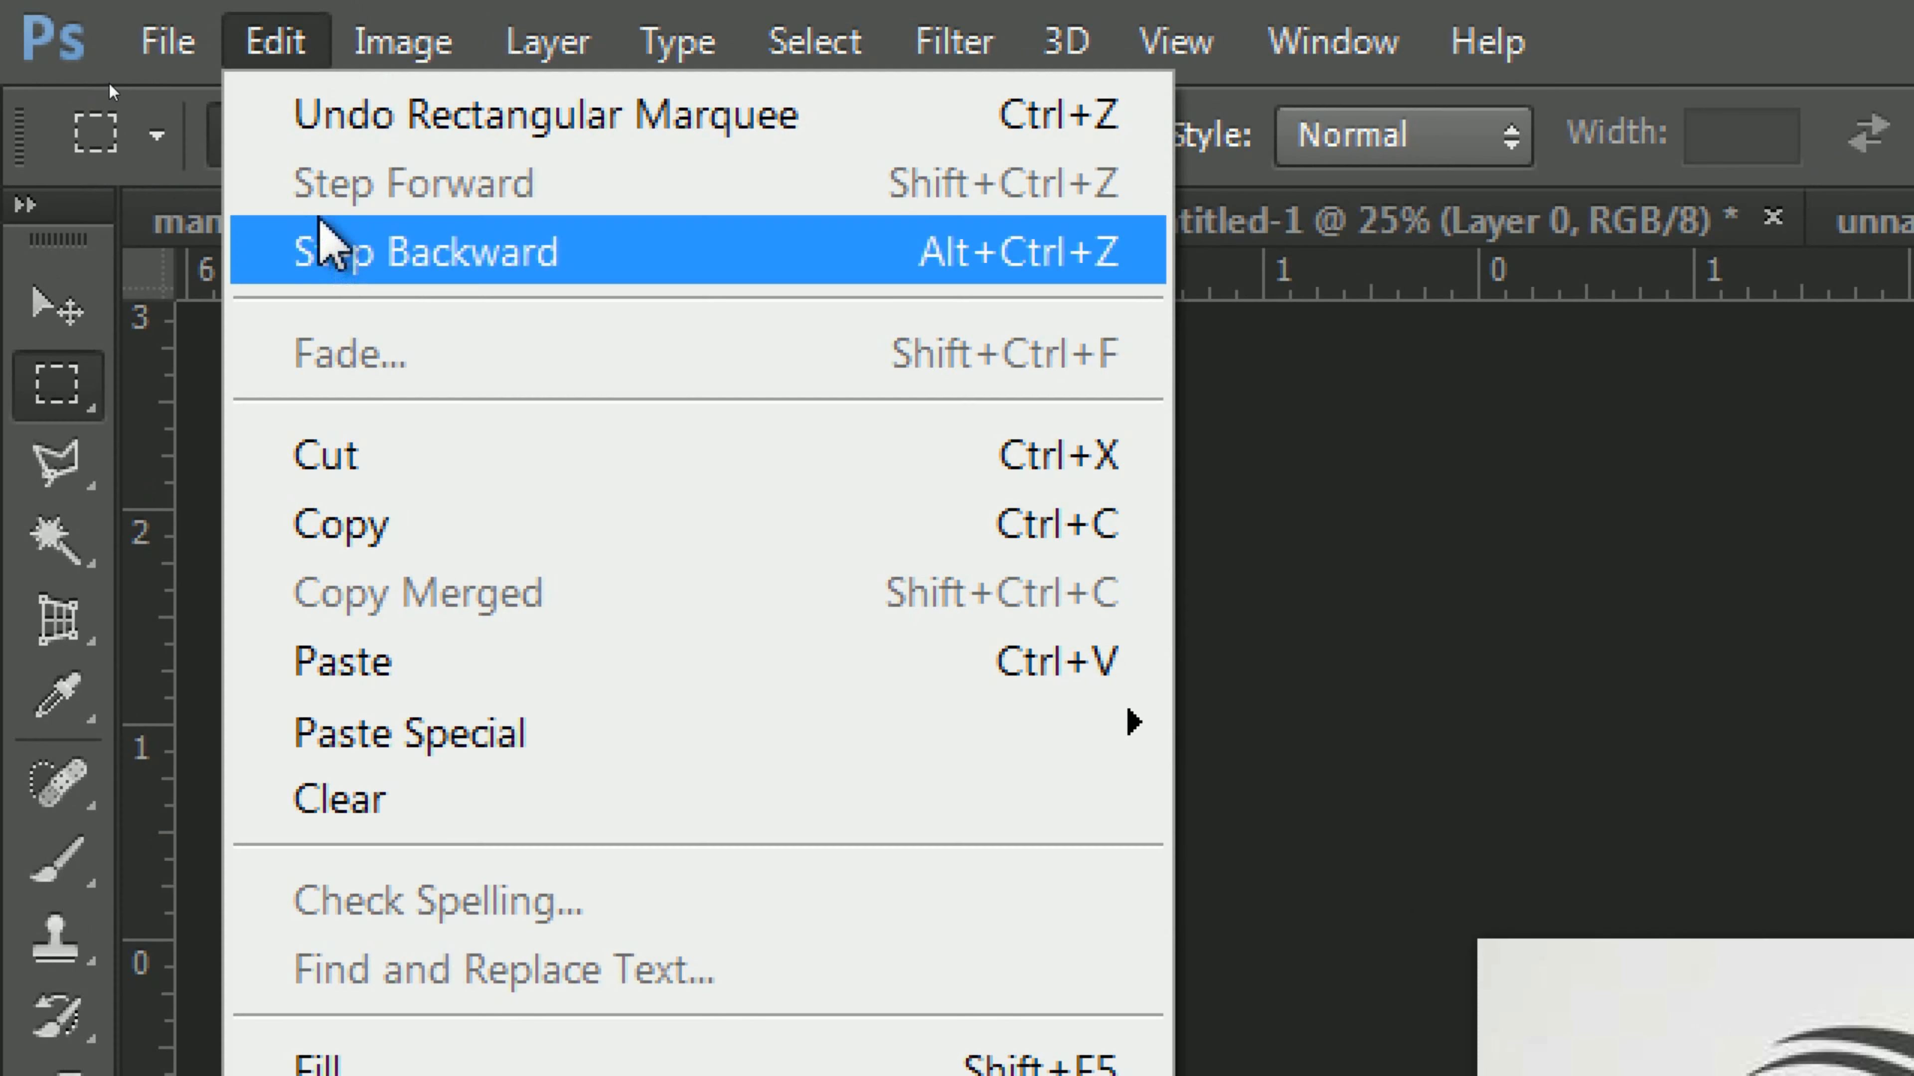
click(419, 556)
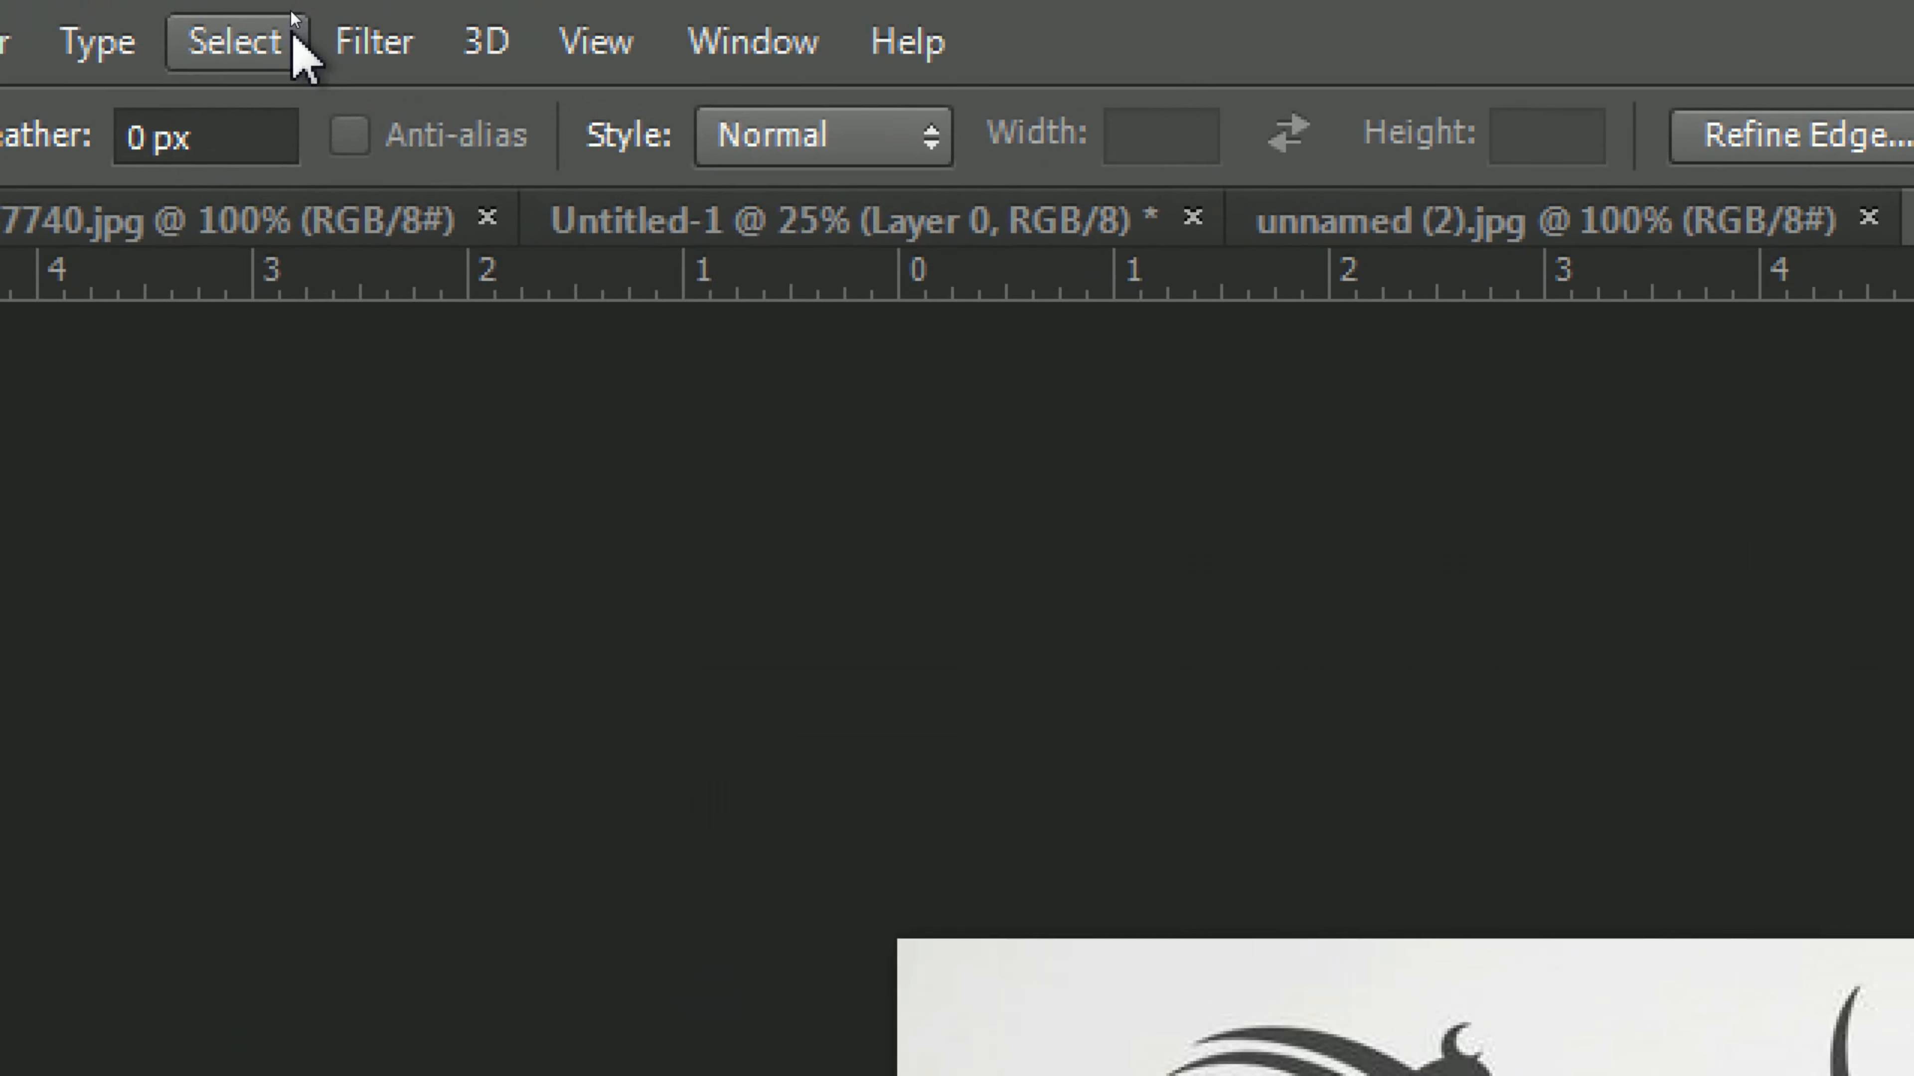
click(279, 14)
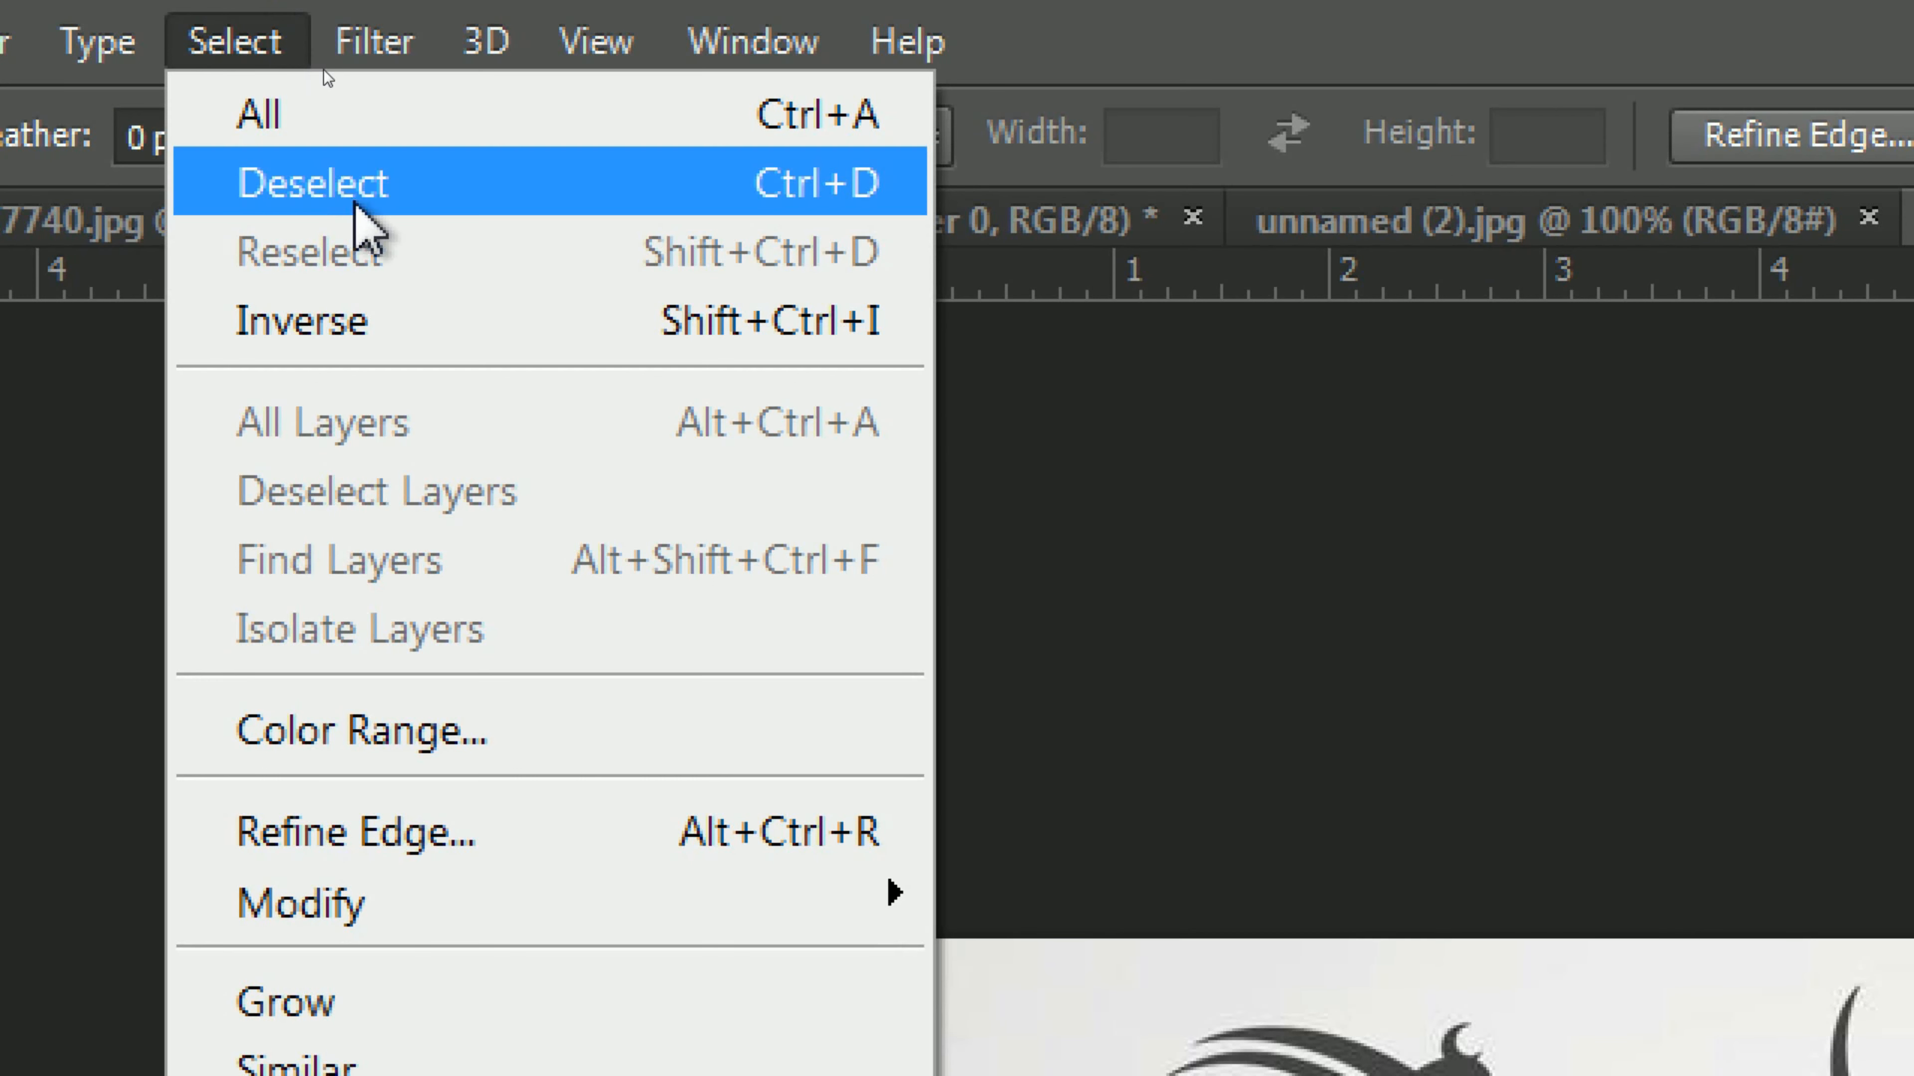
click(393, 211)
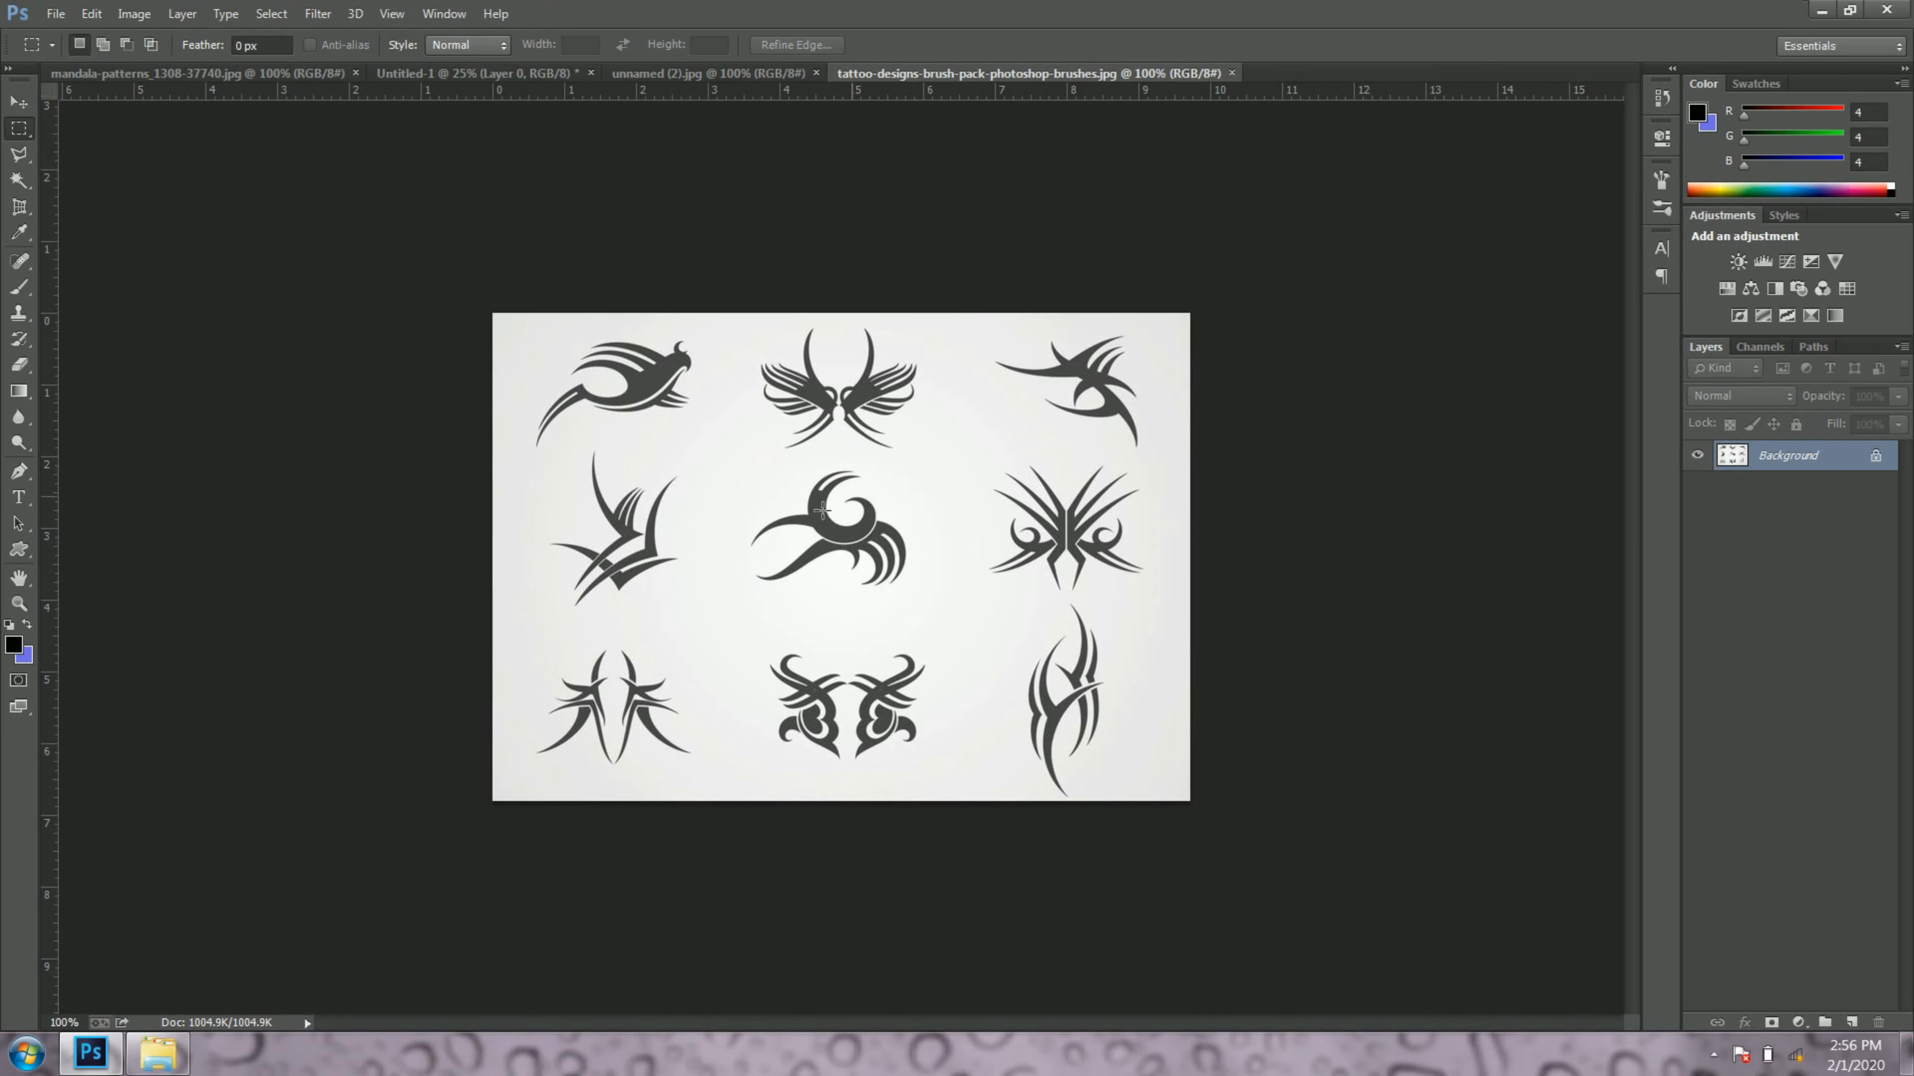
Step: Paste the copied tattoo design into the Untitled-1 document as a new layer
click(398, 75)
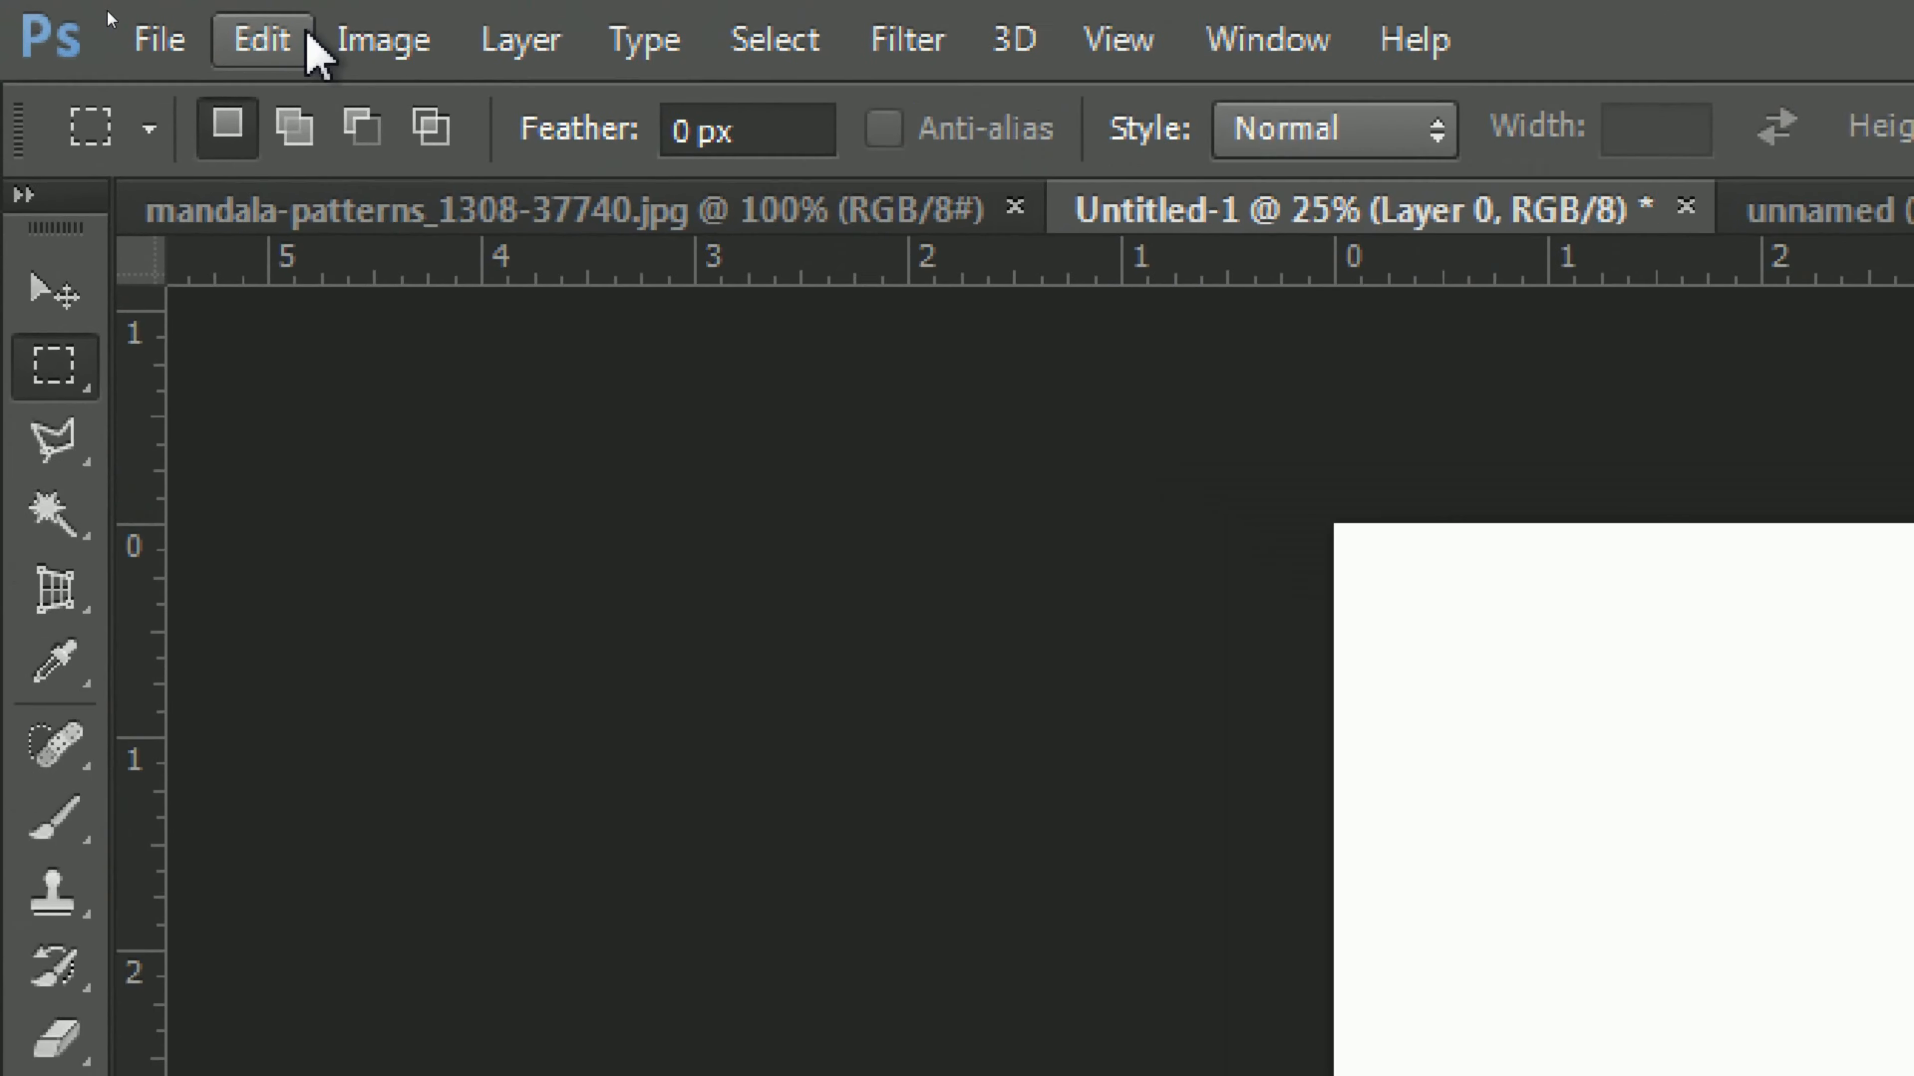
click(106, 12)
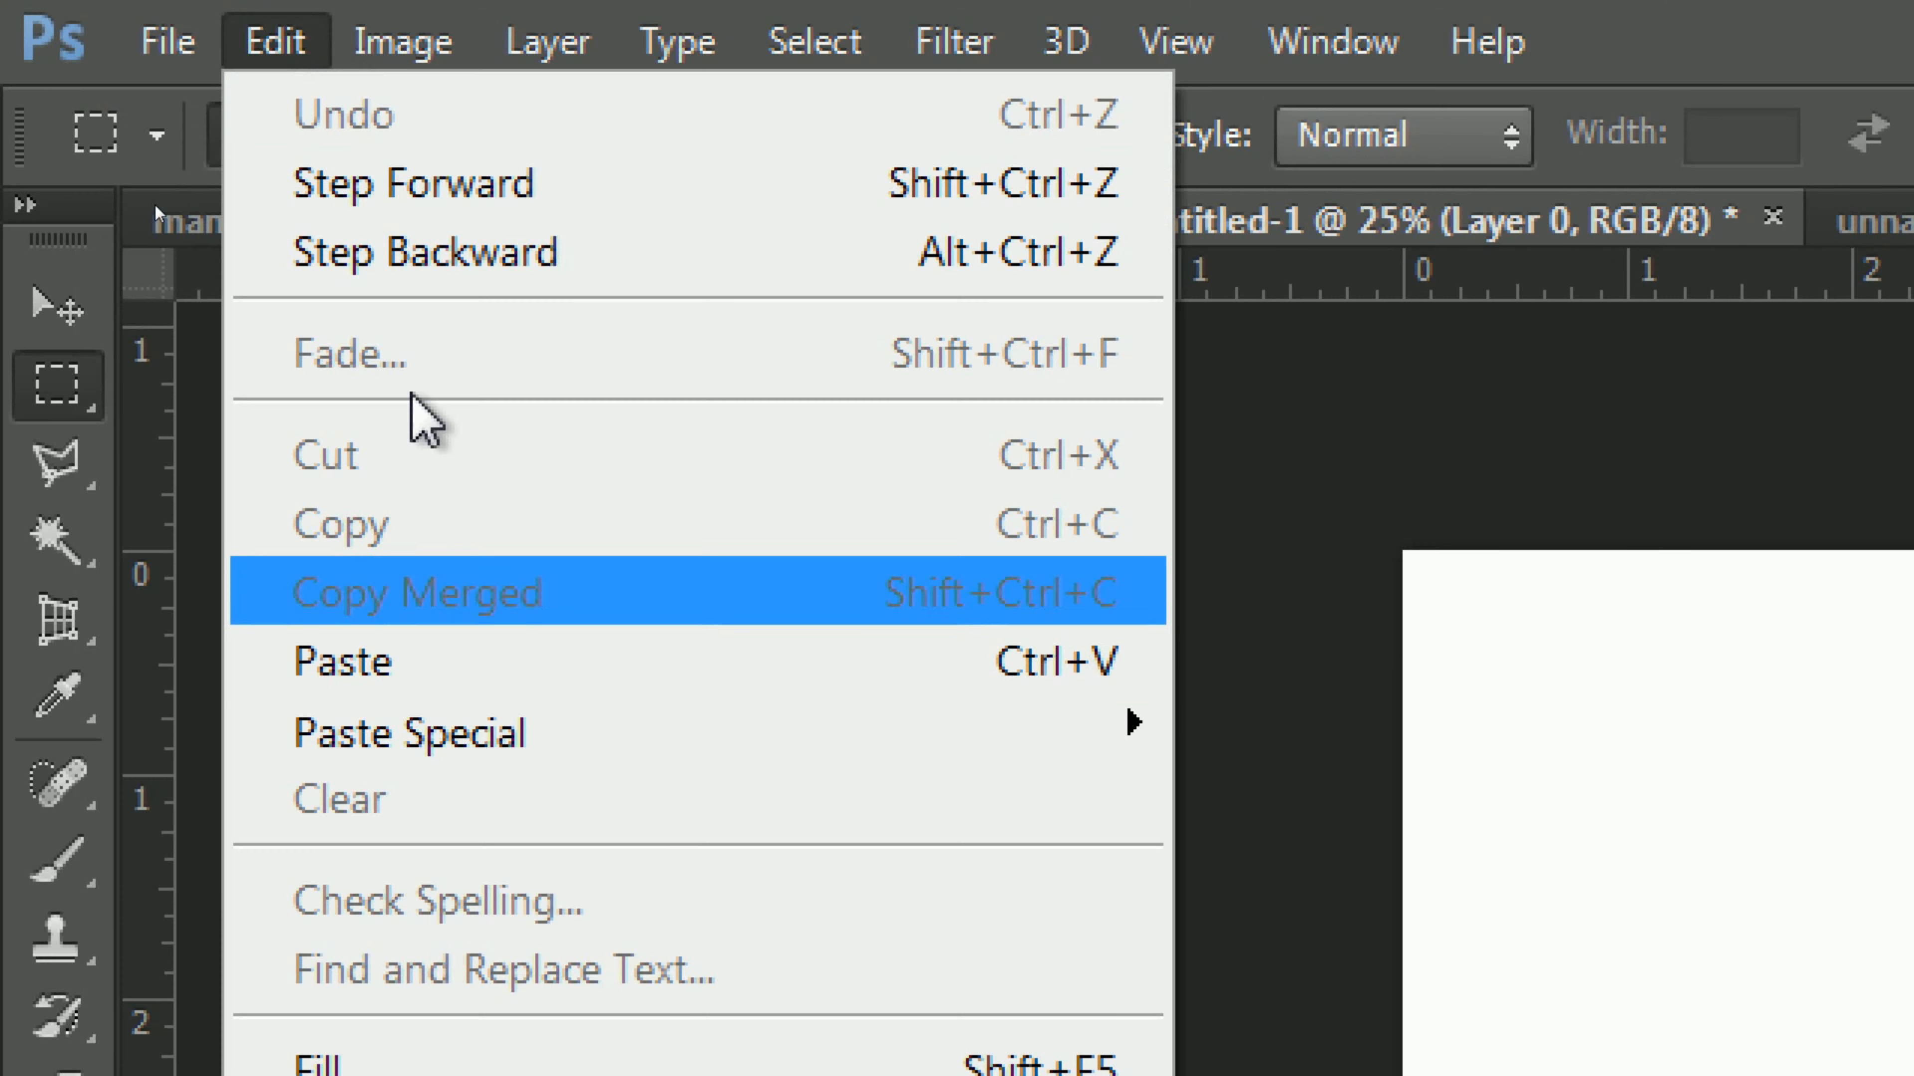
click(464, 640)
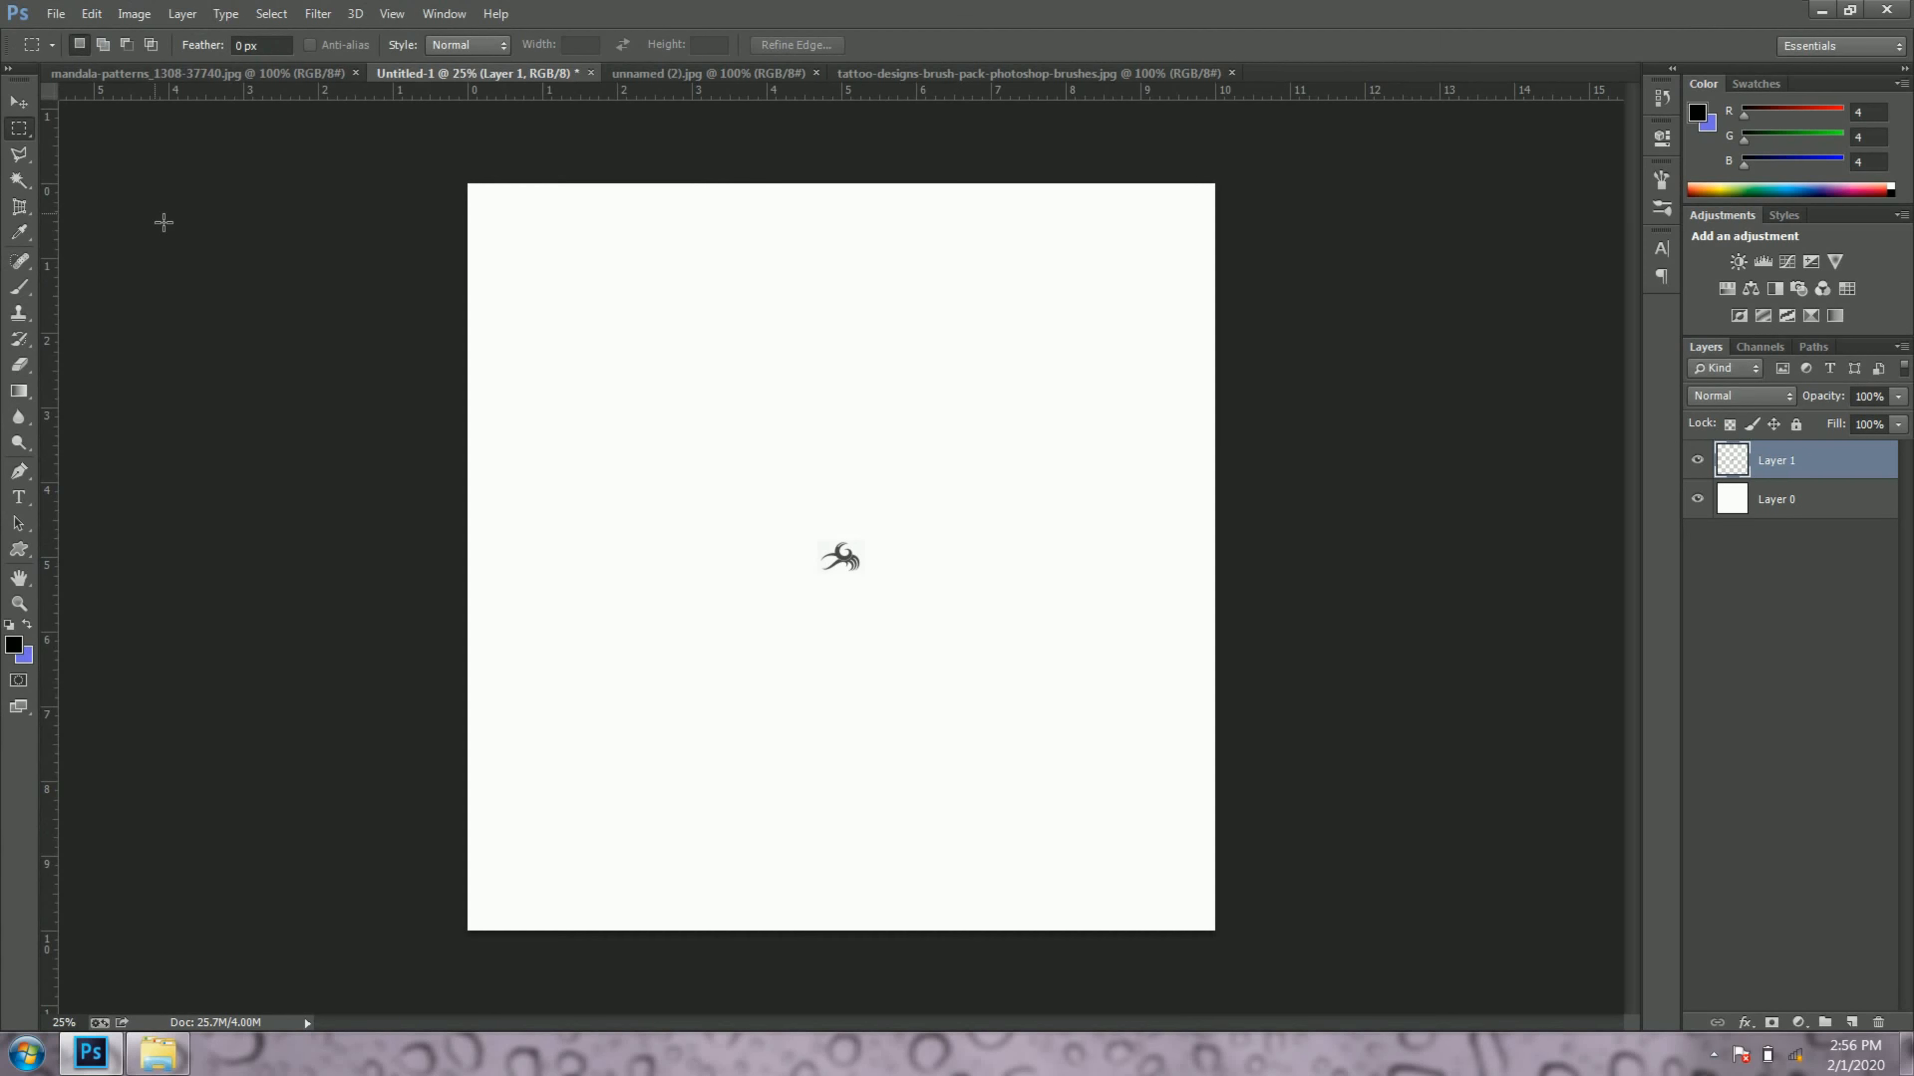
Step: Enlarge the pasted tattoo about its centre to about 586% with Free Transform
key(v)
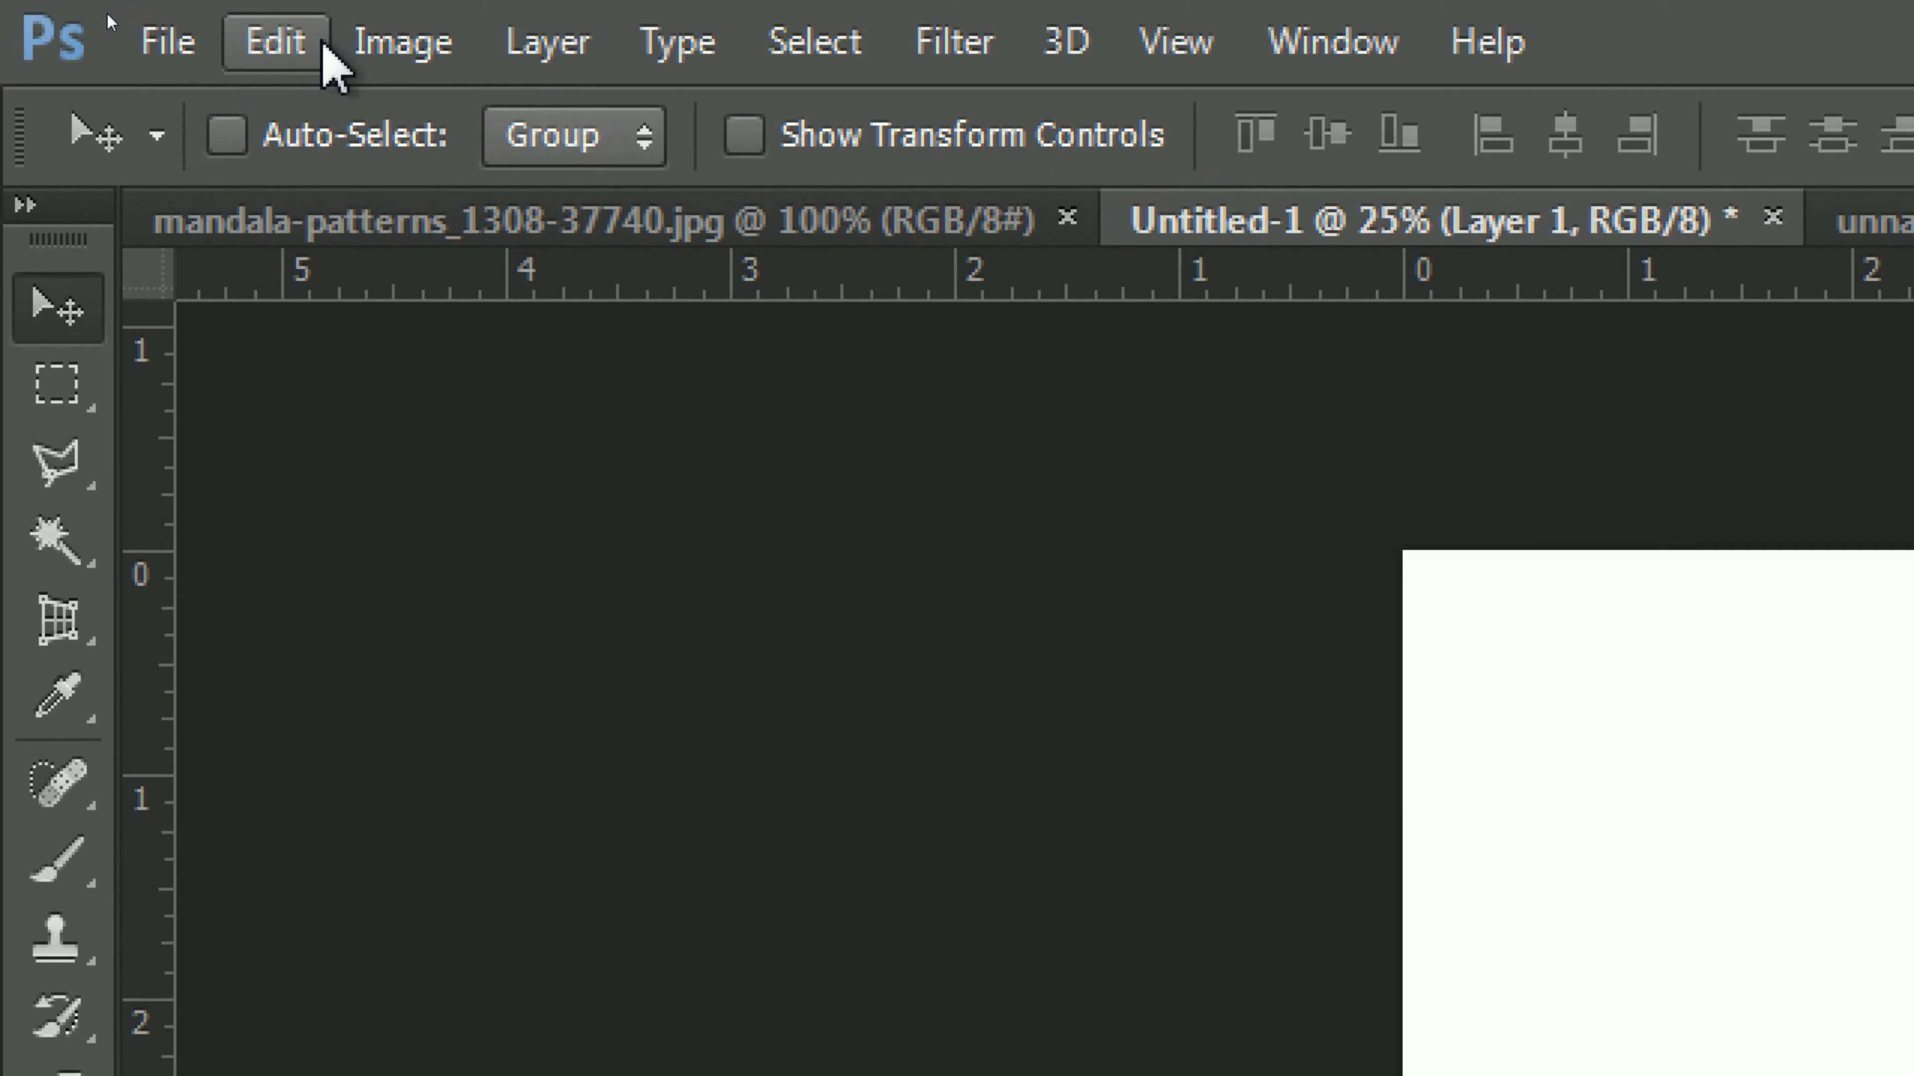
click(105, 14)
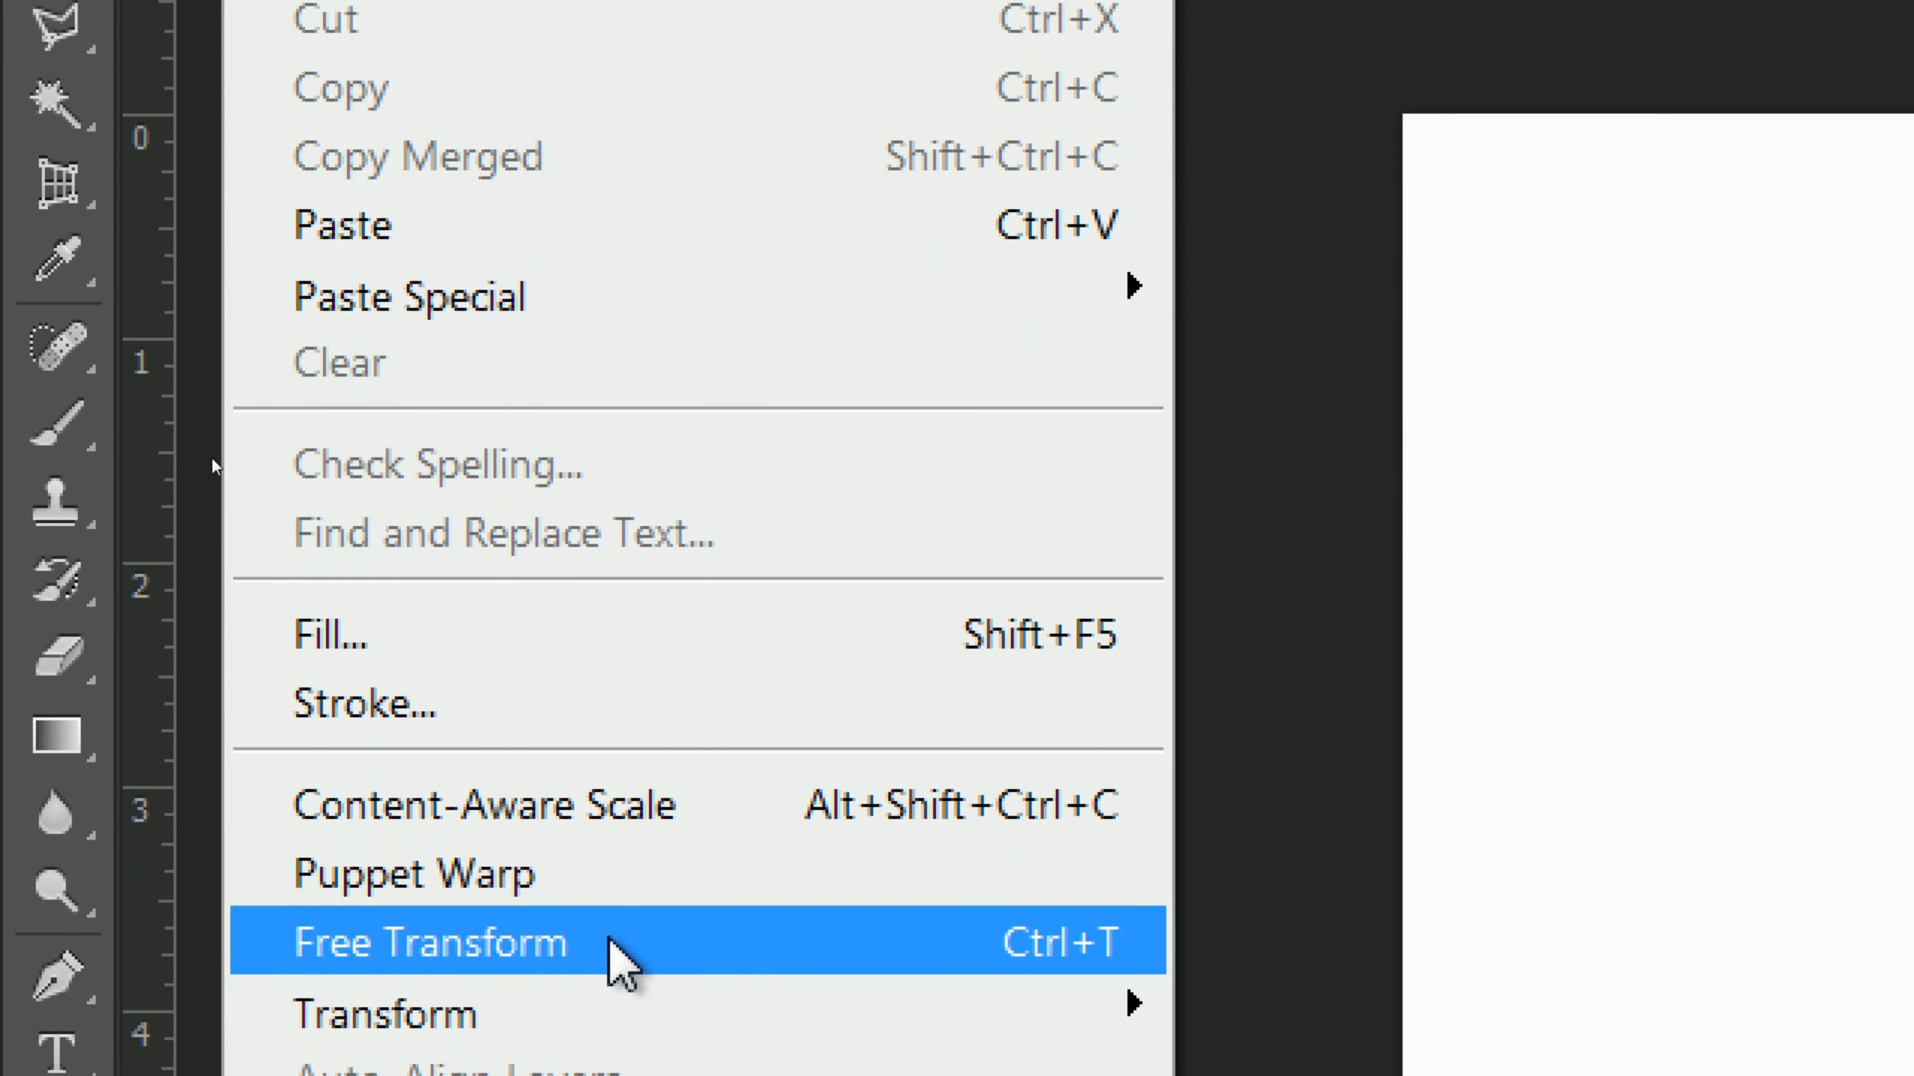
click(641, 941)
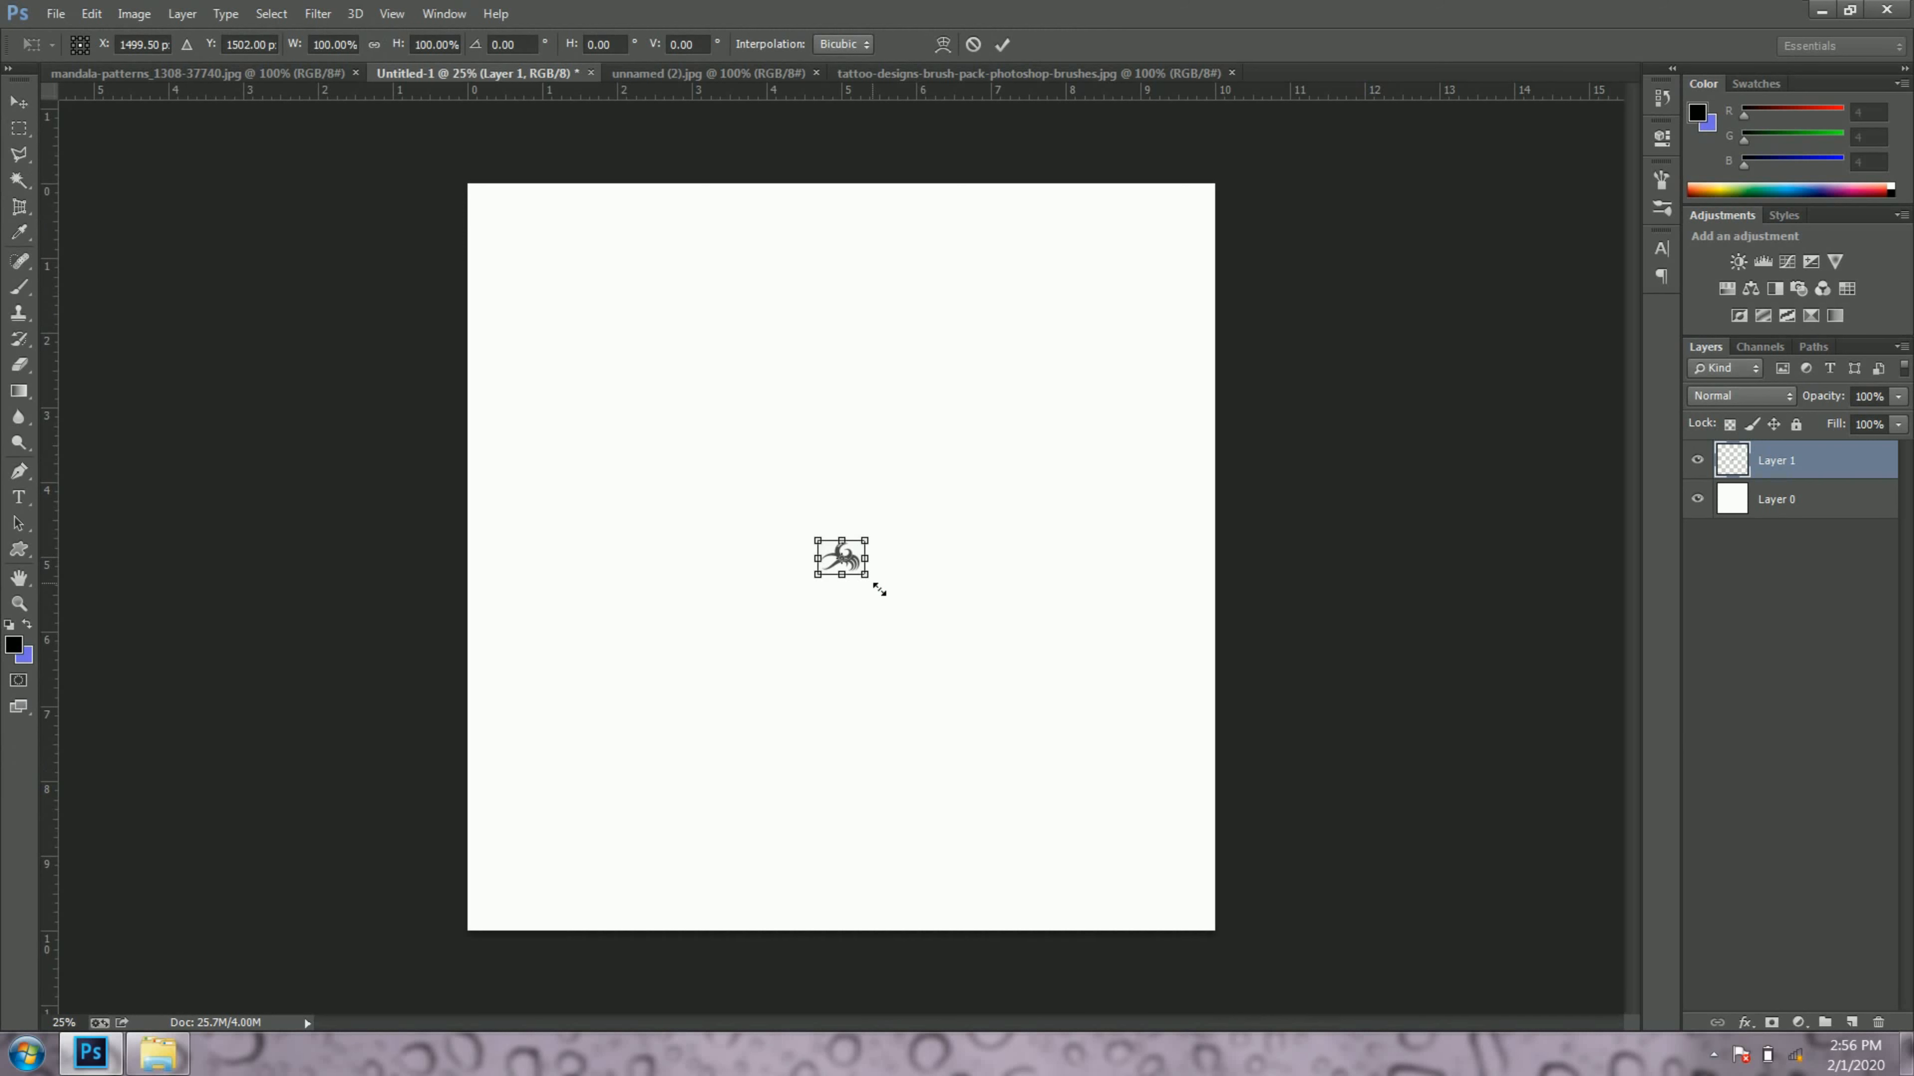
drag(872, 586, 993, 663)
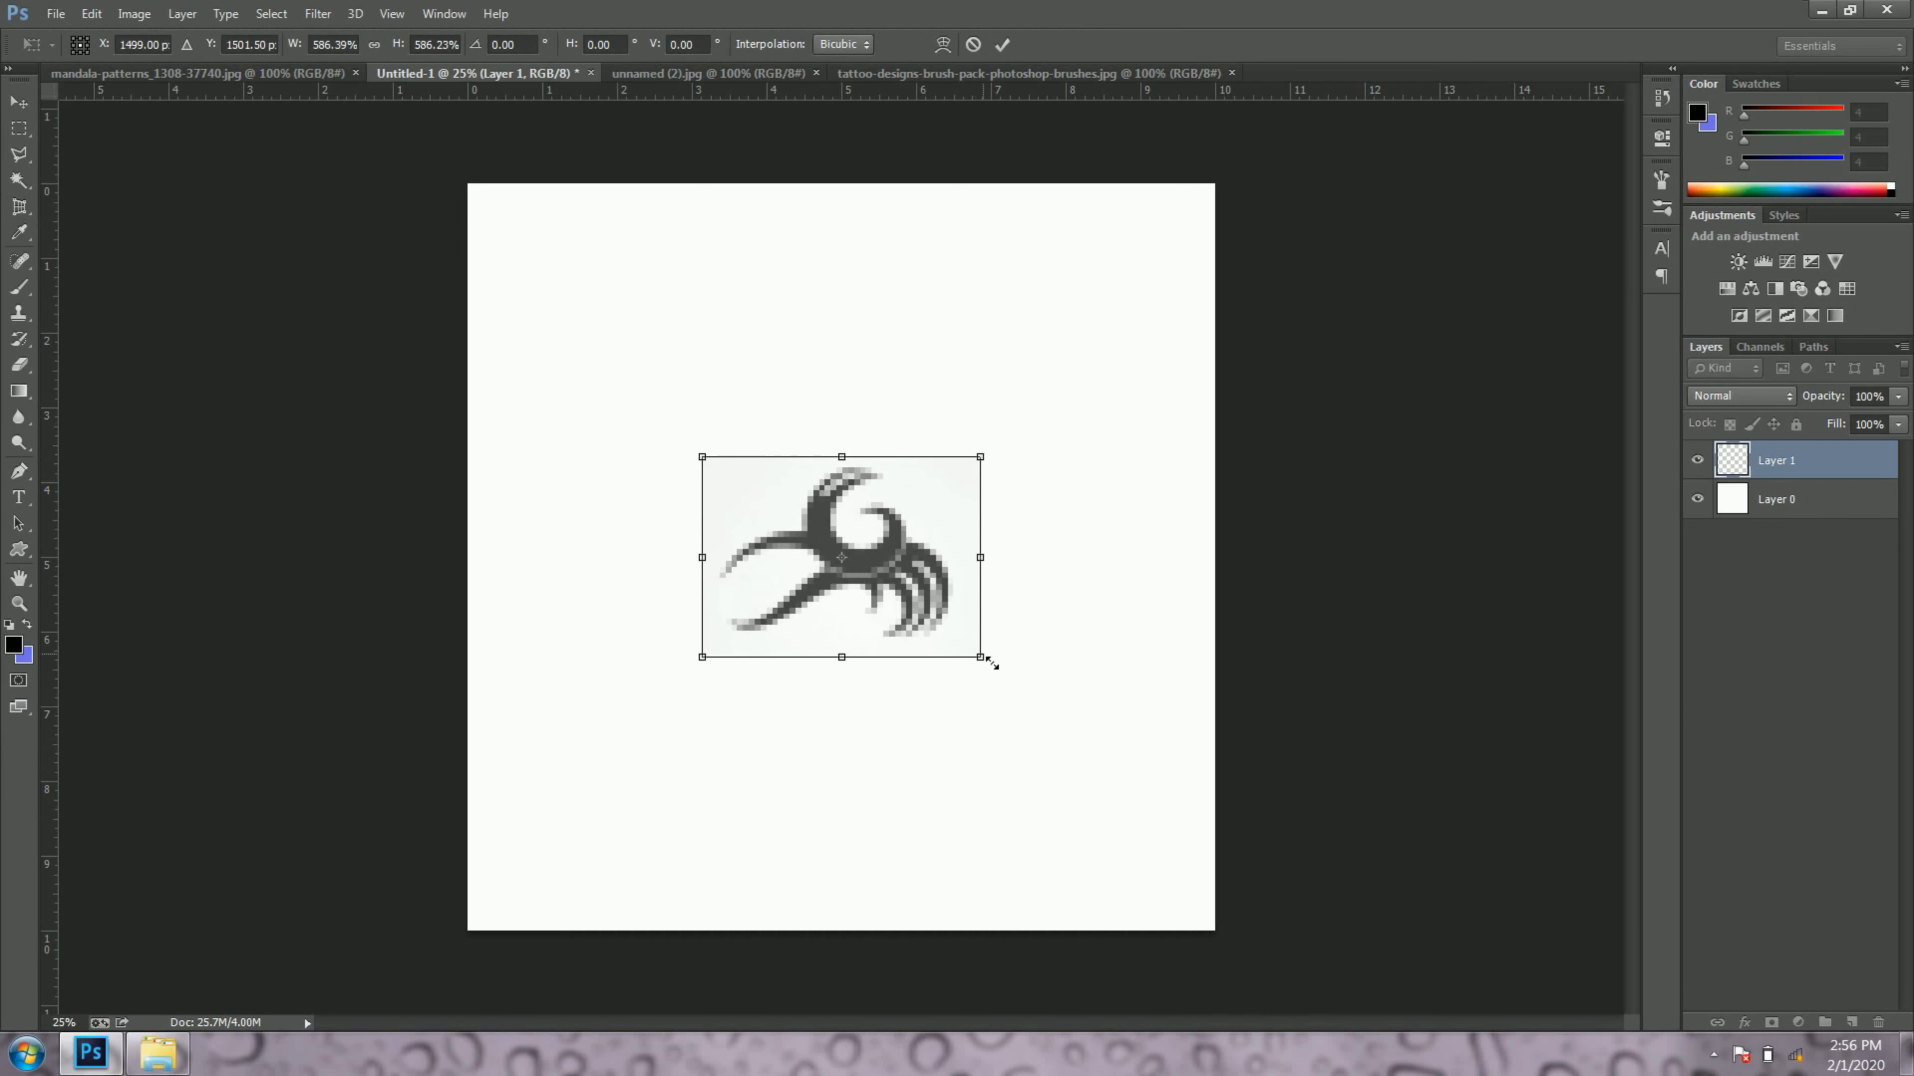
click(1002, 44)
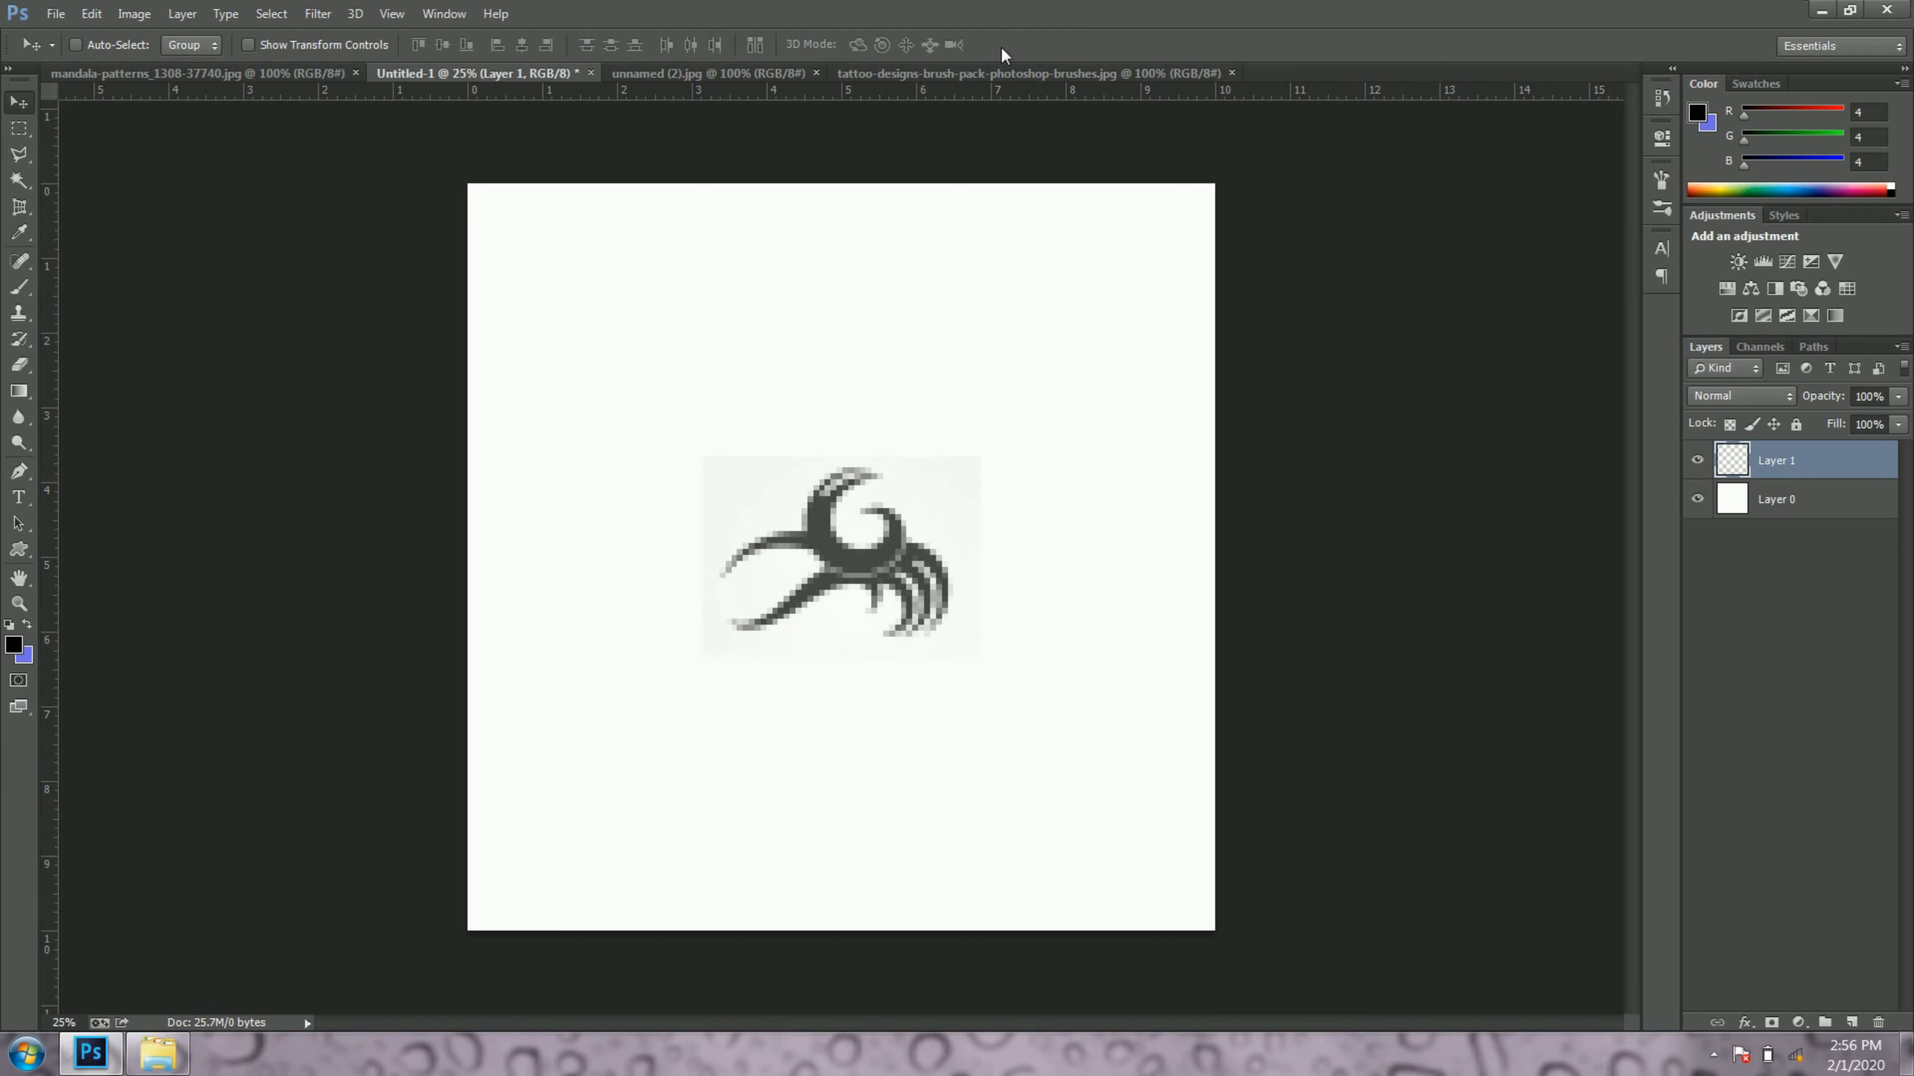
Step: Check both layers by toggling their visibility, leave them visible, and rename the tattoo layer to "brush"
click(1697, 460)
click(1697, 460)
click(1697, 498)
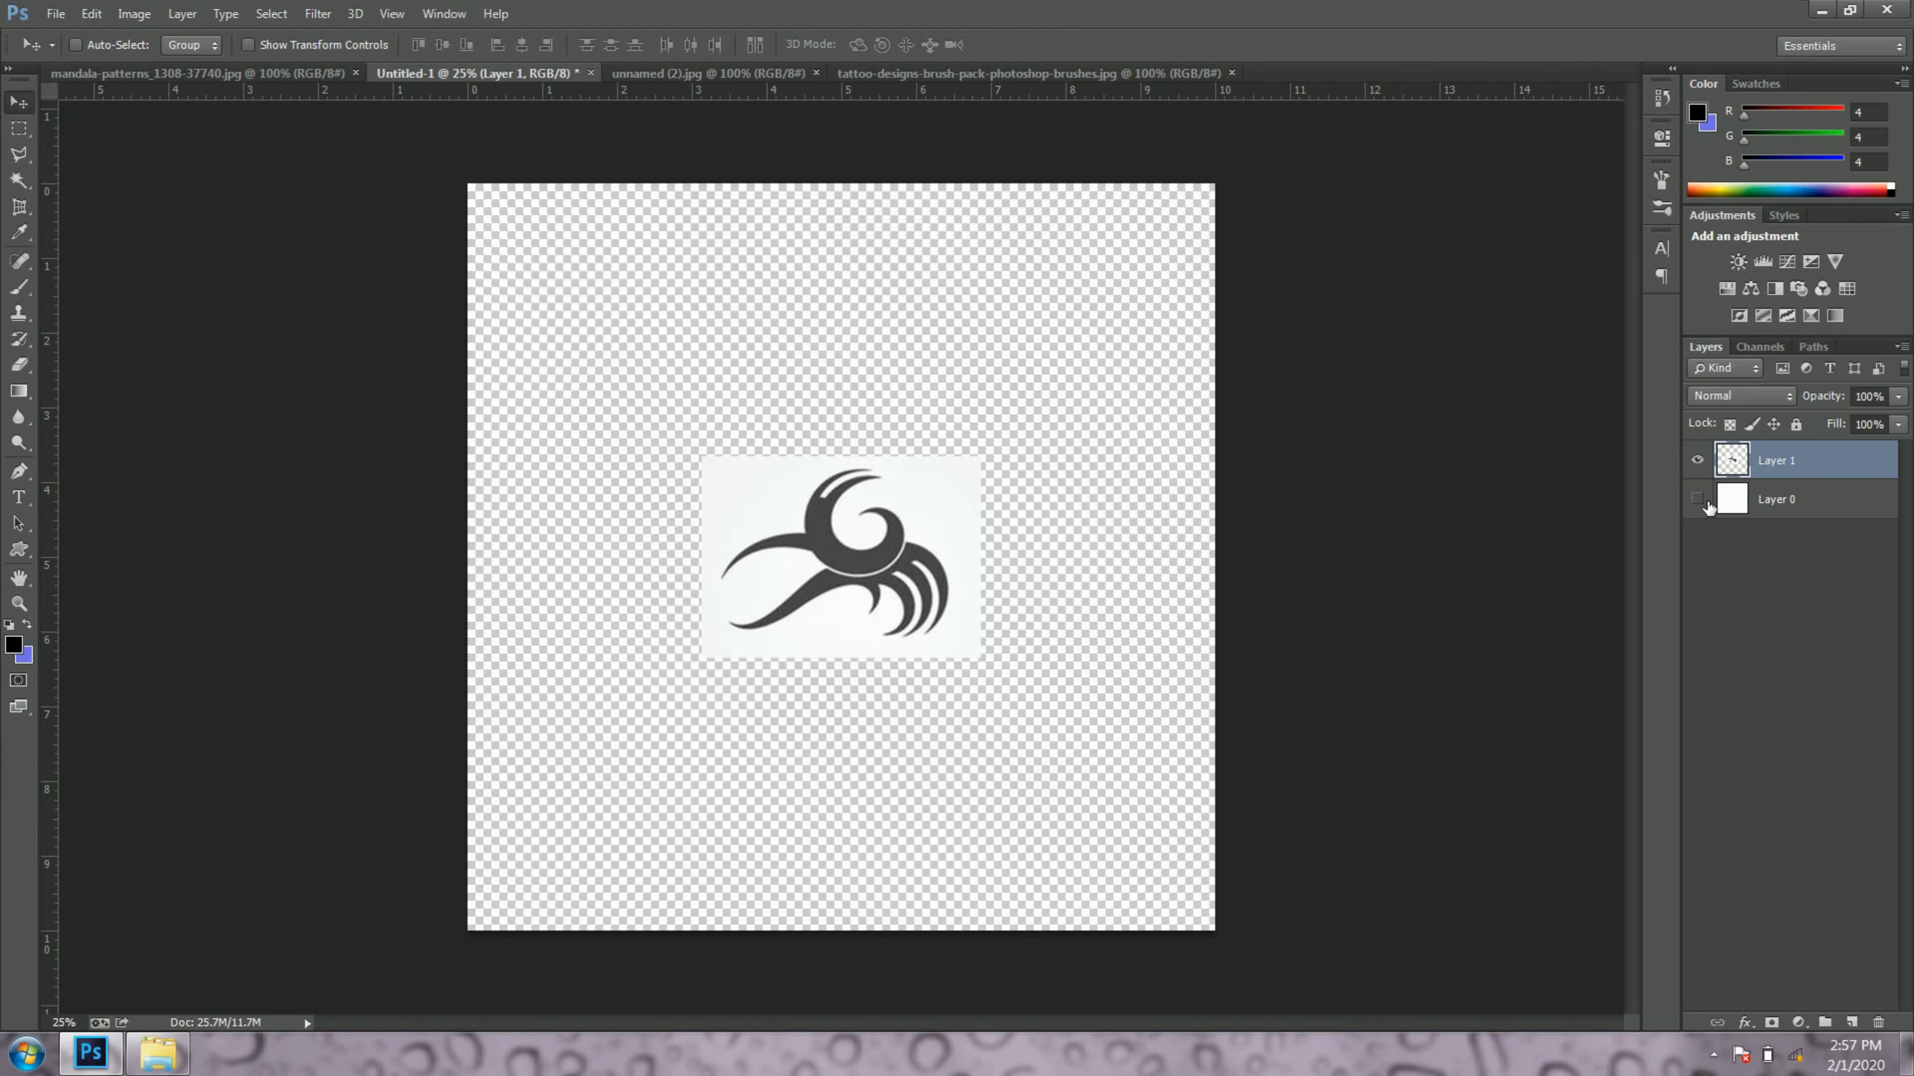
click(1704, 460)
click(1697, 499)
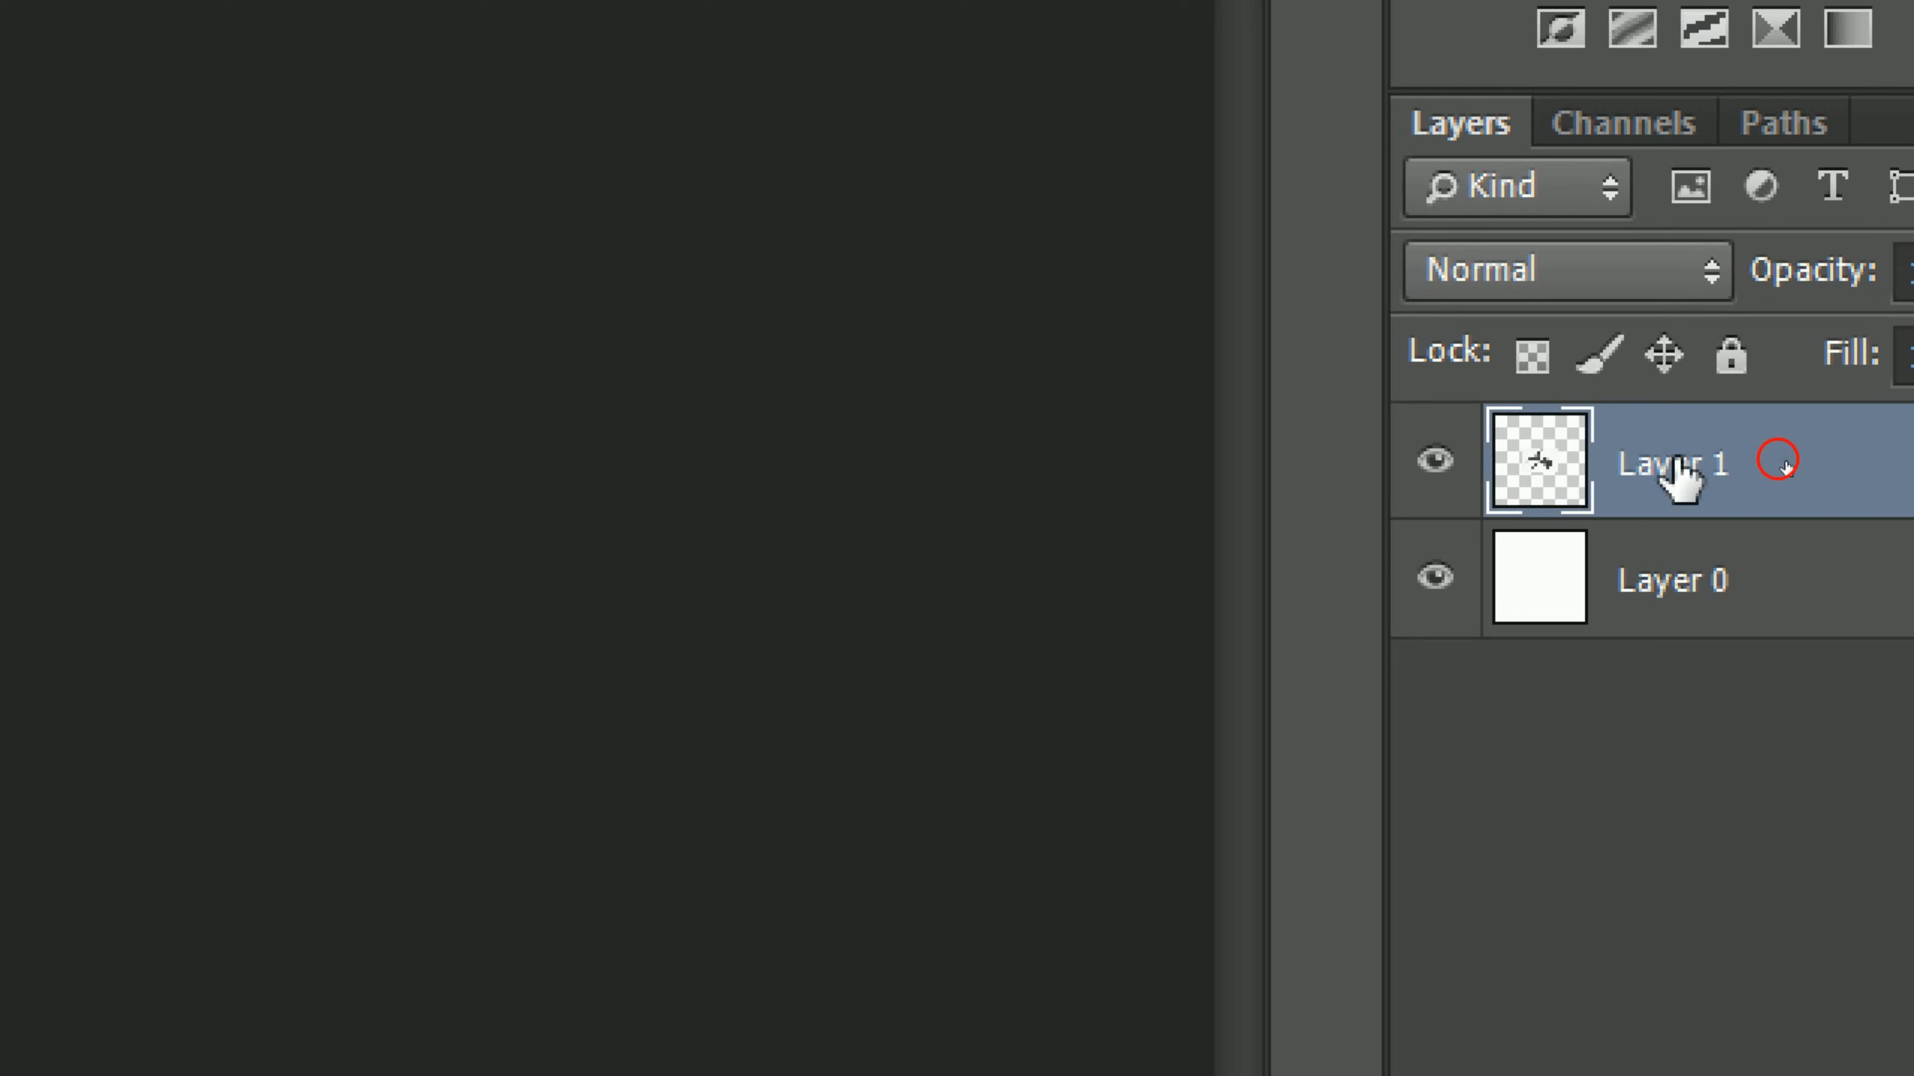
double_click(1778, 459)
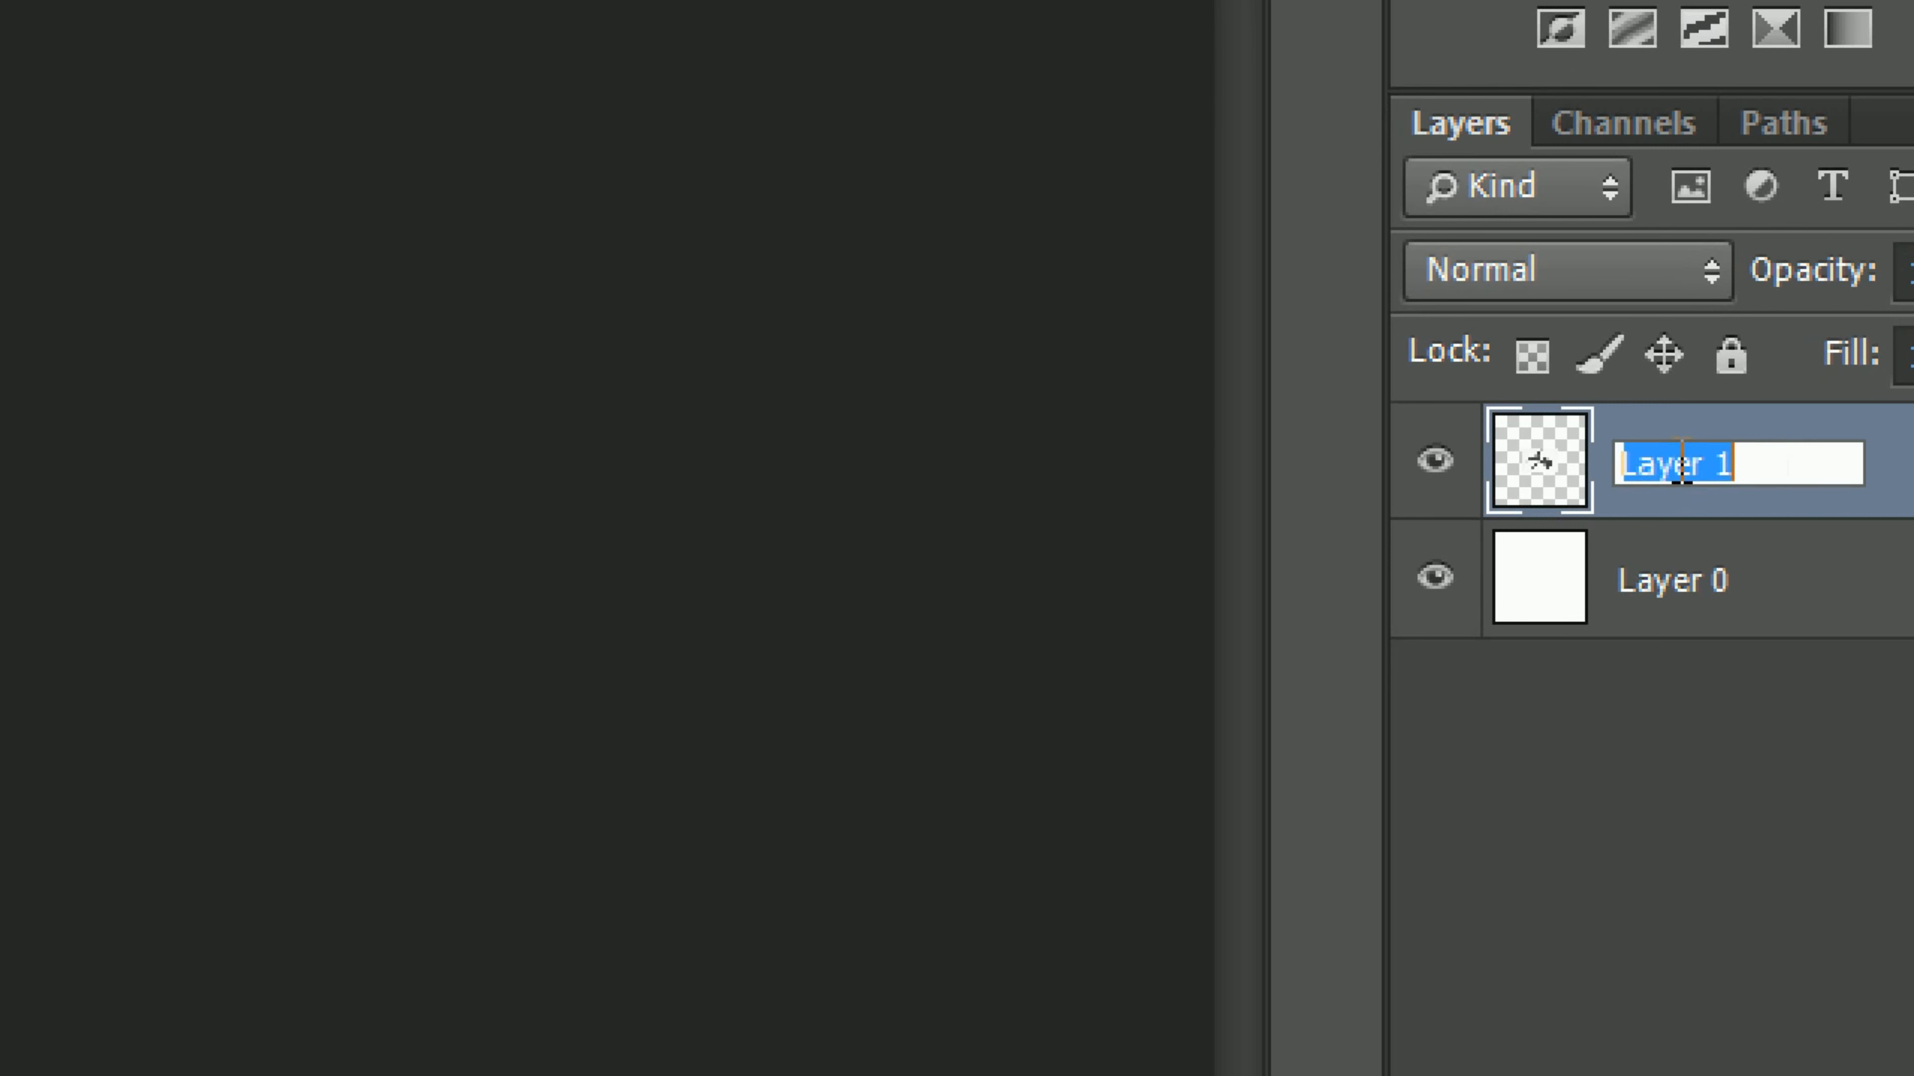
text(brush)
key(Return)
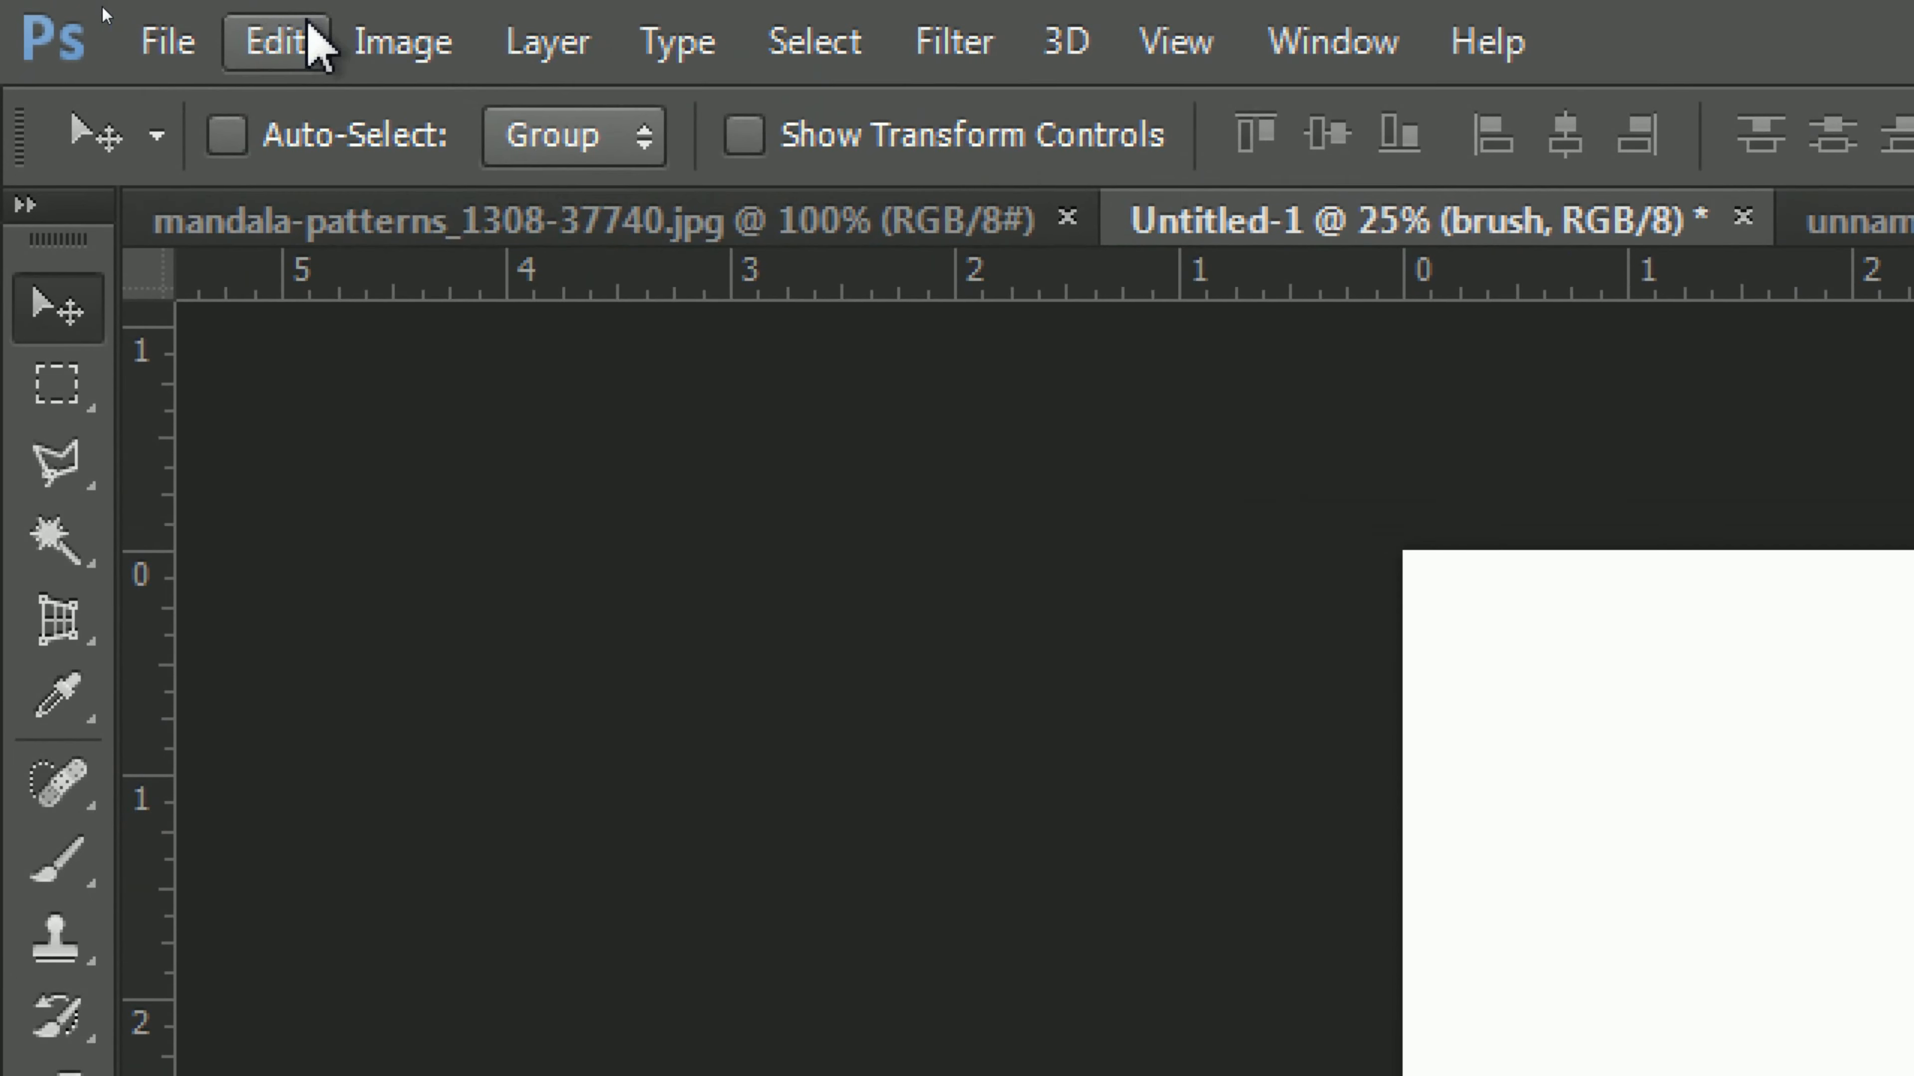
Step: Define a brush preset named "Sampled Brush 3" from the tattoo layer and delete the "brush" layer
click(101, 14)
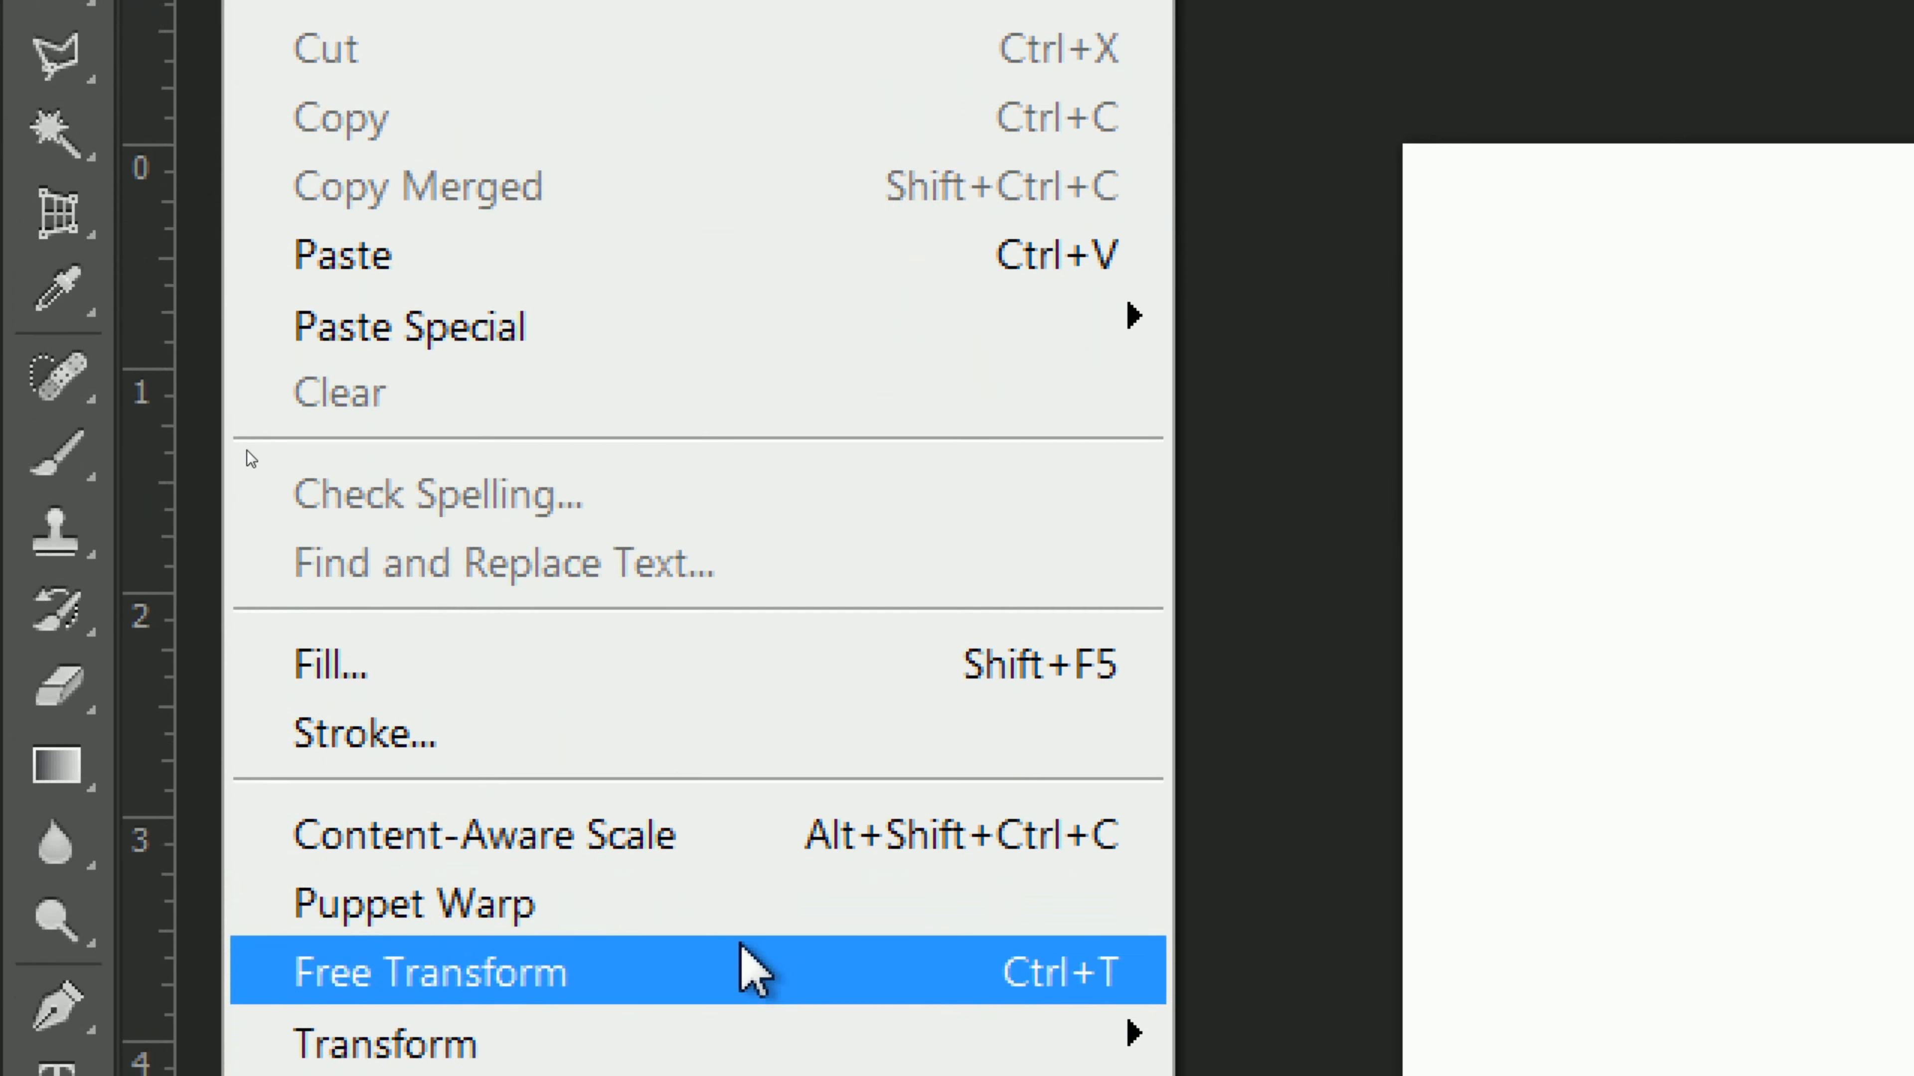
click(858, 948)
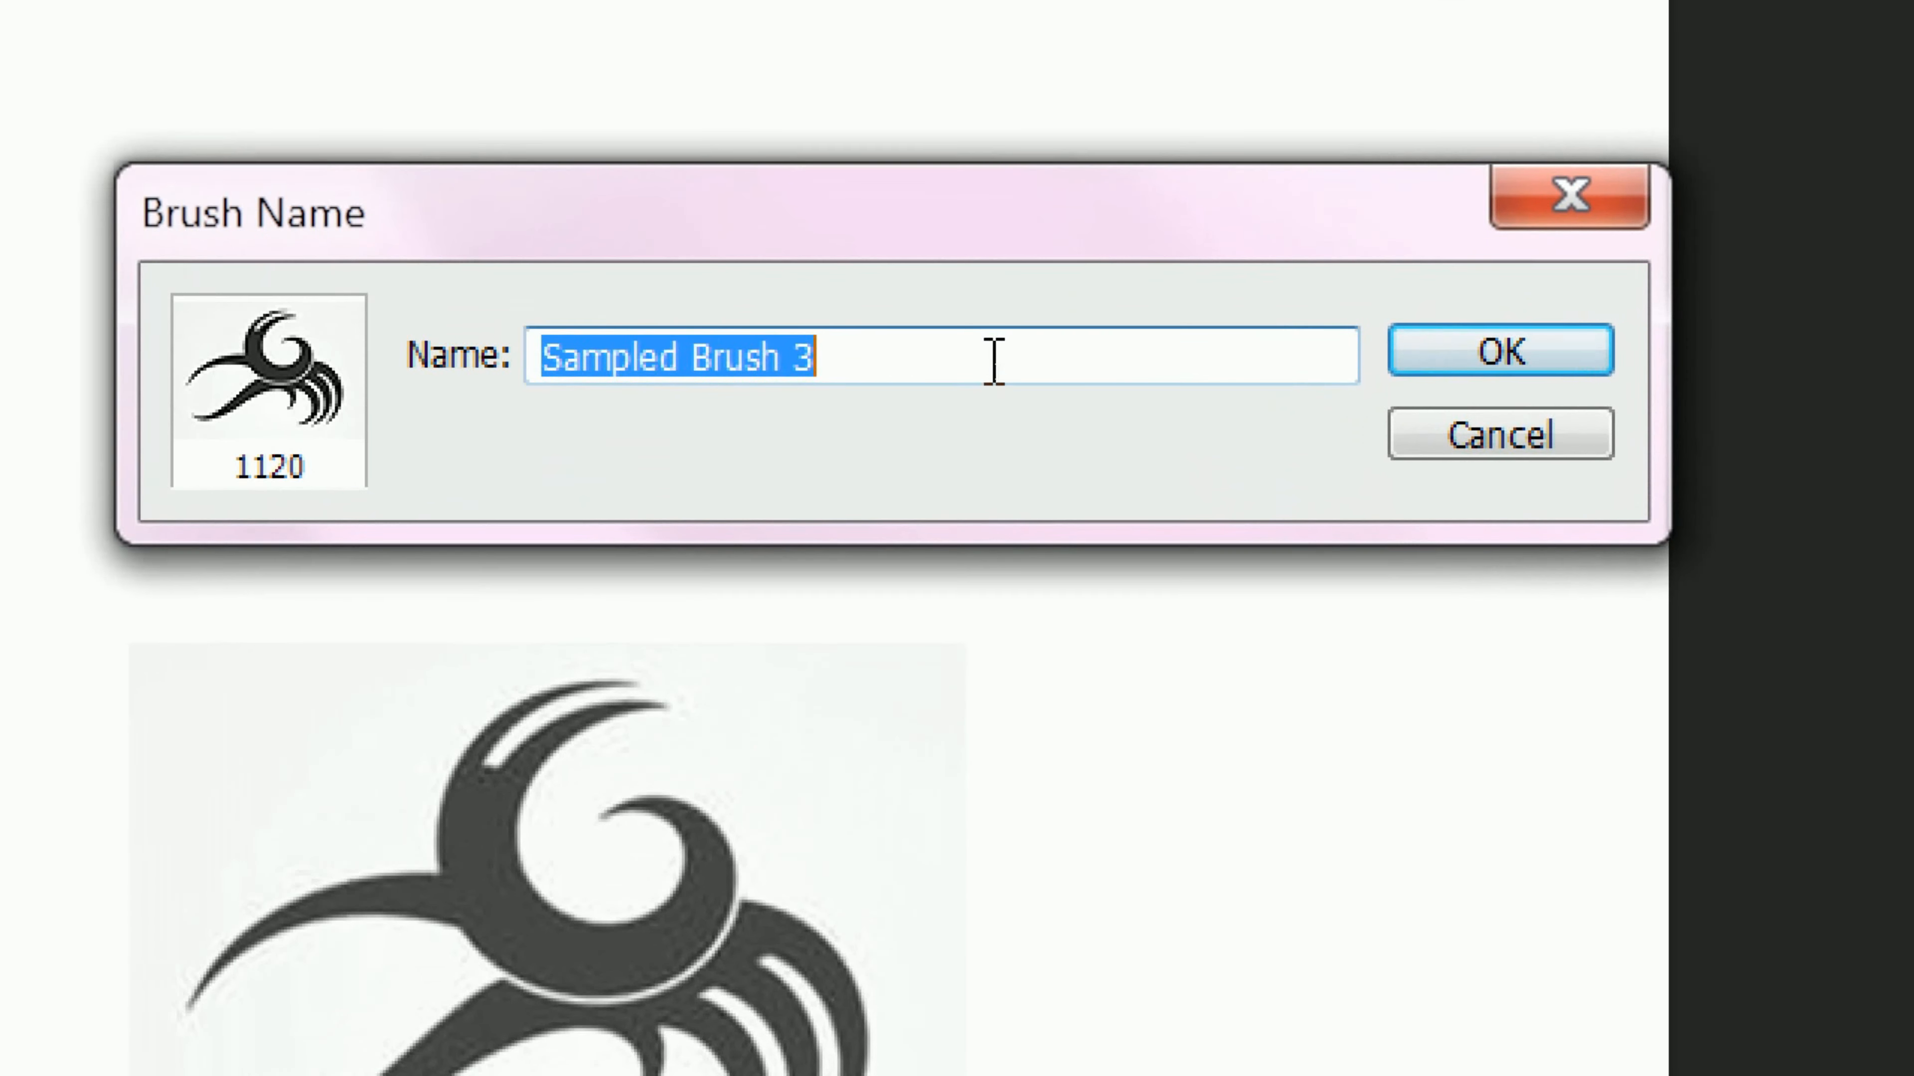
click(981, 361)
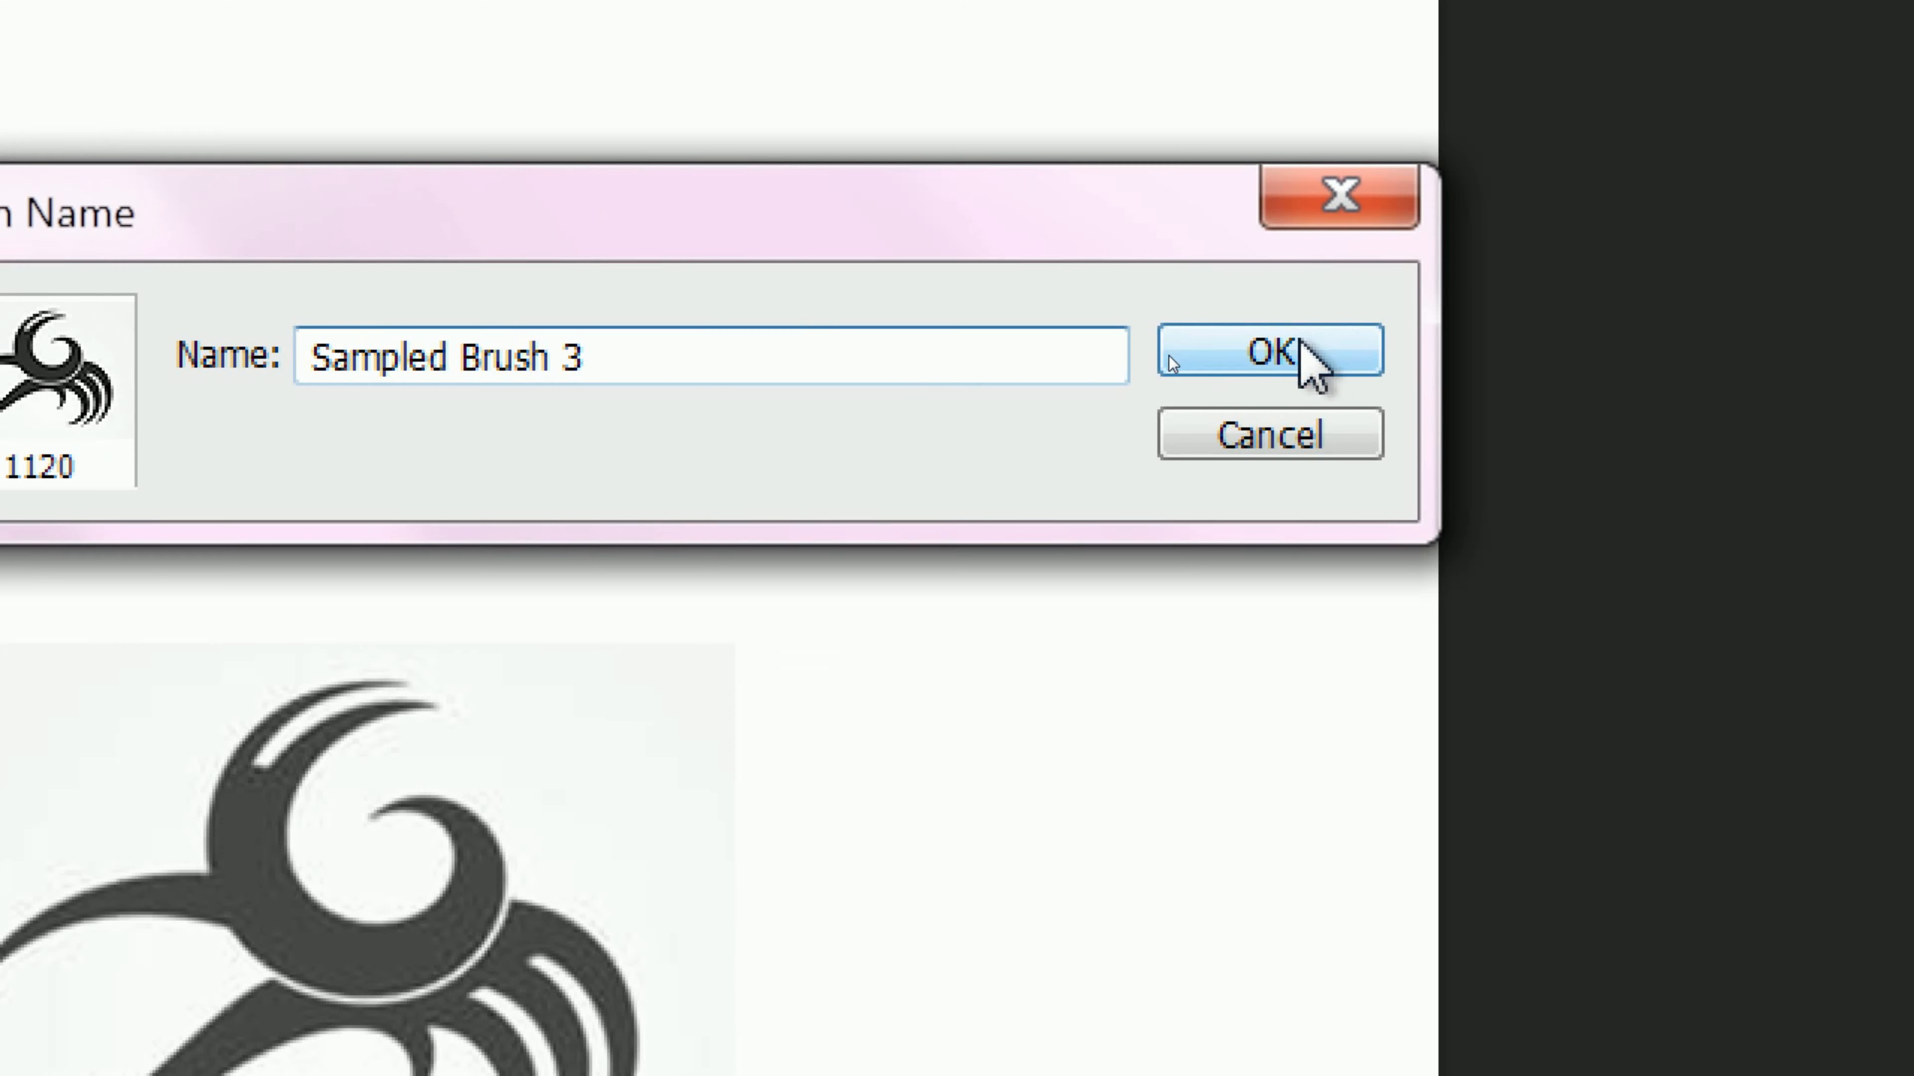
click(1169, 356)
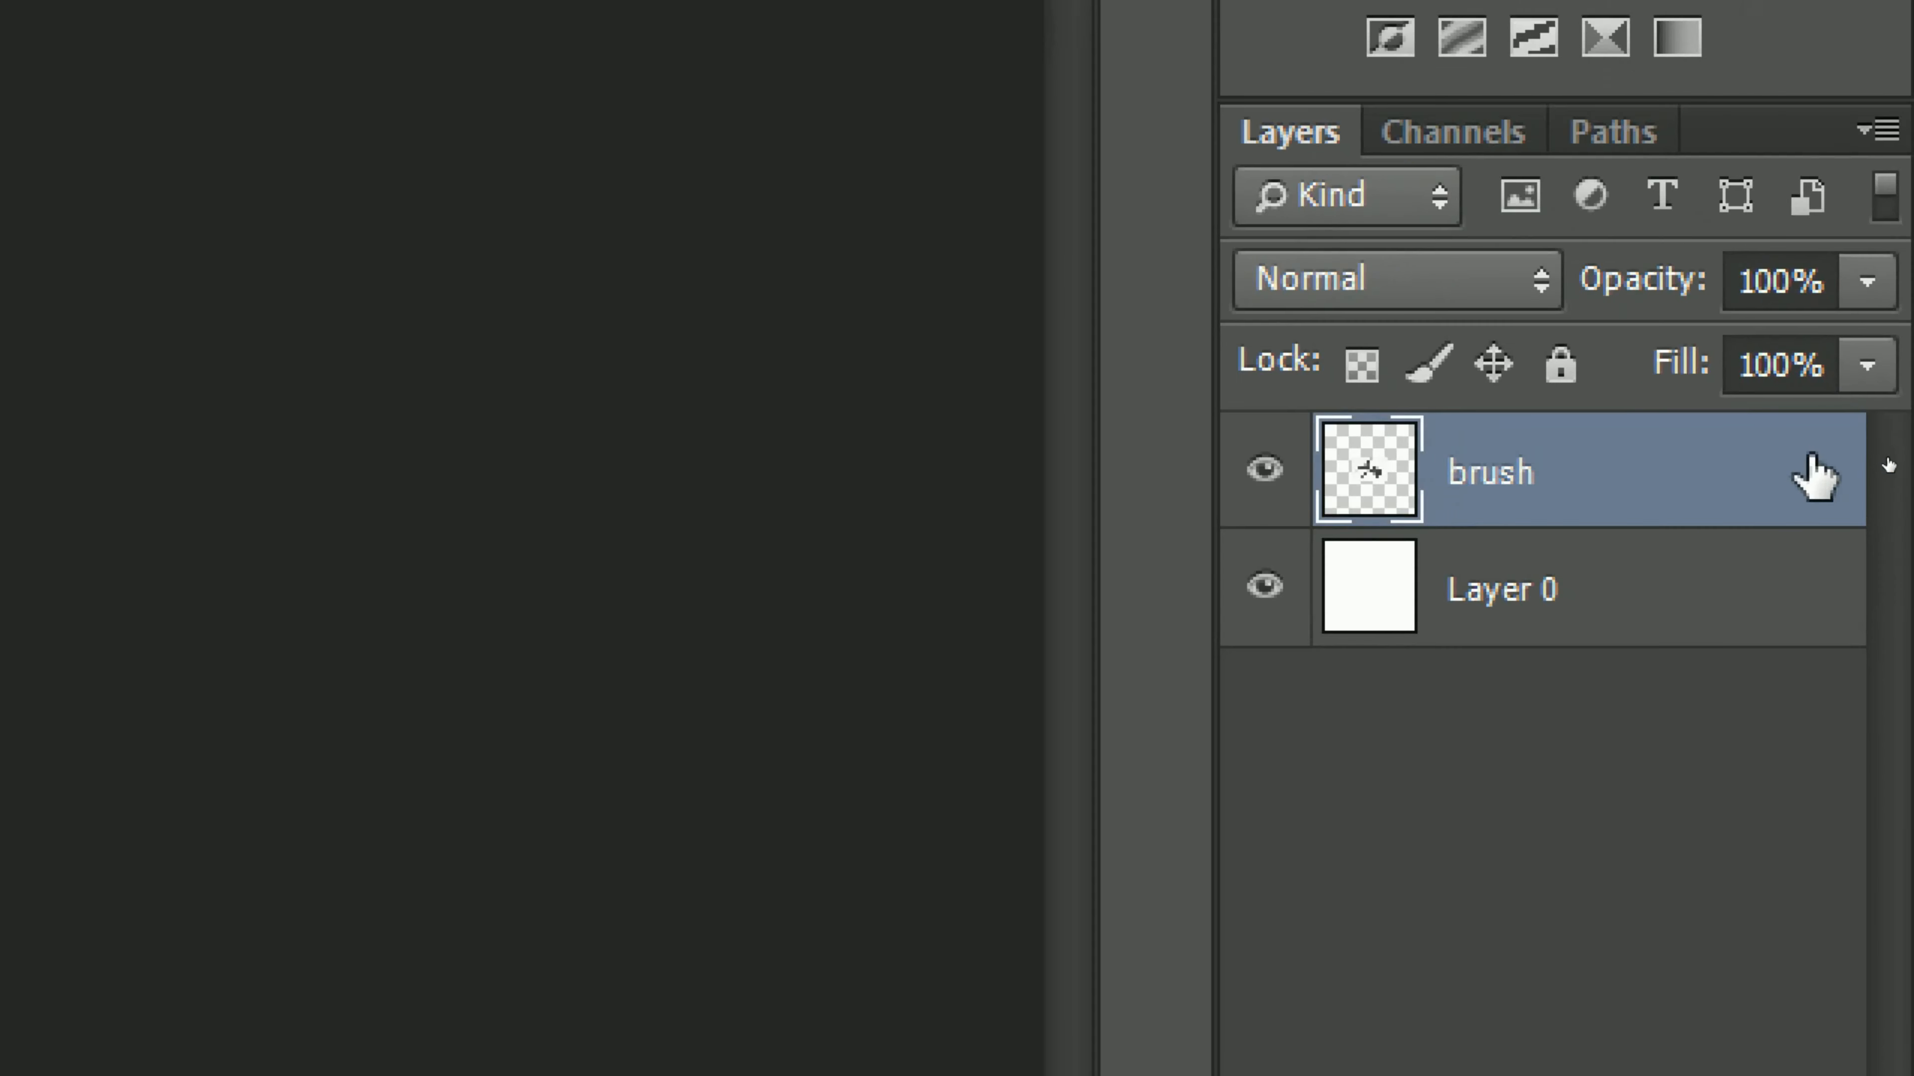
drag(1885, 461, 1880, 671)
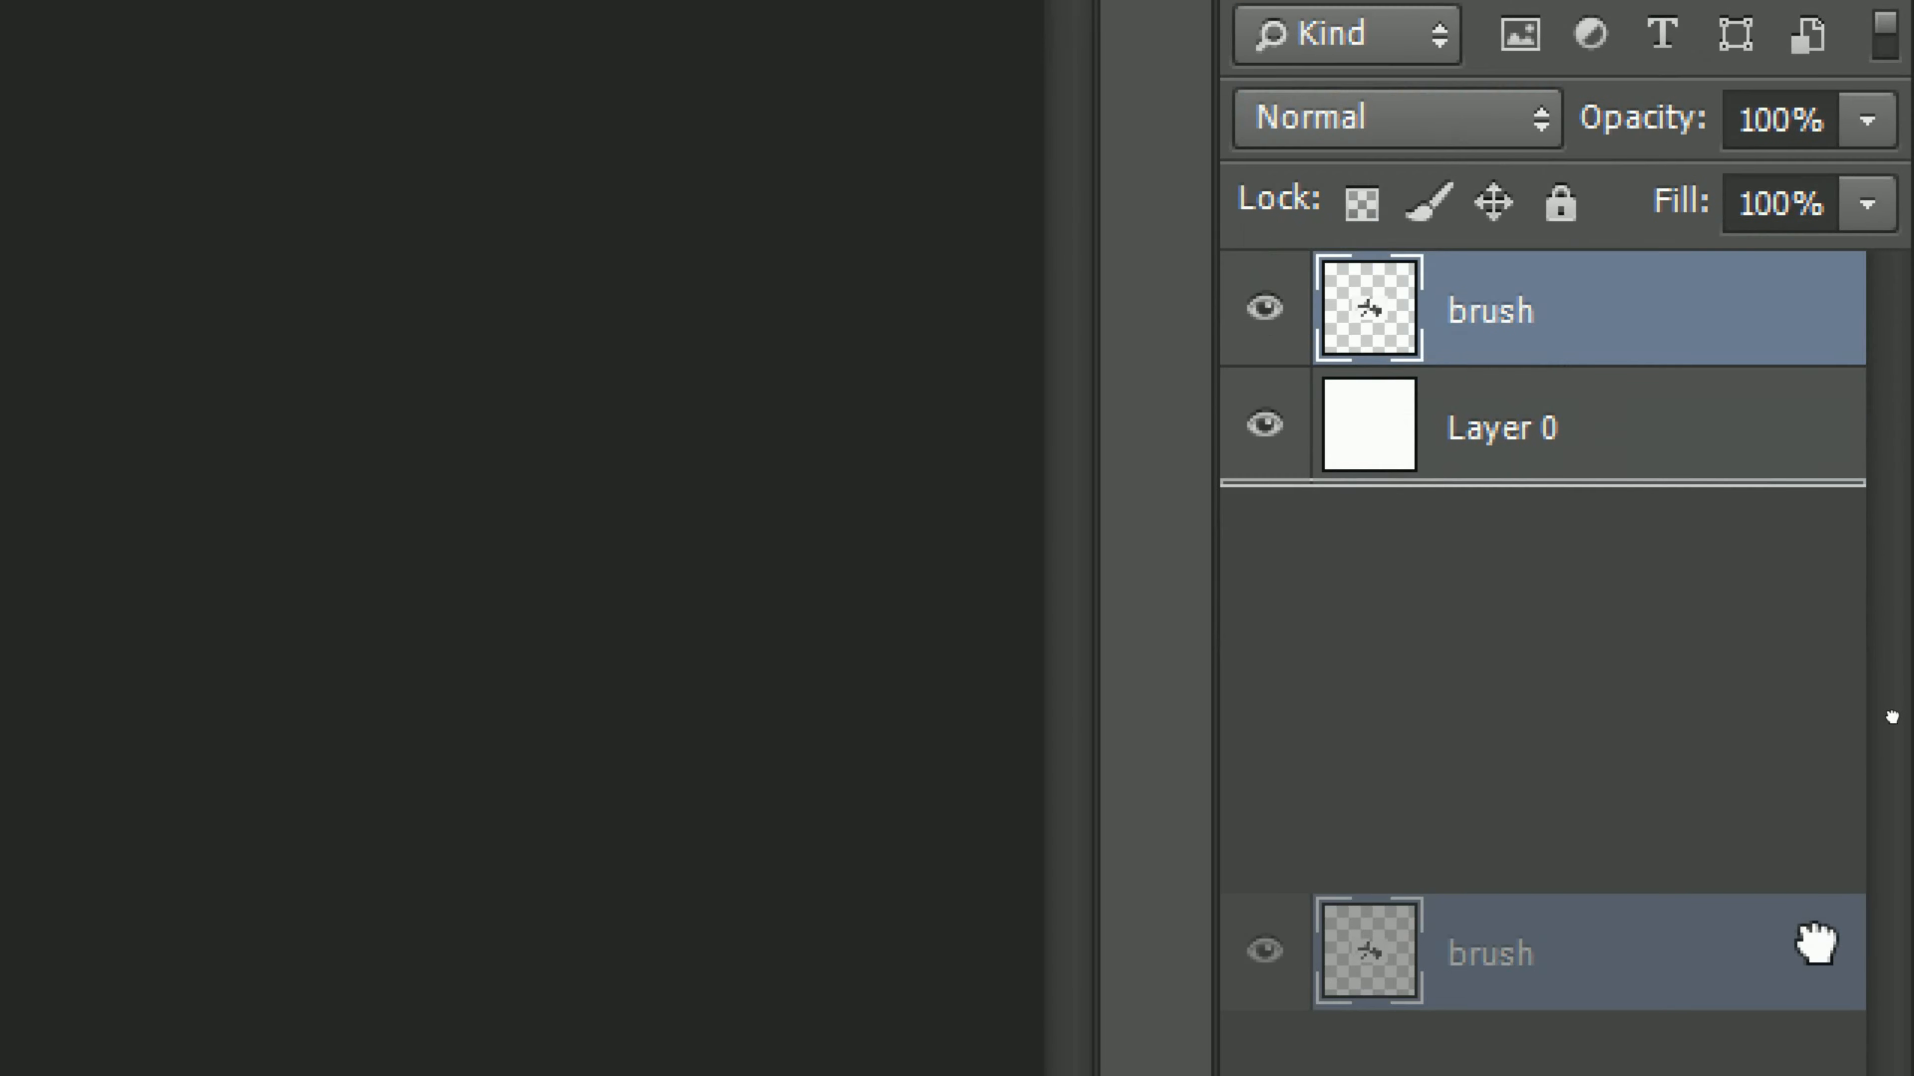
drag(1816, 943, 1805, 942)
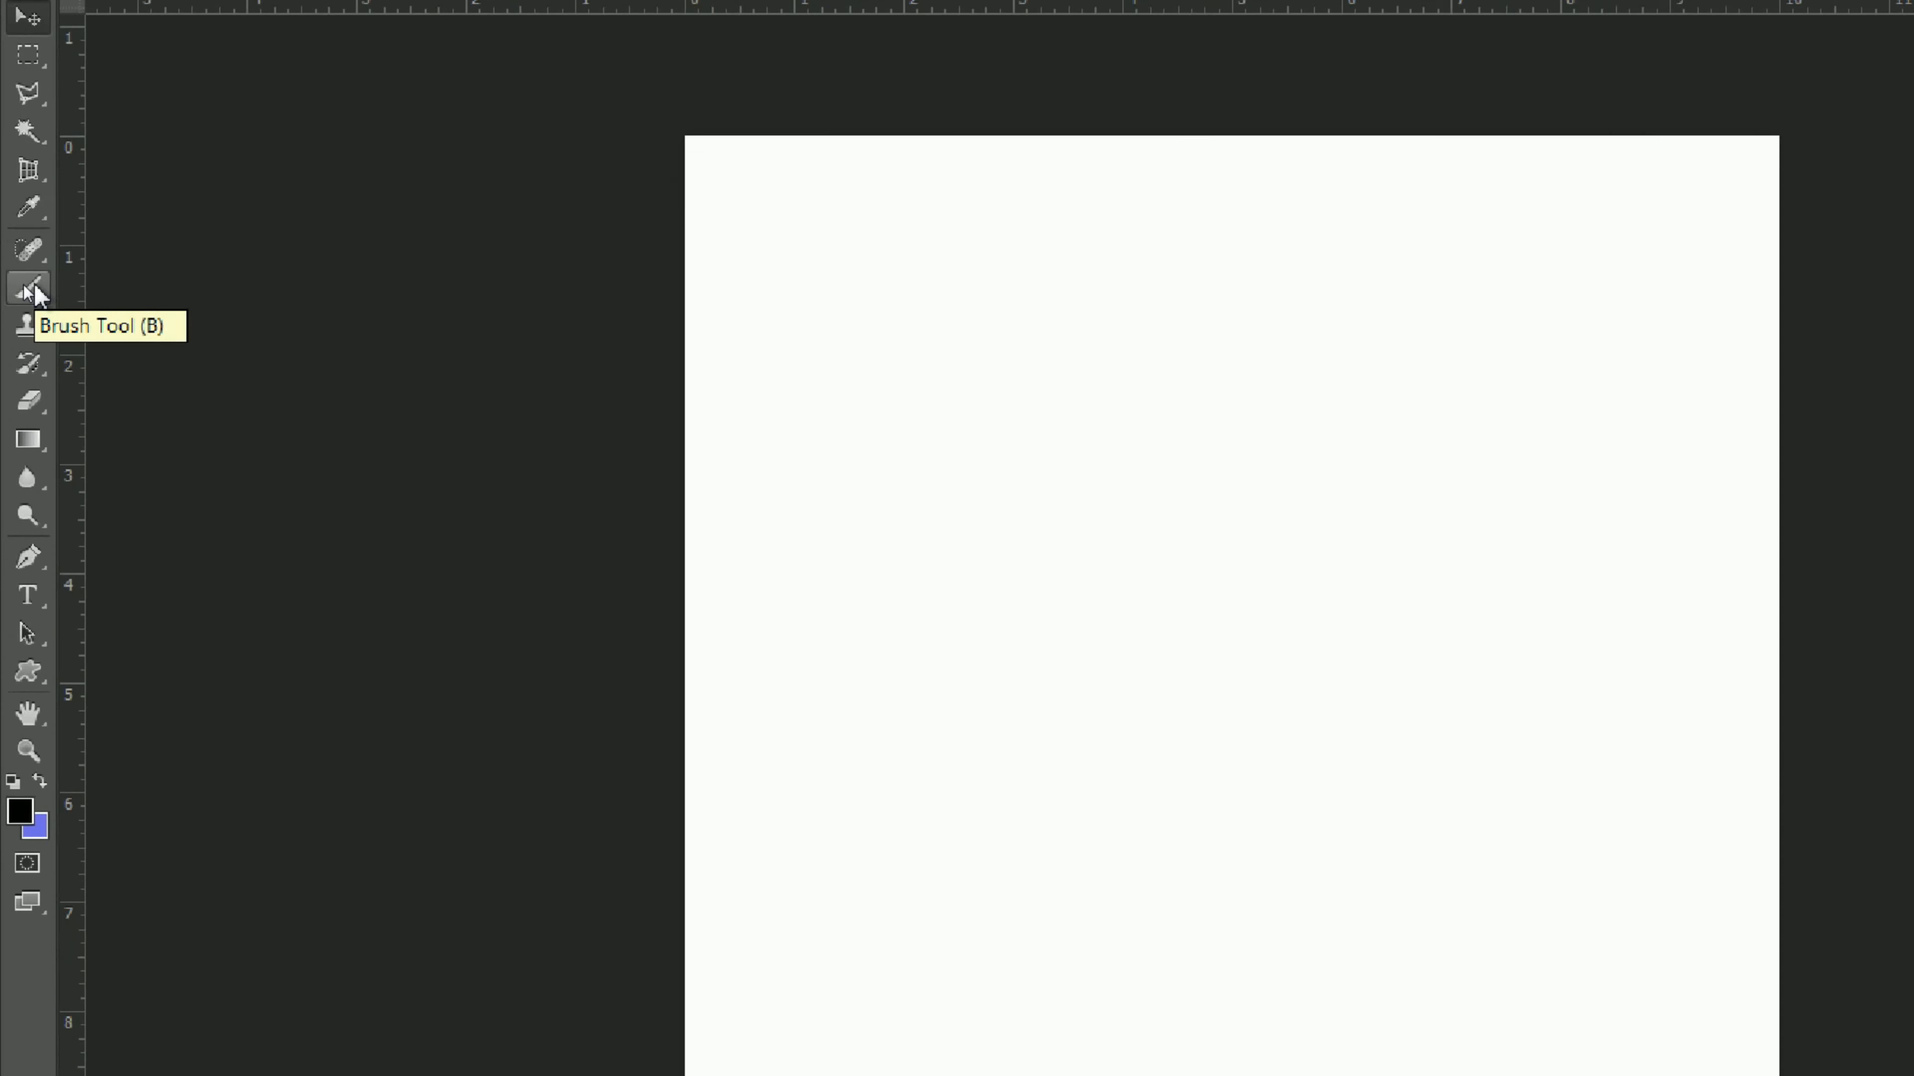
Step: Activate the Brush tool and choose the Sampled Brush 3 preset as its tip
click(24, 286)
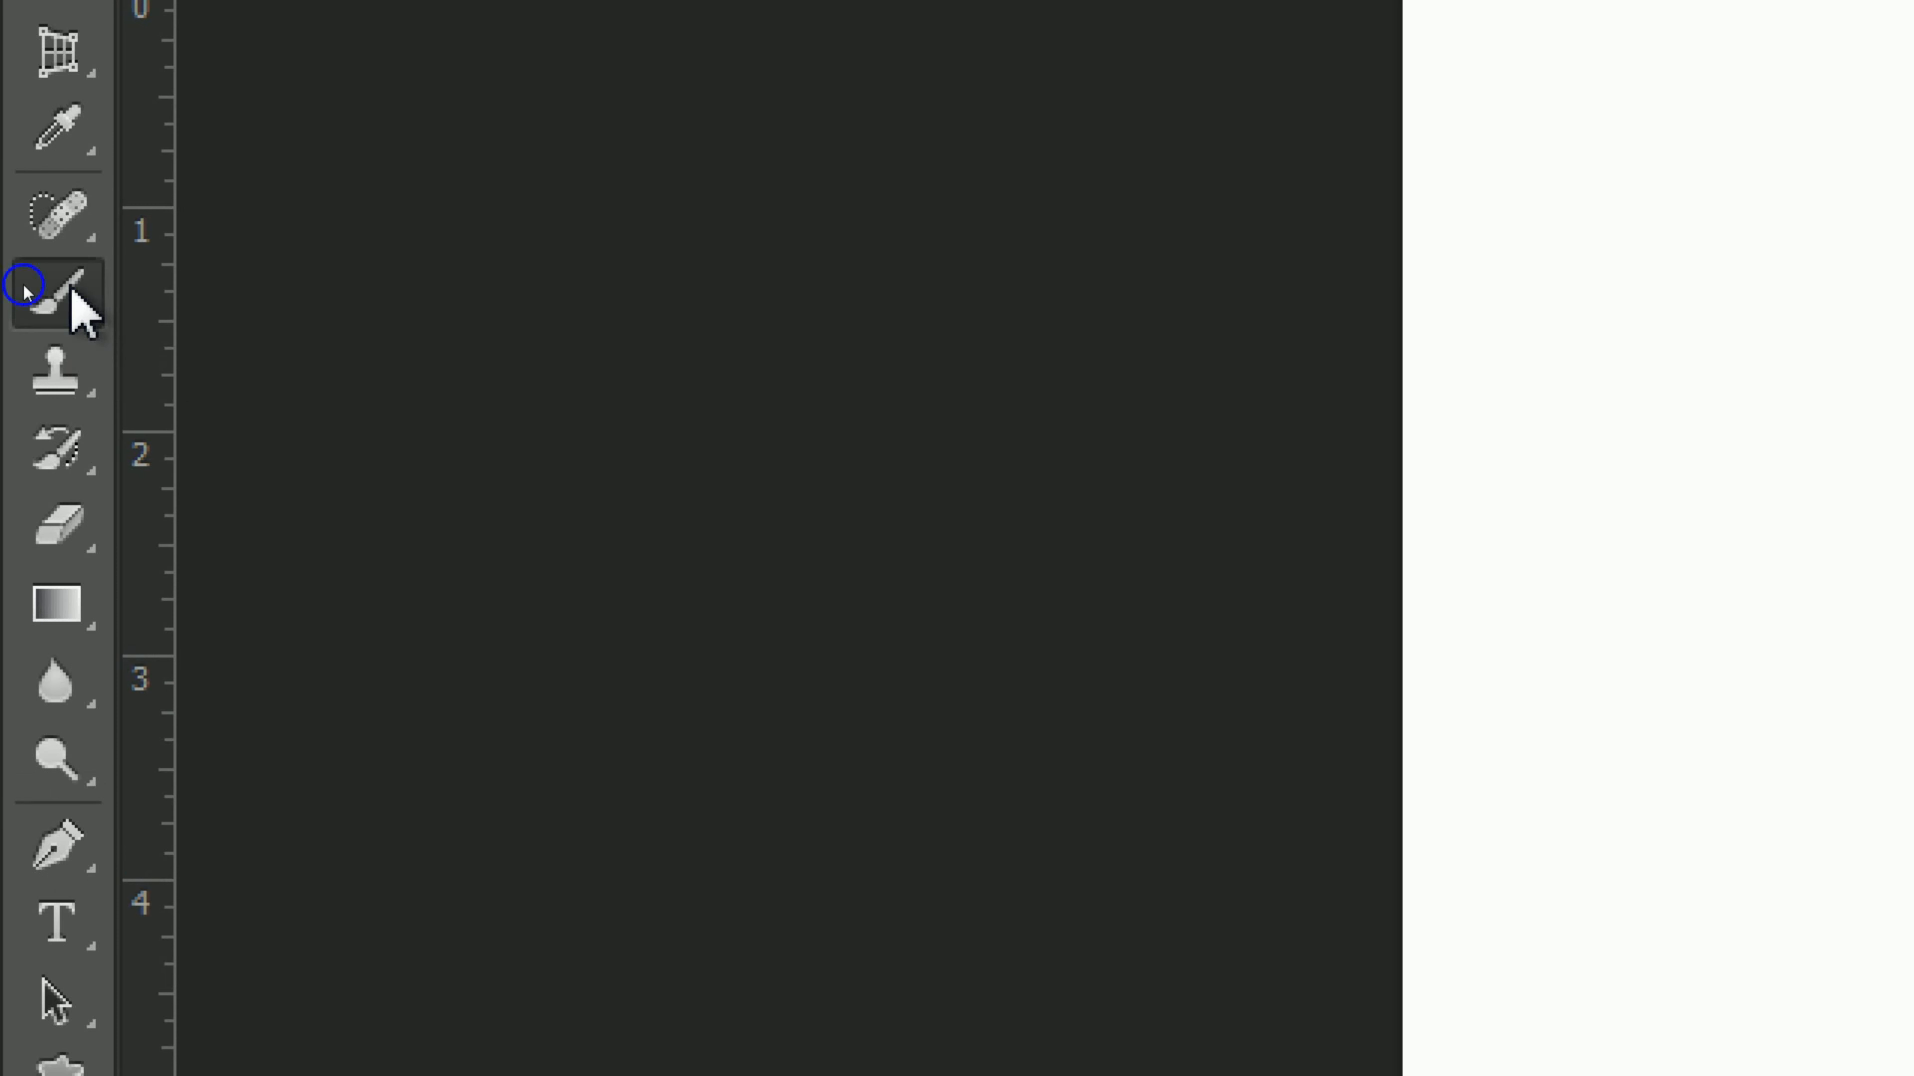
right_click(24, 285)
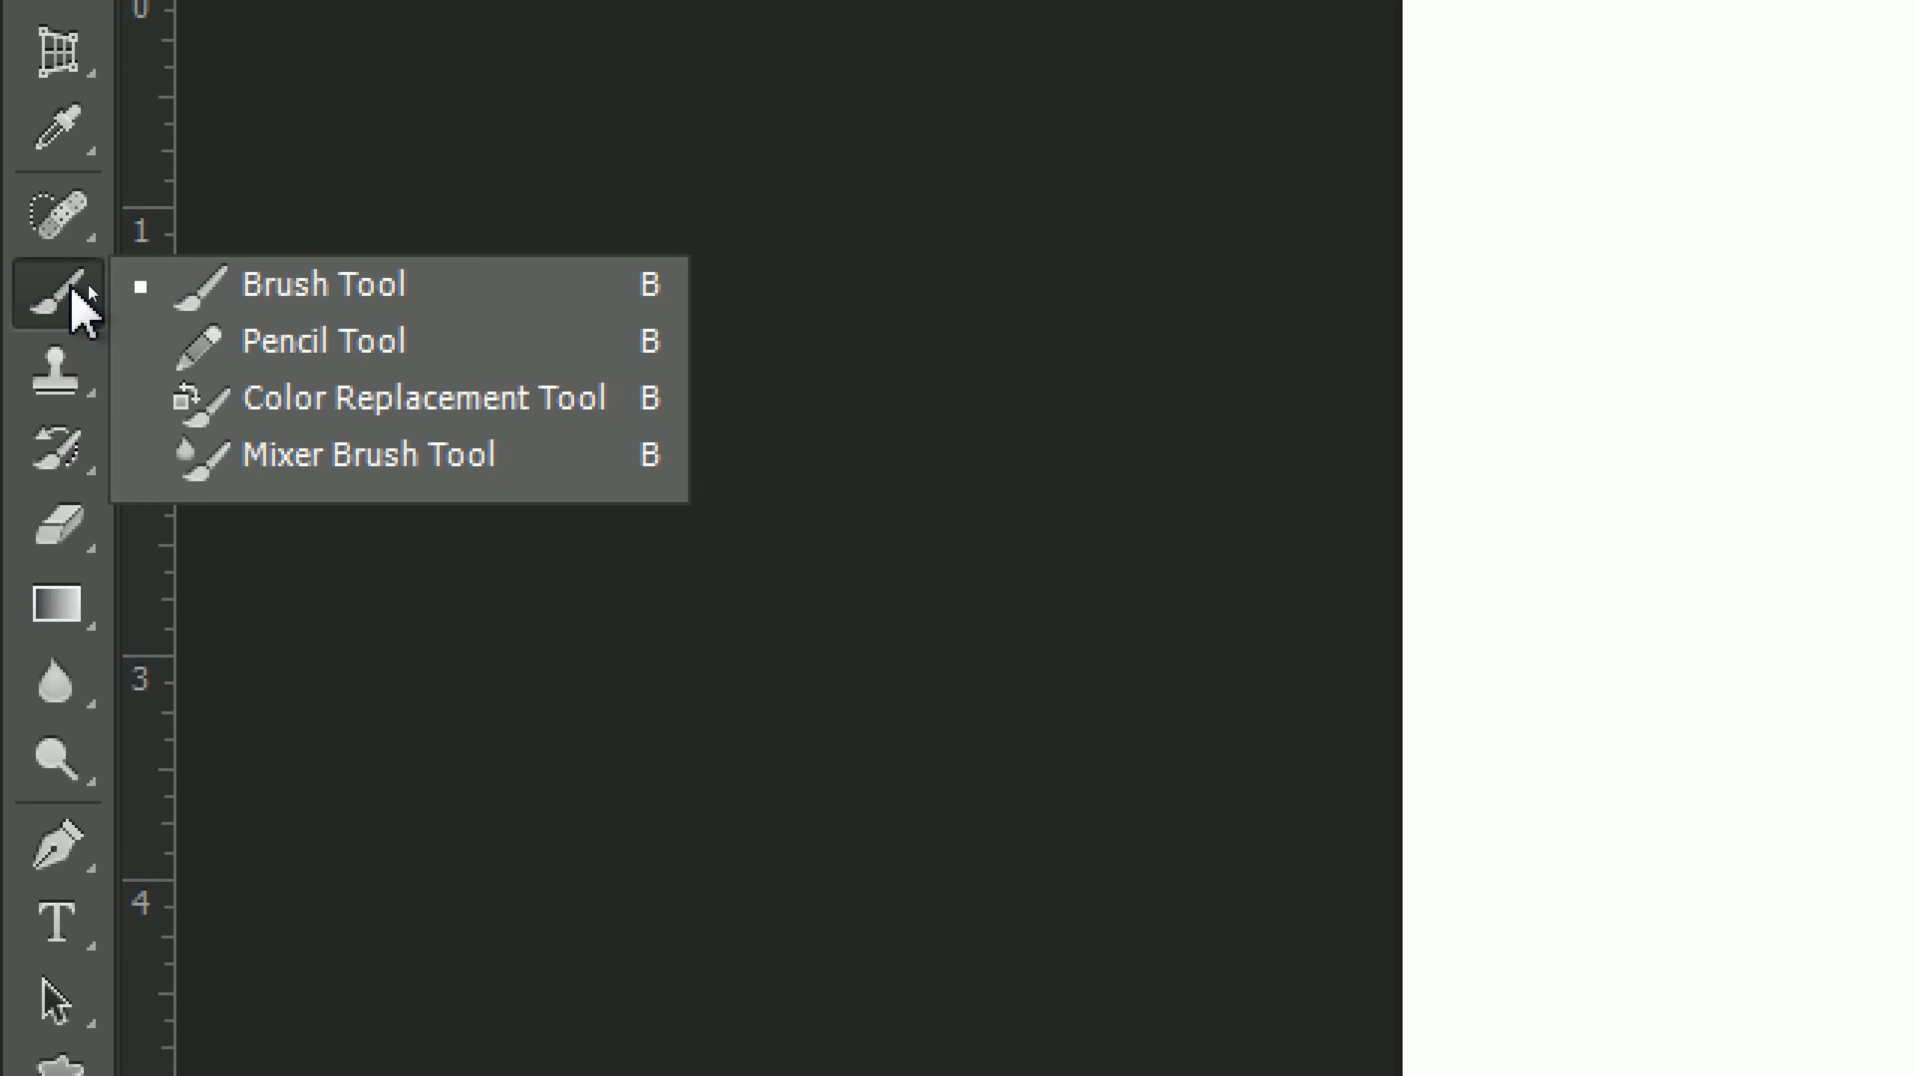
click(413, 307)
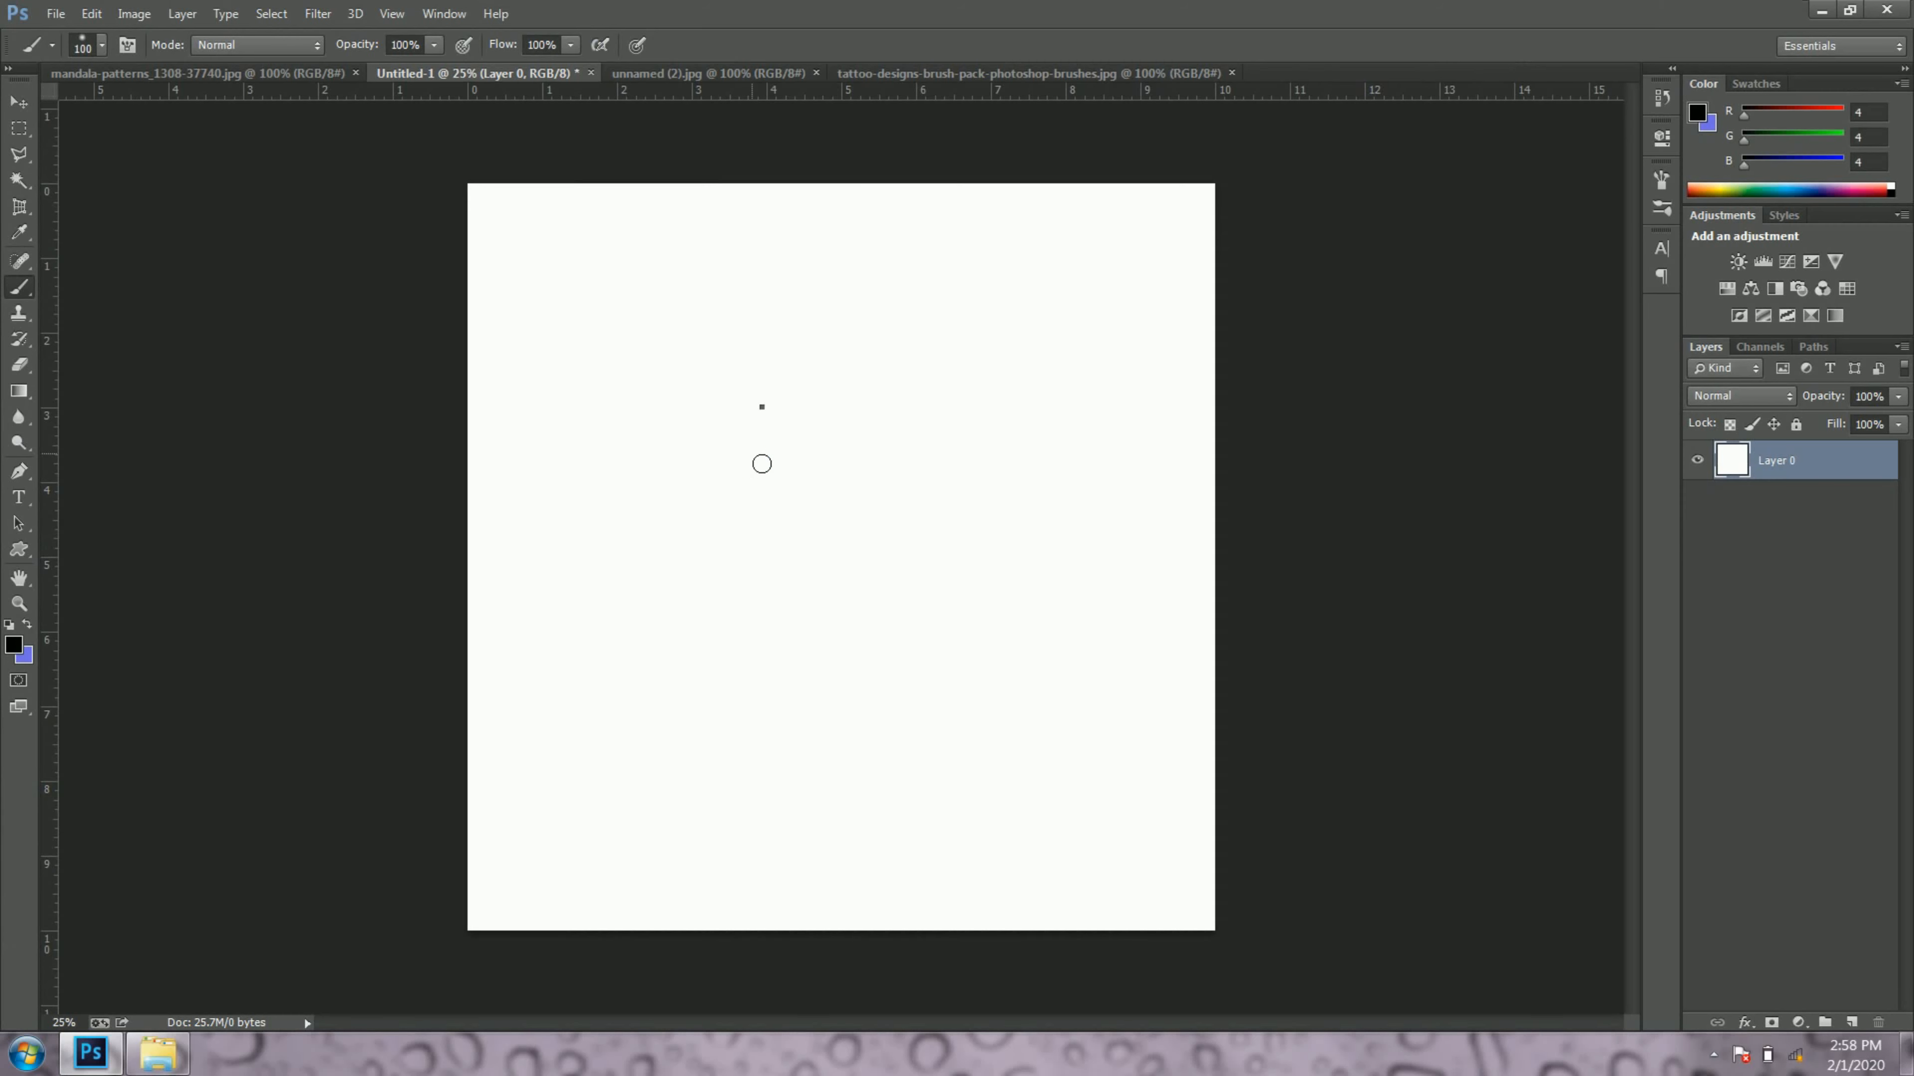
right_click(761, 407)
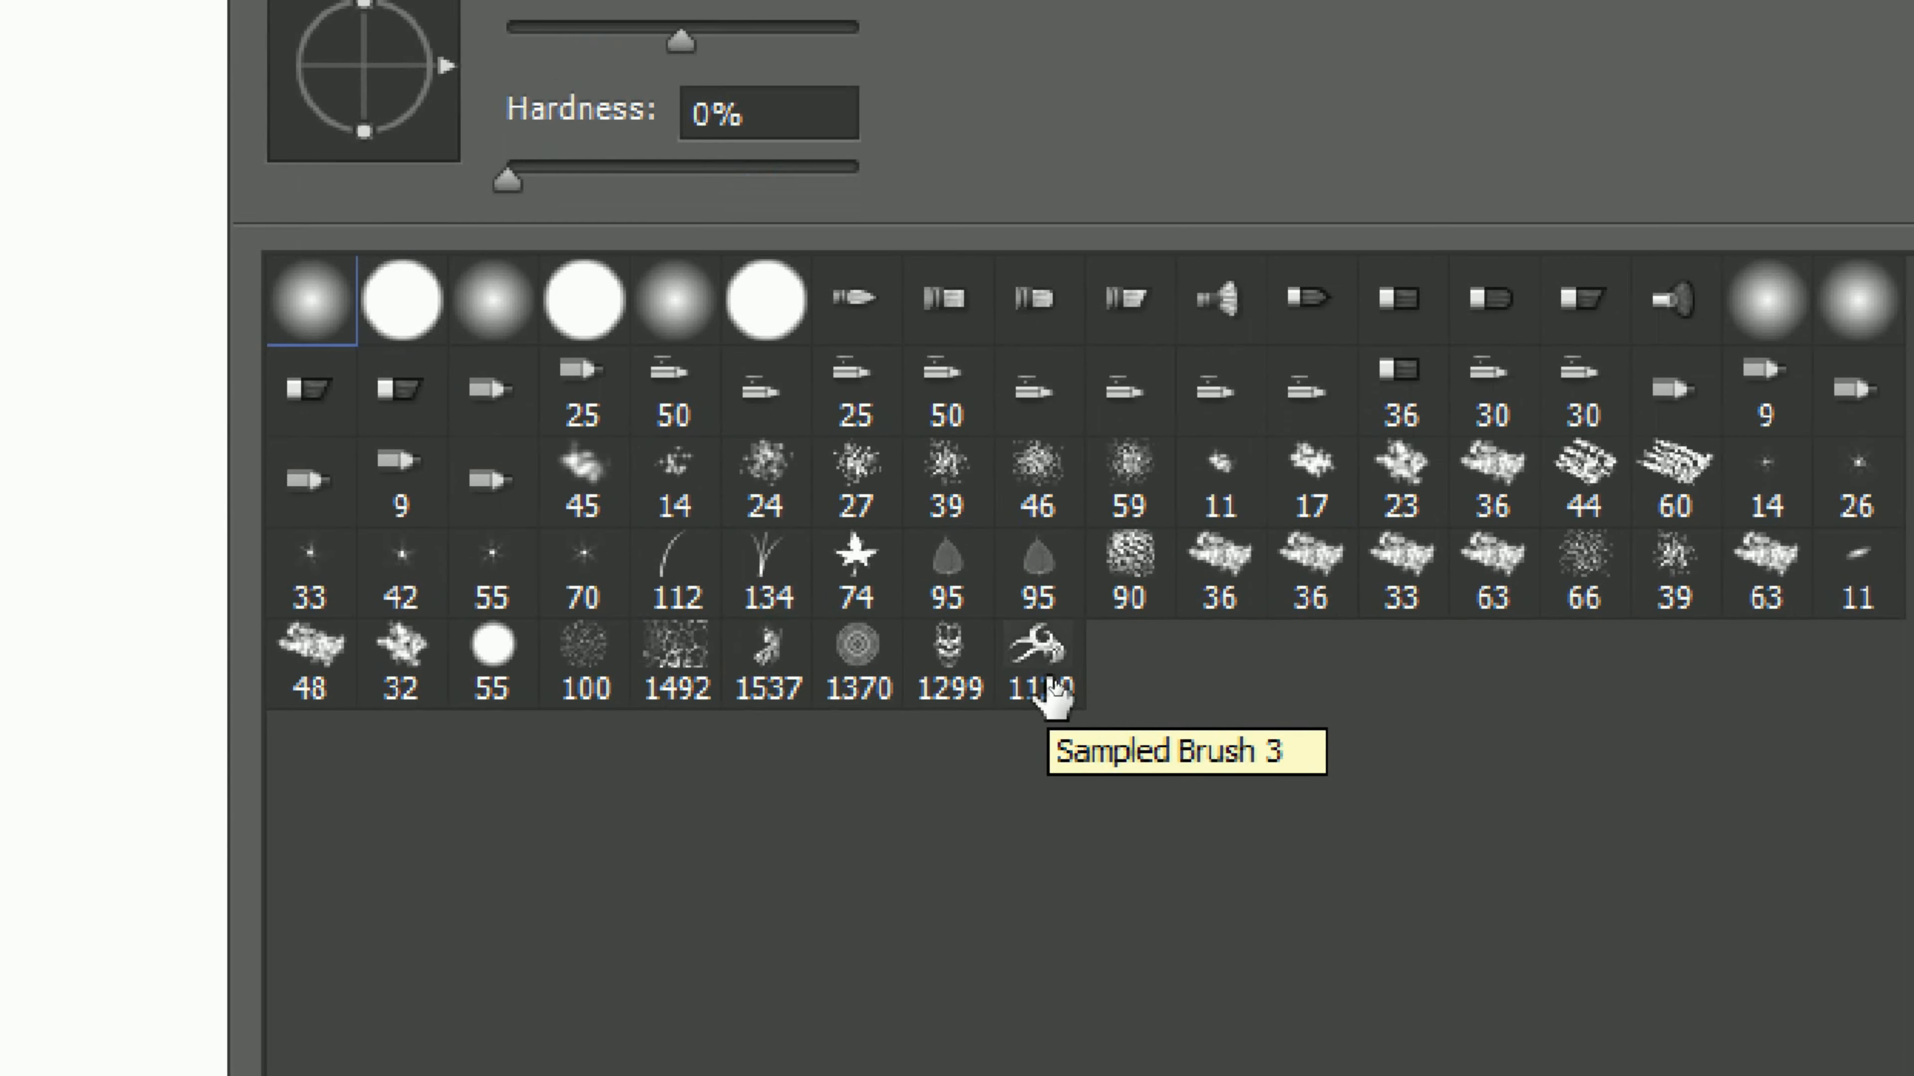
click(1040, 682)
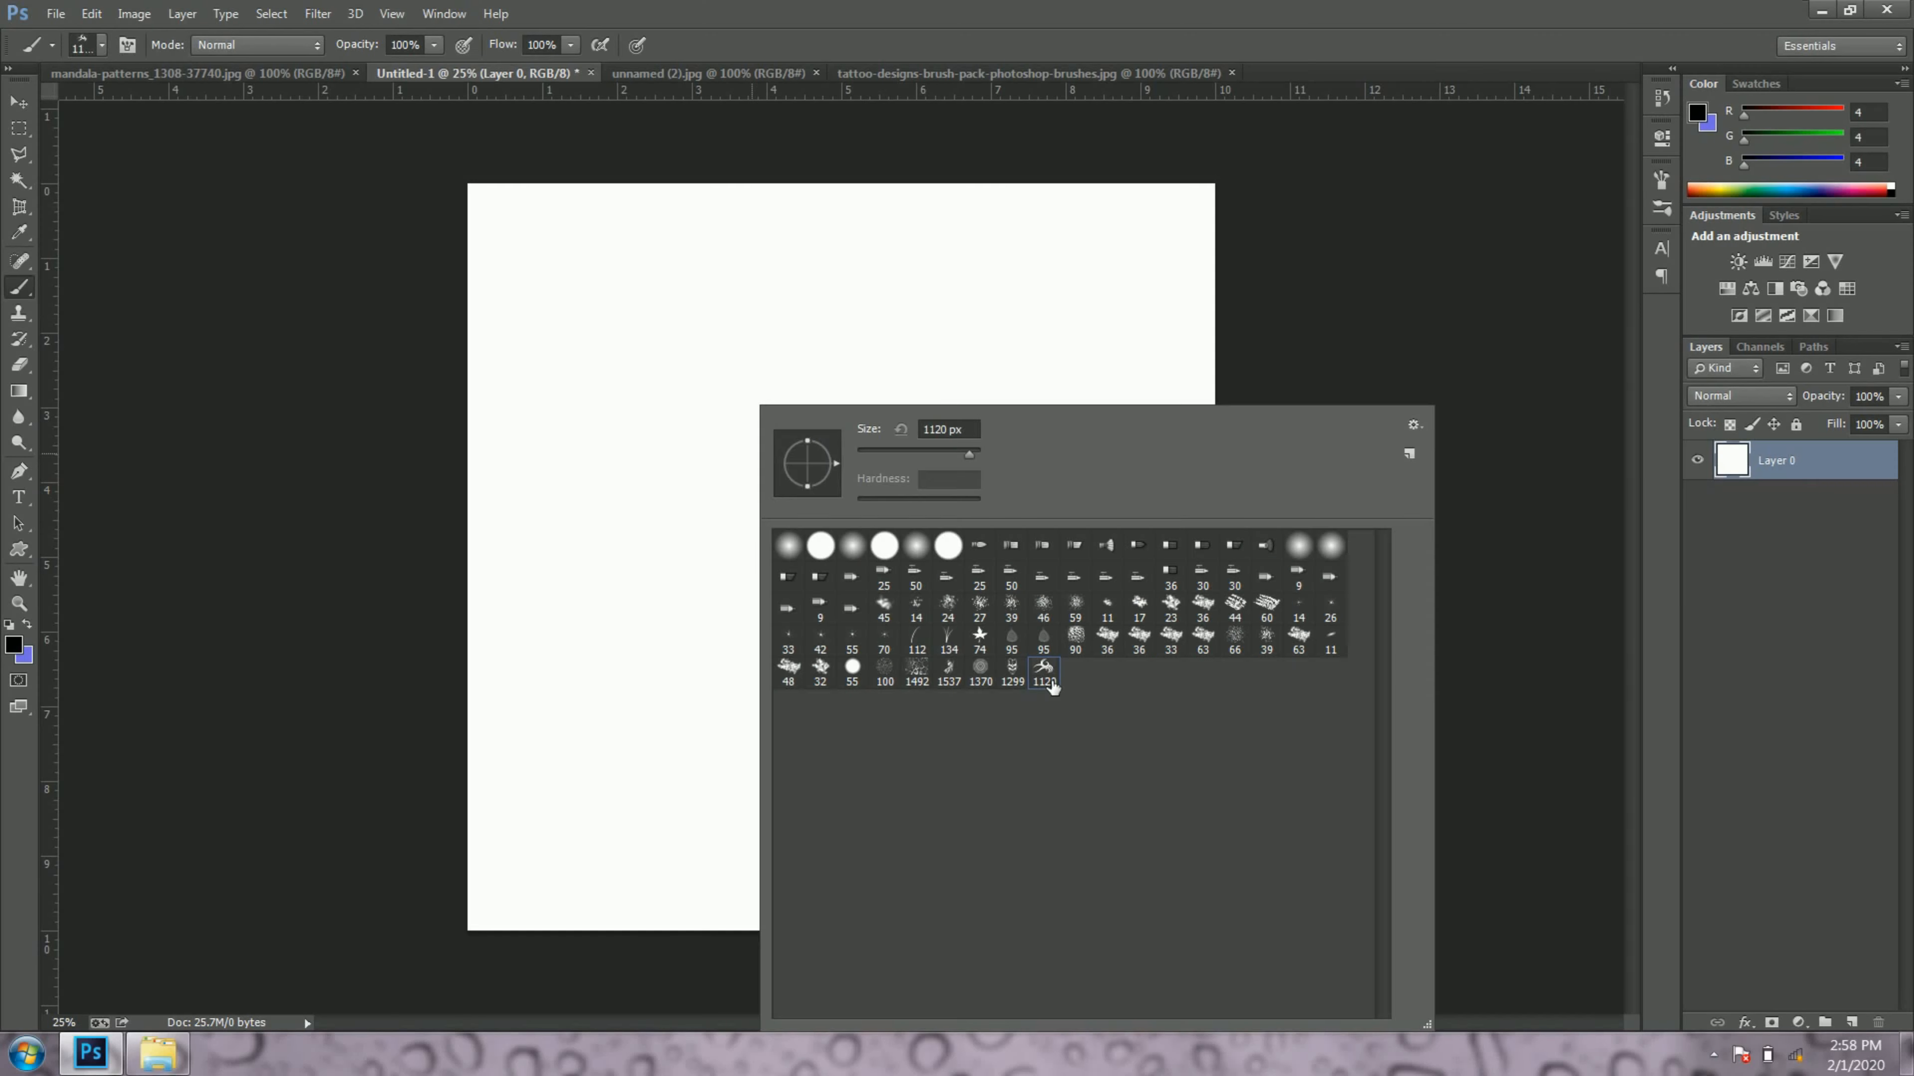
click(1024, 9)
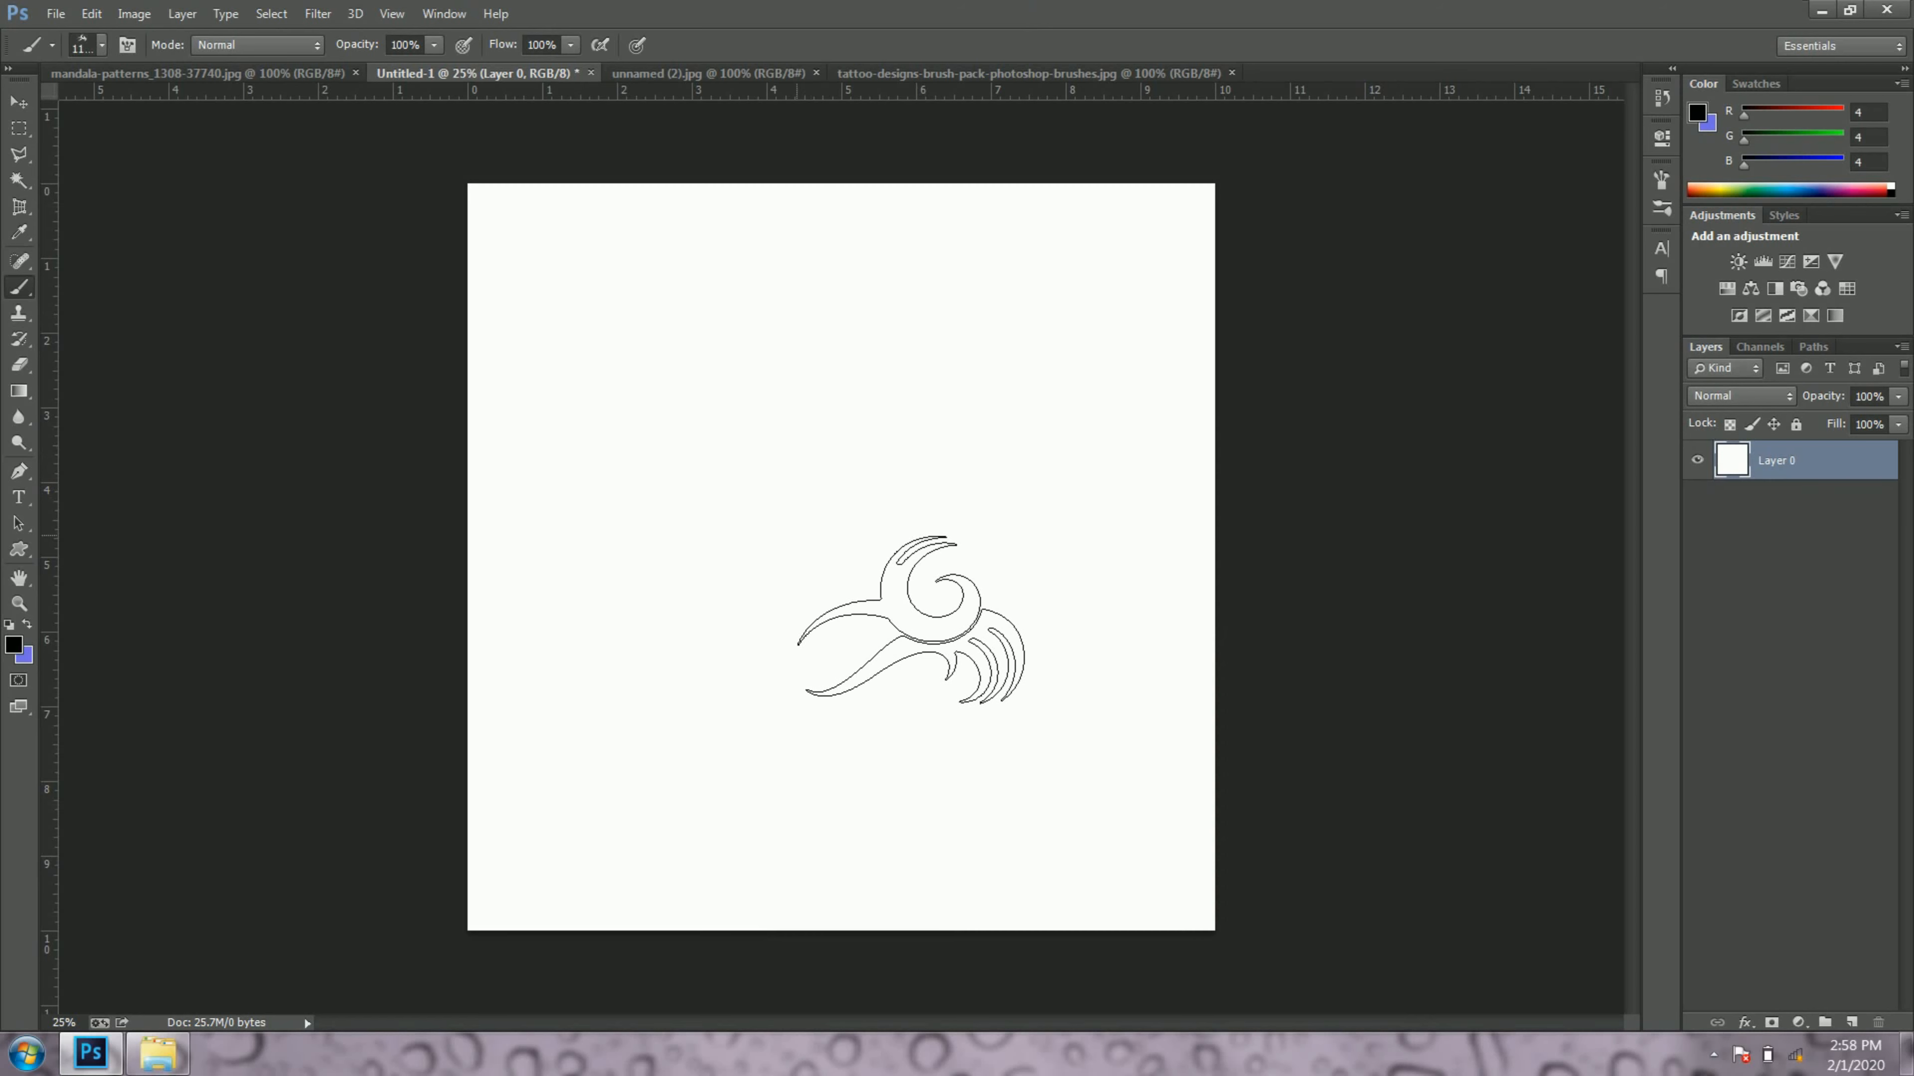
Step: Set the tattoo brush's size to 1300 px
click(102, 46)
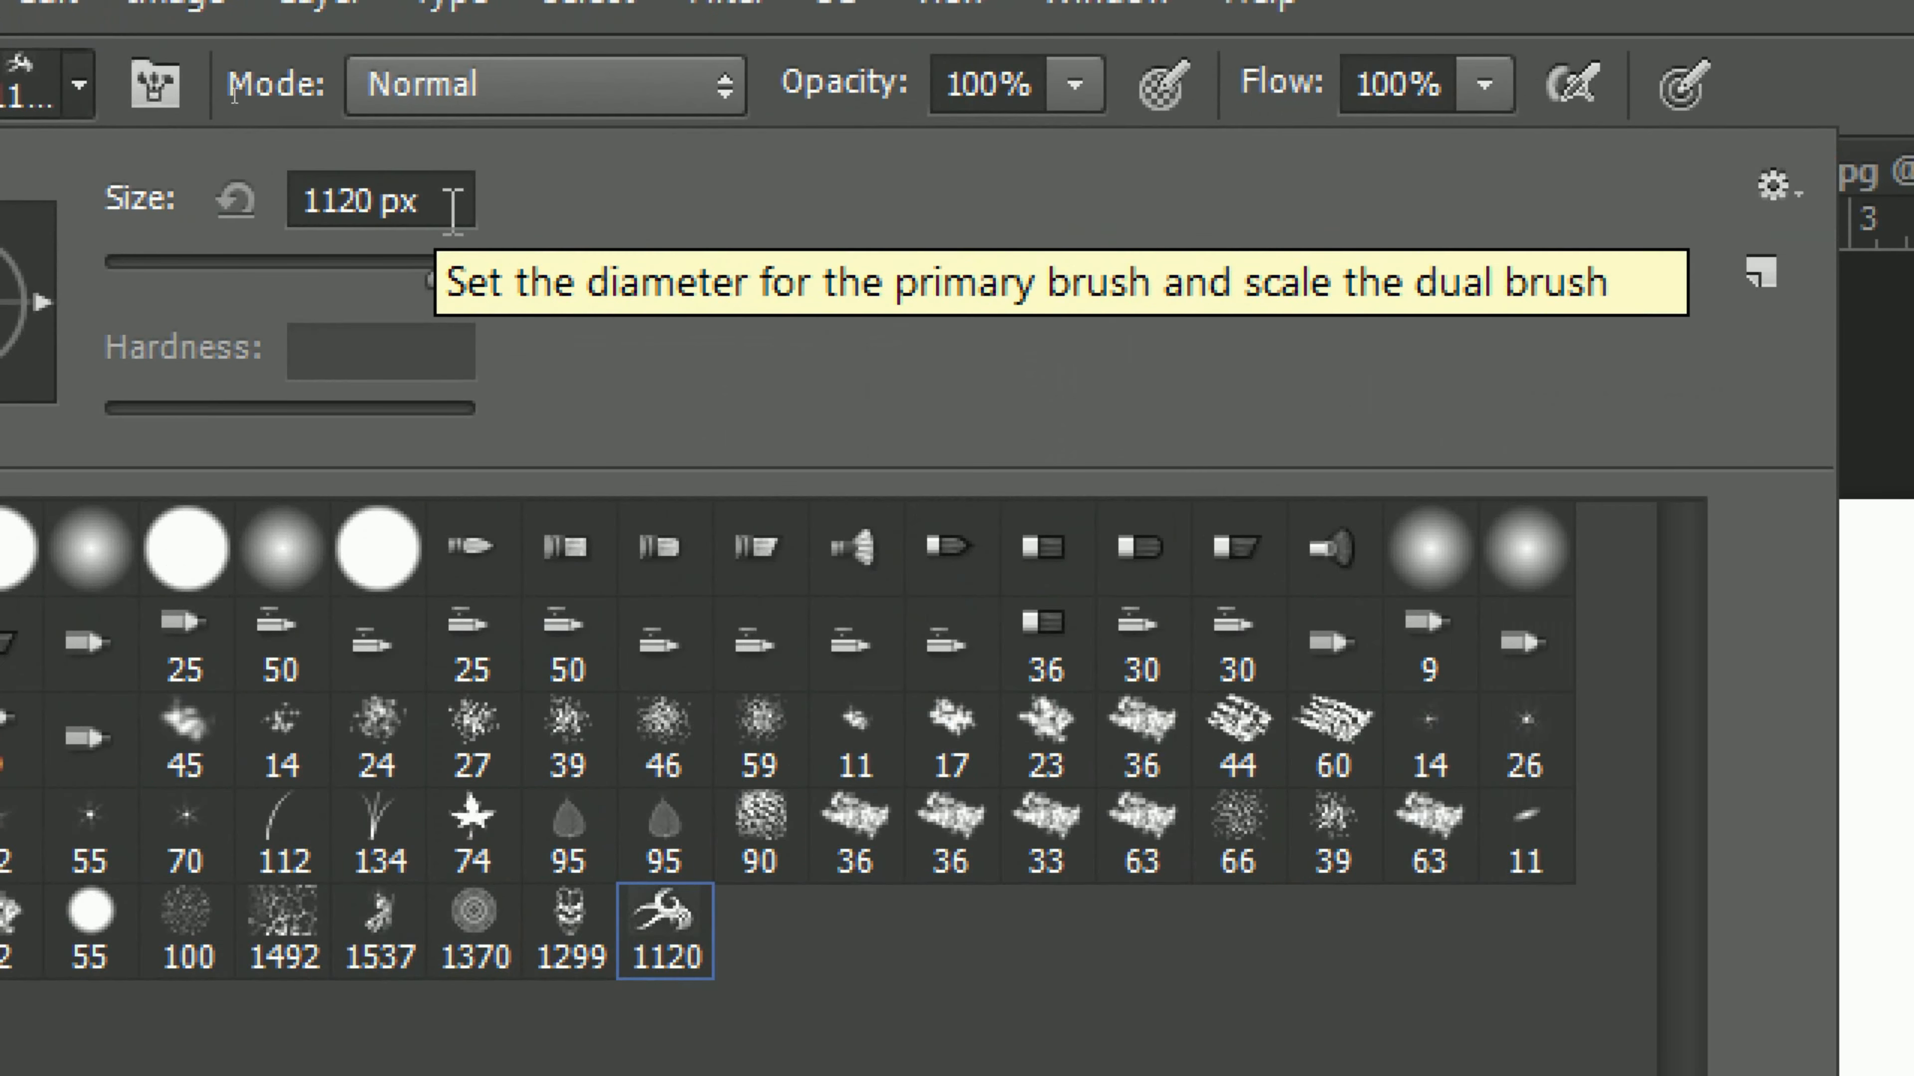
double_click(226, 85)
key(BackSpace)
key(BackSpace)
key(BackSpace)
key(BackSpace)
key(BackSpace)
key(BackSpace)
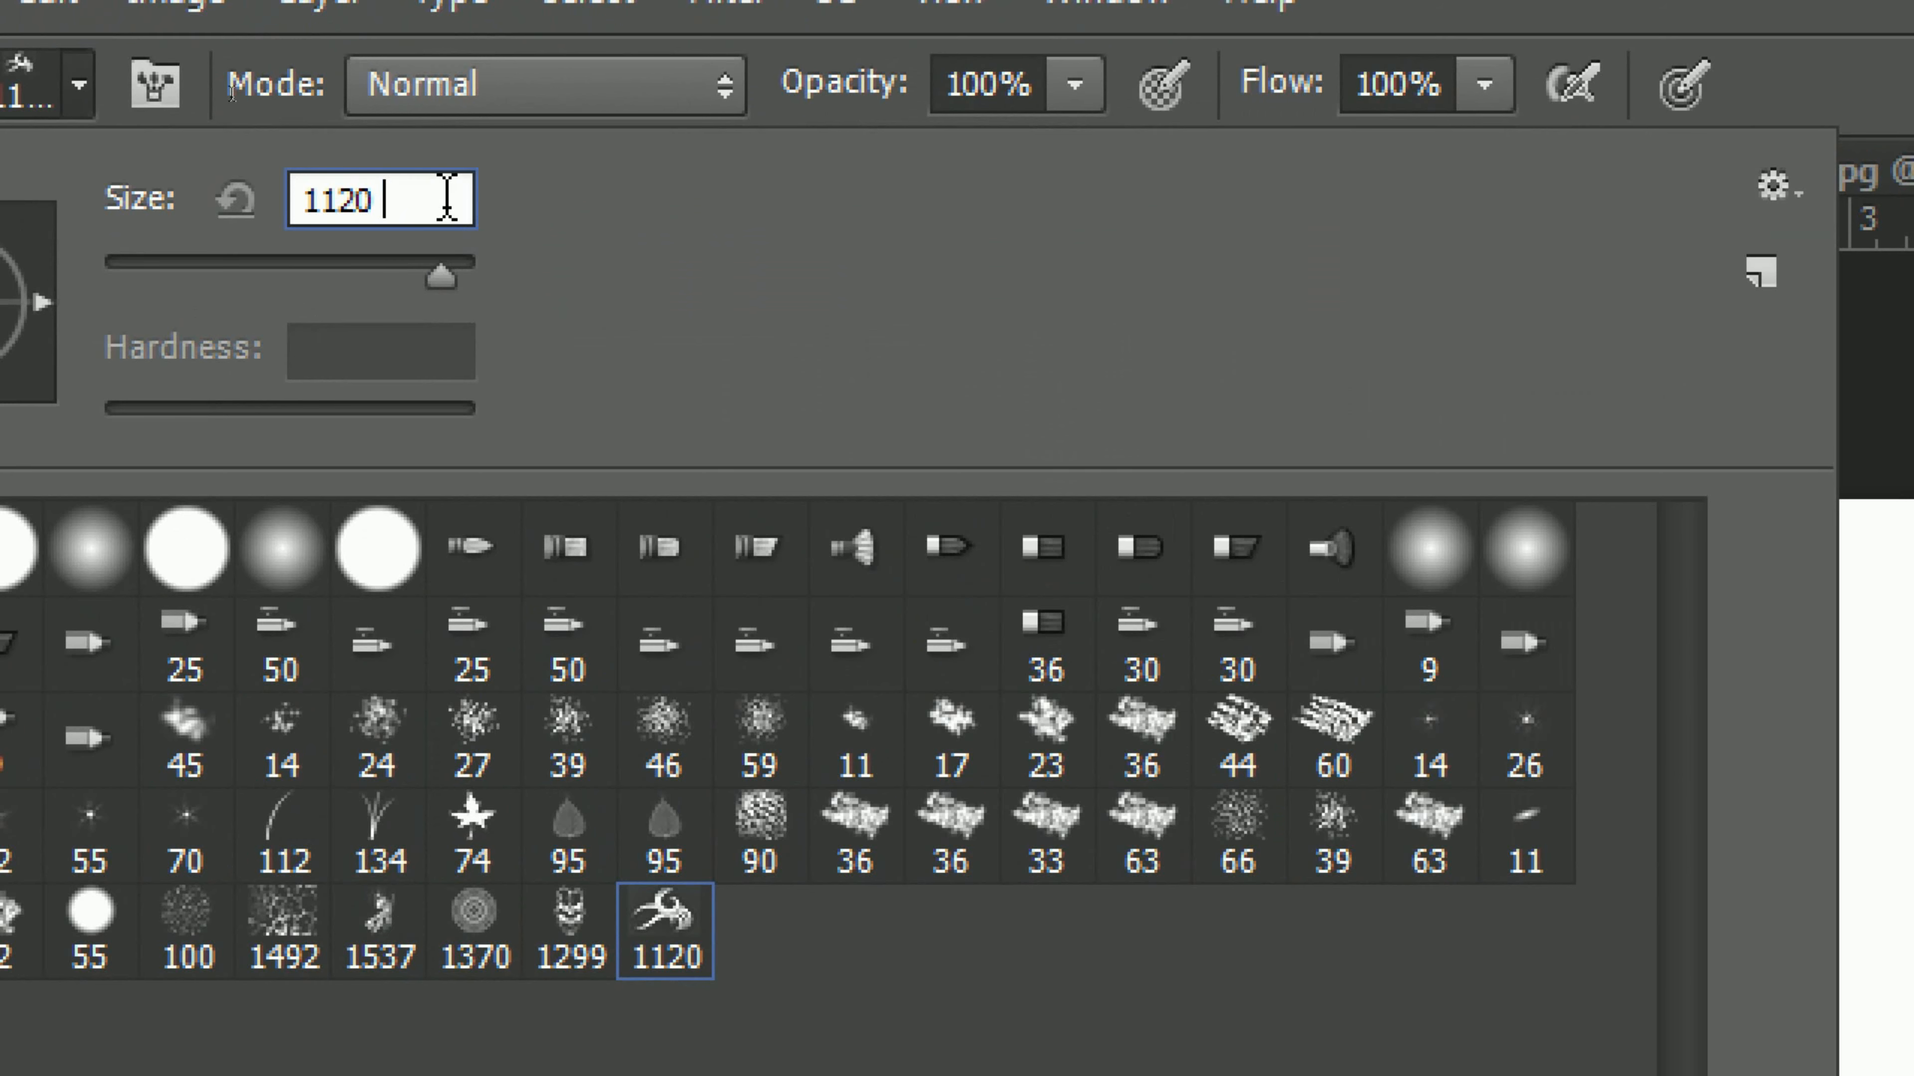
text(1300)
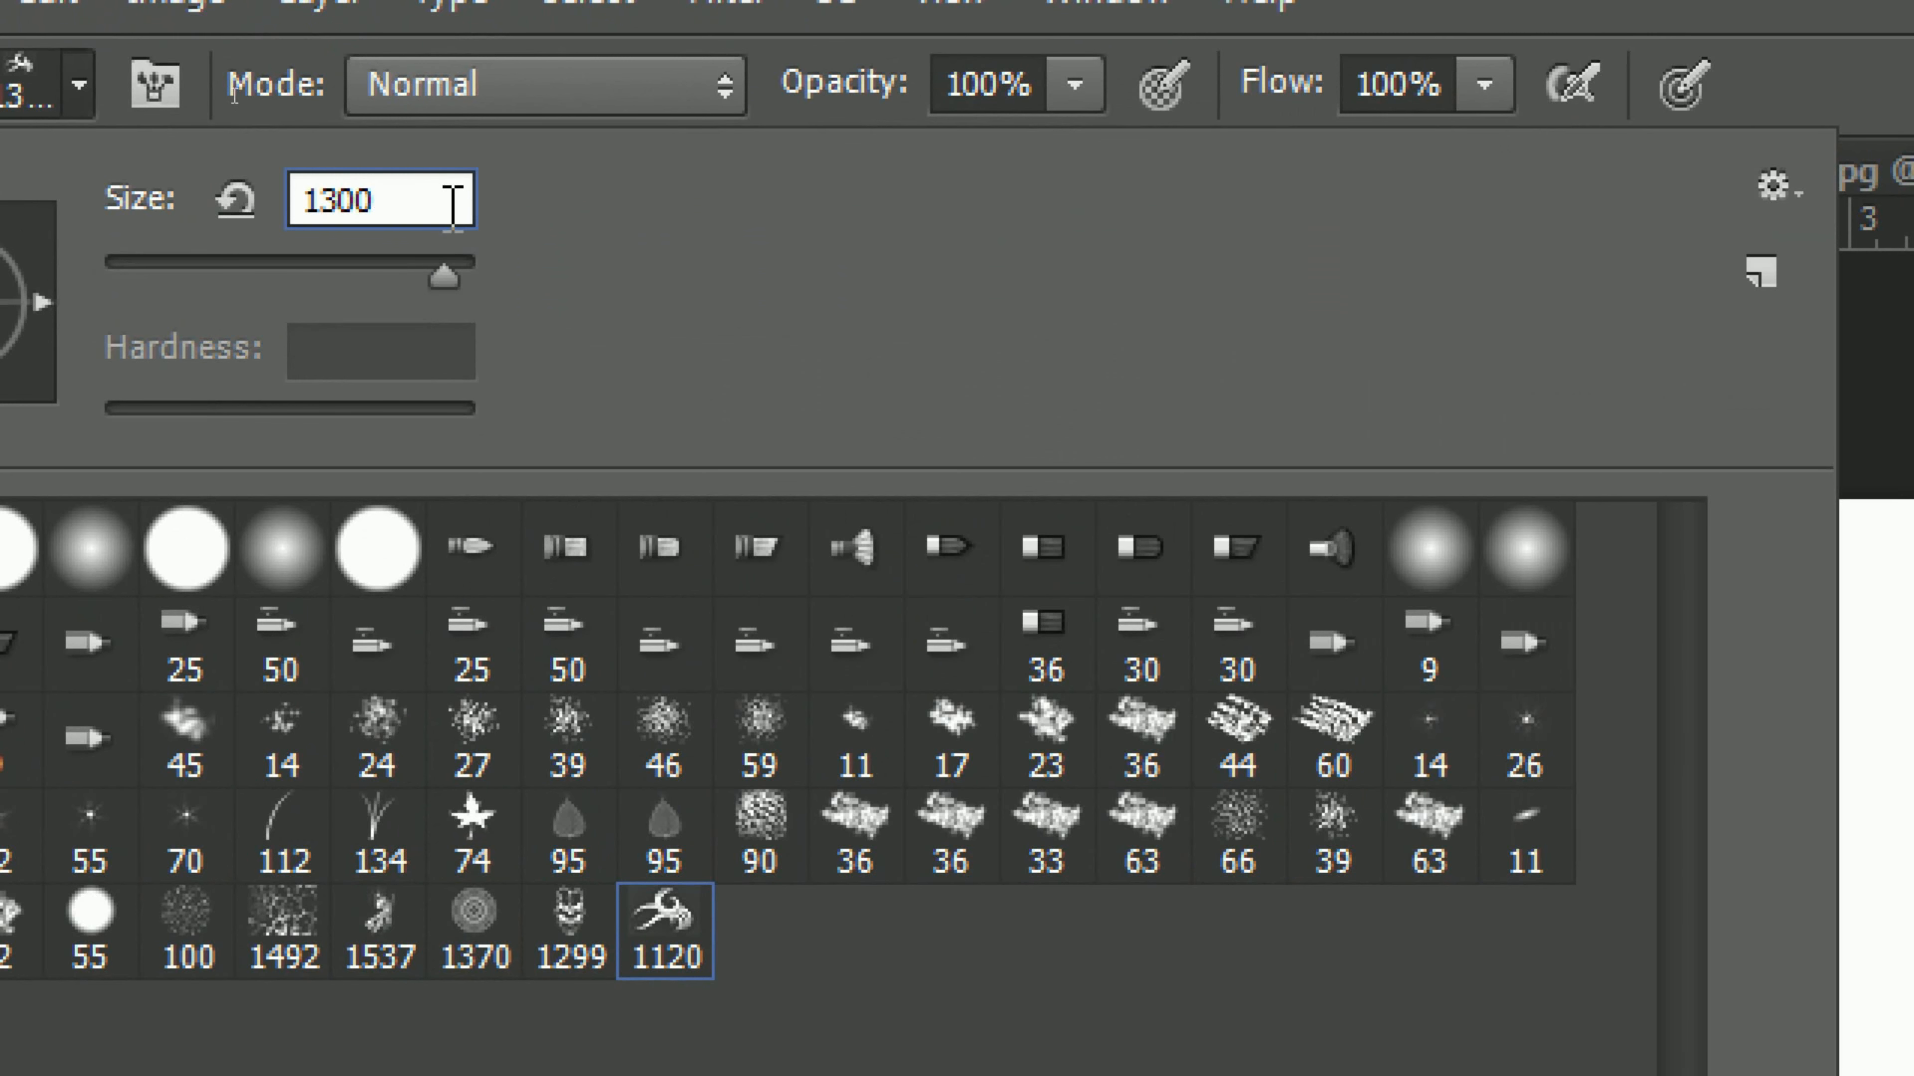
key(Return)
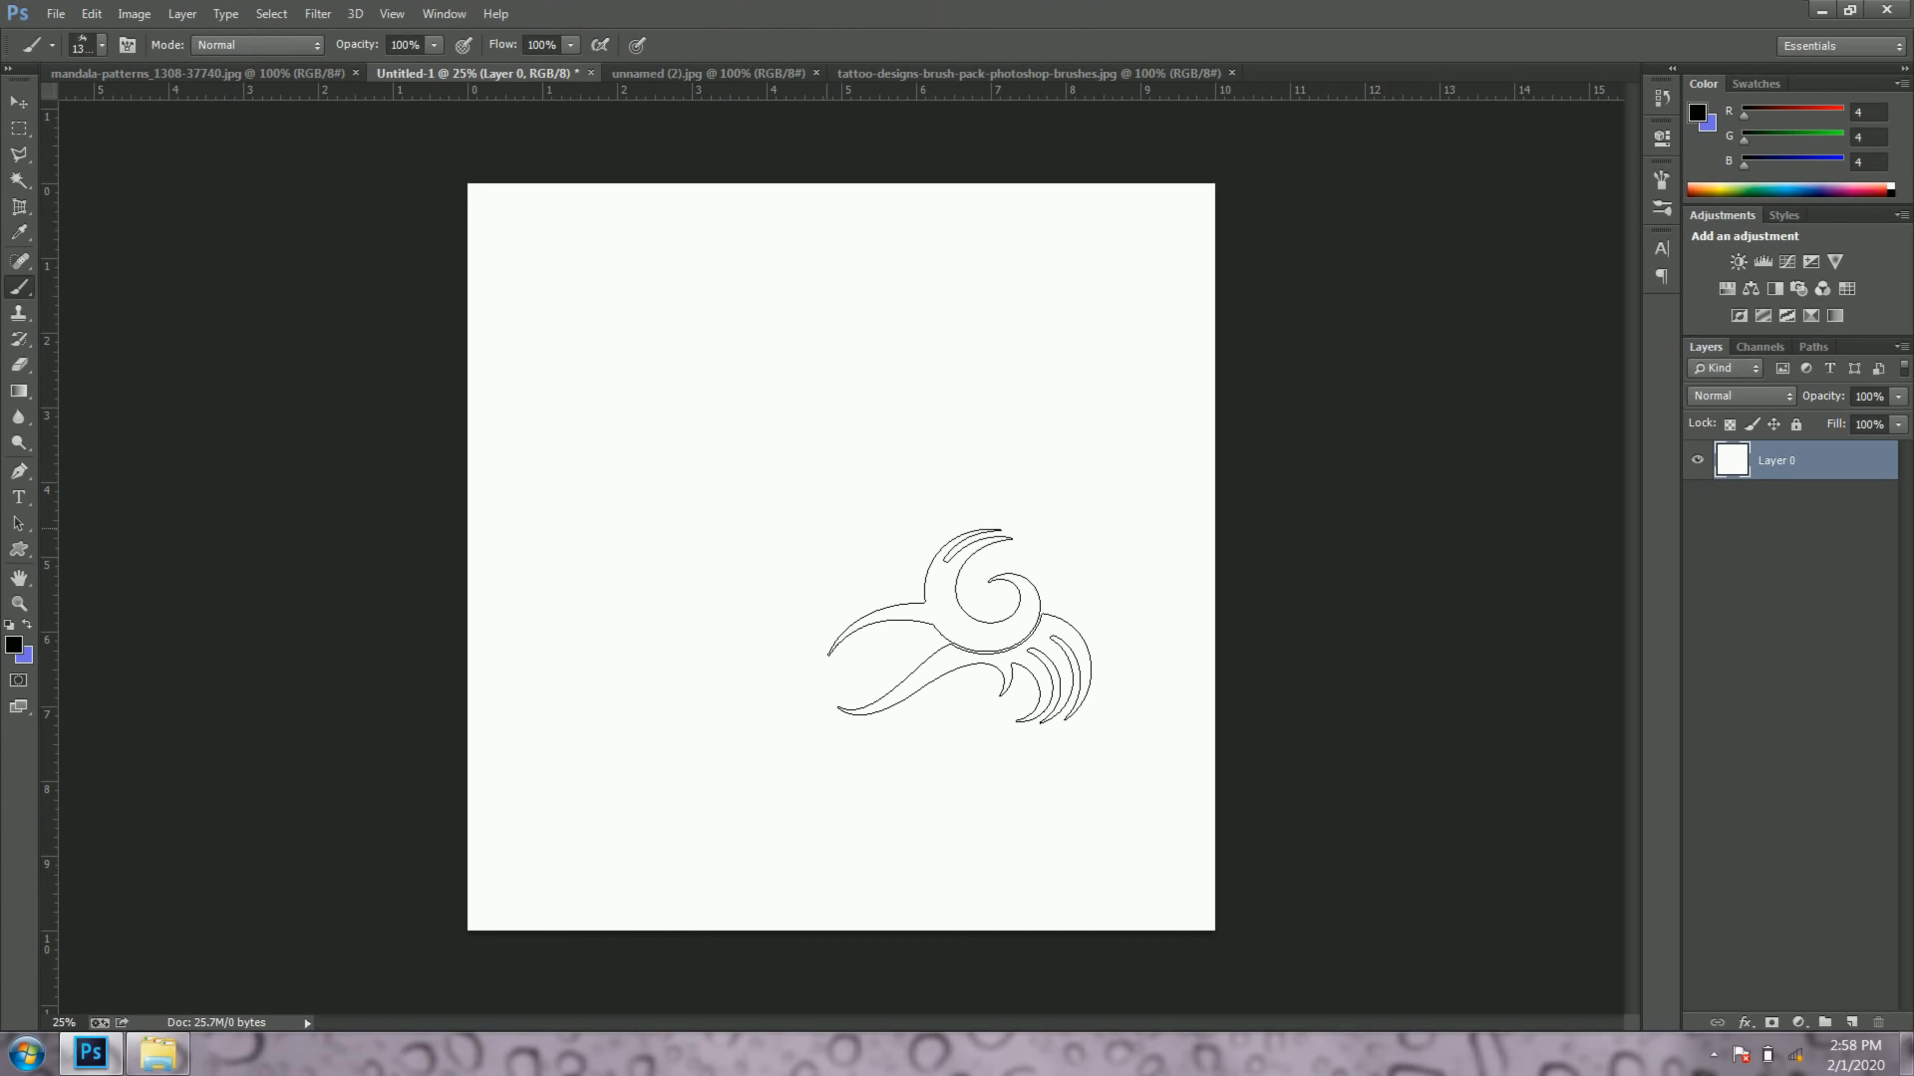
Step: Stamp the tattoo brush once each at the centre, lower right and upper left of the white canvas
click(819, 525)
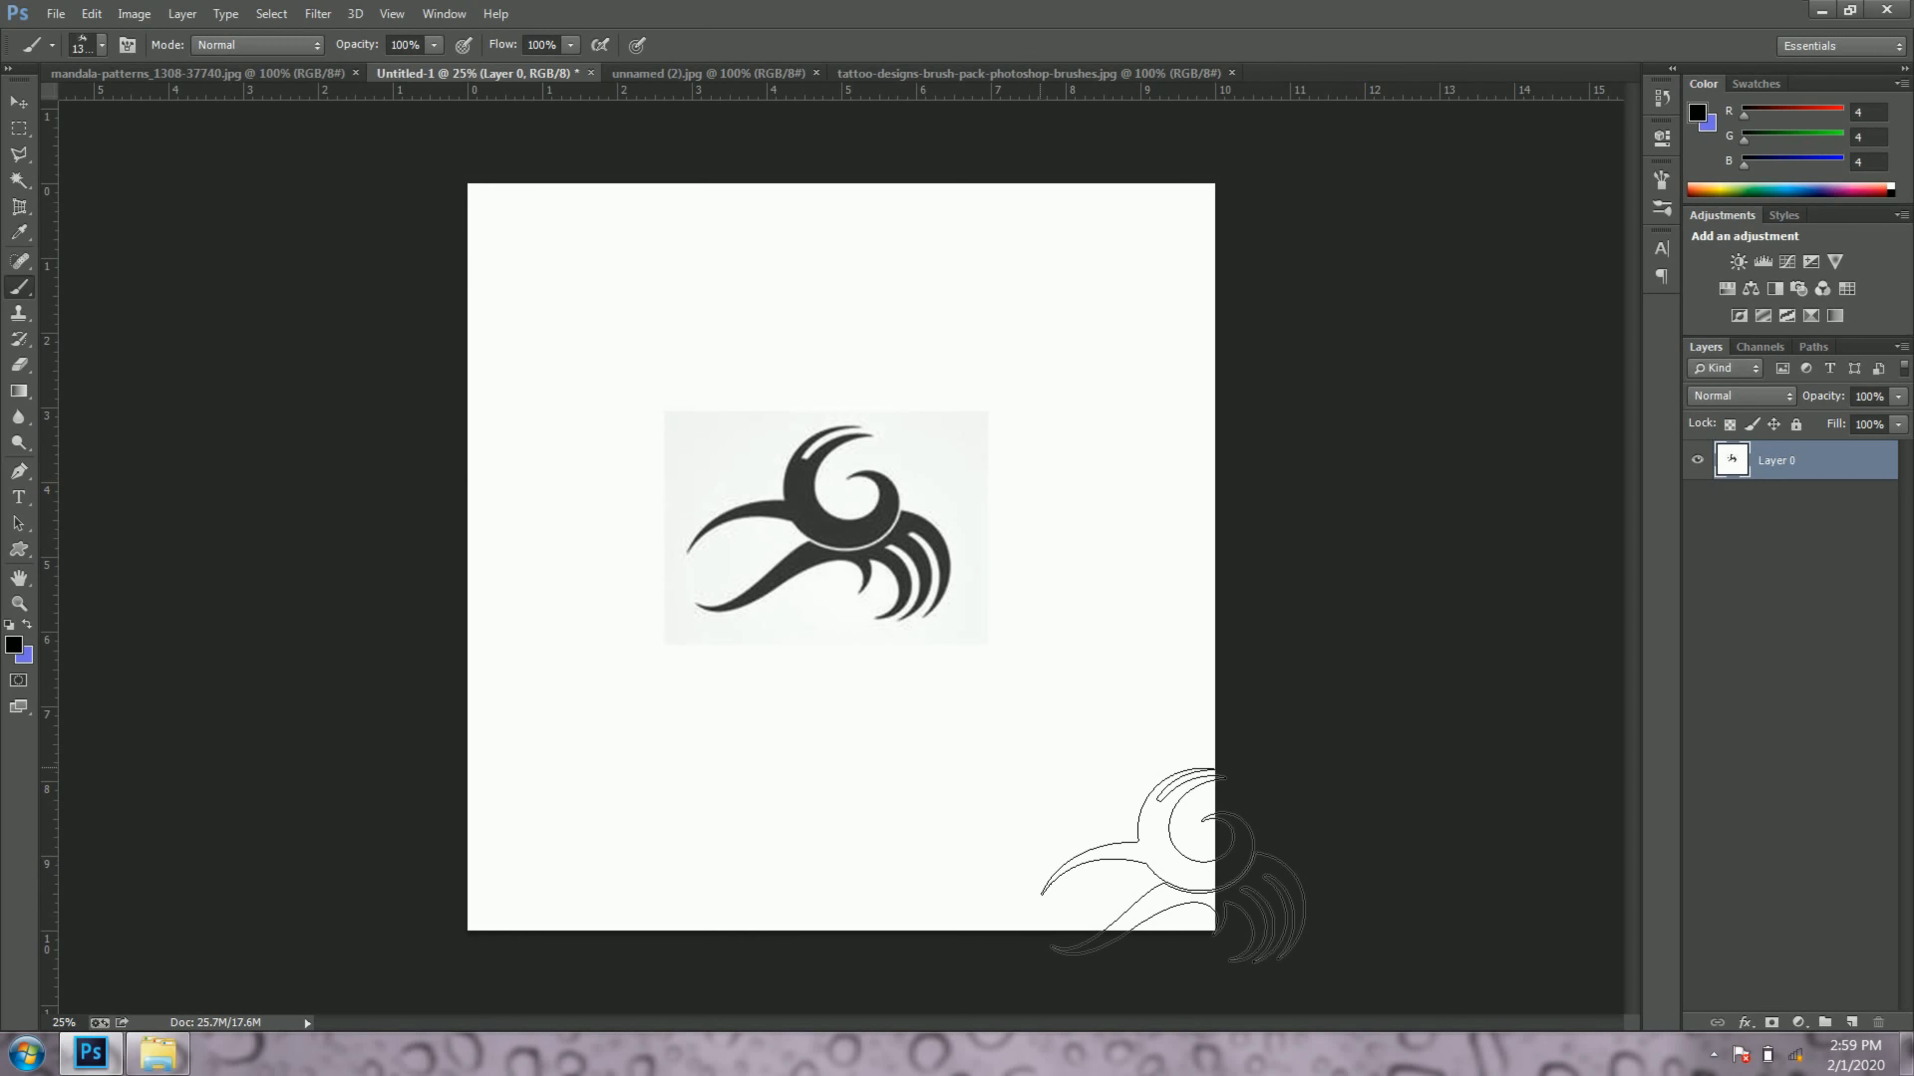
click(1040, 767)
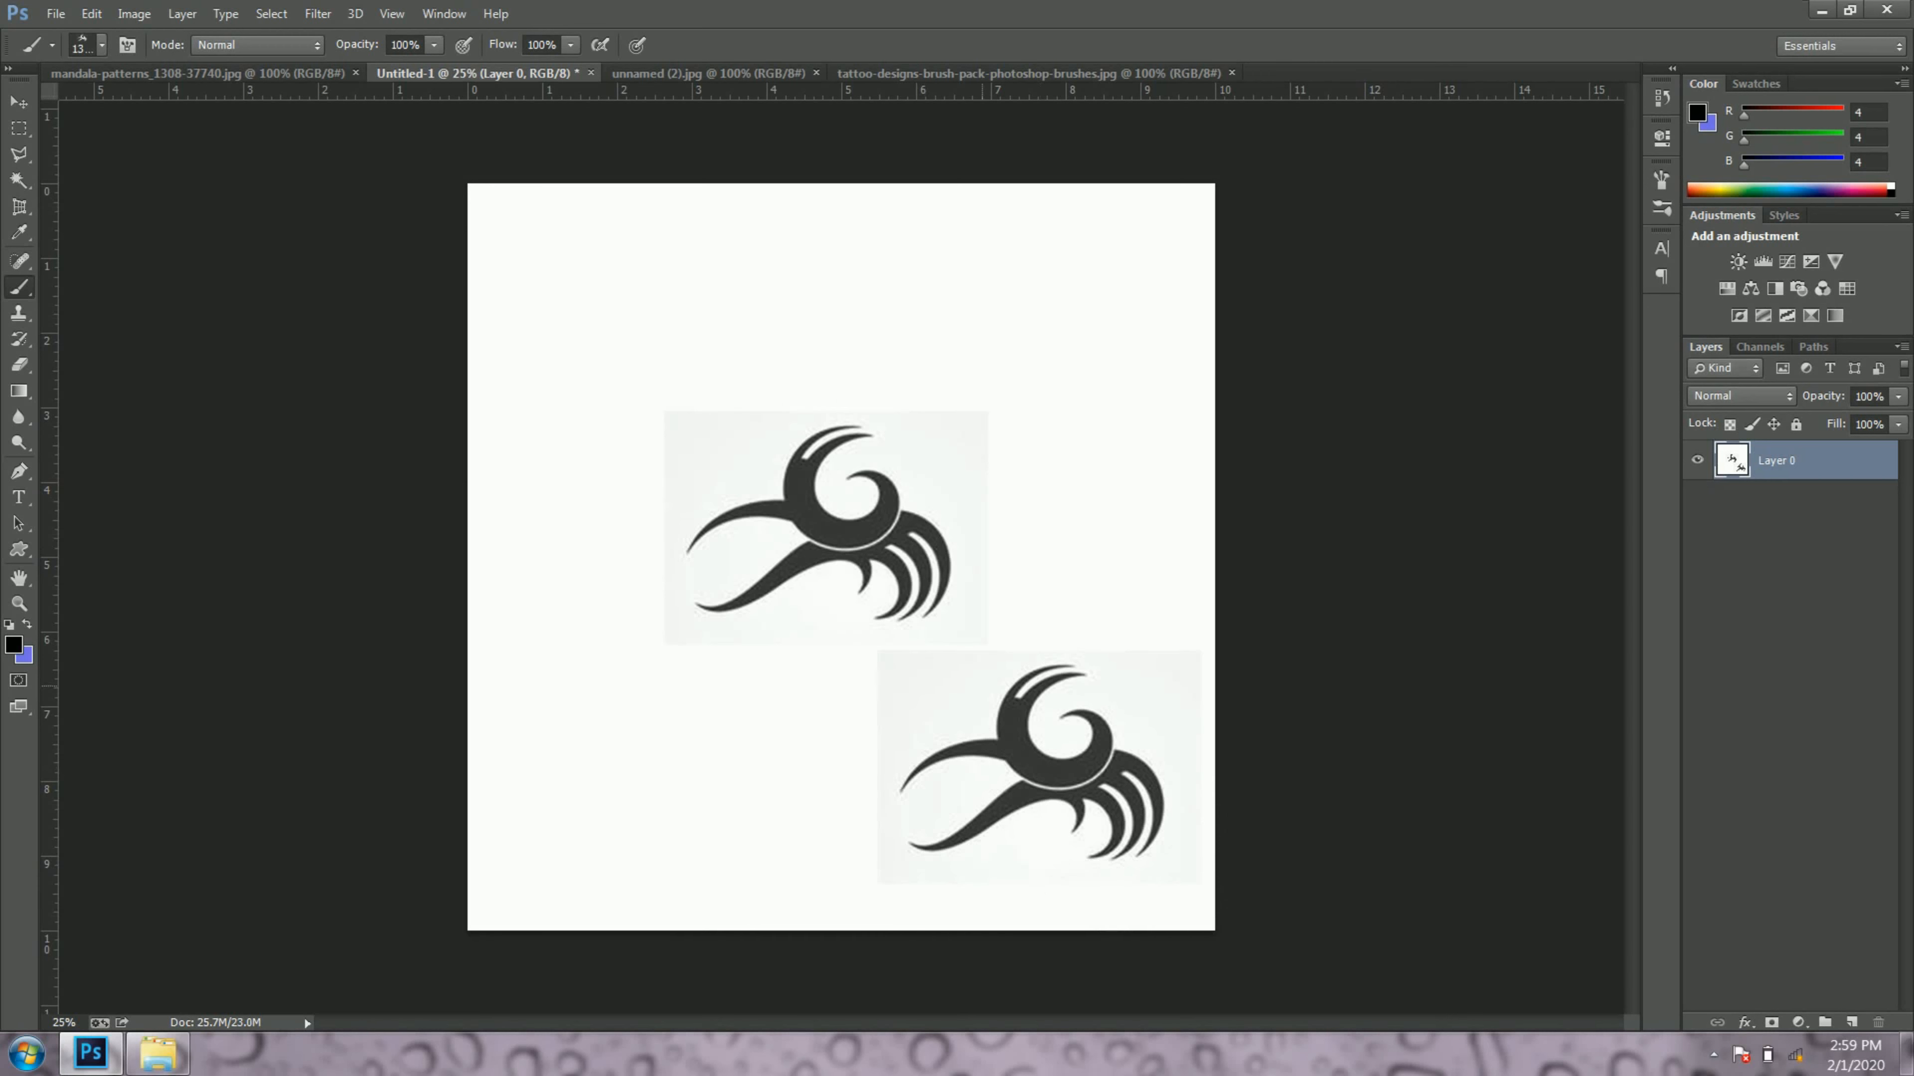
click(633, 296)
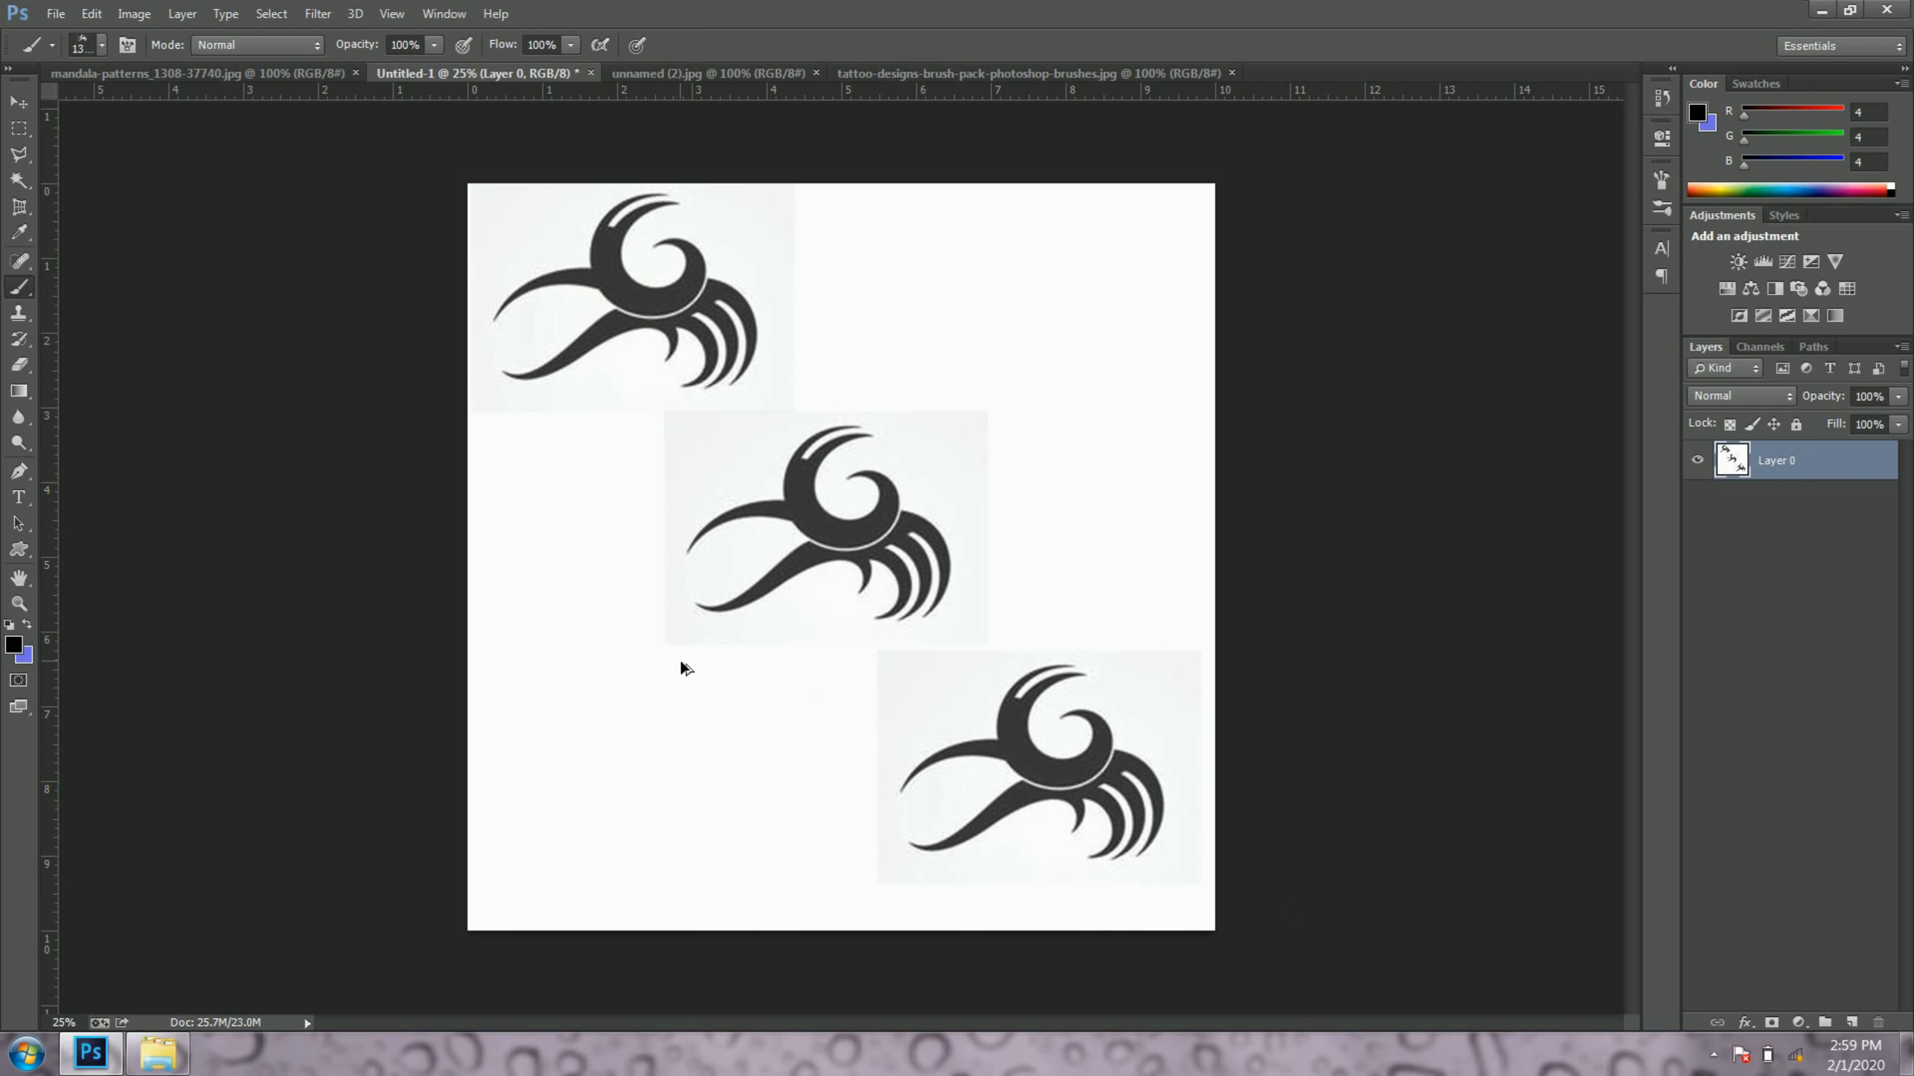
Step: Undo the three tattoo brush stamps on the canvas
key(ctrl+alt+z)
key(ctrl+alt+z)
key(ctrl+alt+z)
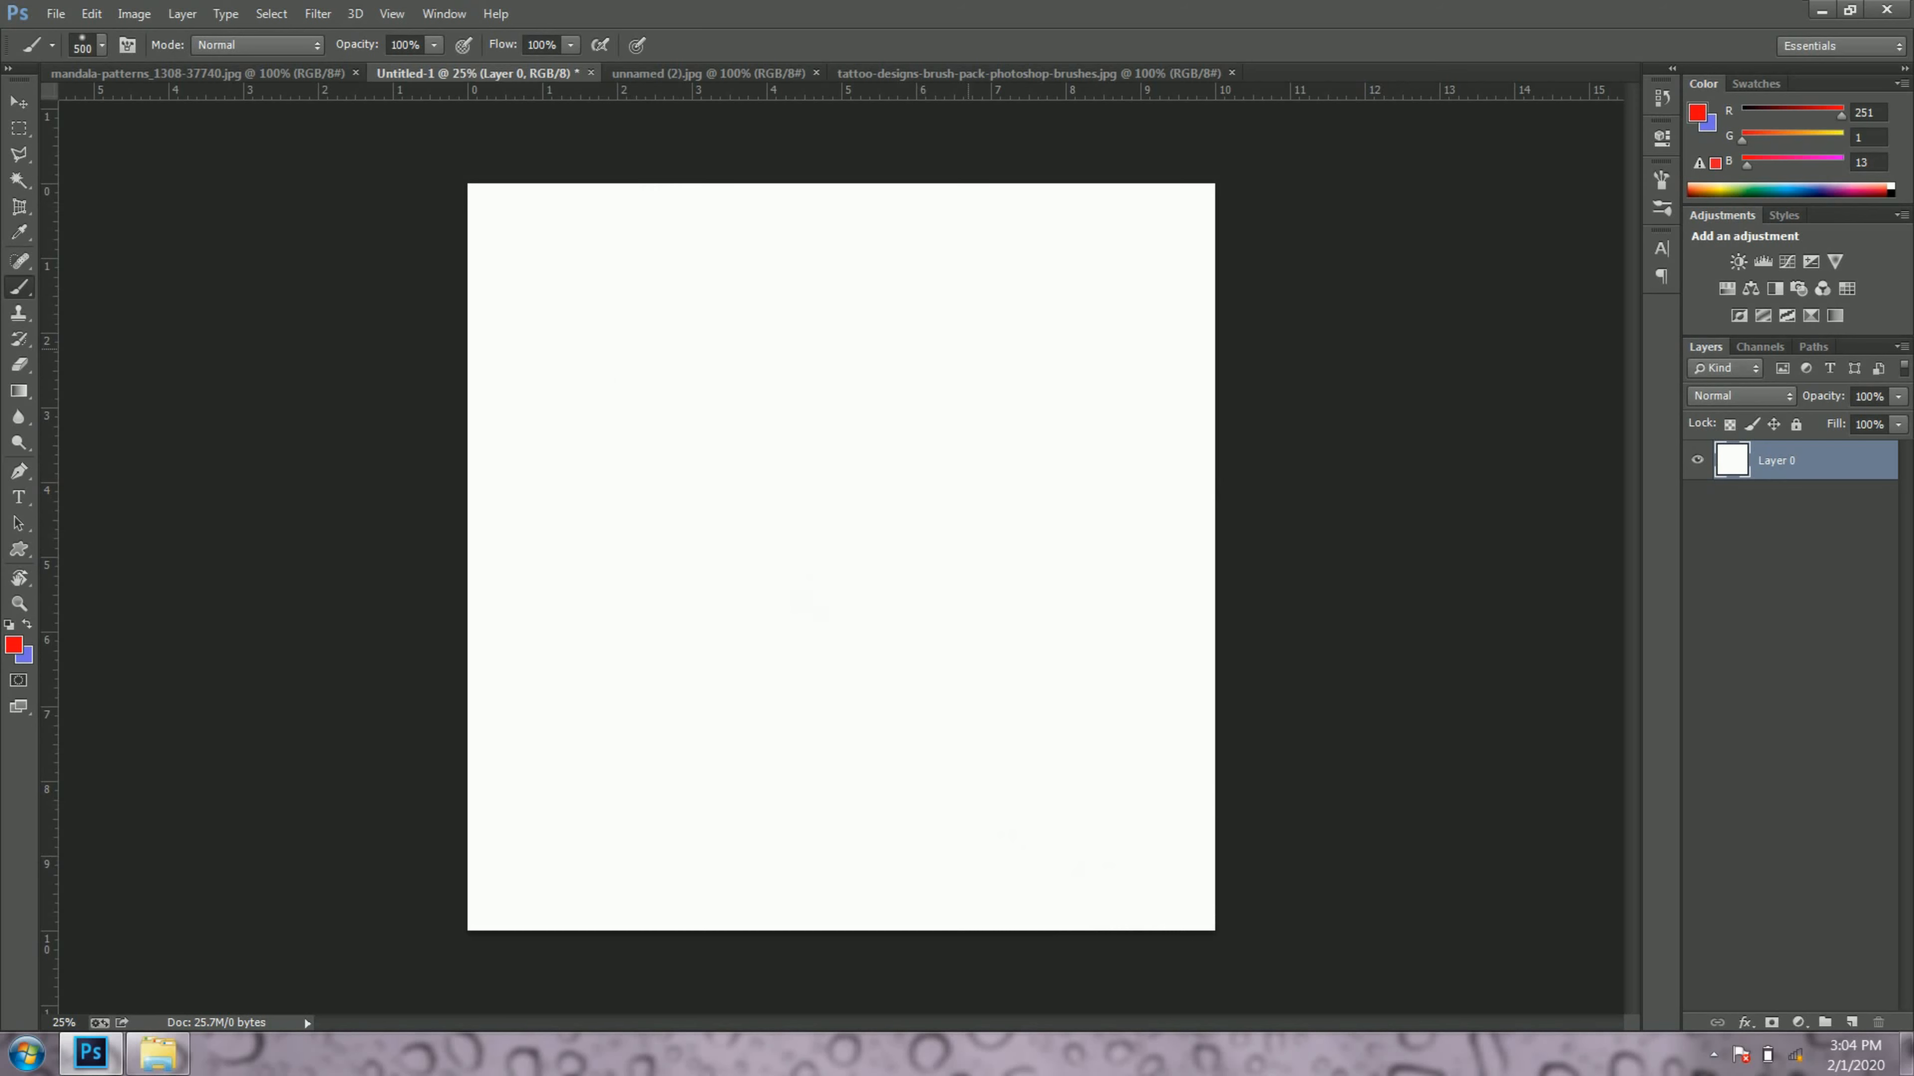
Step: Open the smoke image "unnamed" from the BRUSHES folder in Photoshop and switch to the Move tool
key(alt+Tab)
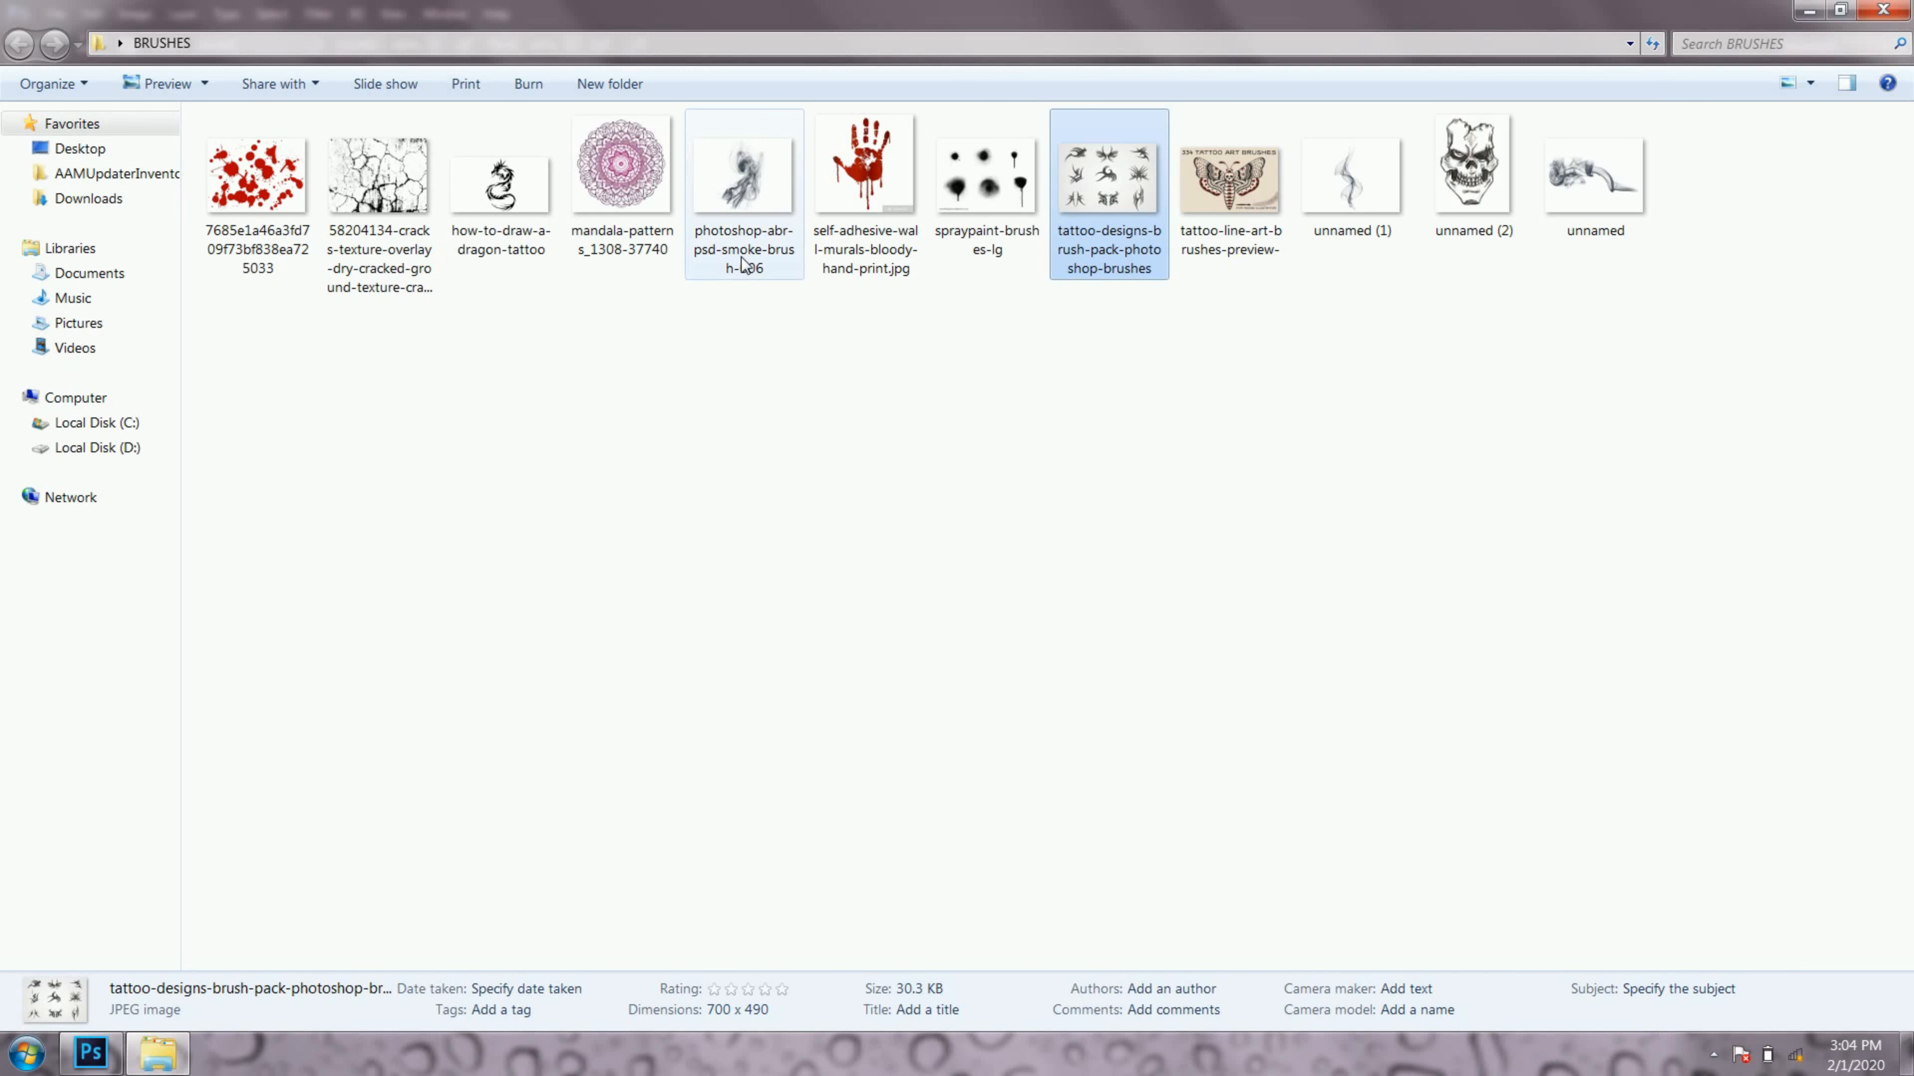
right_click(1583, 183)
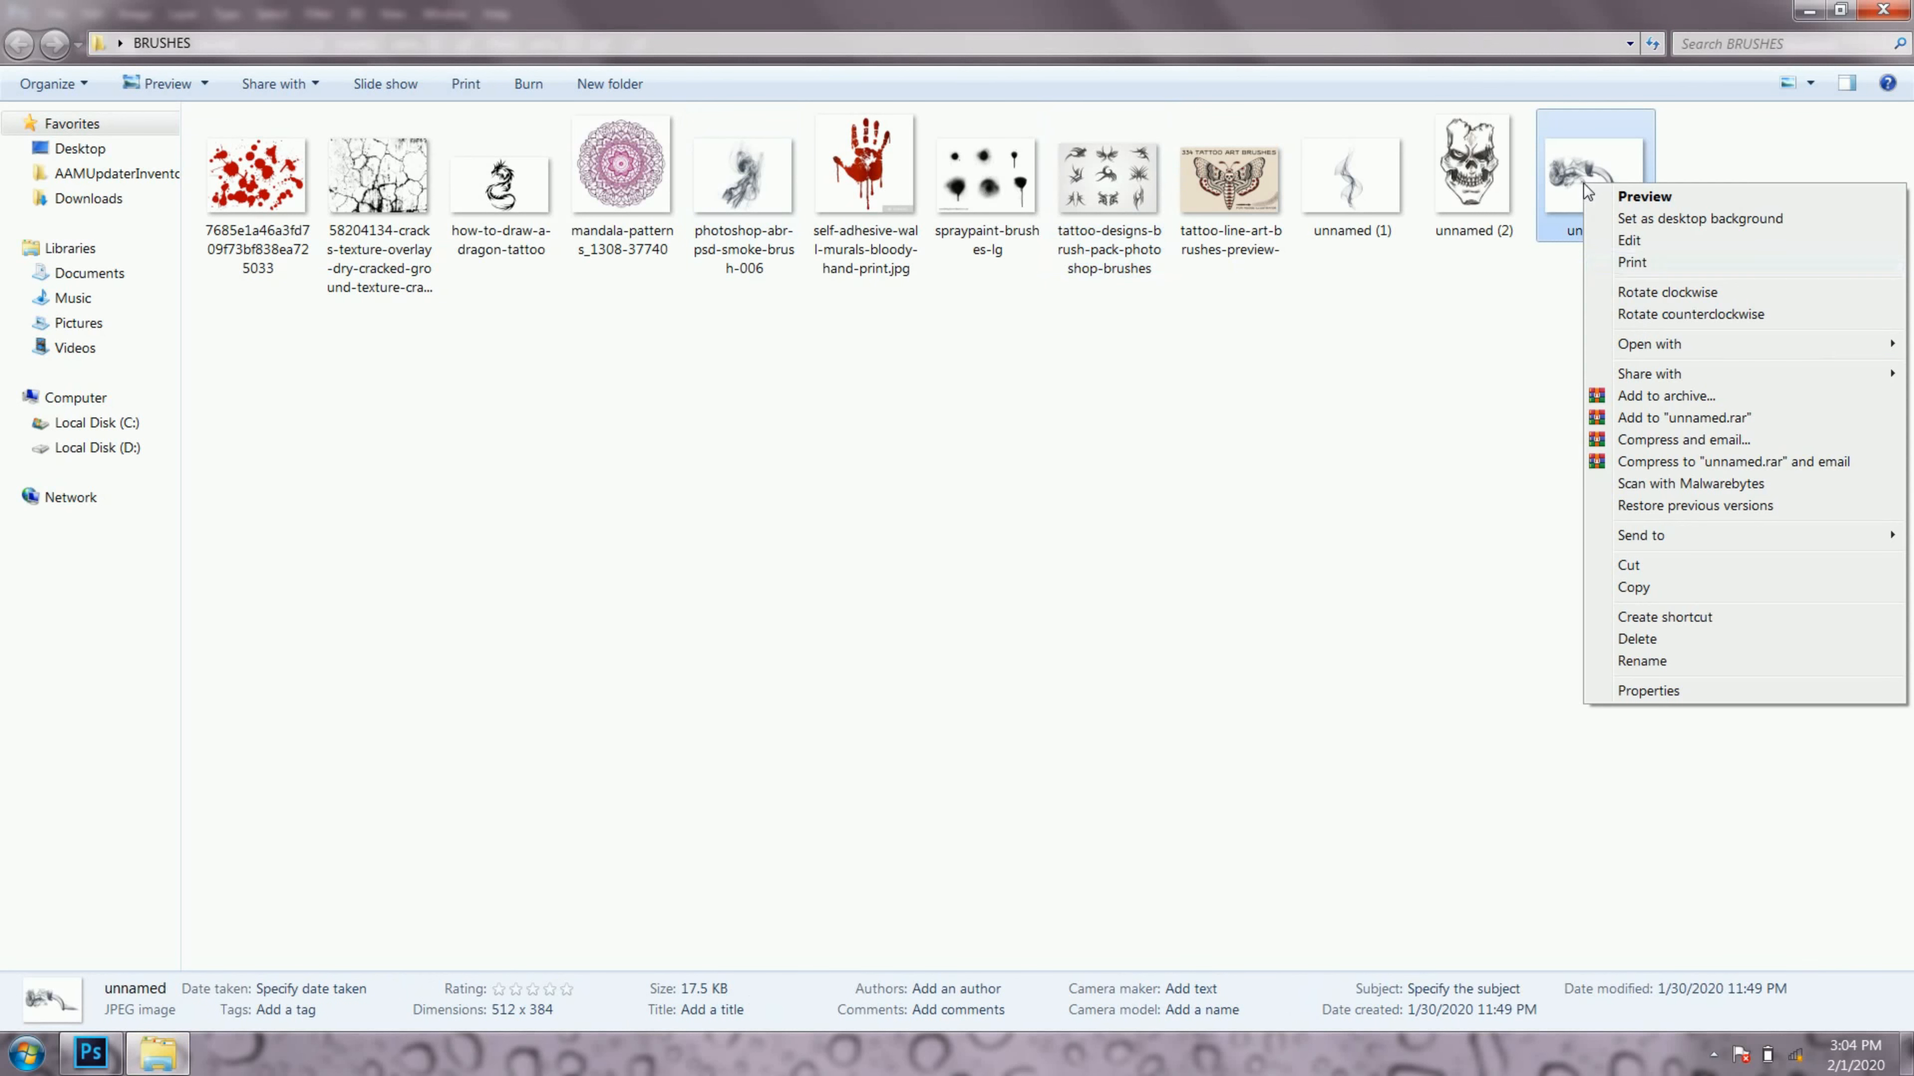
click(1566, 353)
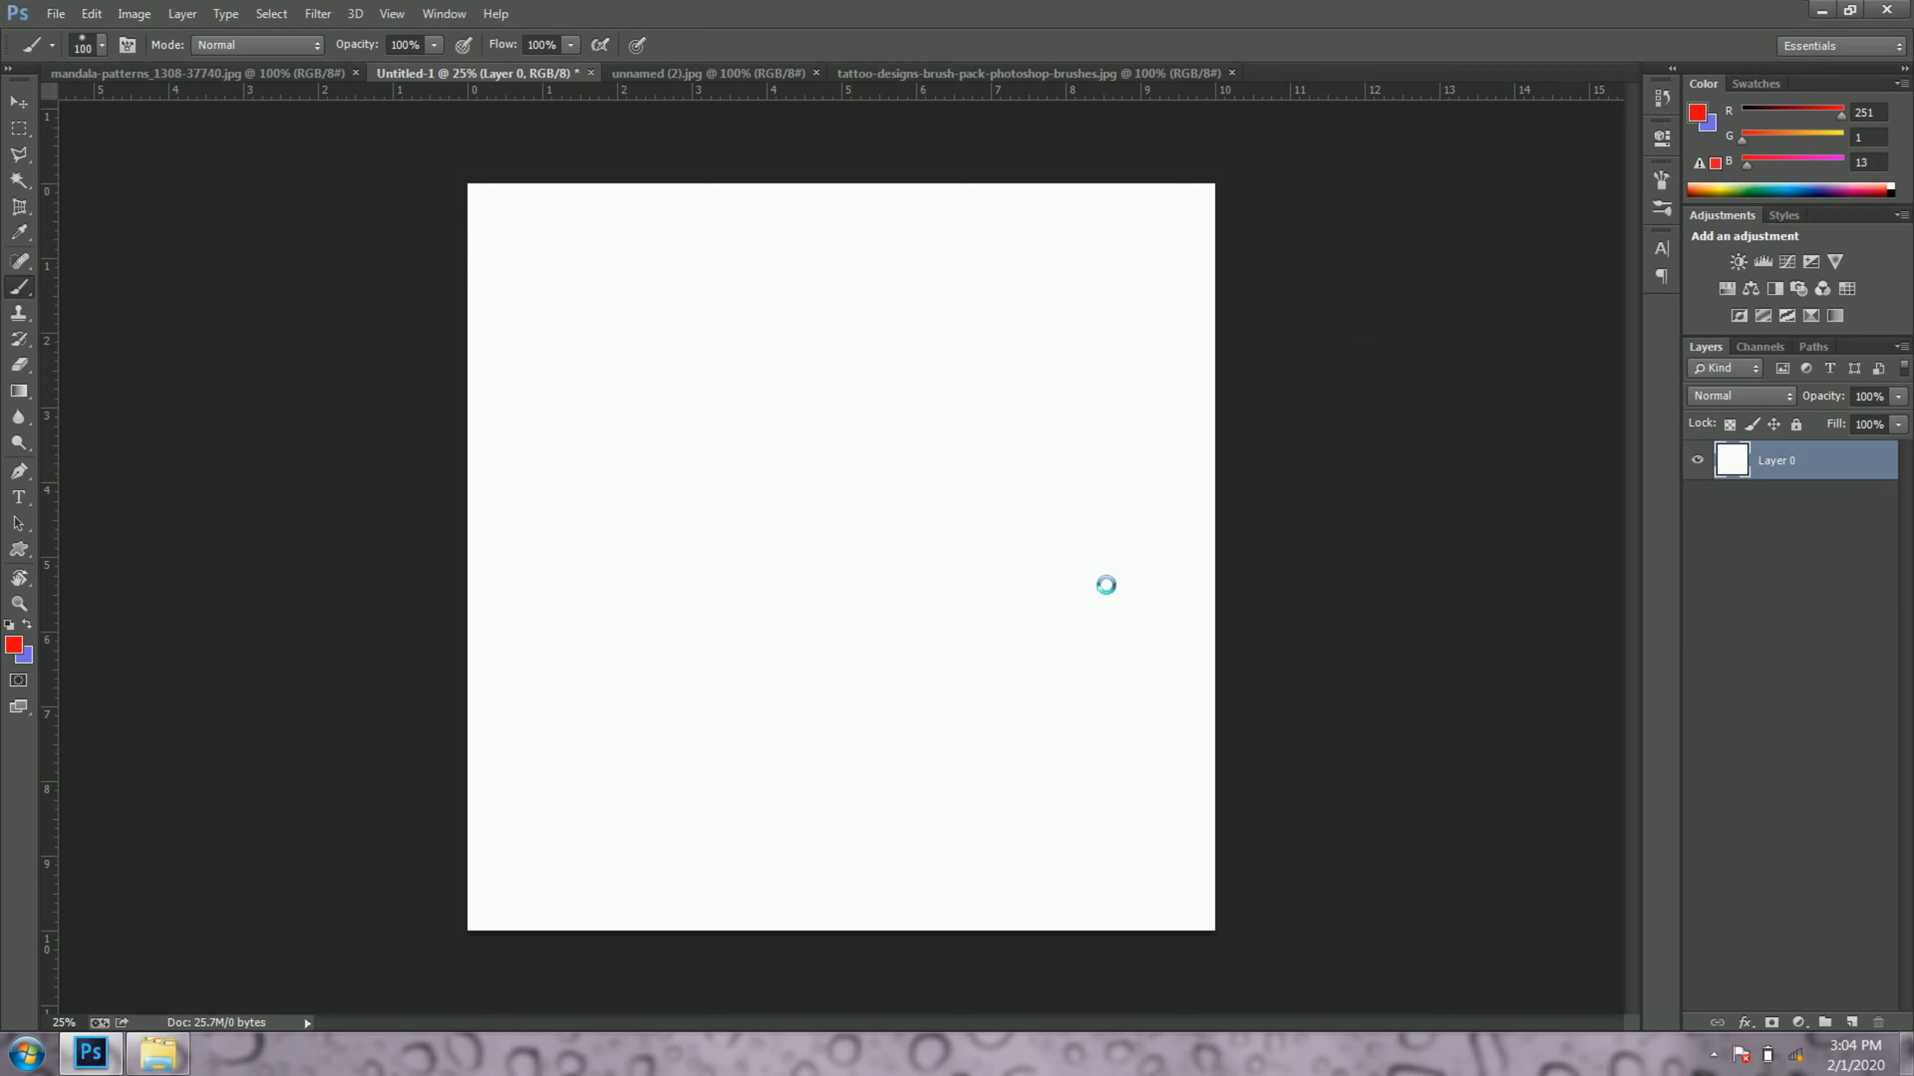
key(v)
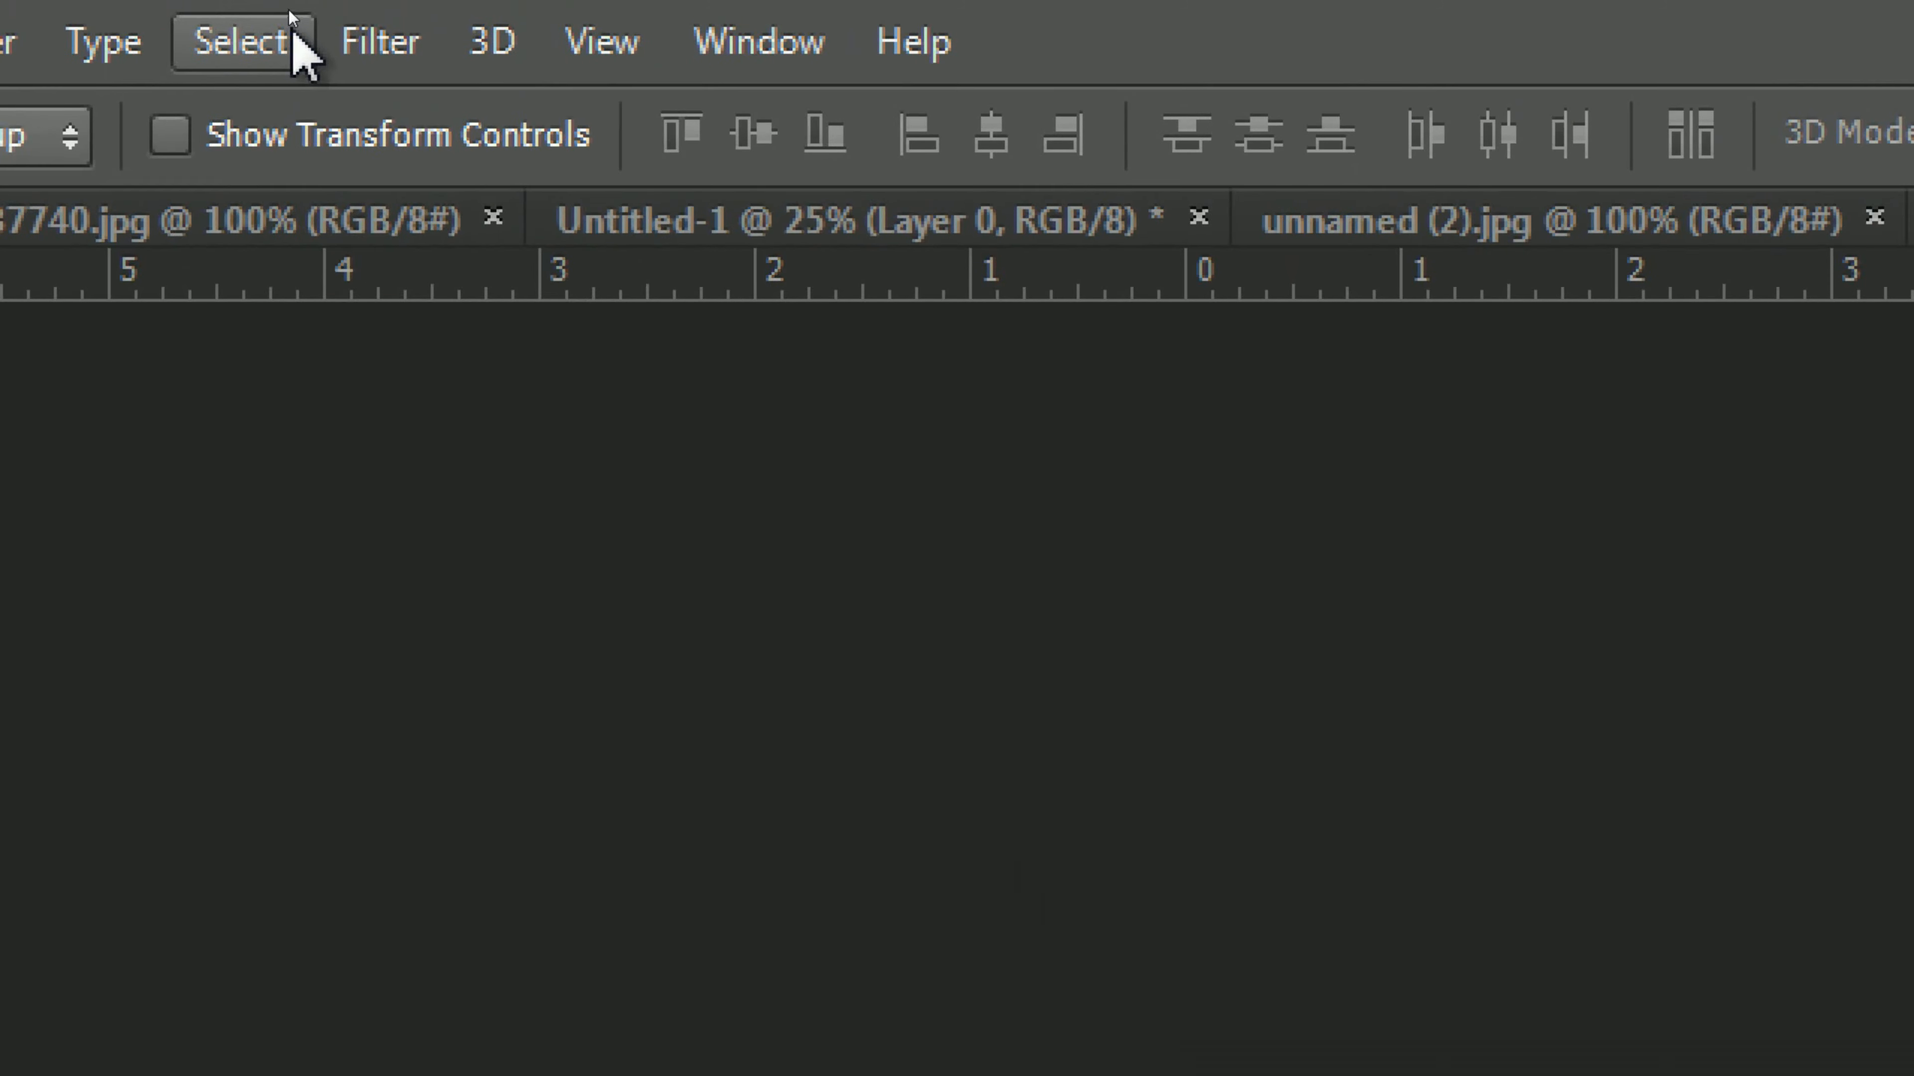
Step: Select the whole smoke image, copy it and clear the selection
click(296, 38)
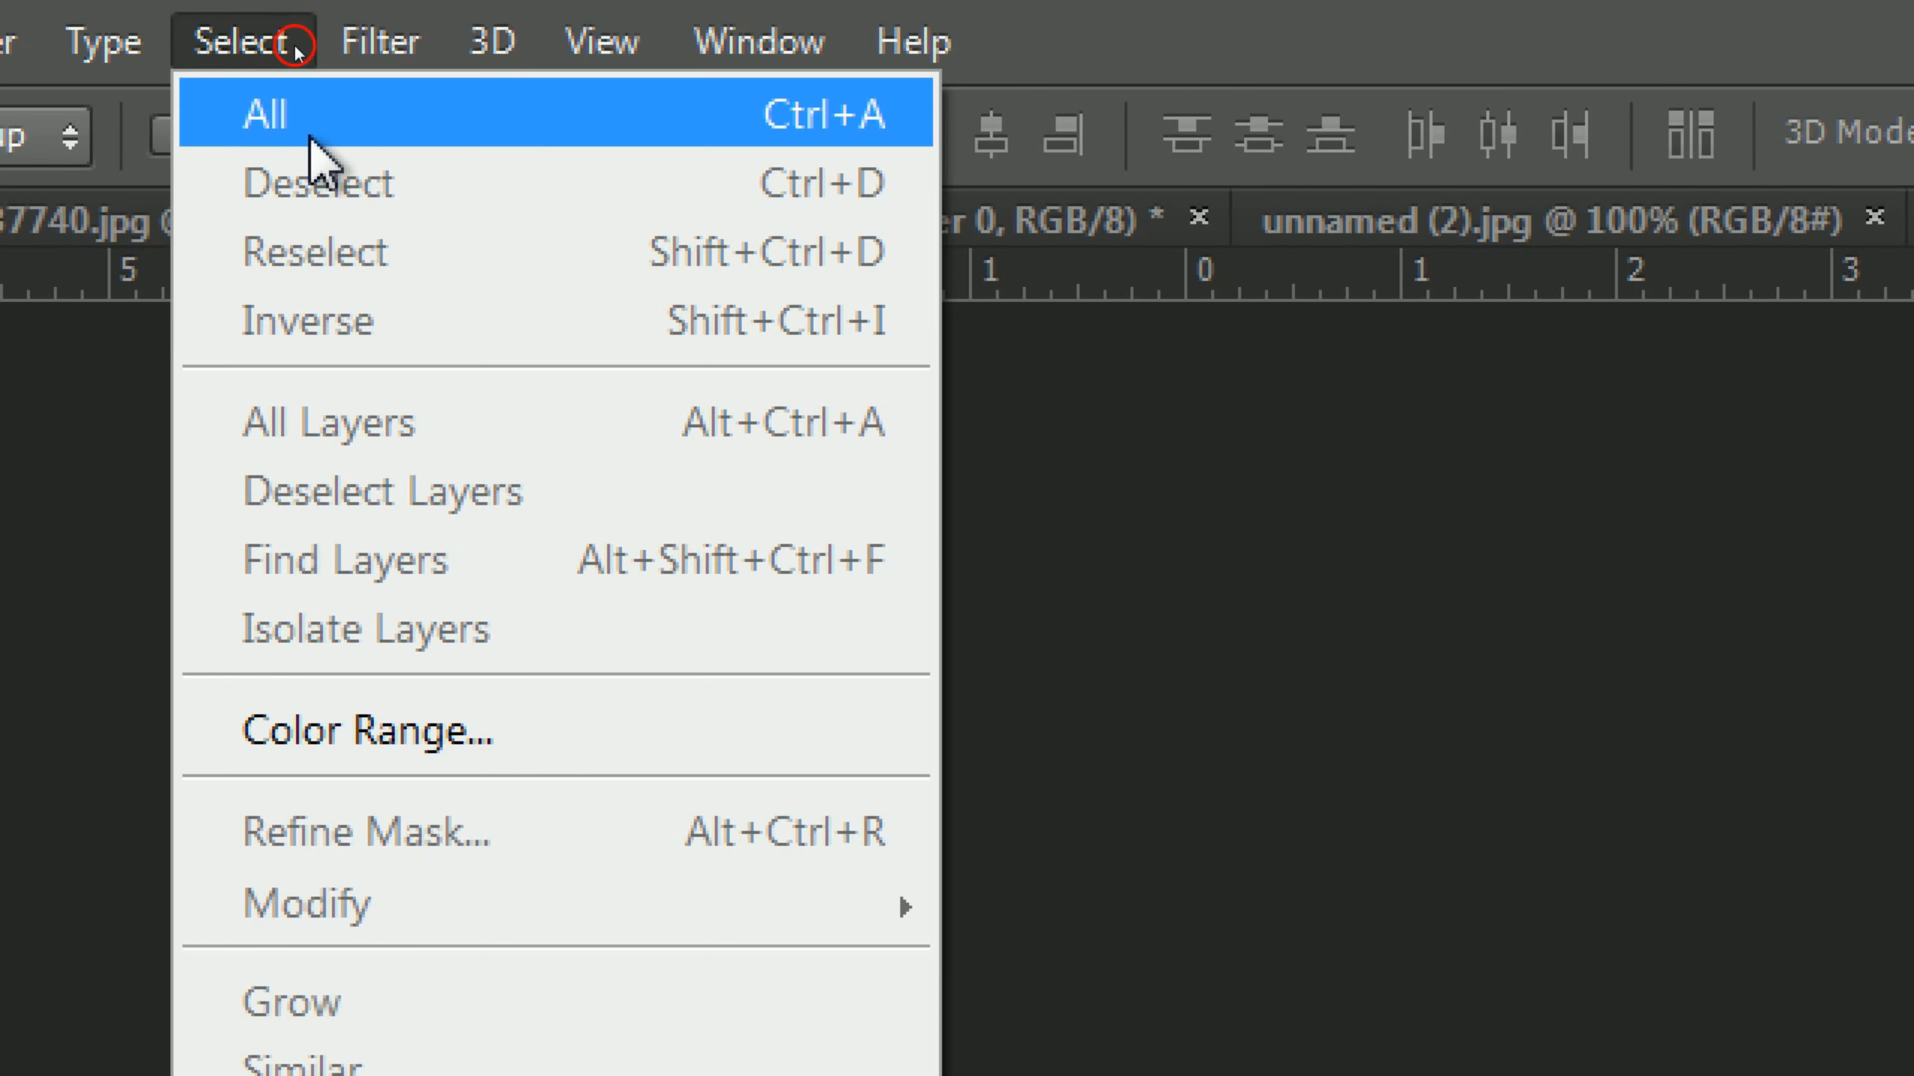
click(205, 128)
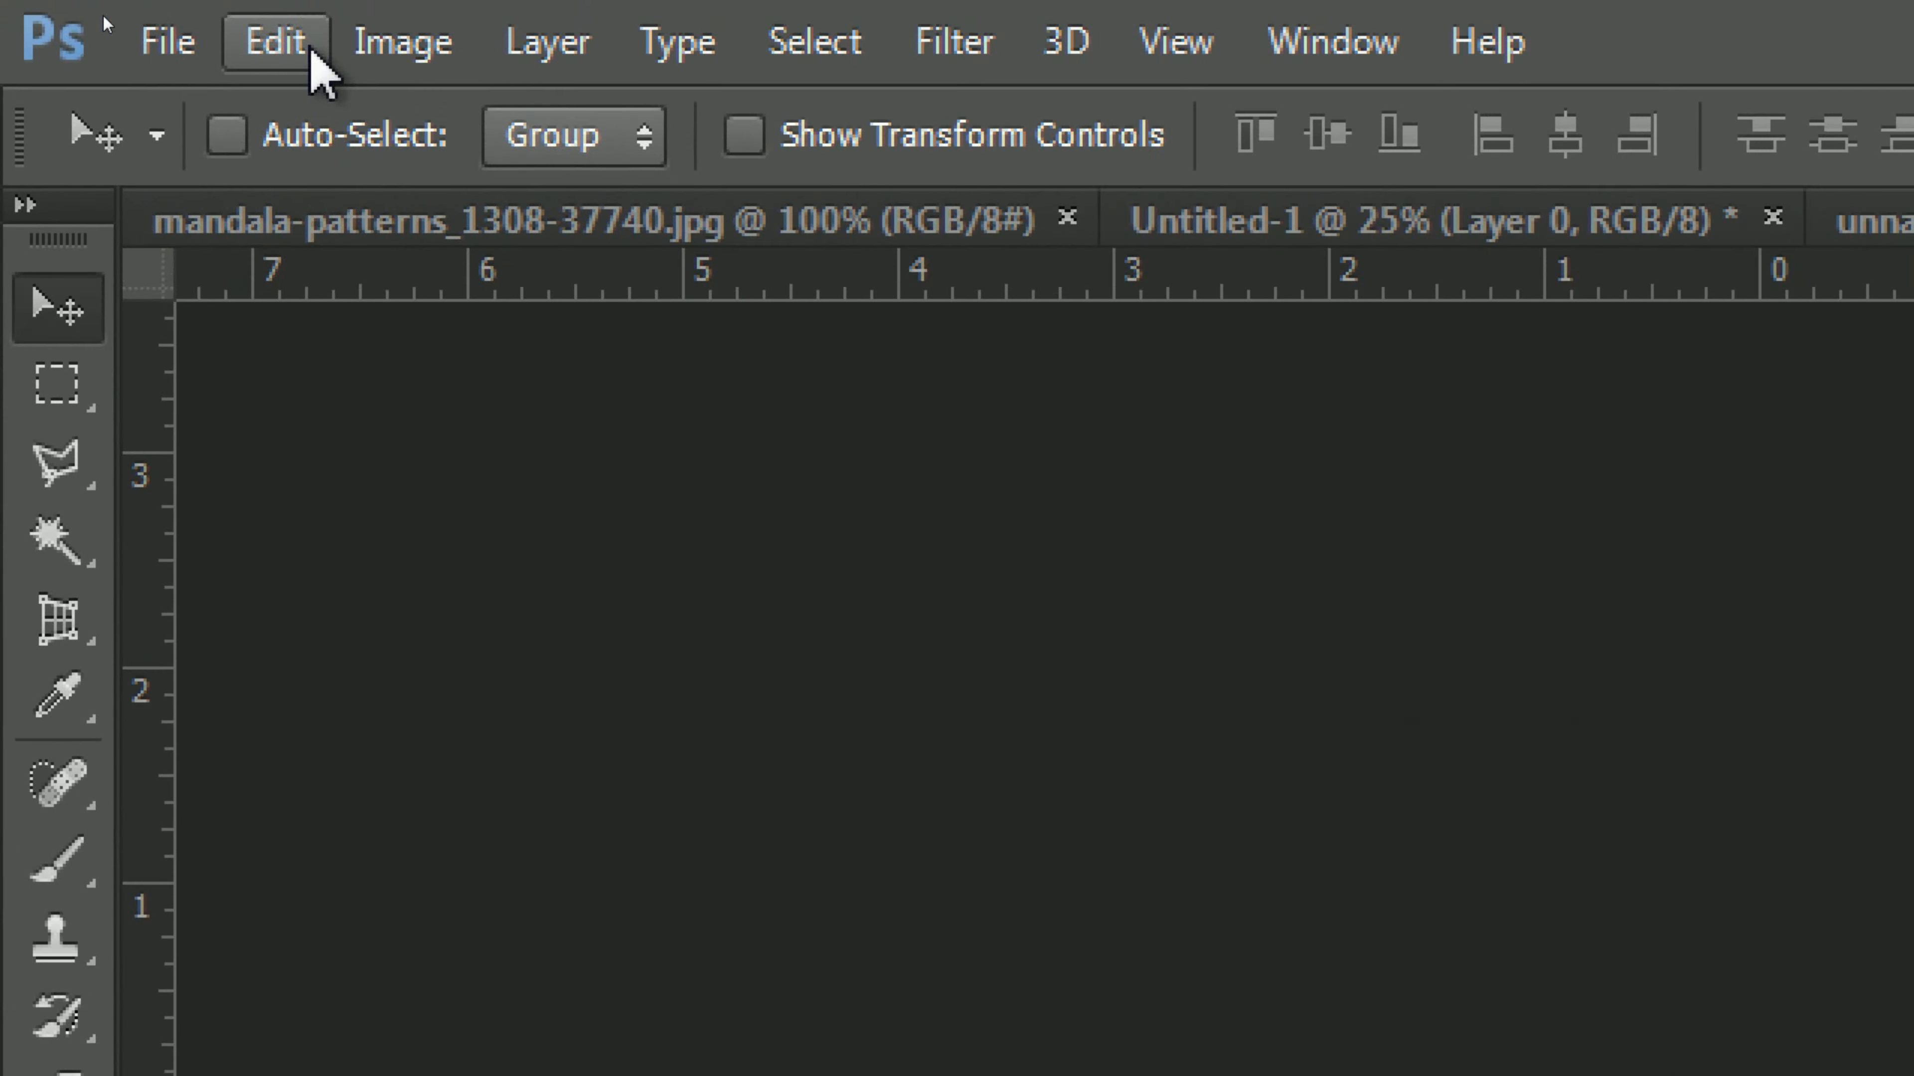
click(91, 13)
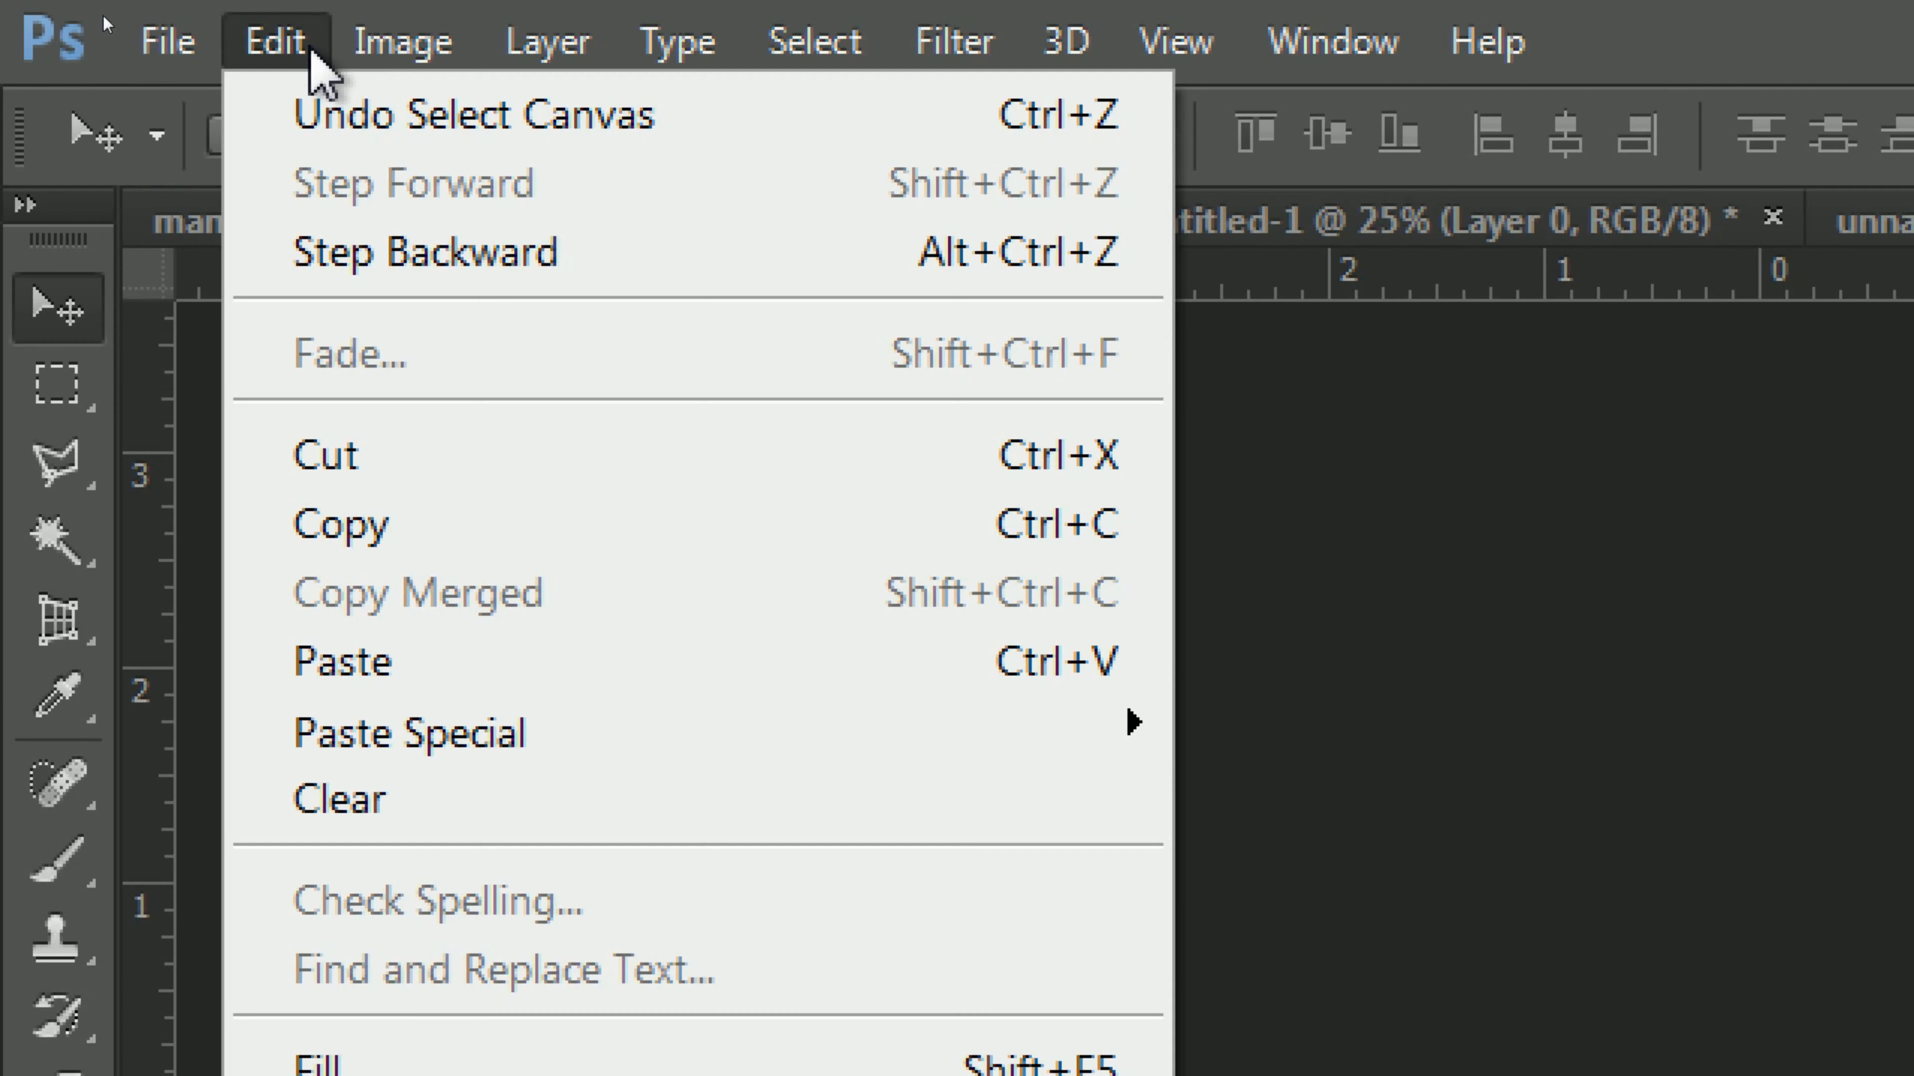
click(463, 531)
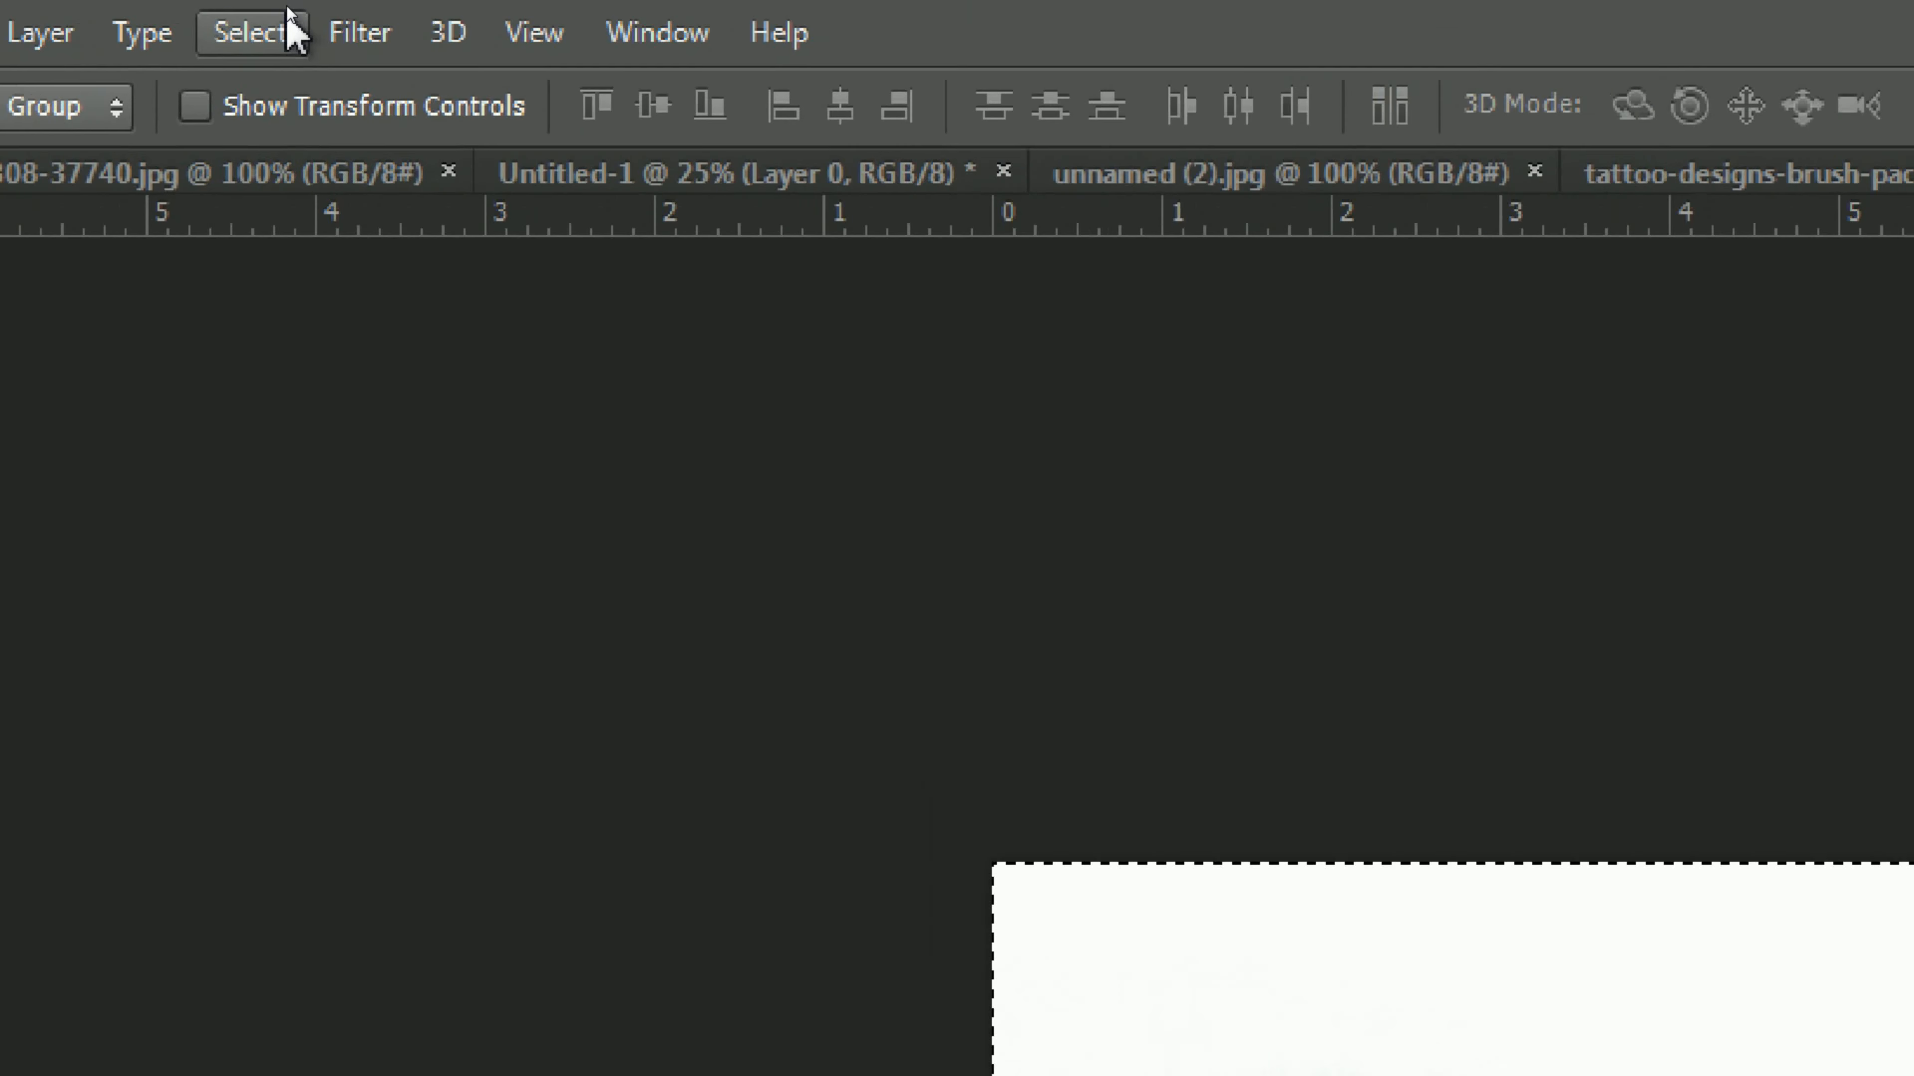
click(288, 16)
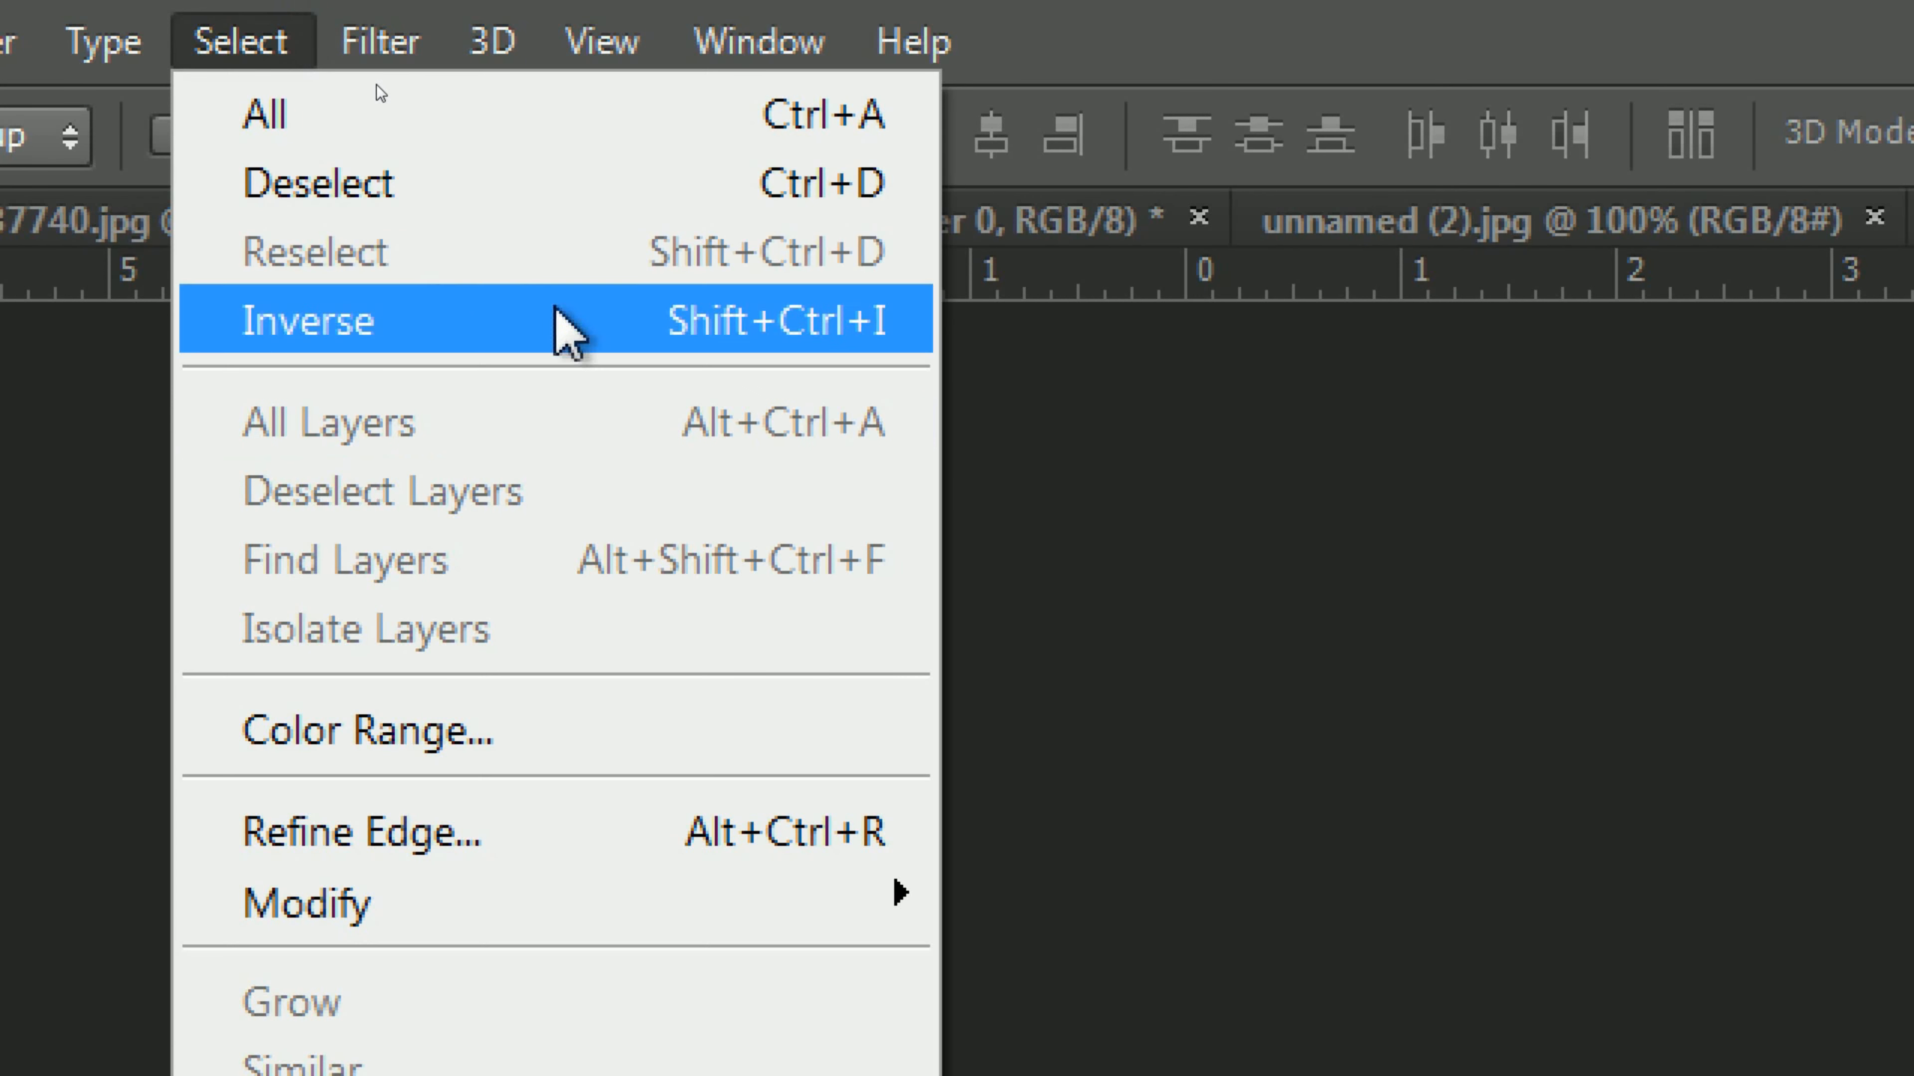
click(550, 189)
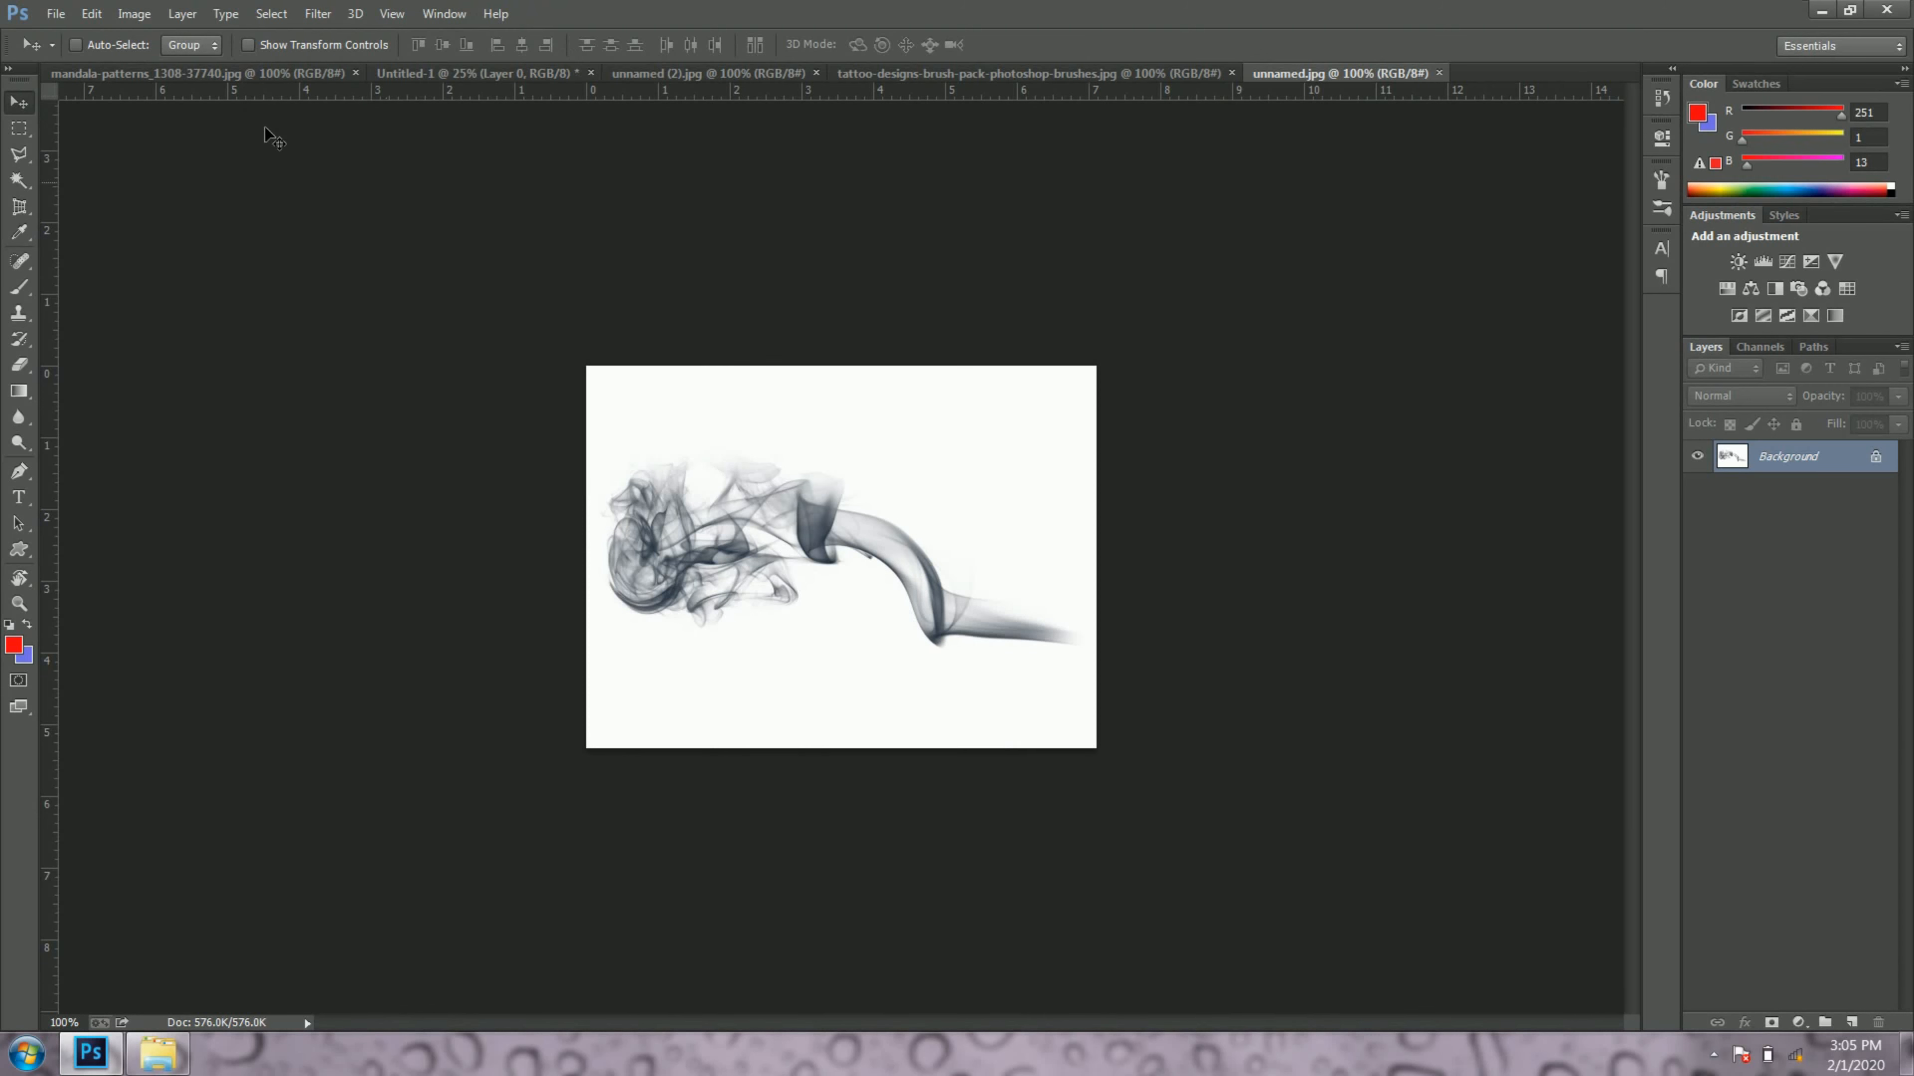
Step: Paste the copied smoke image into the Untitled-1 document as a new layer
click(497, 72)
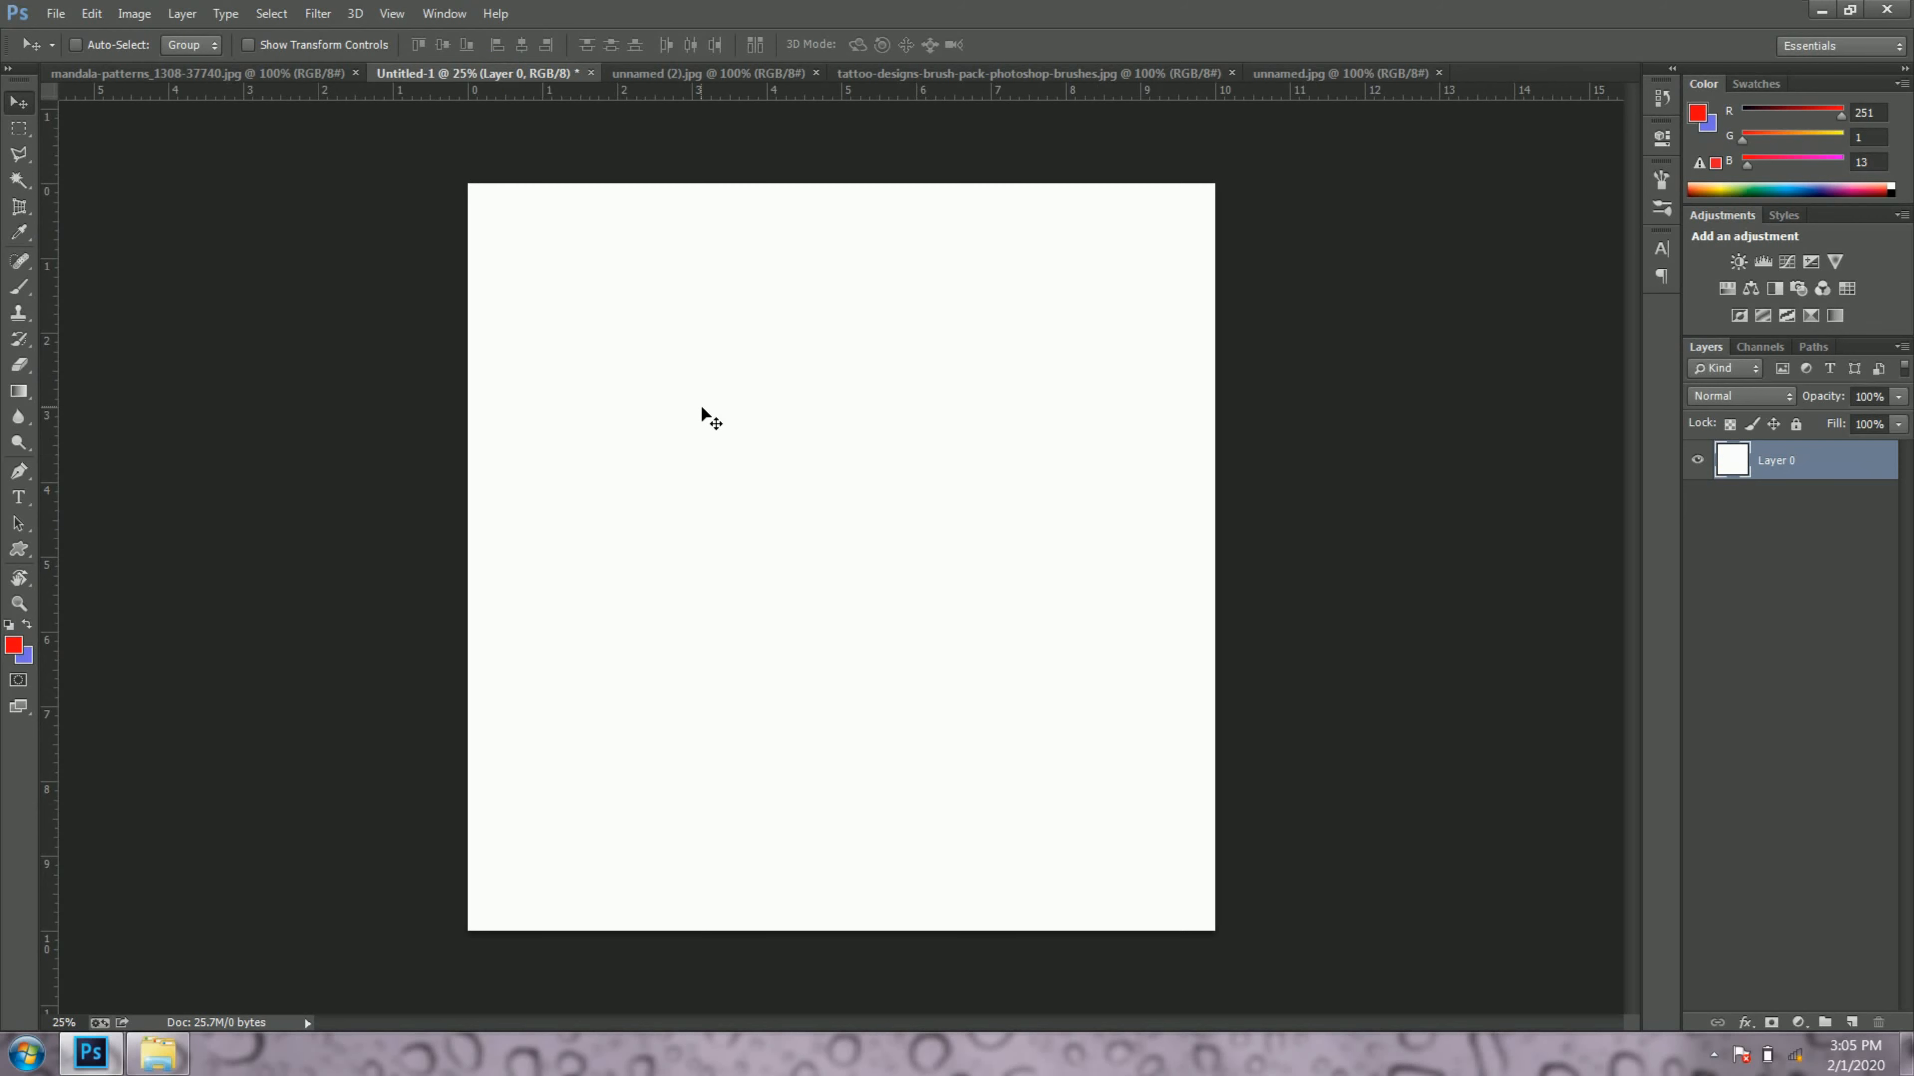
click(92, 14)
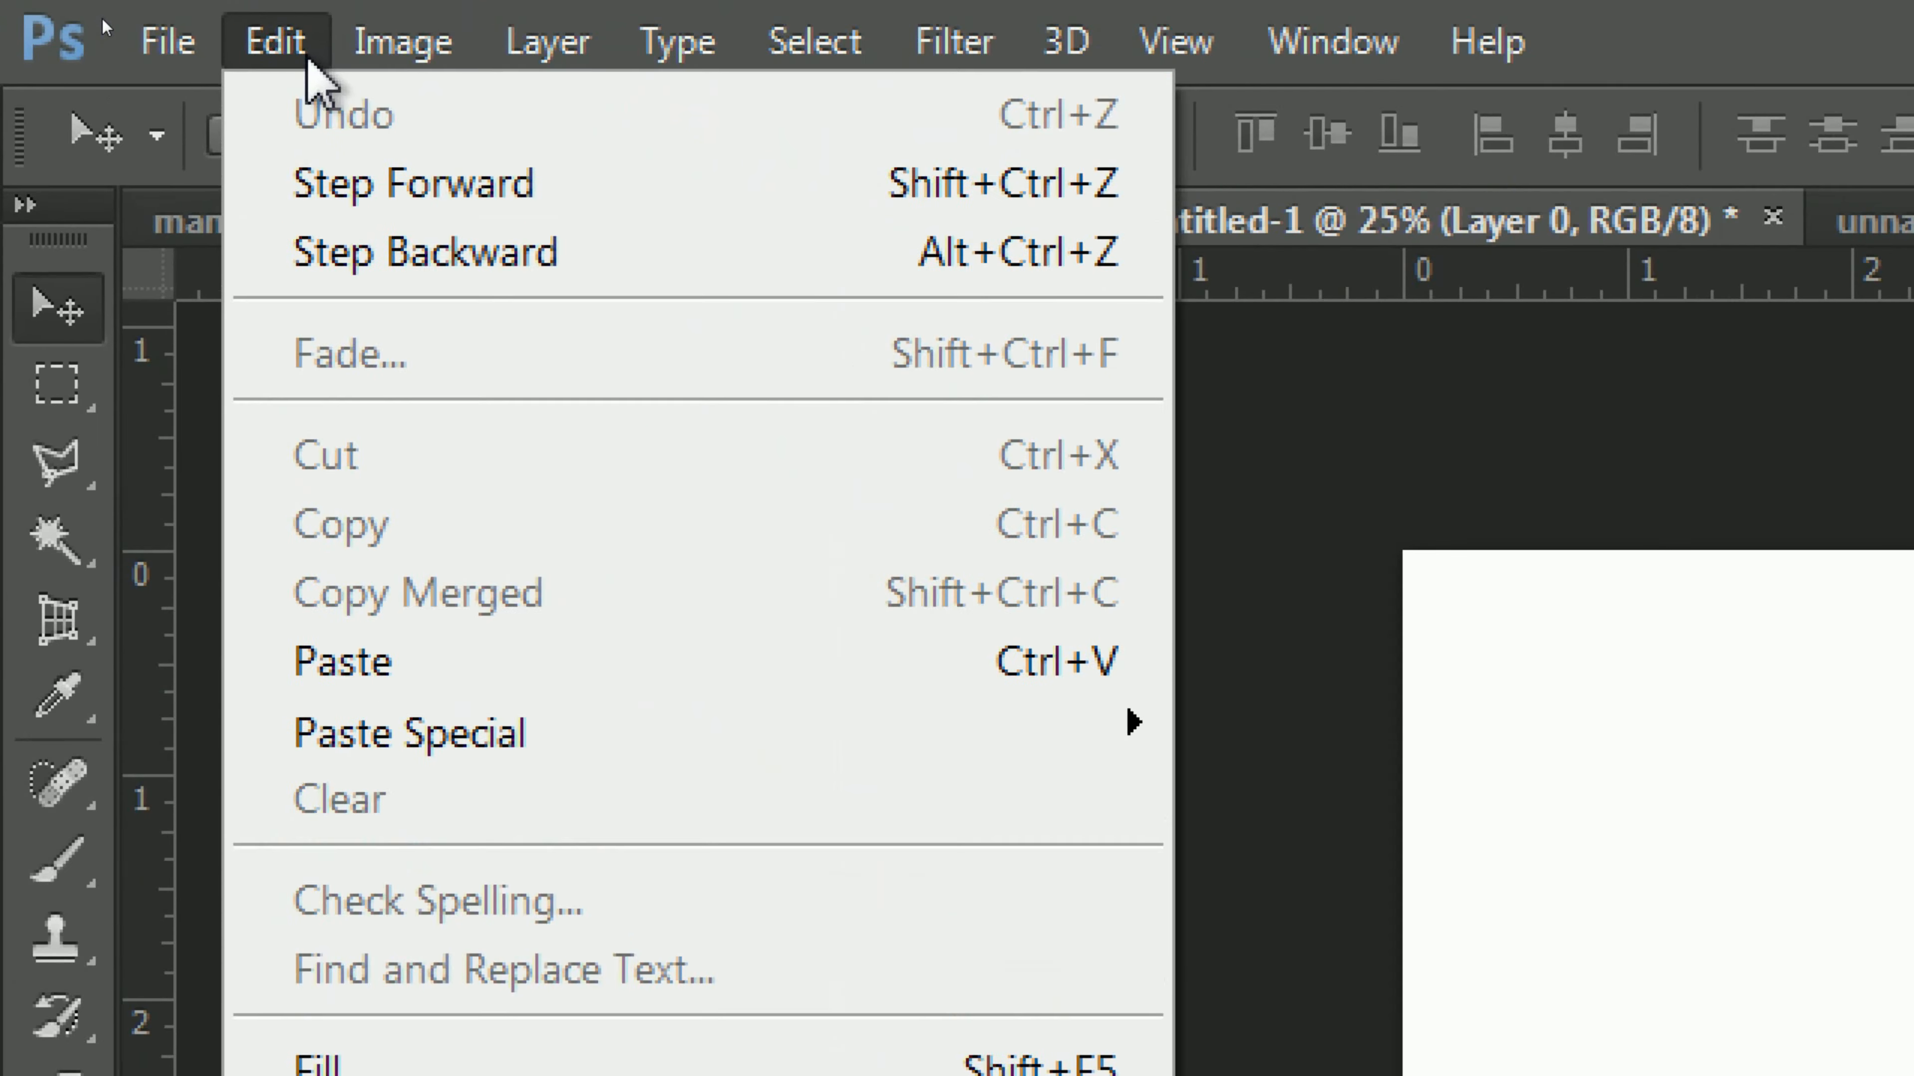
click(306, 59)
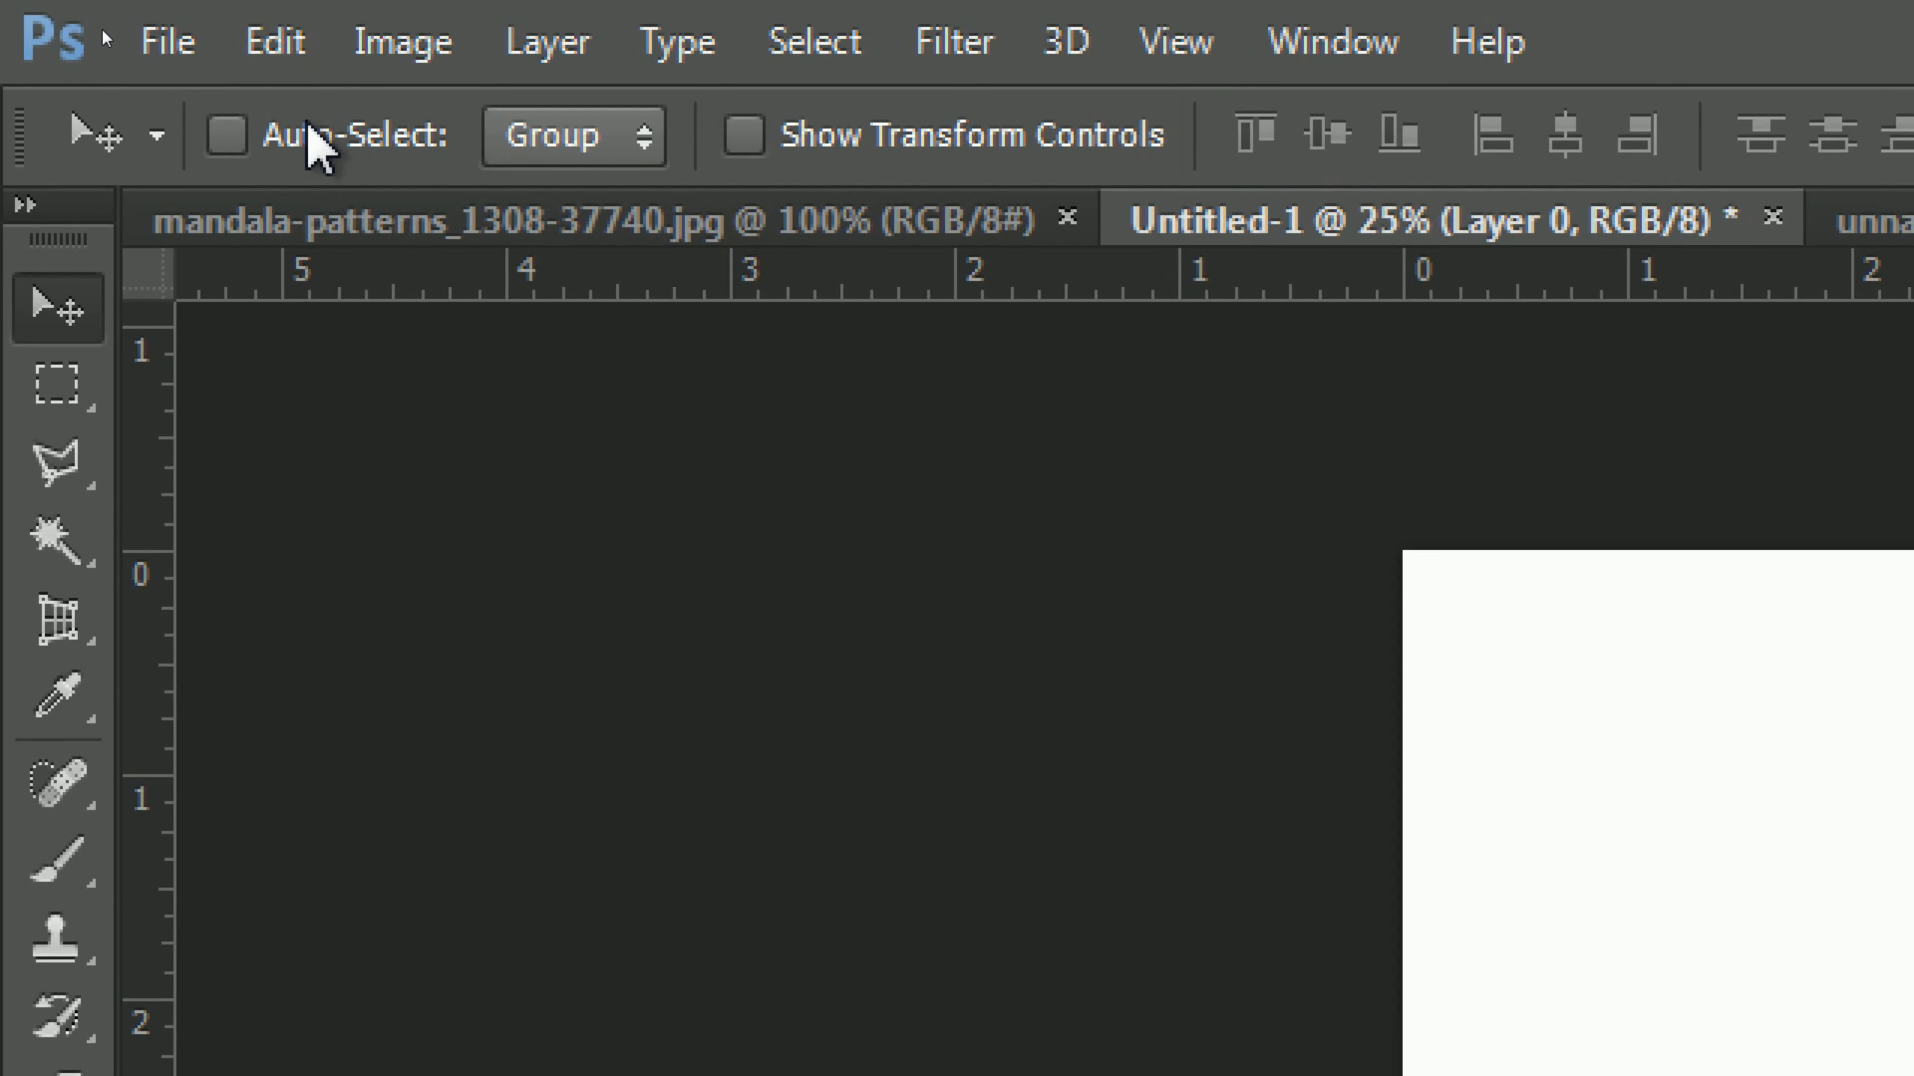
click(306, 59)
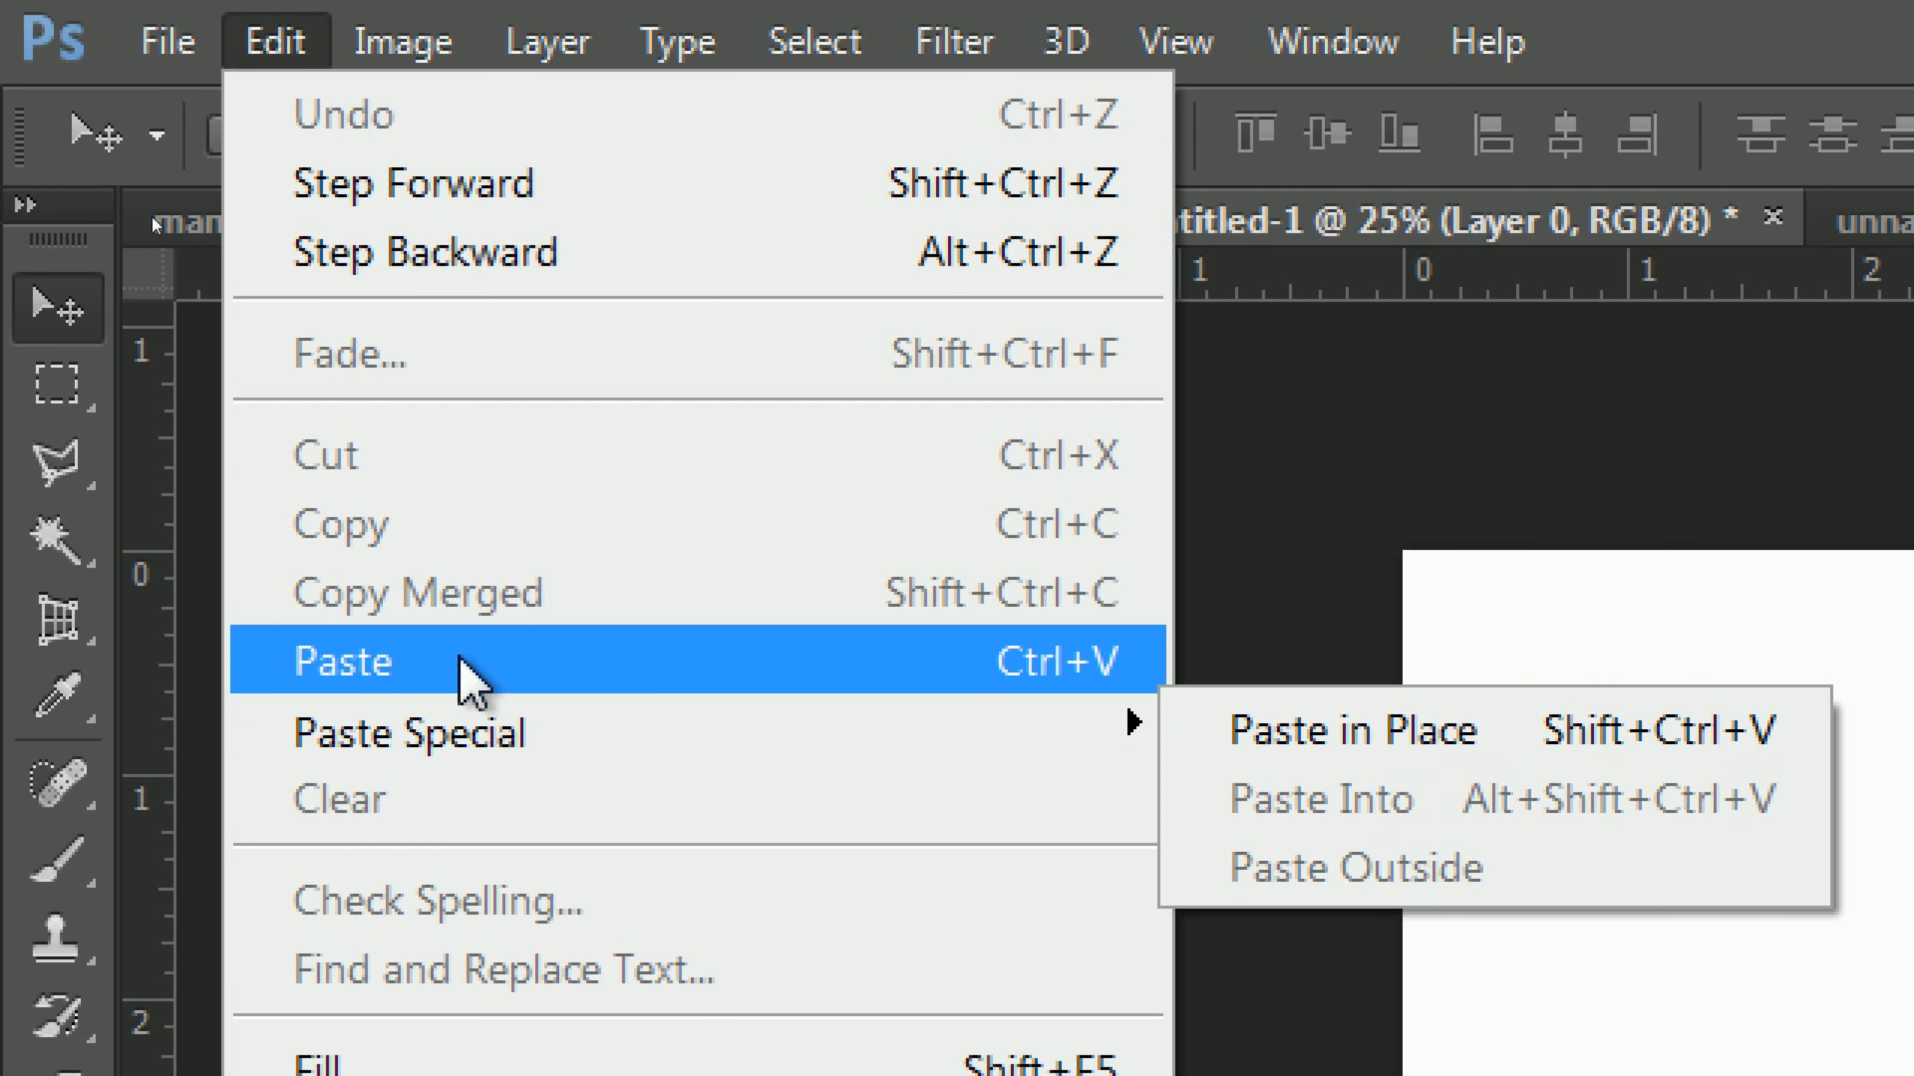
click(519, 663)
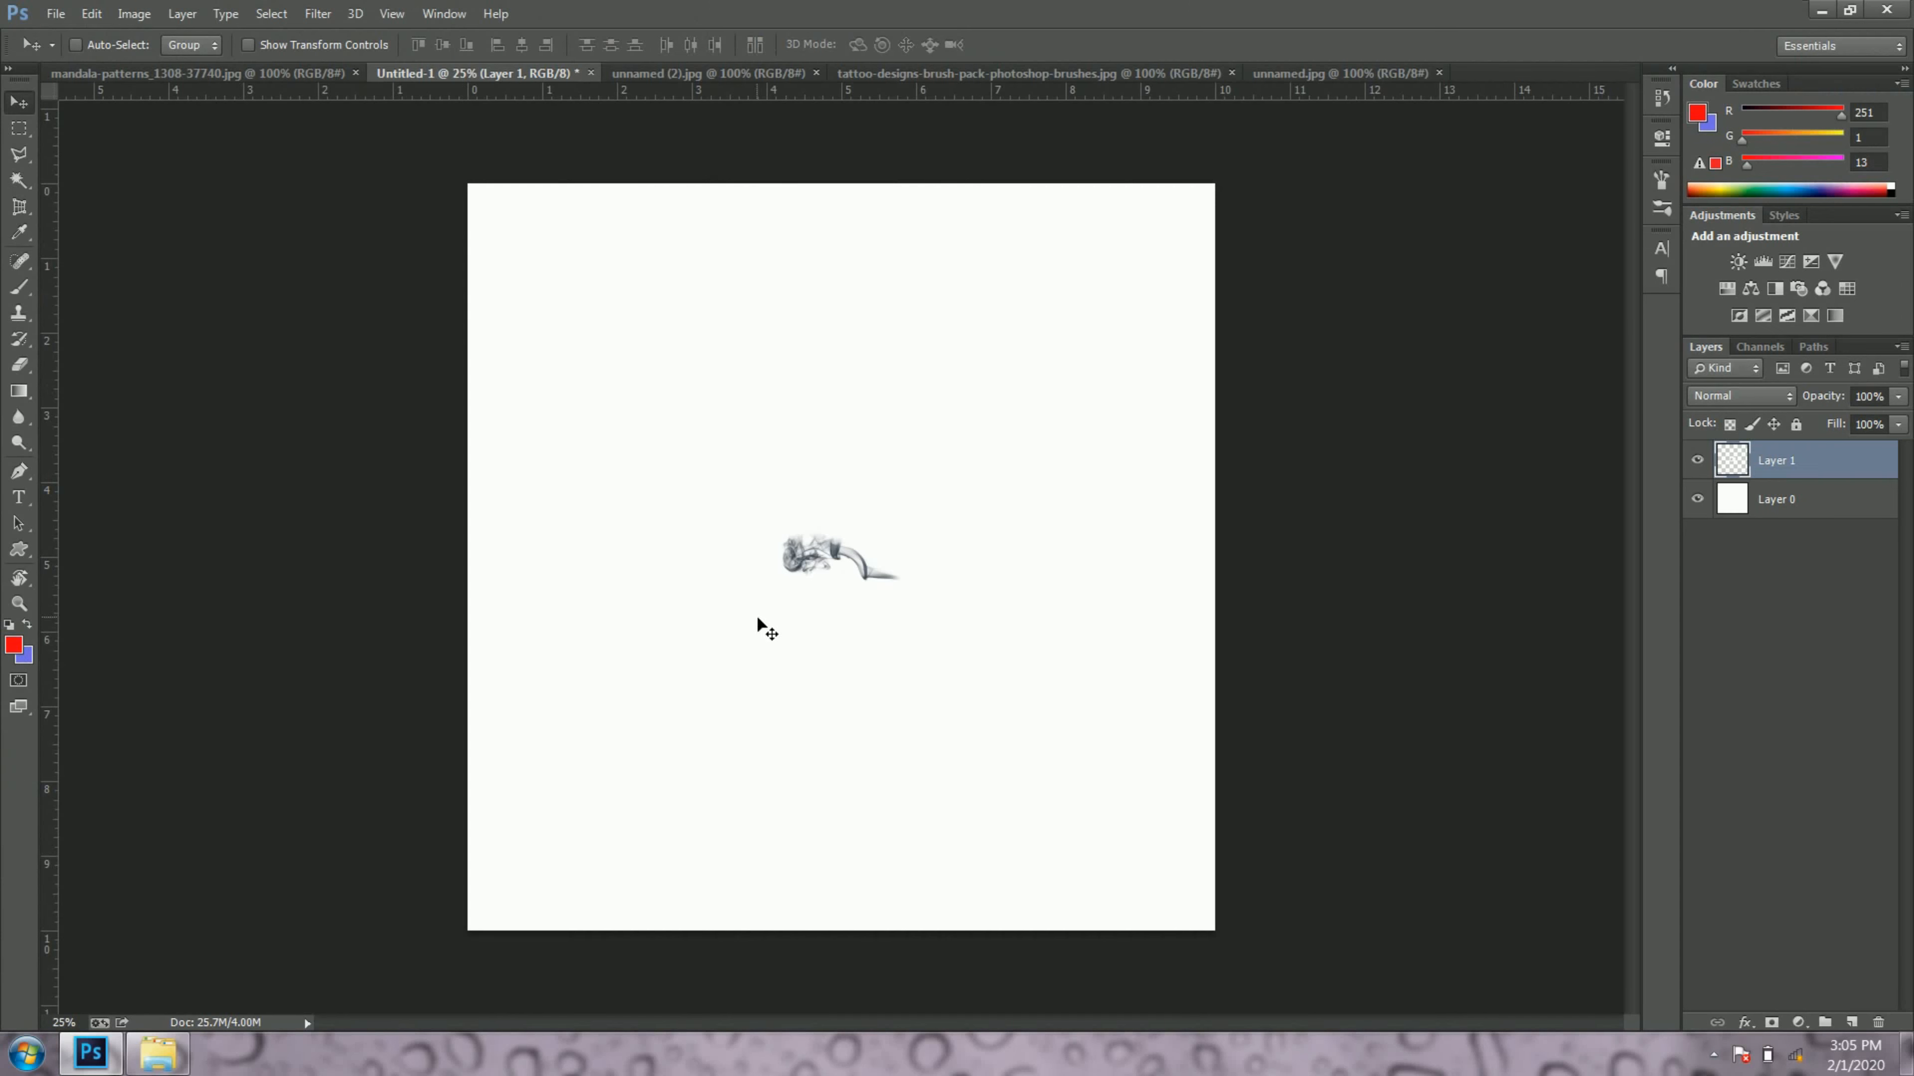
Step: Enlarge the smoke on Layer 1 proportionally about its centre to about 203%, and scale it up slightly once more with Free Transform
click(91, 13)
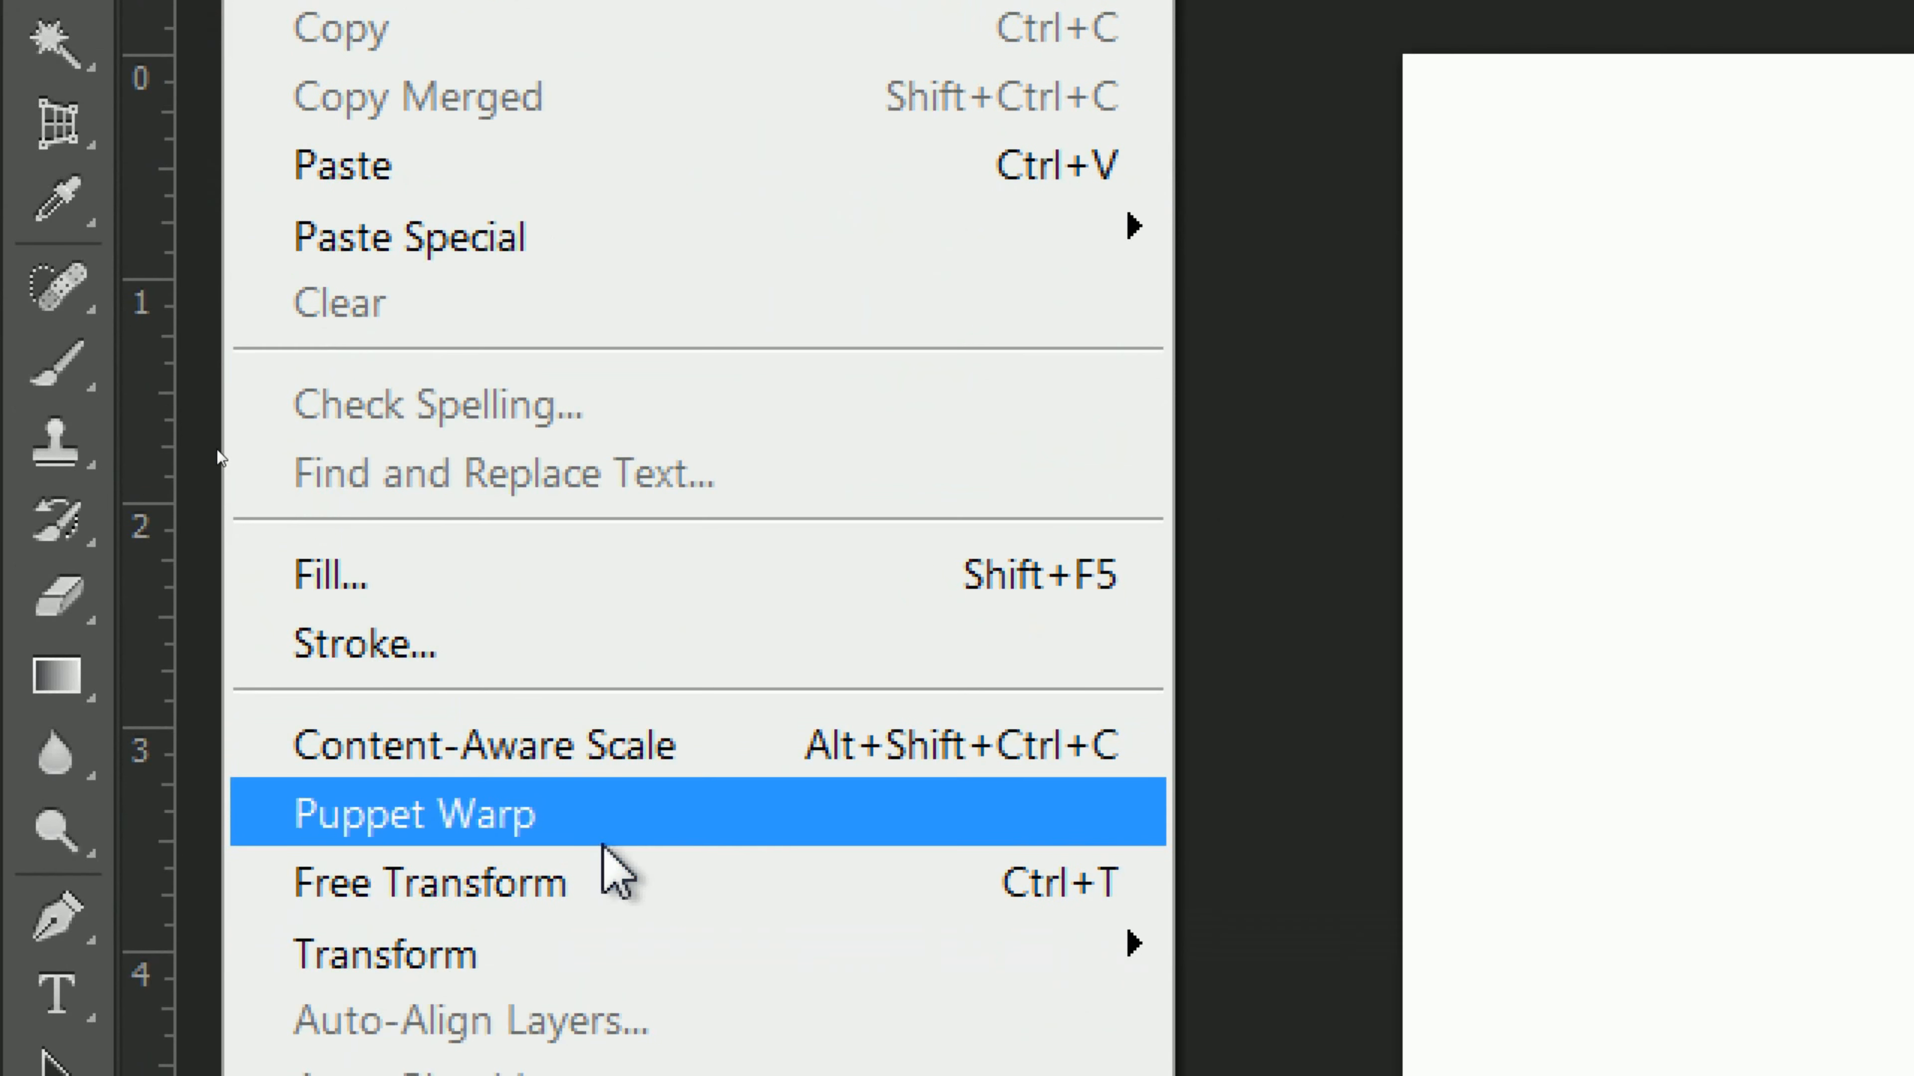
click(654, 852)
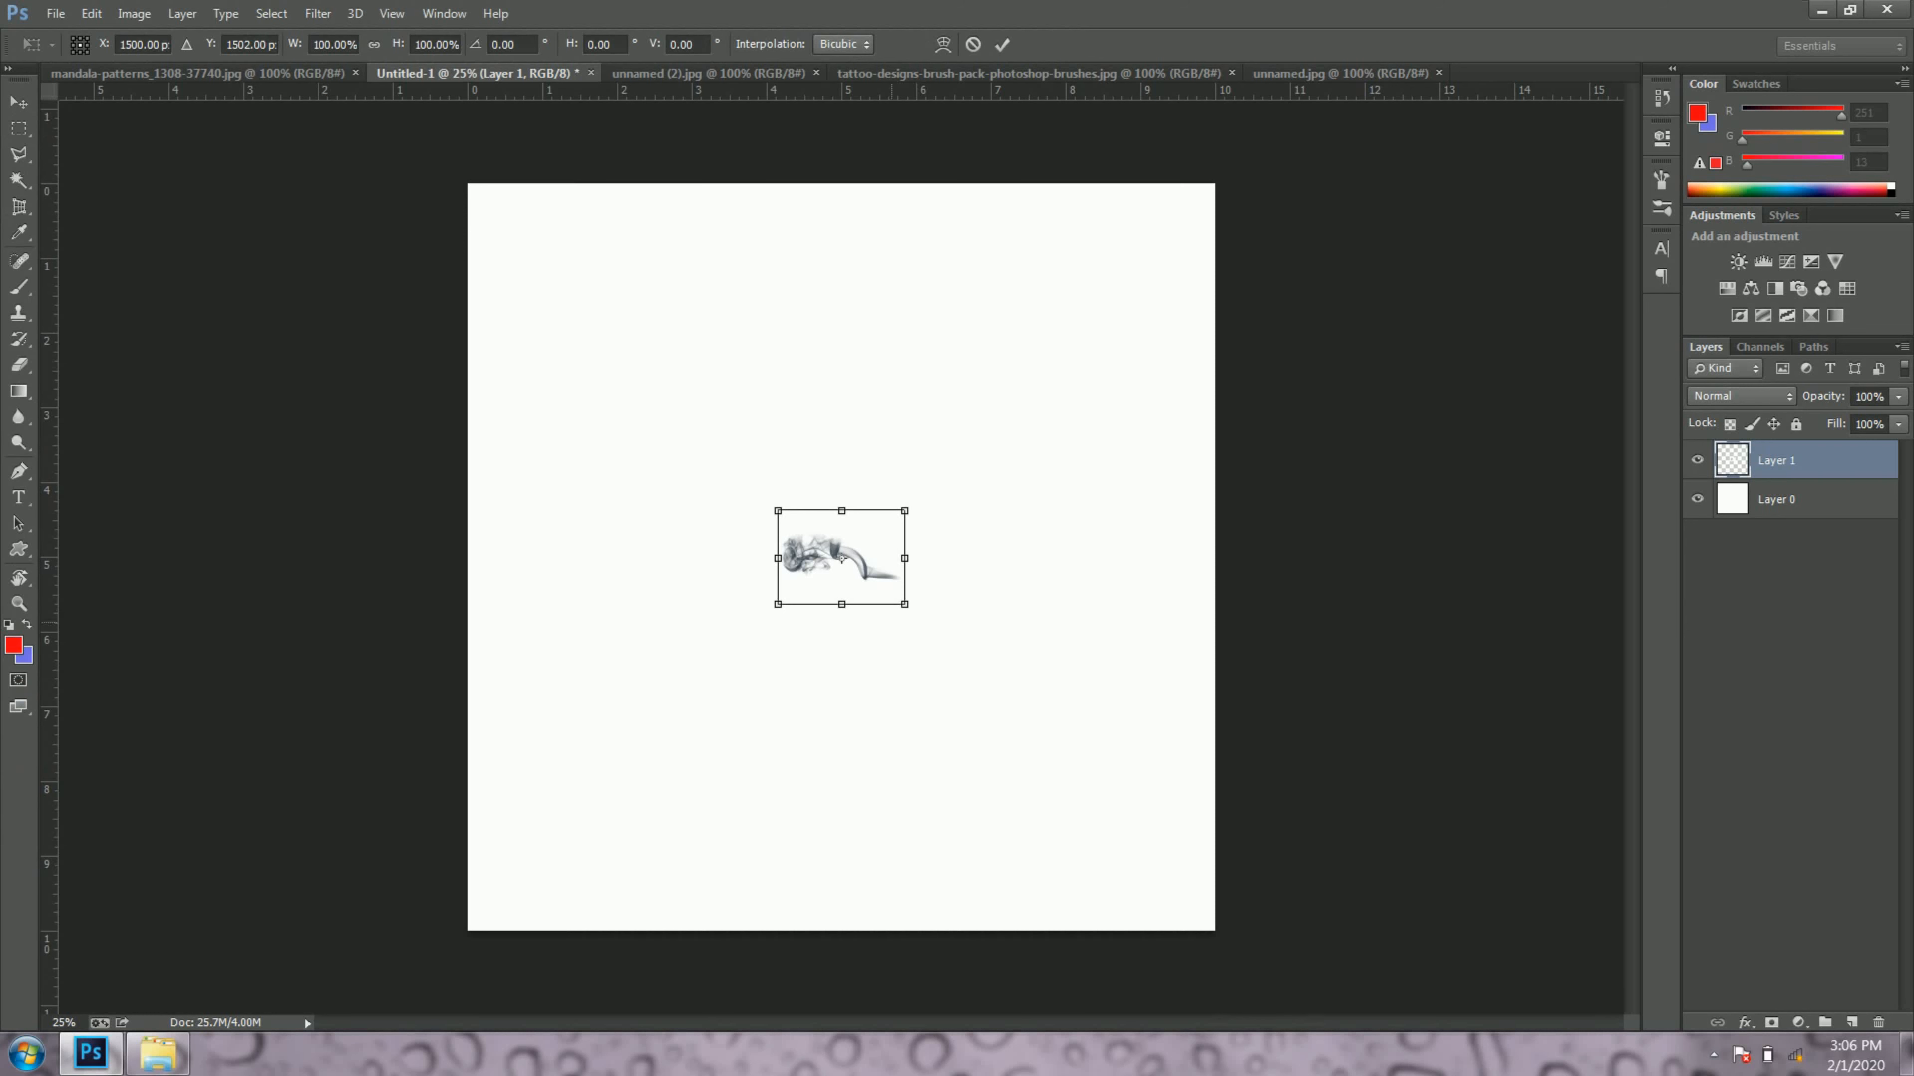
drag(914, 616, 980, 666)
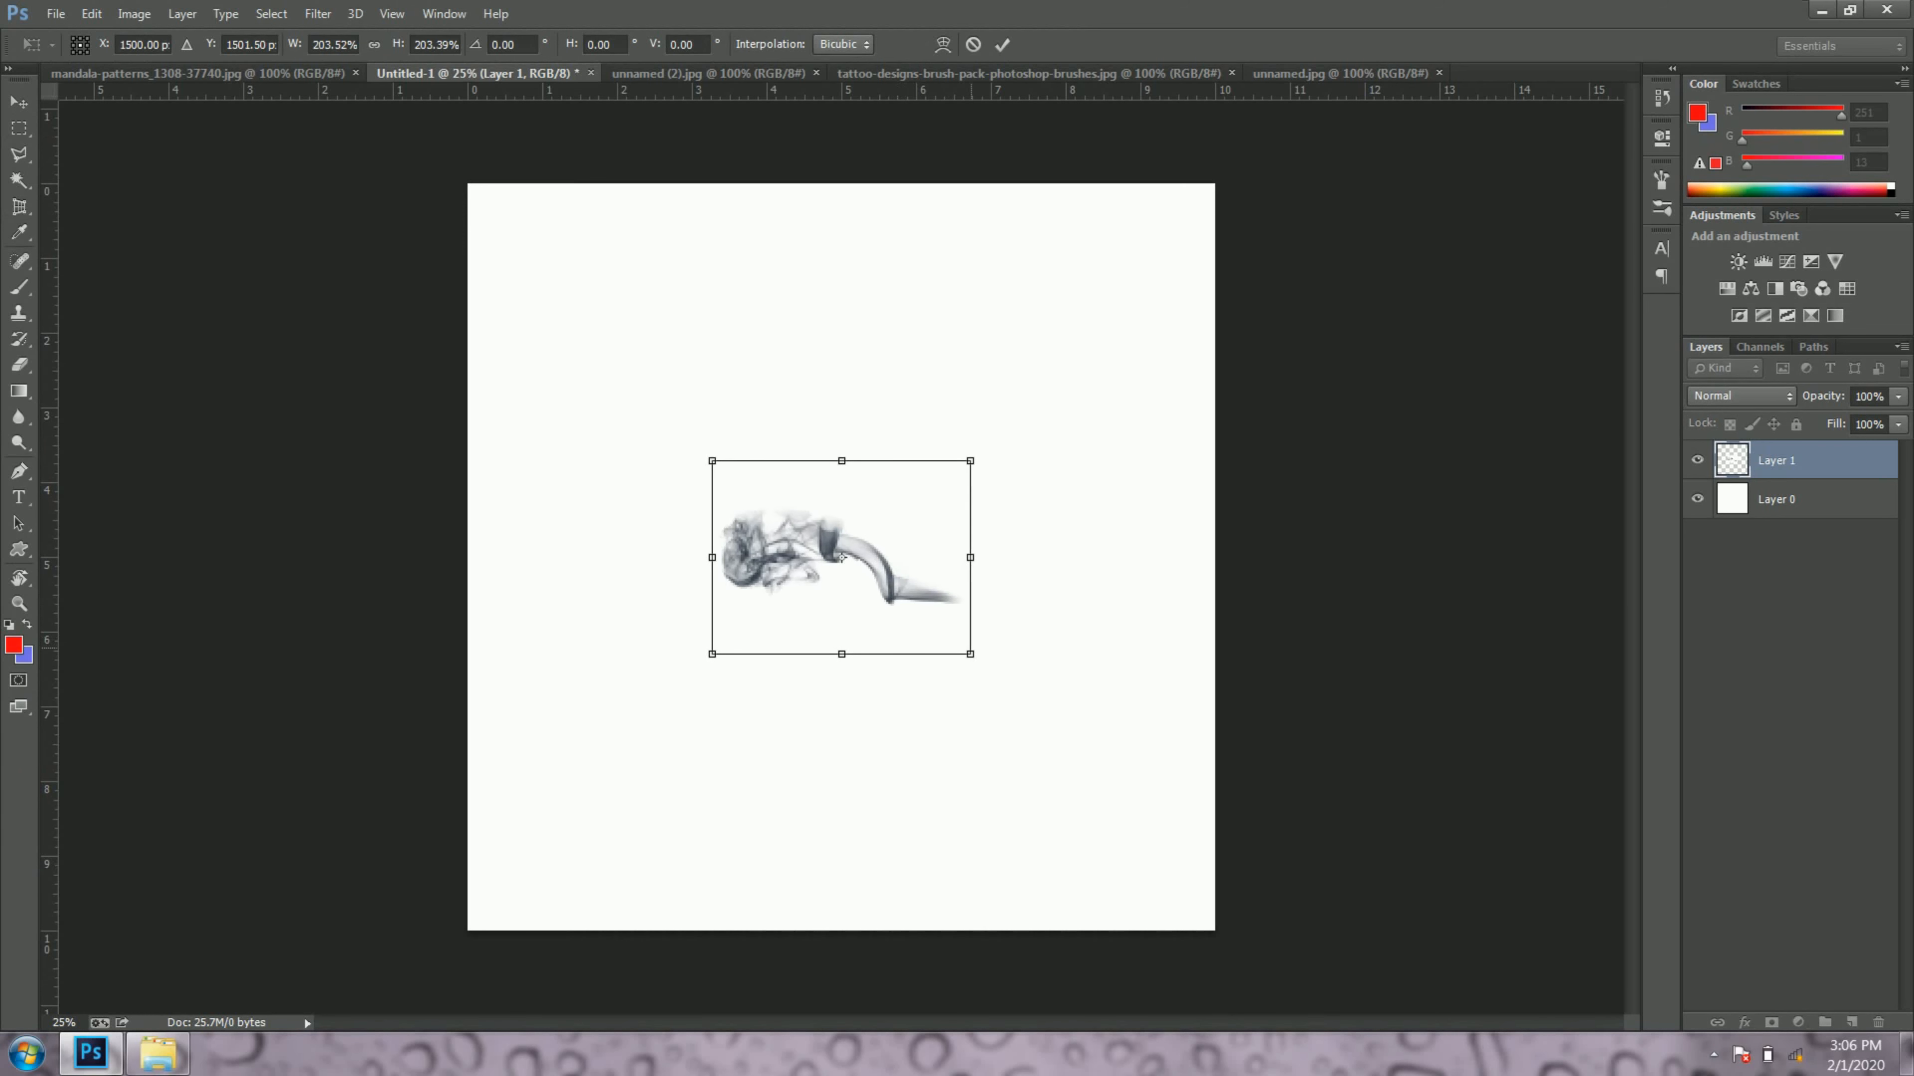
click(1002, 44)
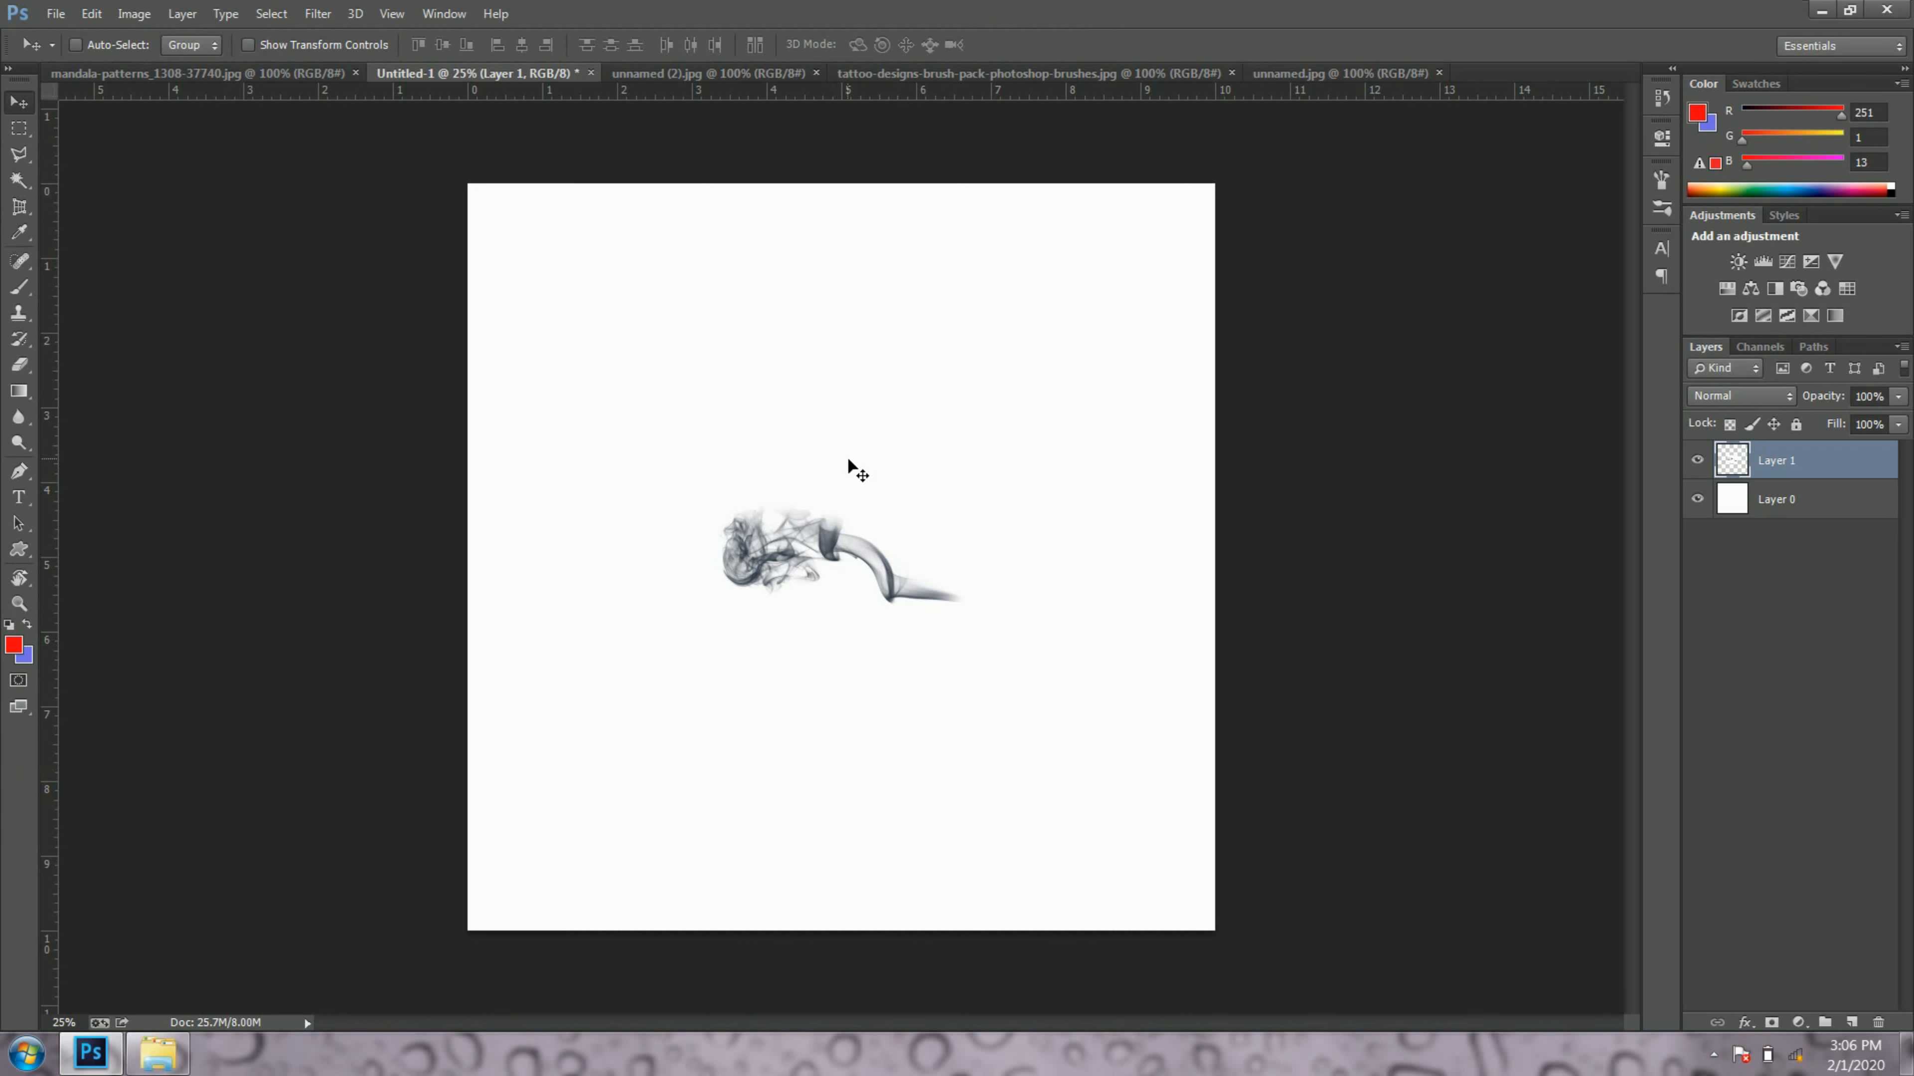
key(ctrl+t)
drag(988, 670, 1007, 685)
key(Return)
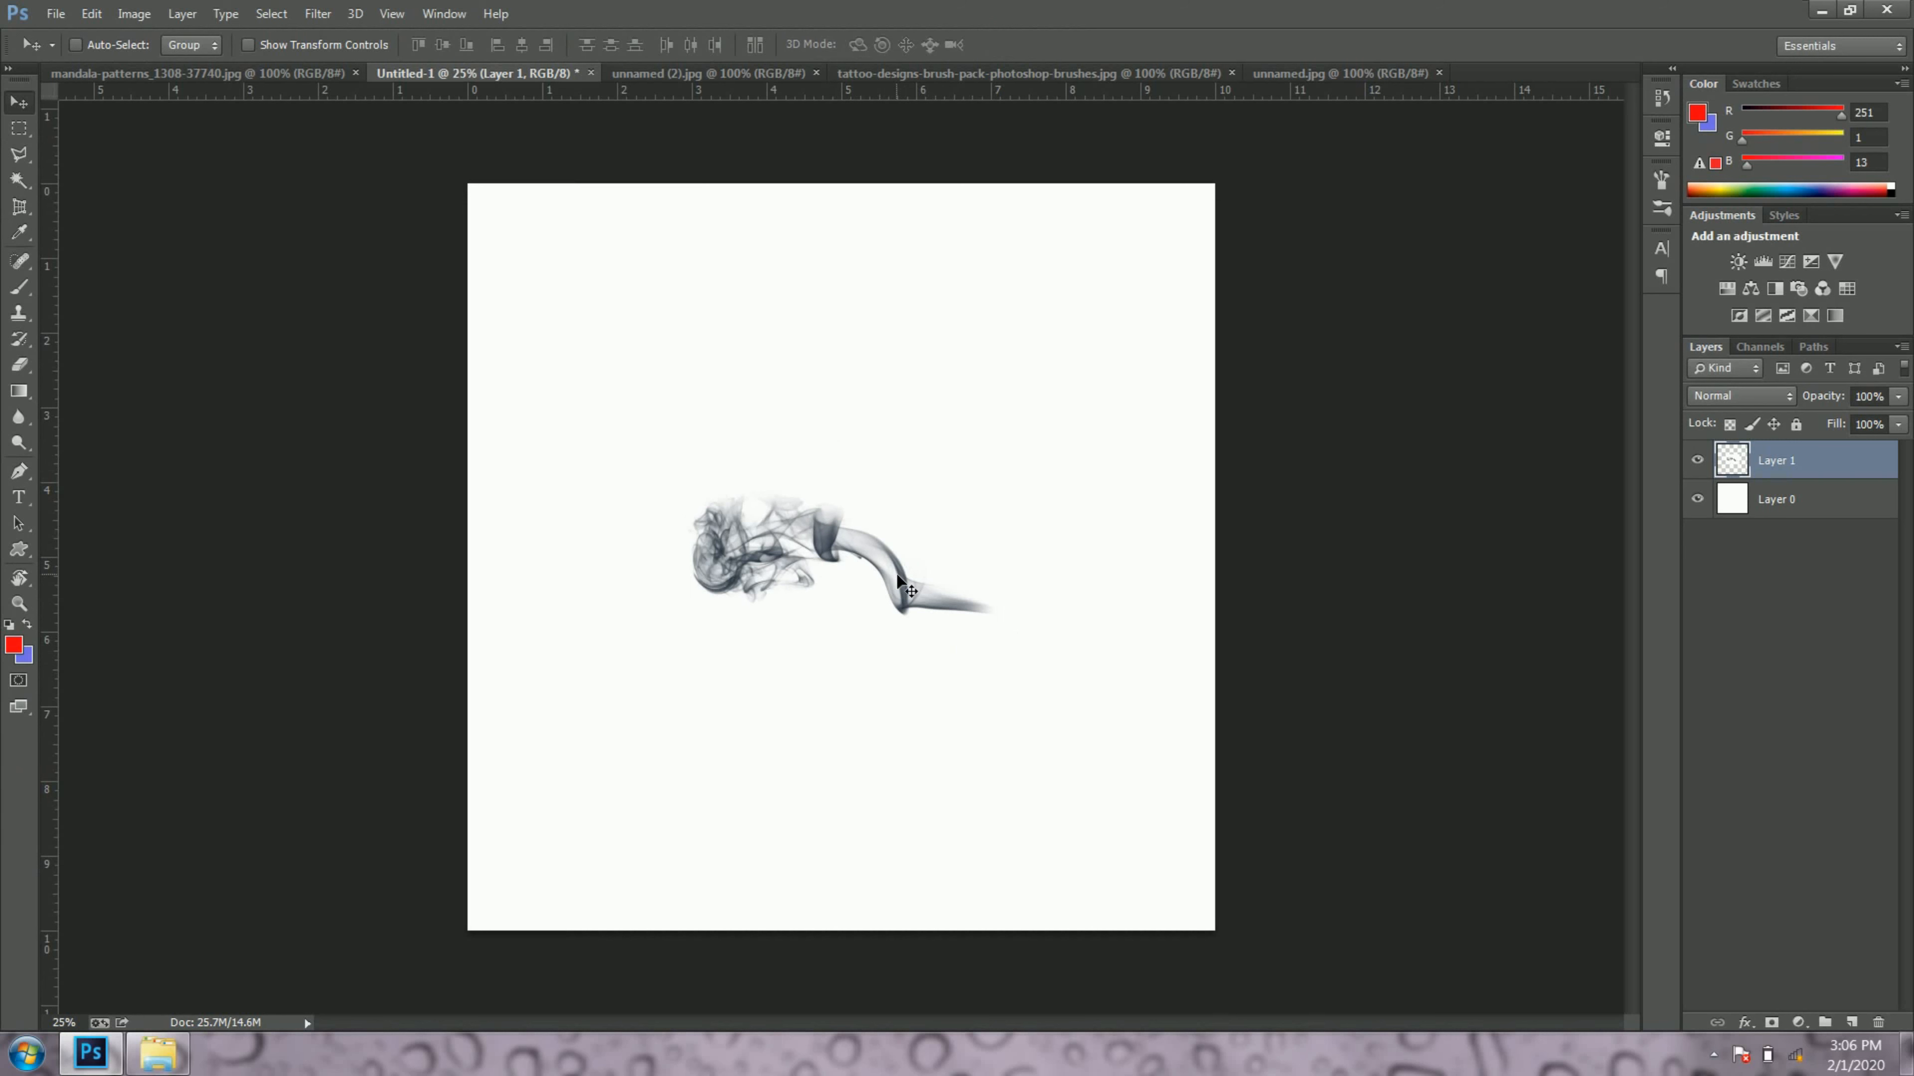
Step: Toggle the visibility of Layer 1 off and on to check the smoke separately from the white background layer
click(1703, 461)
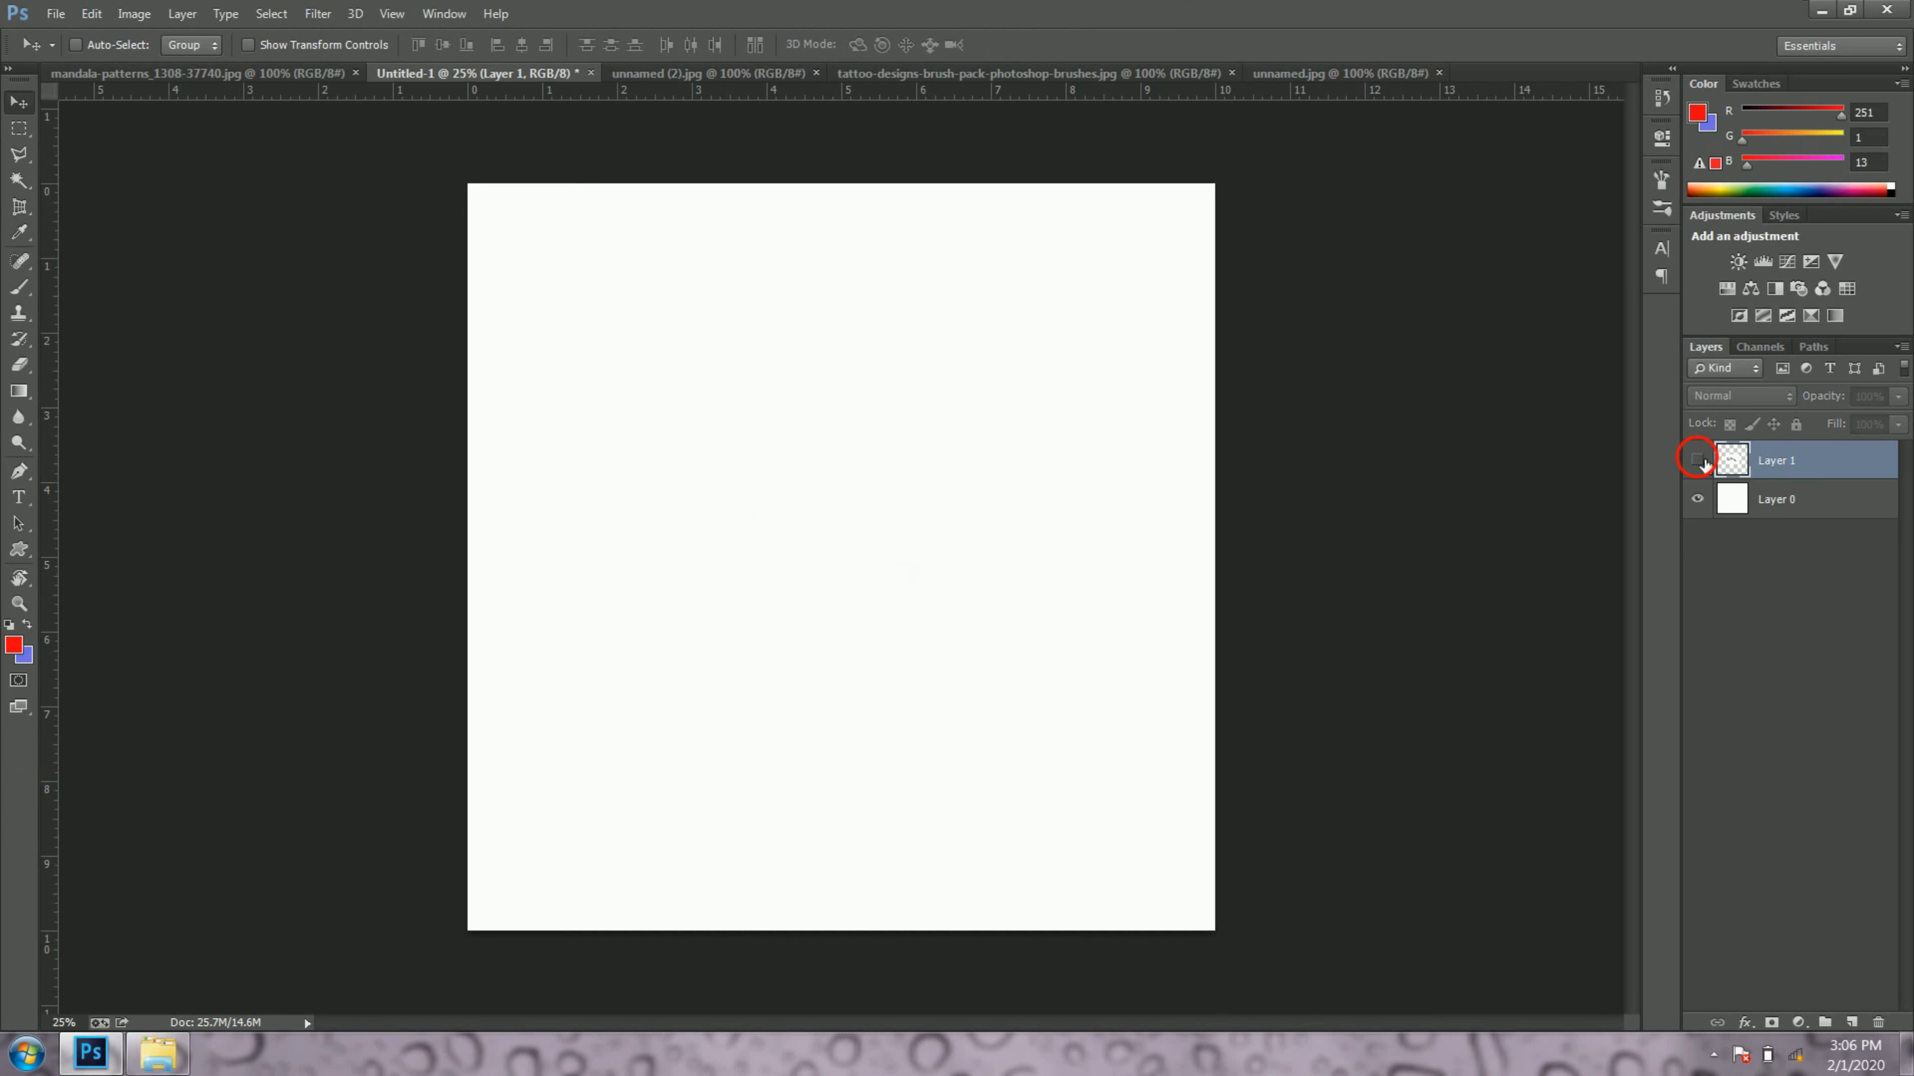
click(1700, 460)
click(1704, 503)
click(1705, 503)
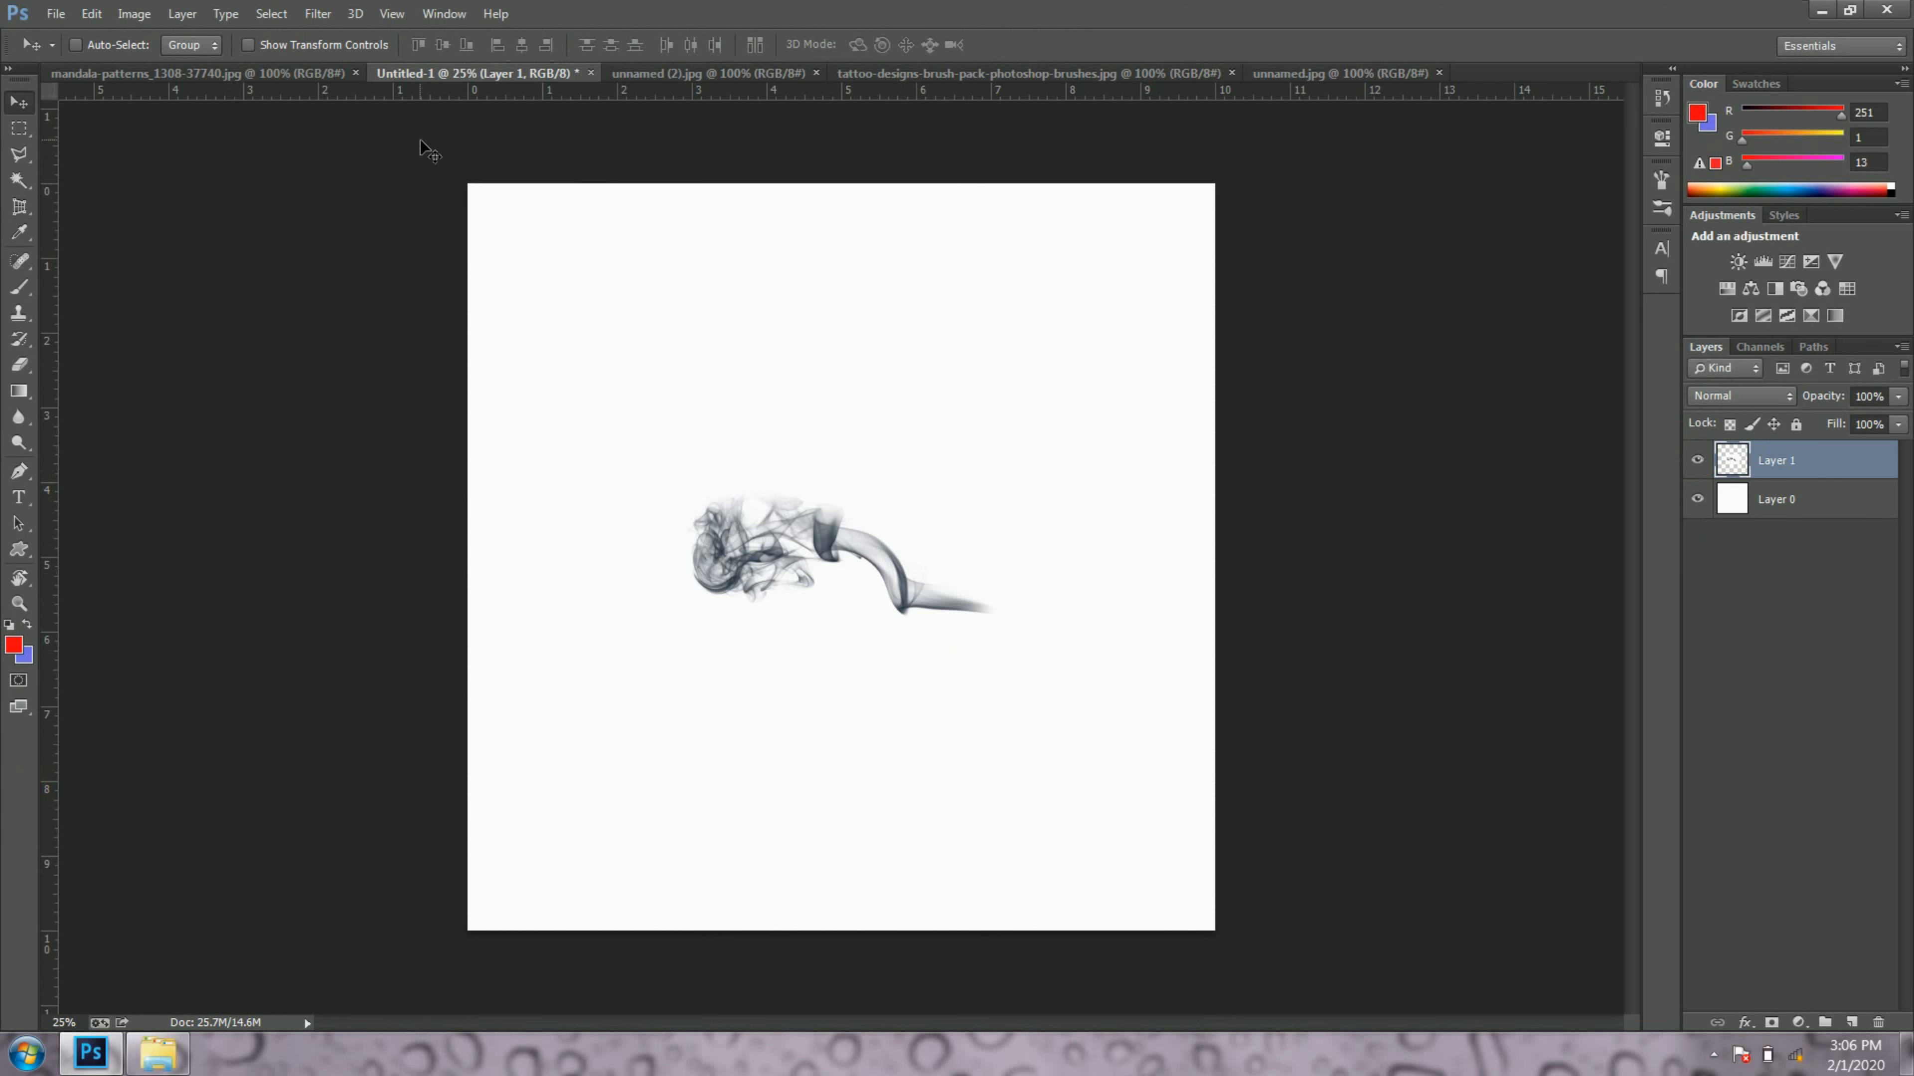
Step: Define a brush preset from the smoke artwork, keeping the name Sampled Brush 4
click(104, 18)
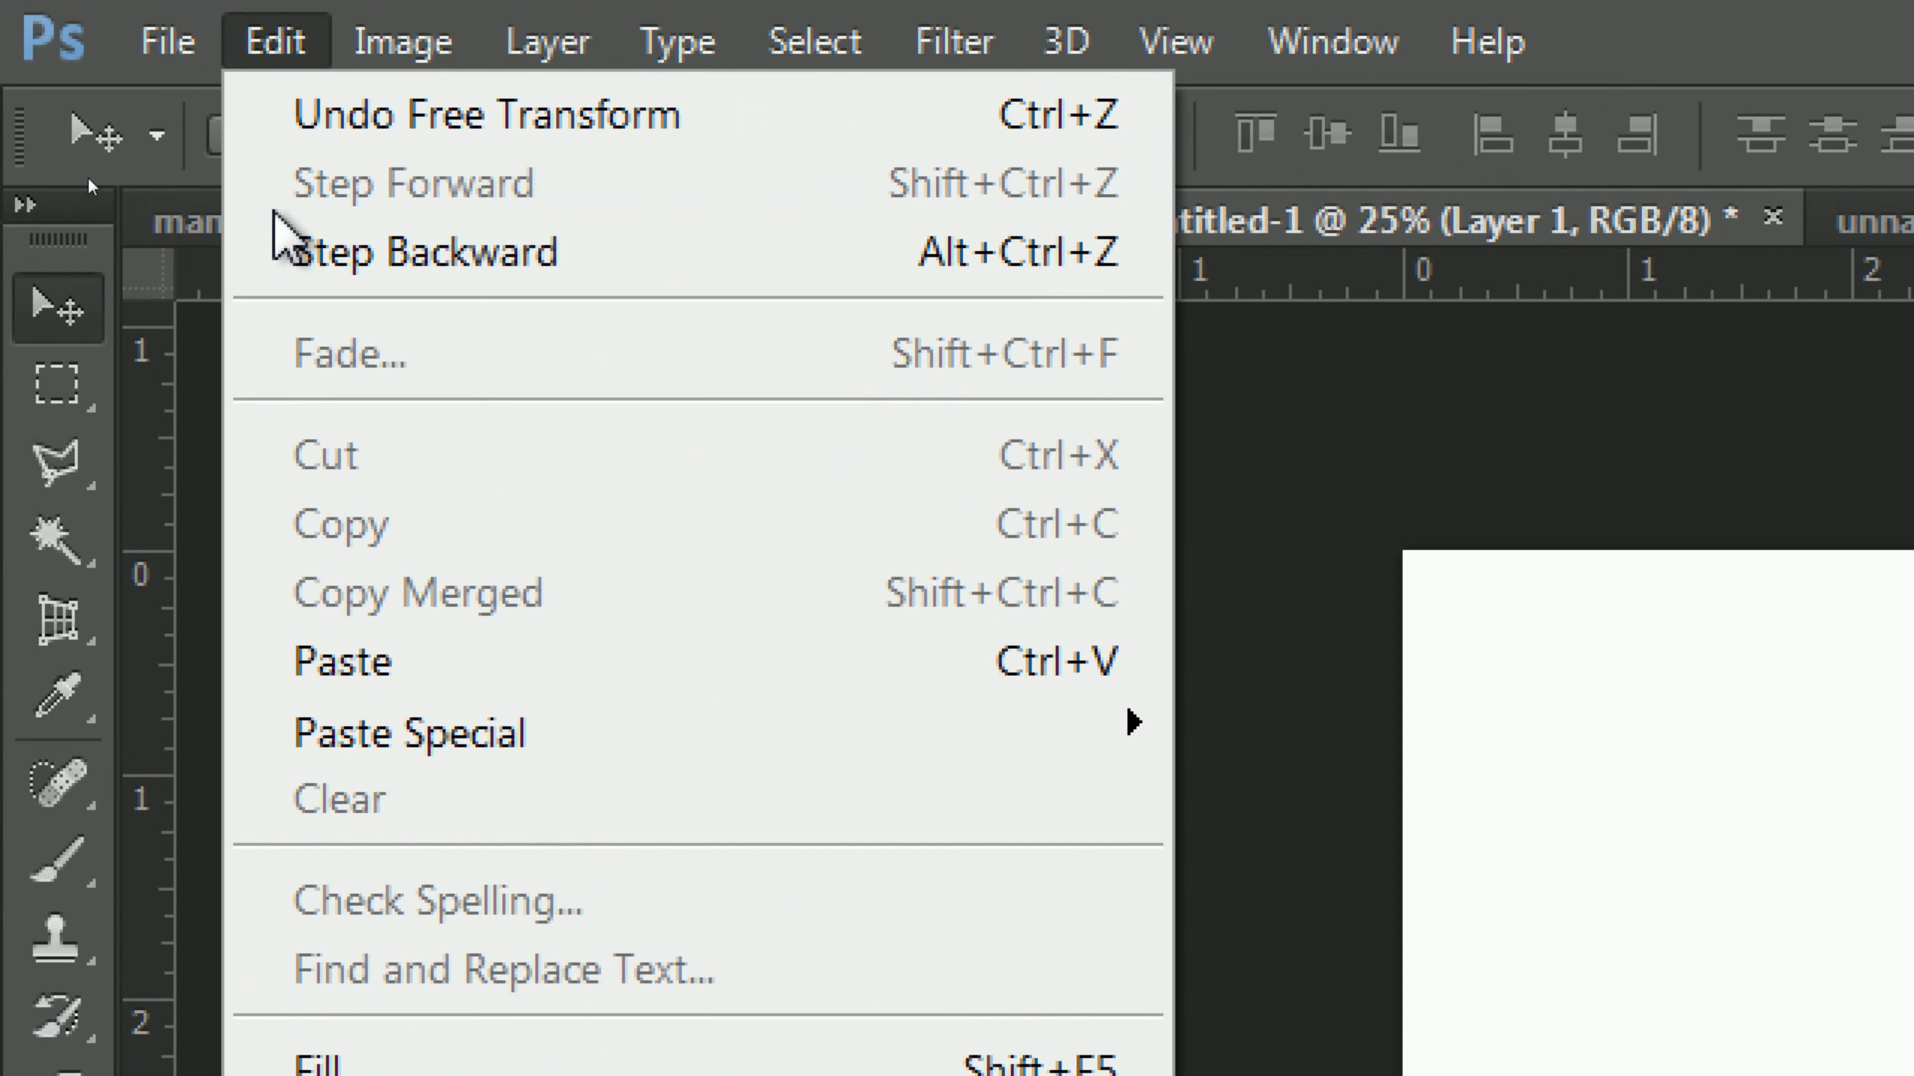
mouse_move(347, 972)
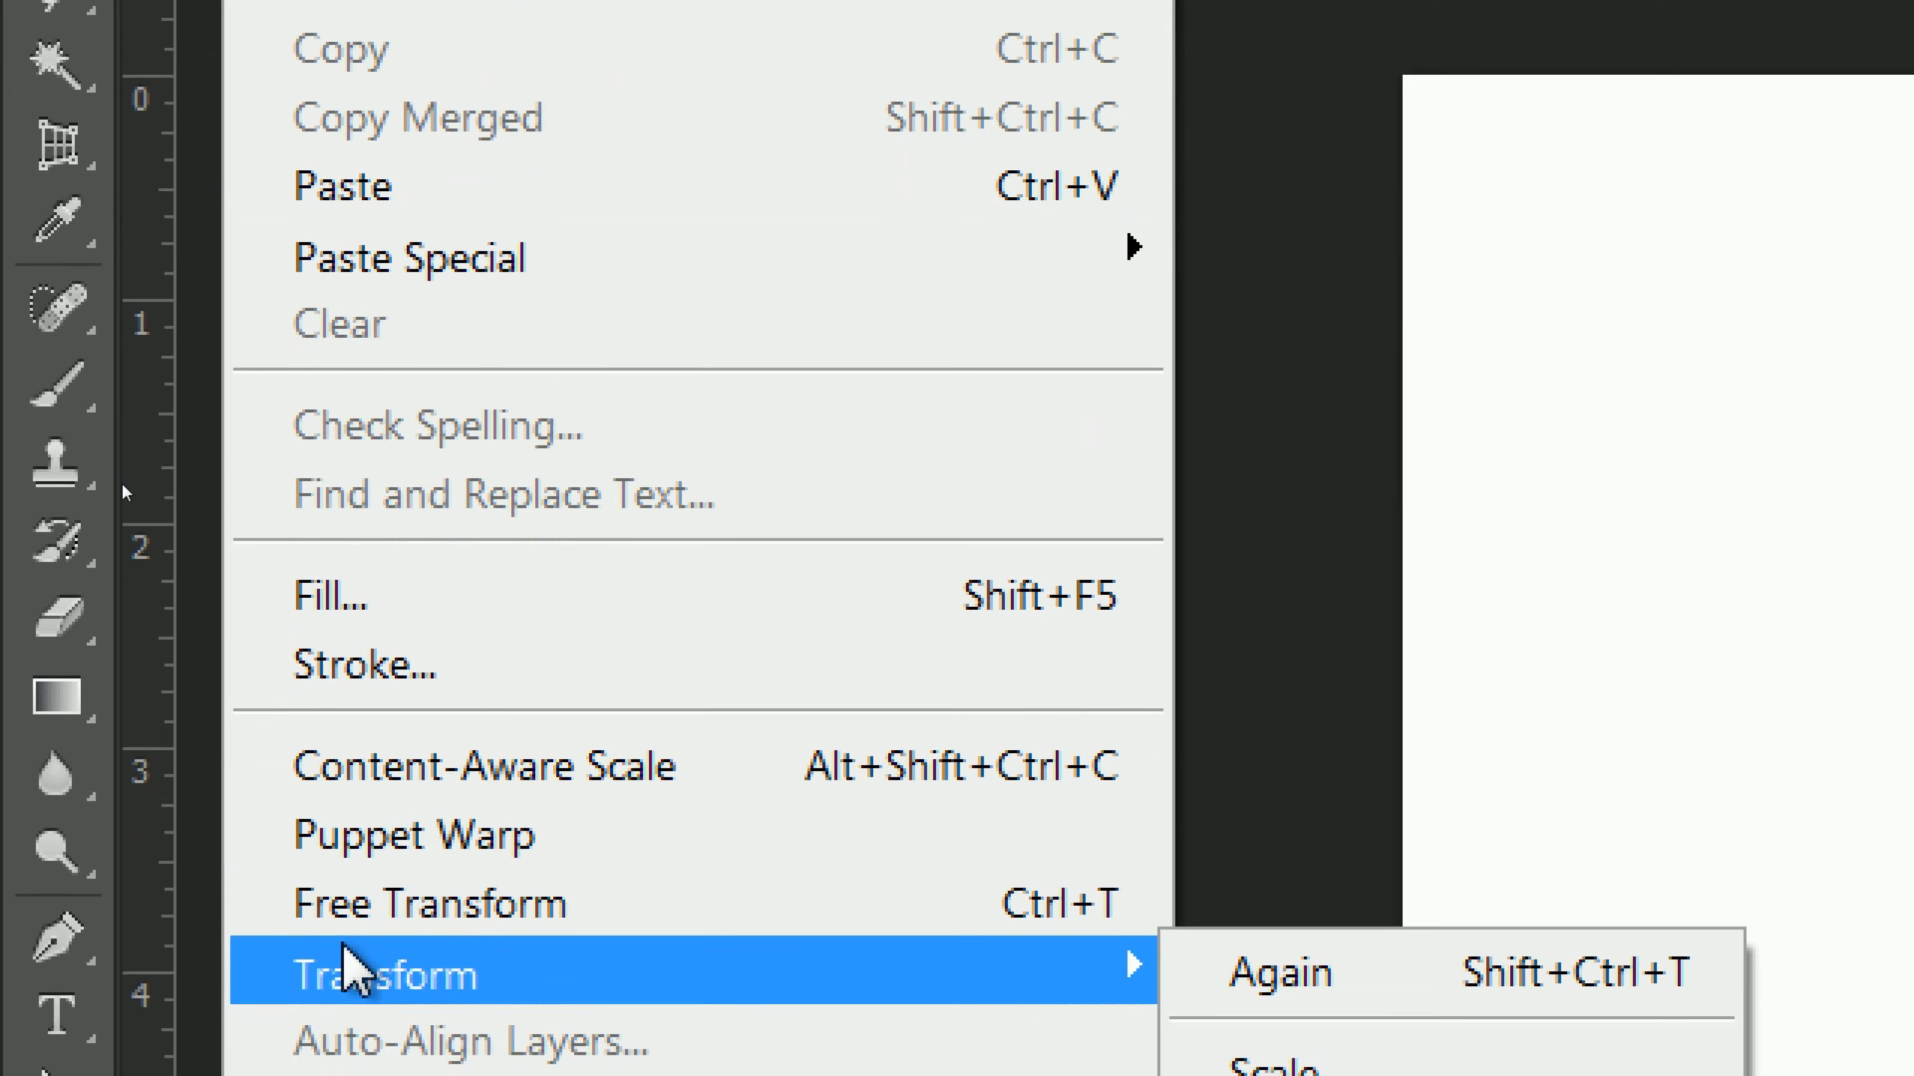
click(742, 882)
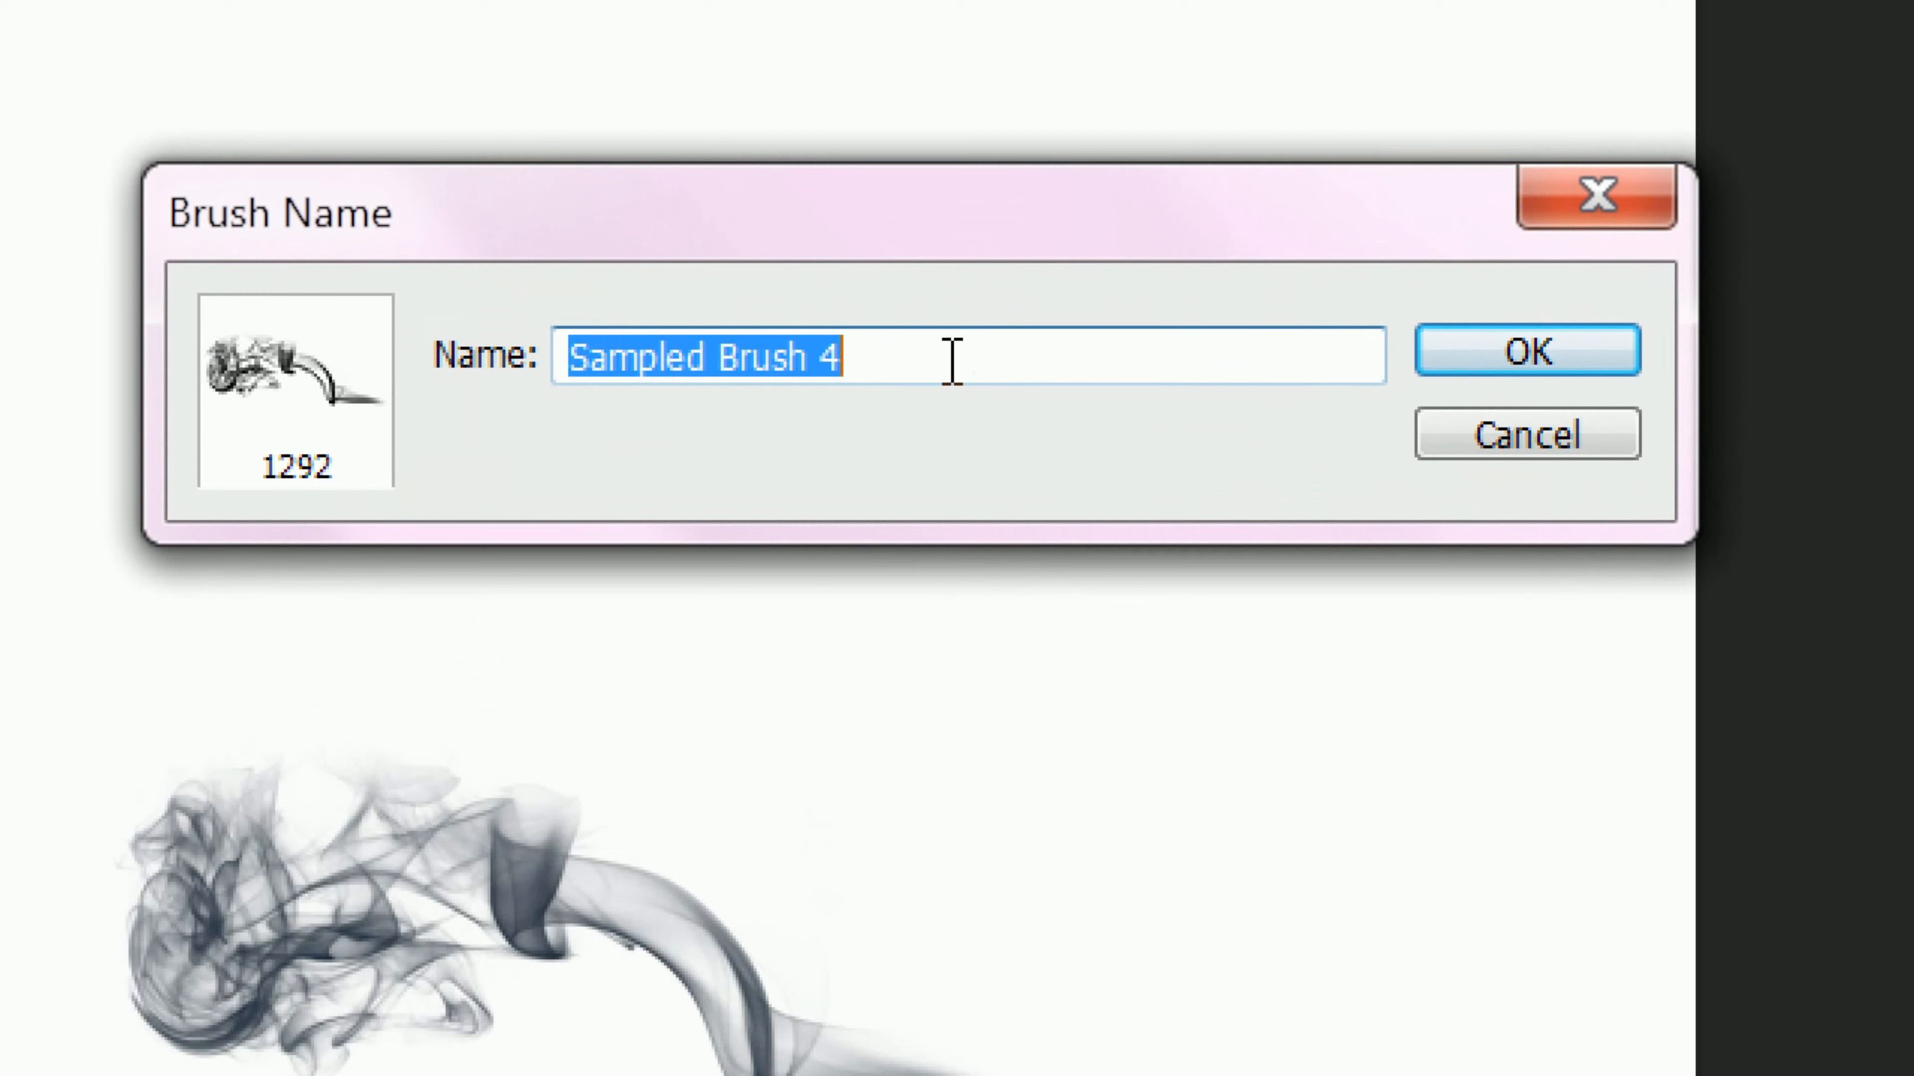
click(968, 364)
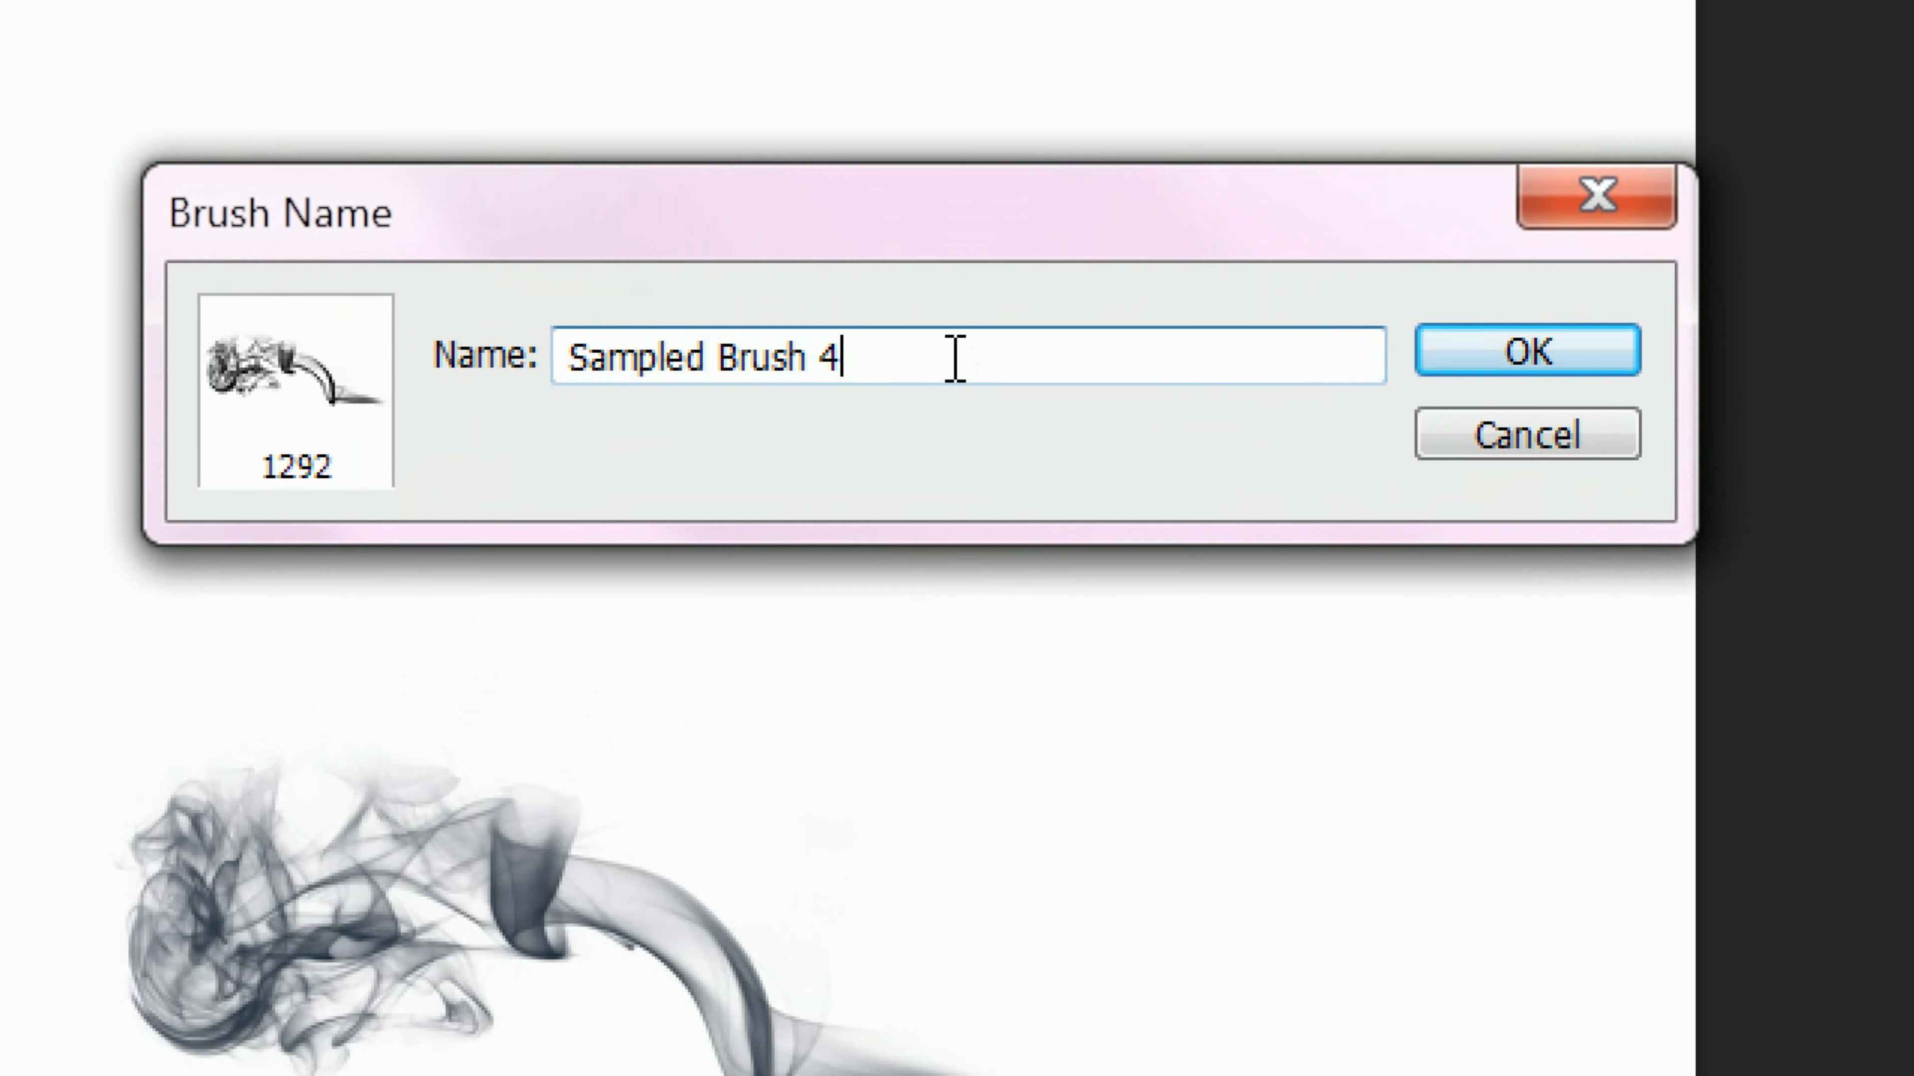
click(1510, 353)
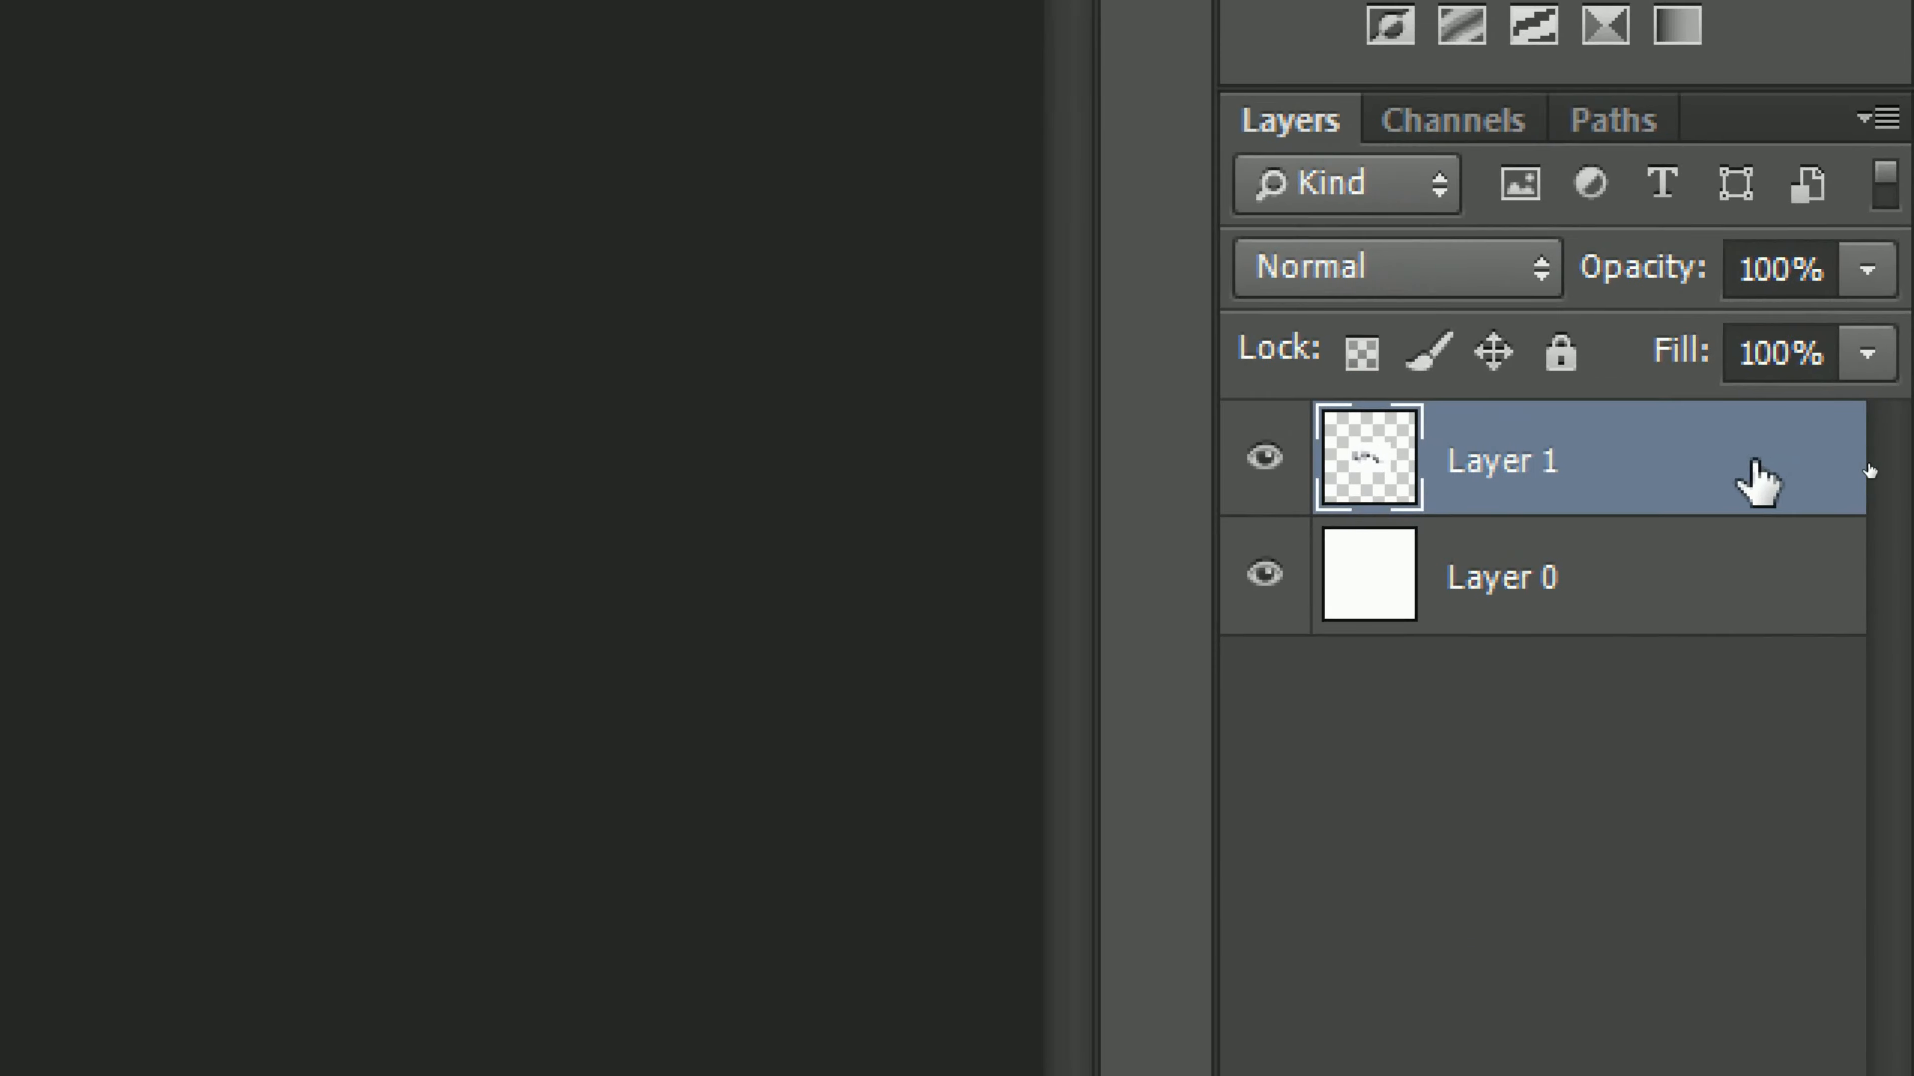
Step: Delete the smoke layer, Layer 1, leaving only the white Layer 0
drag(1869, 467, 1857, 604)
drag(1745, 893, 1822, 1075)
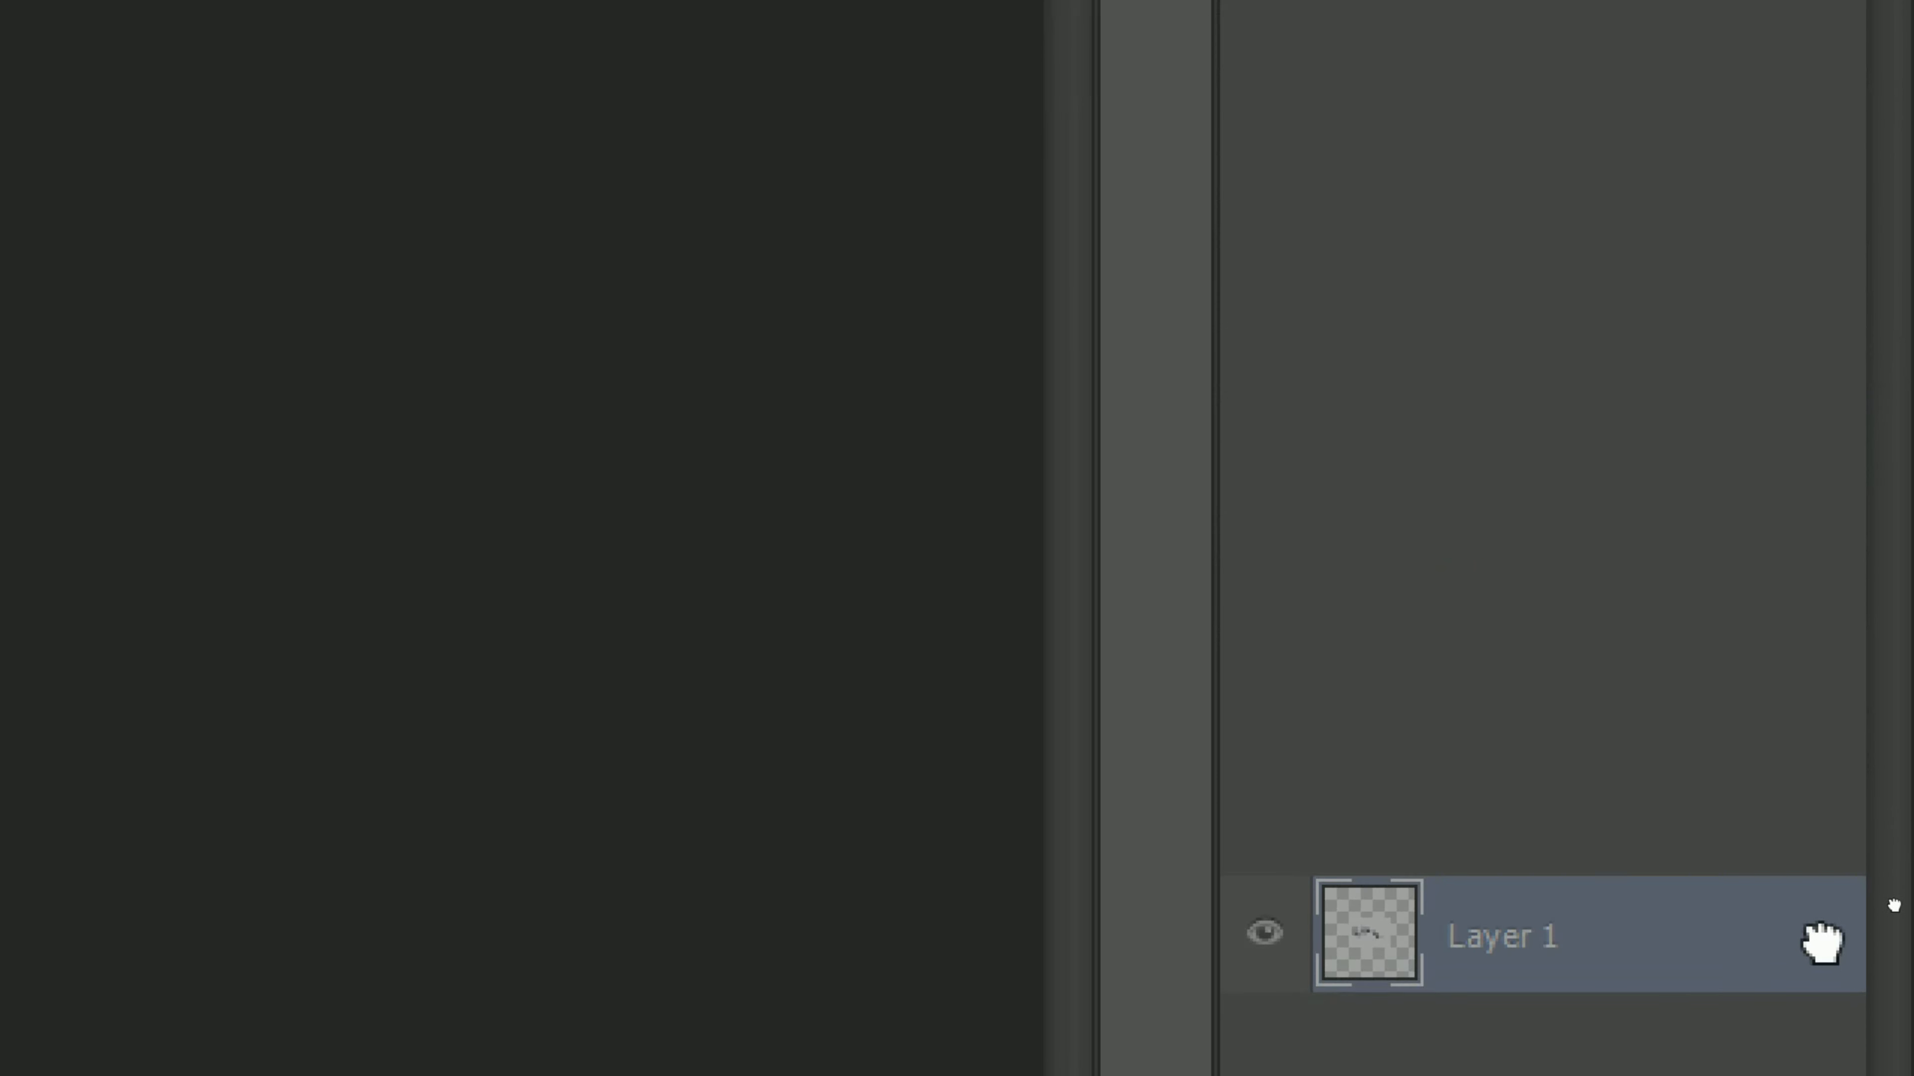
drag(1819, 944, 1803, 946)
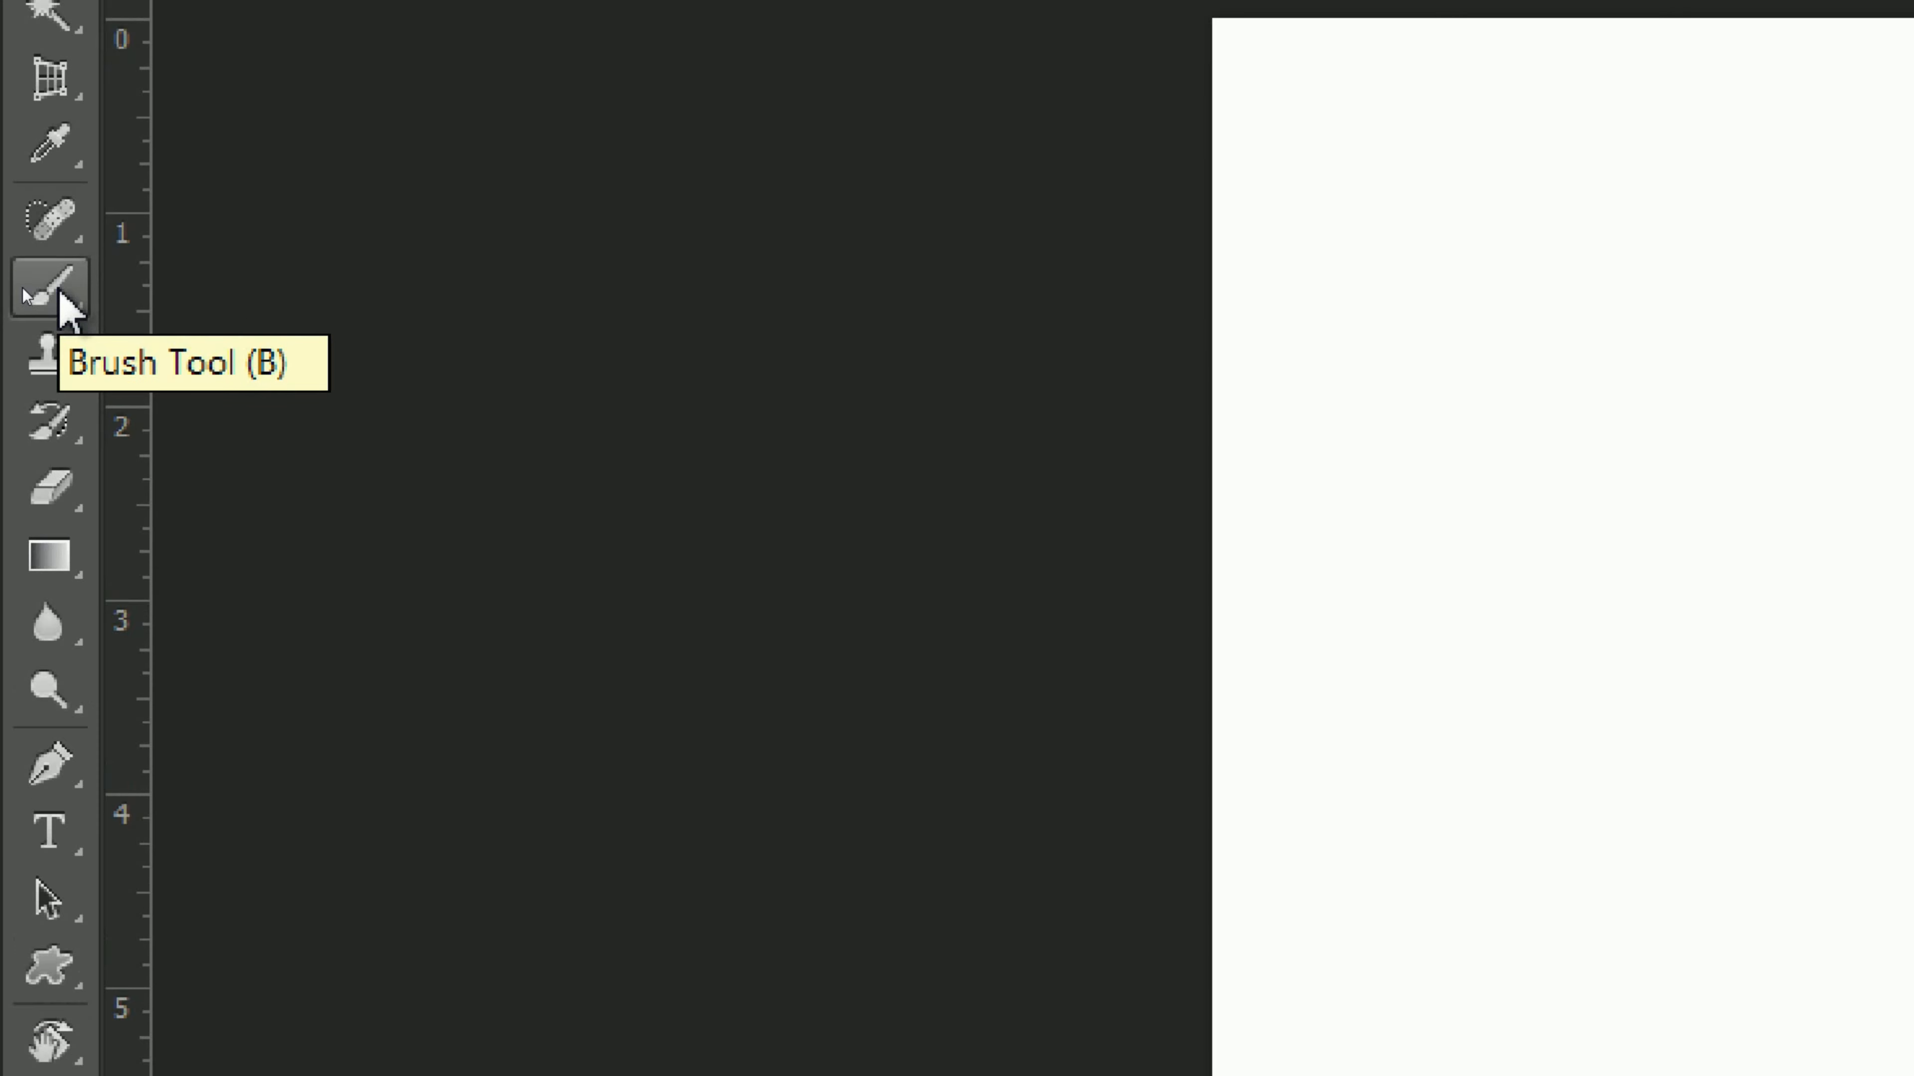
Step: Activate the Brush tool and choose the 1292 px smoke brush from the brush presets
click(22, 288)
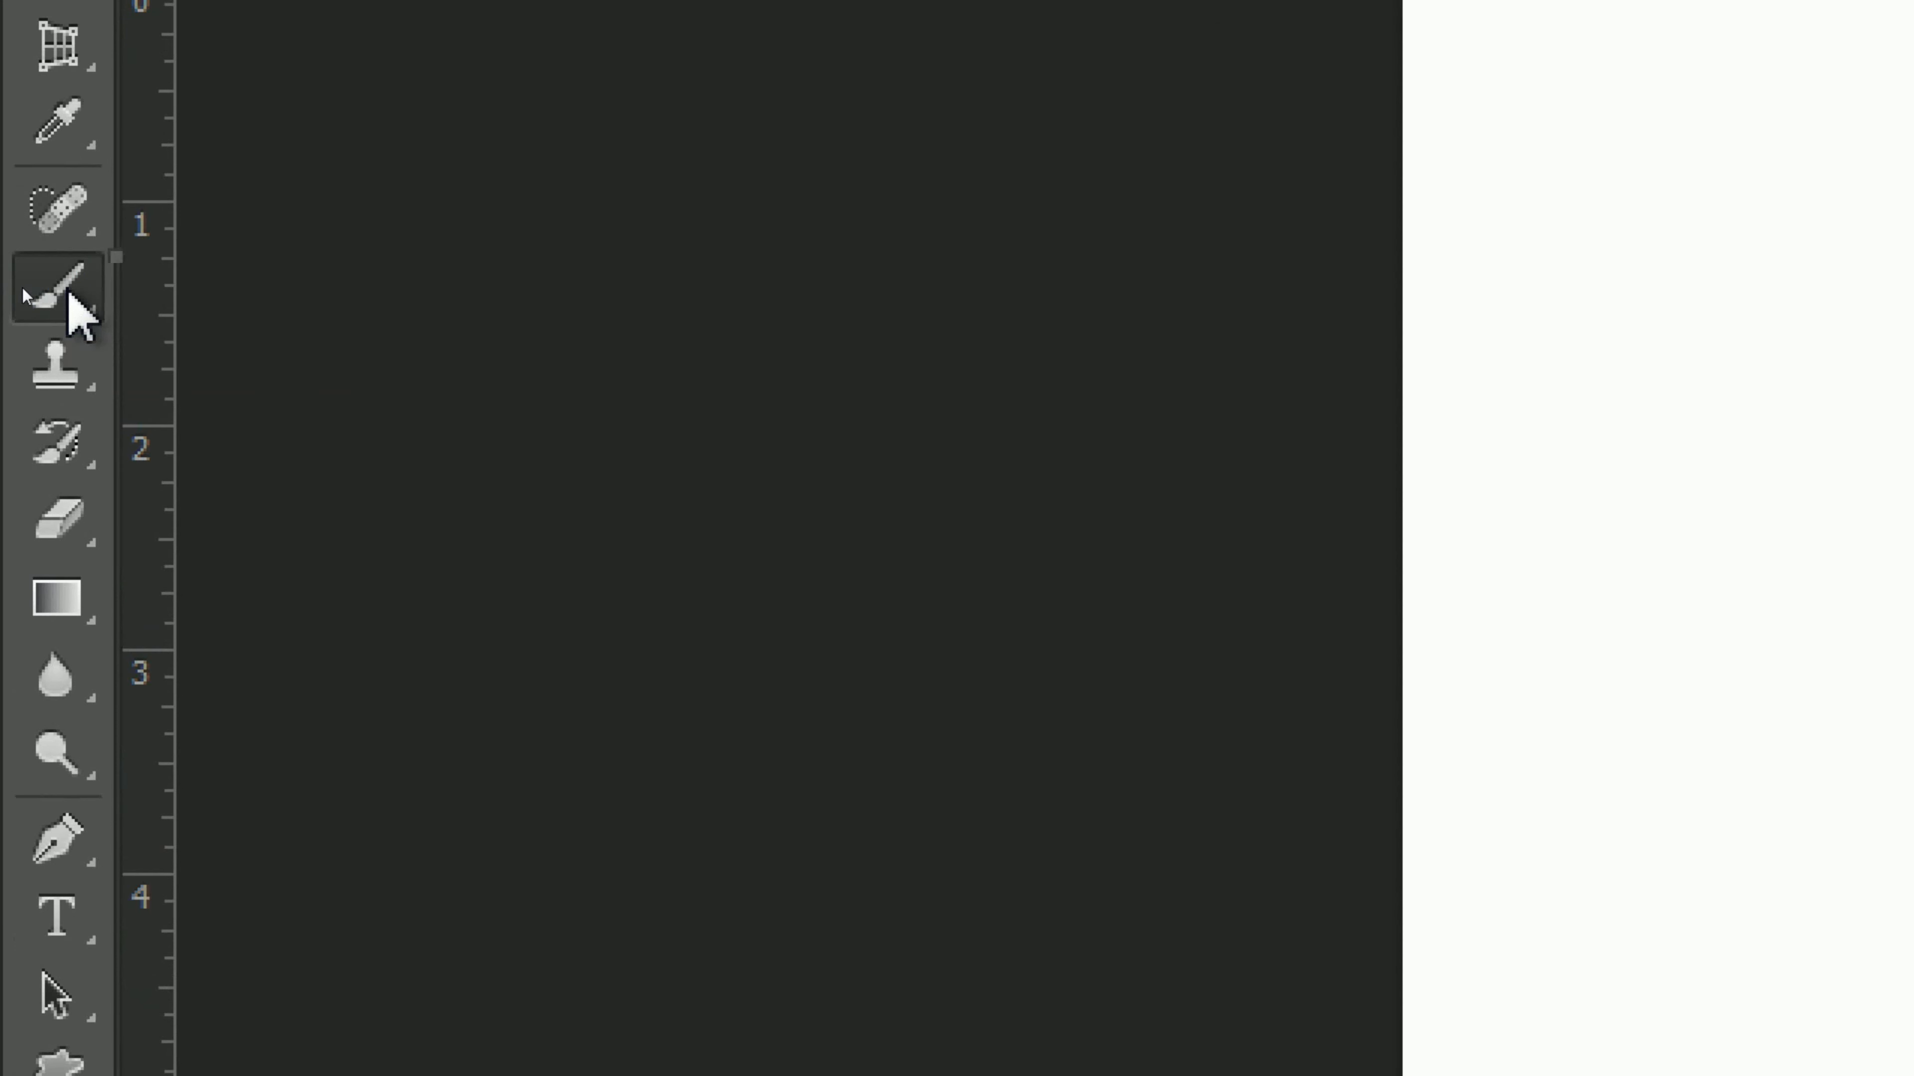
click(296, 281)
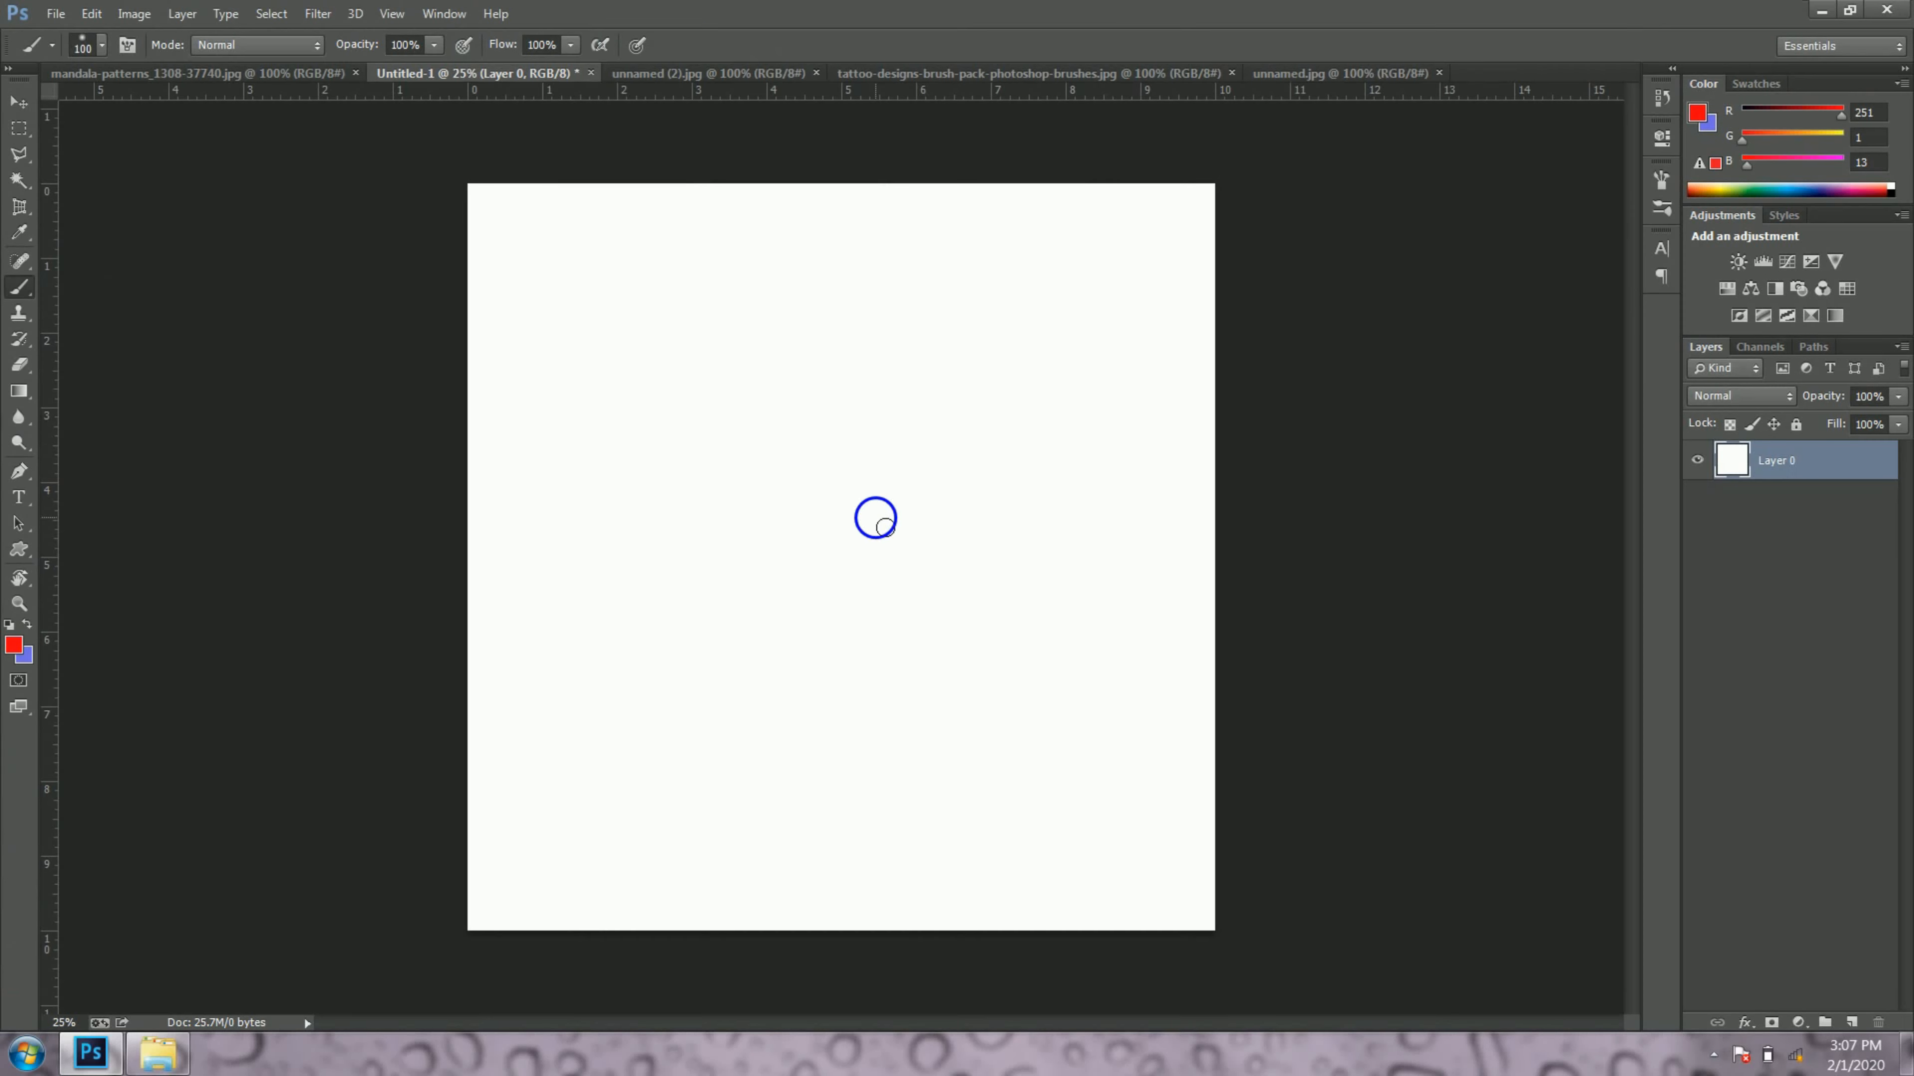
right_click(877, 520)
click(1237, 674)
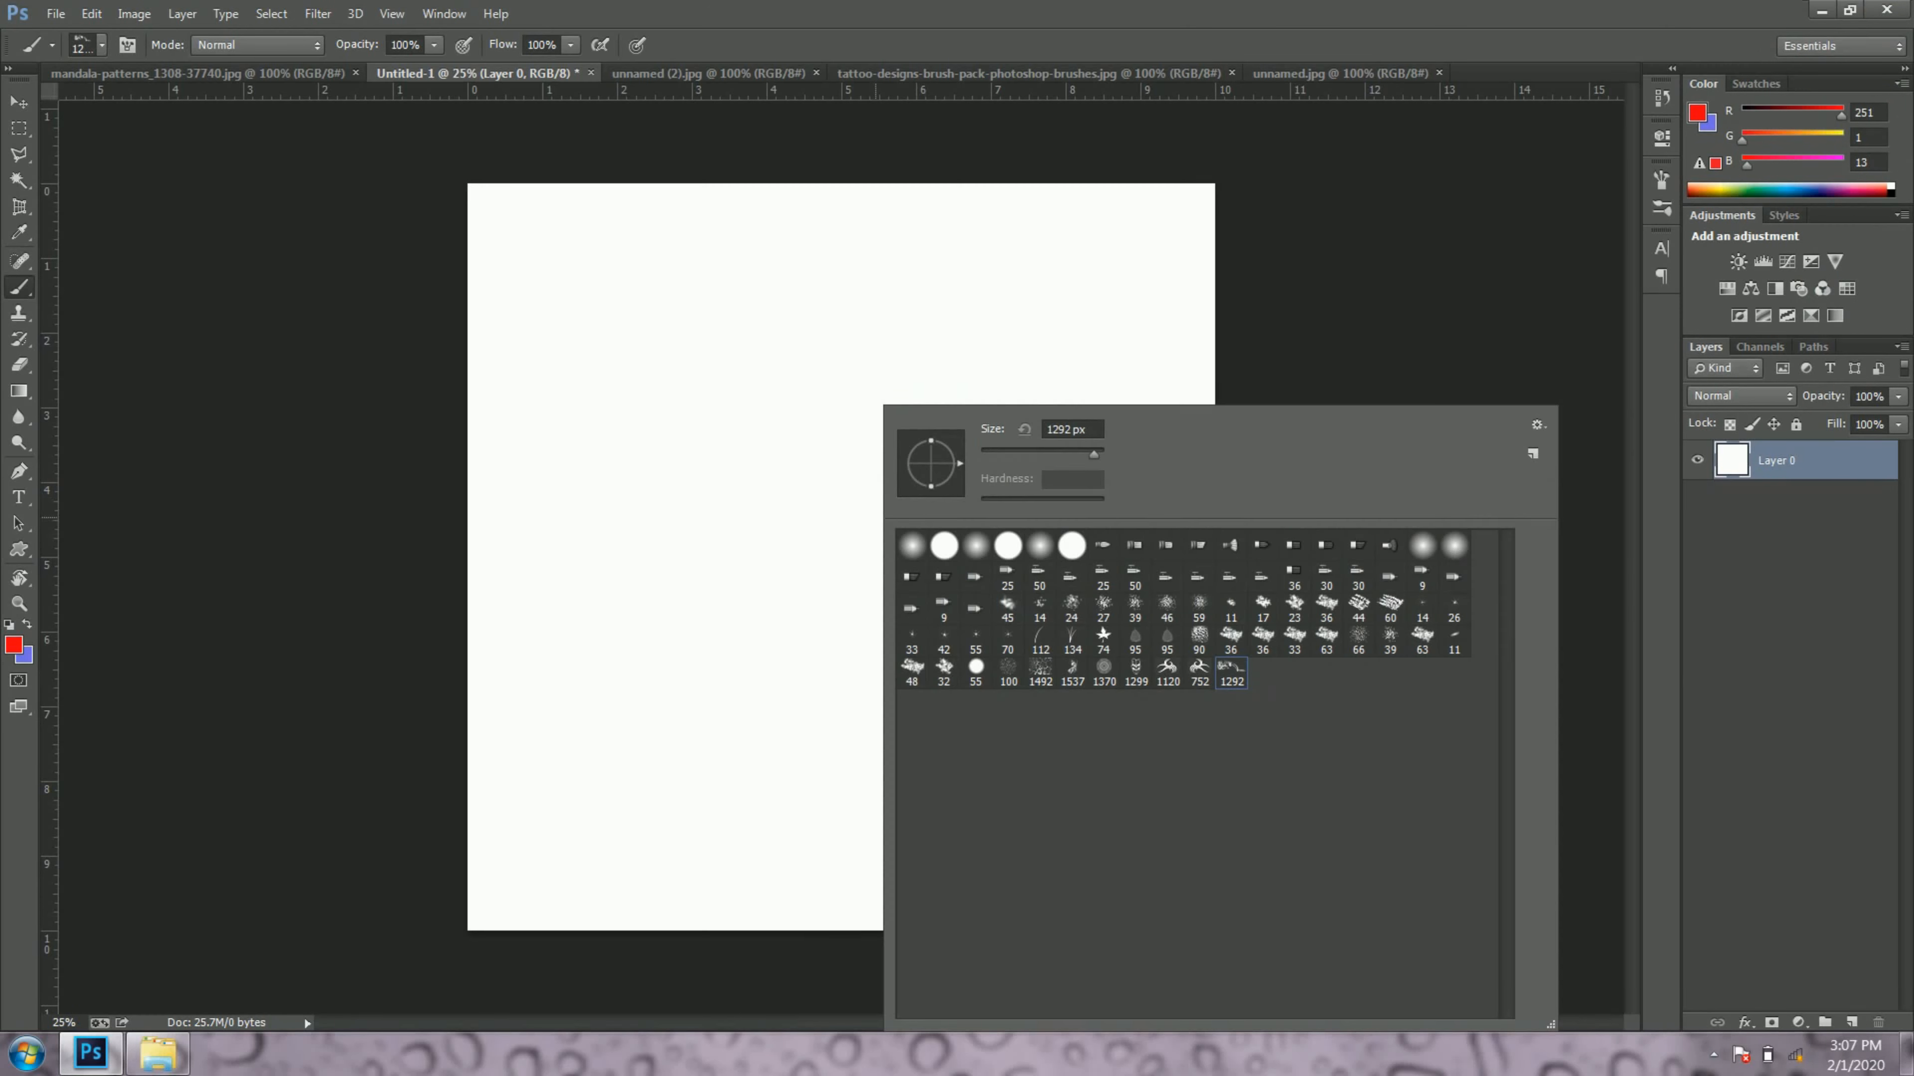
click(1319, 11)
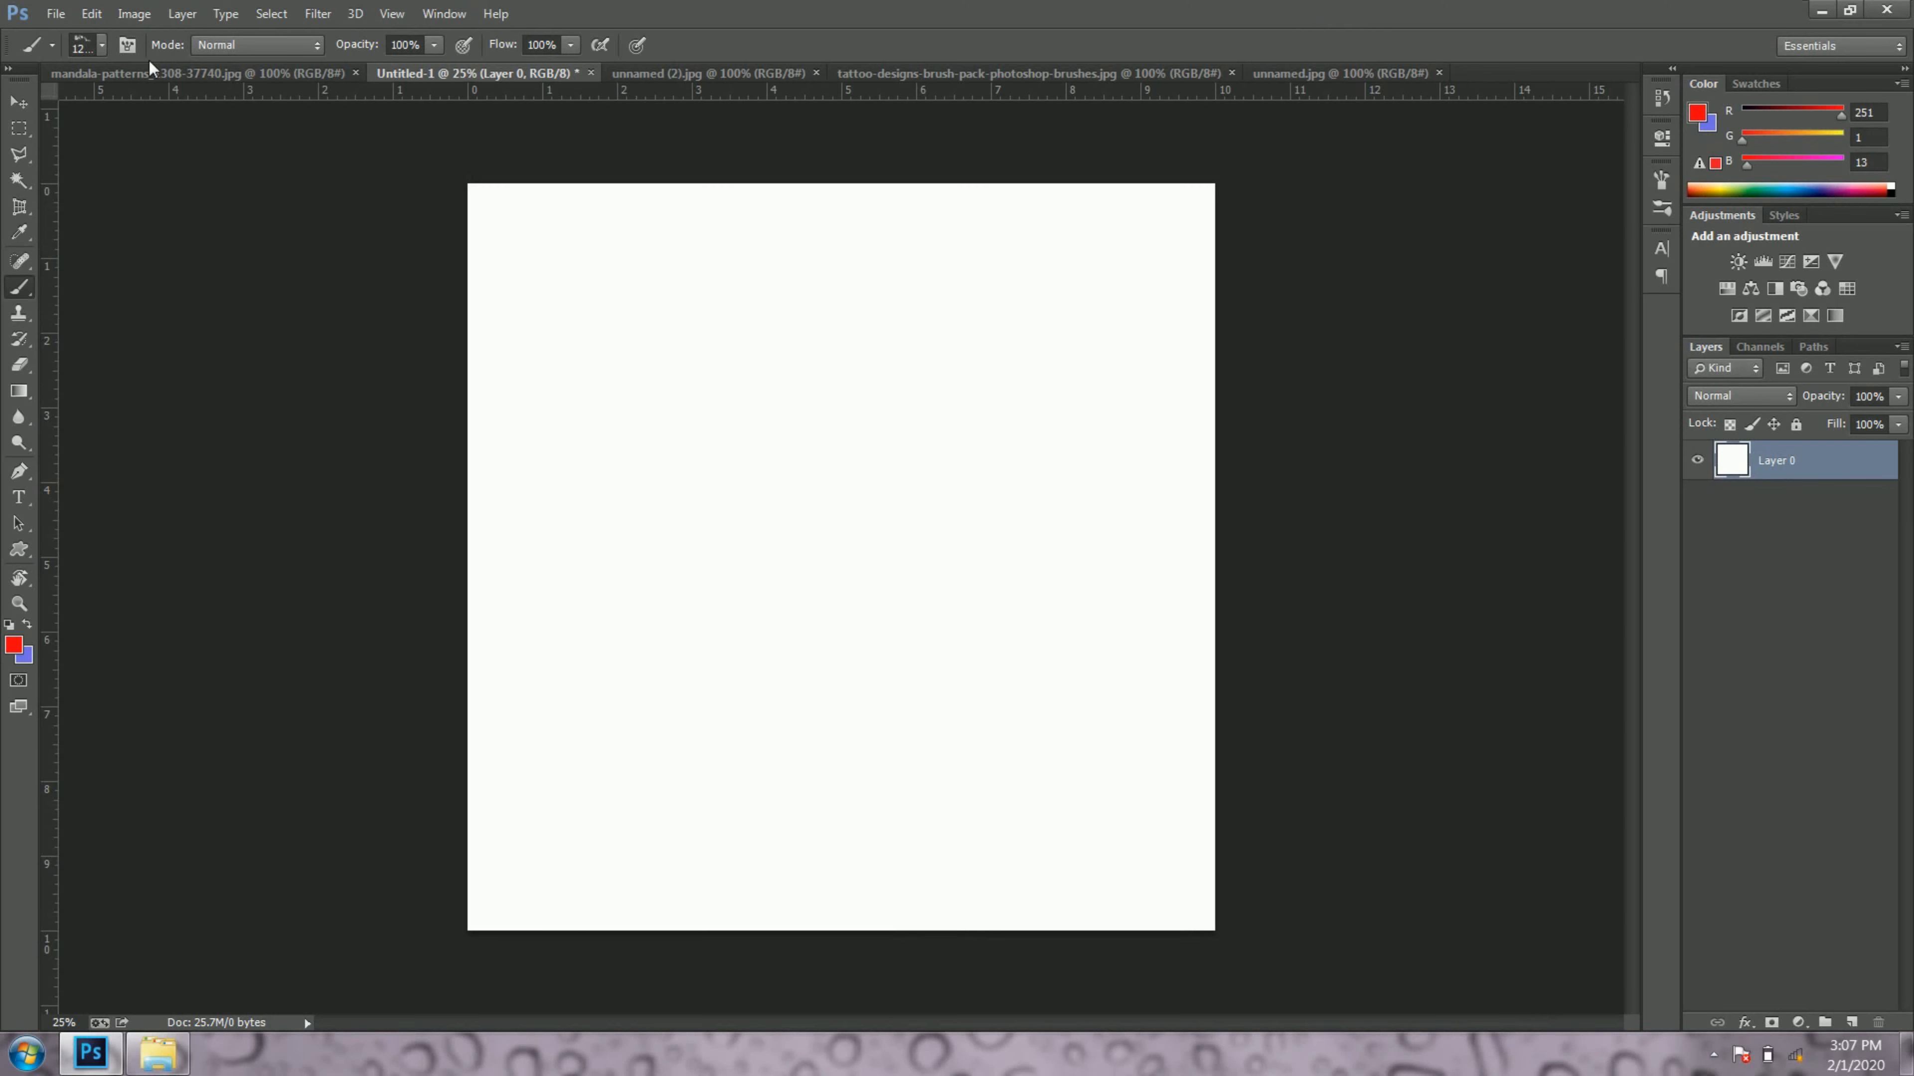
Step: Enlarge the smoke brush, settling on a size of 1707 px
click(101, 45)
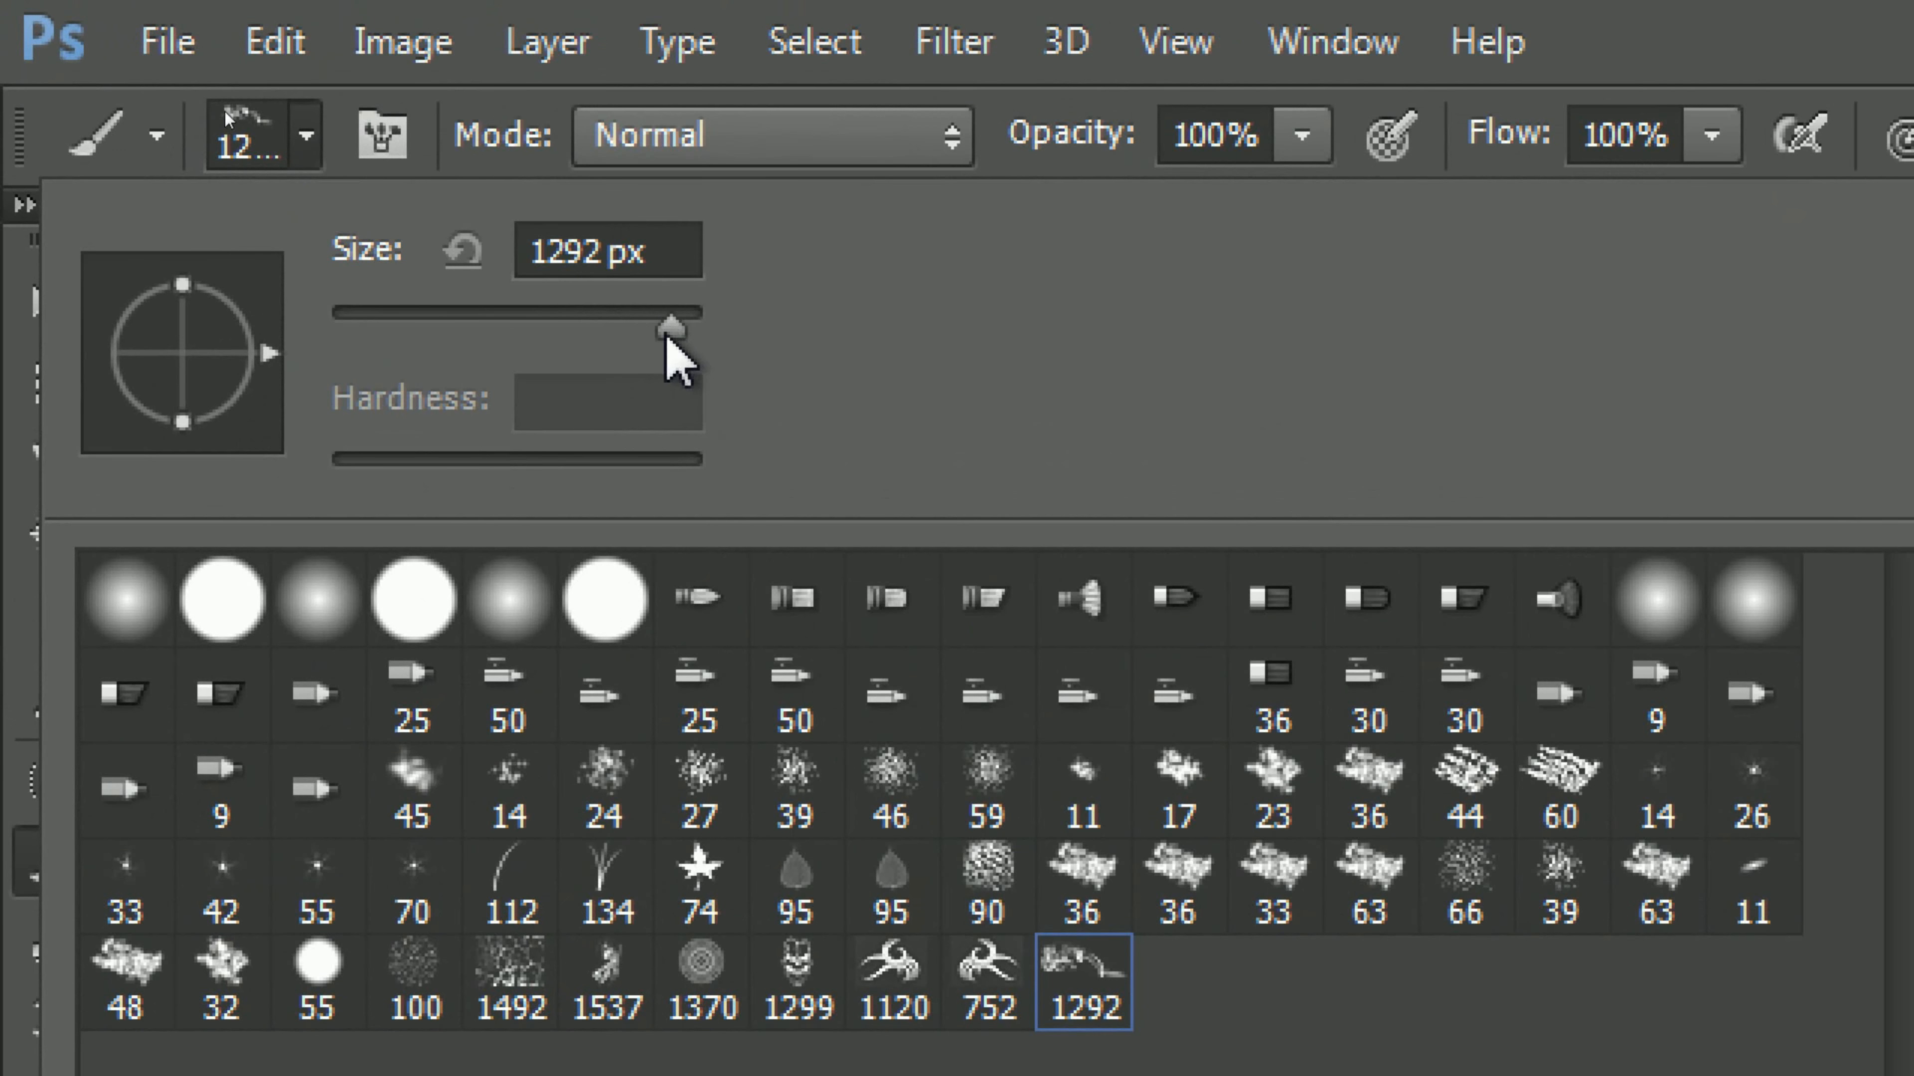
drag(667, 332, 684, 332)
key(Return)
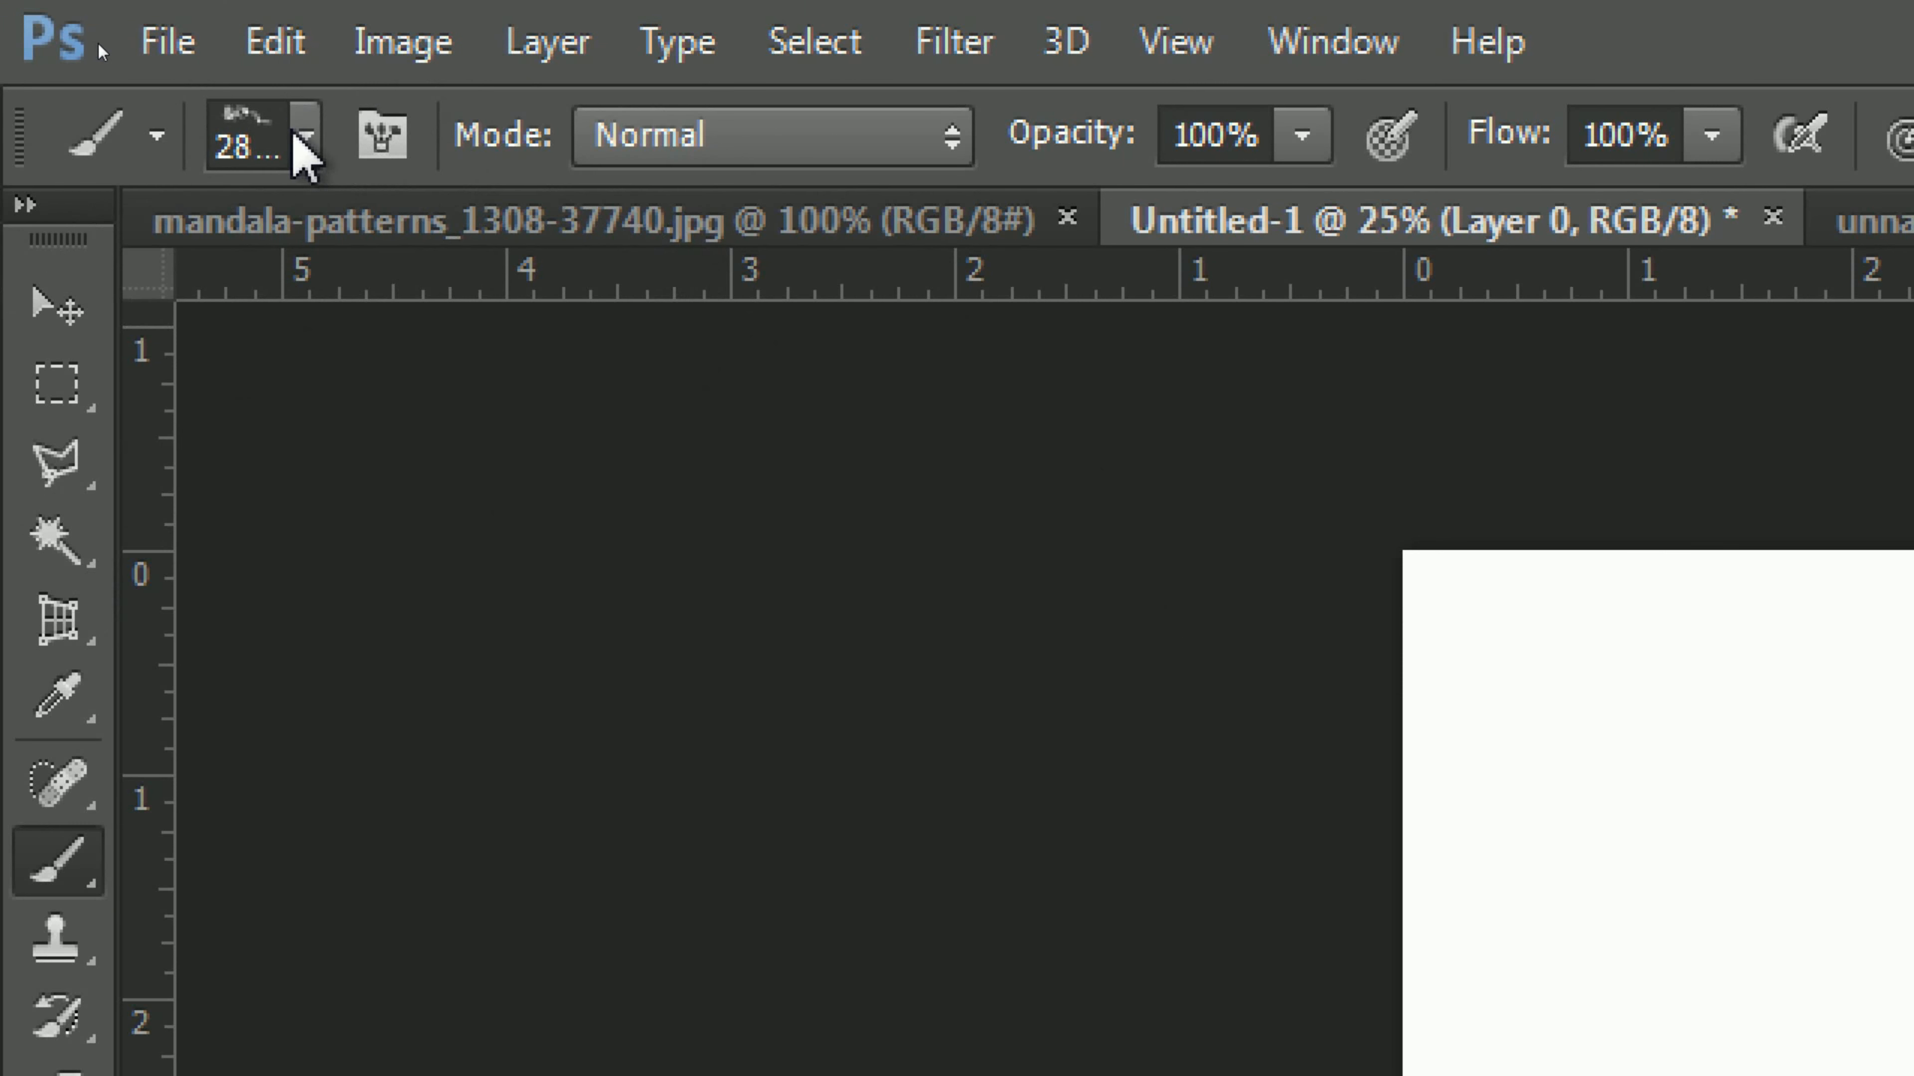
click(304, 136)
drag(682, 330, 674, 332)
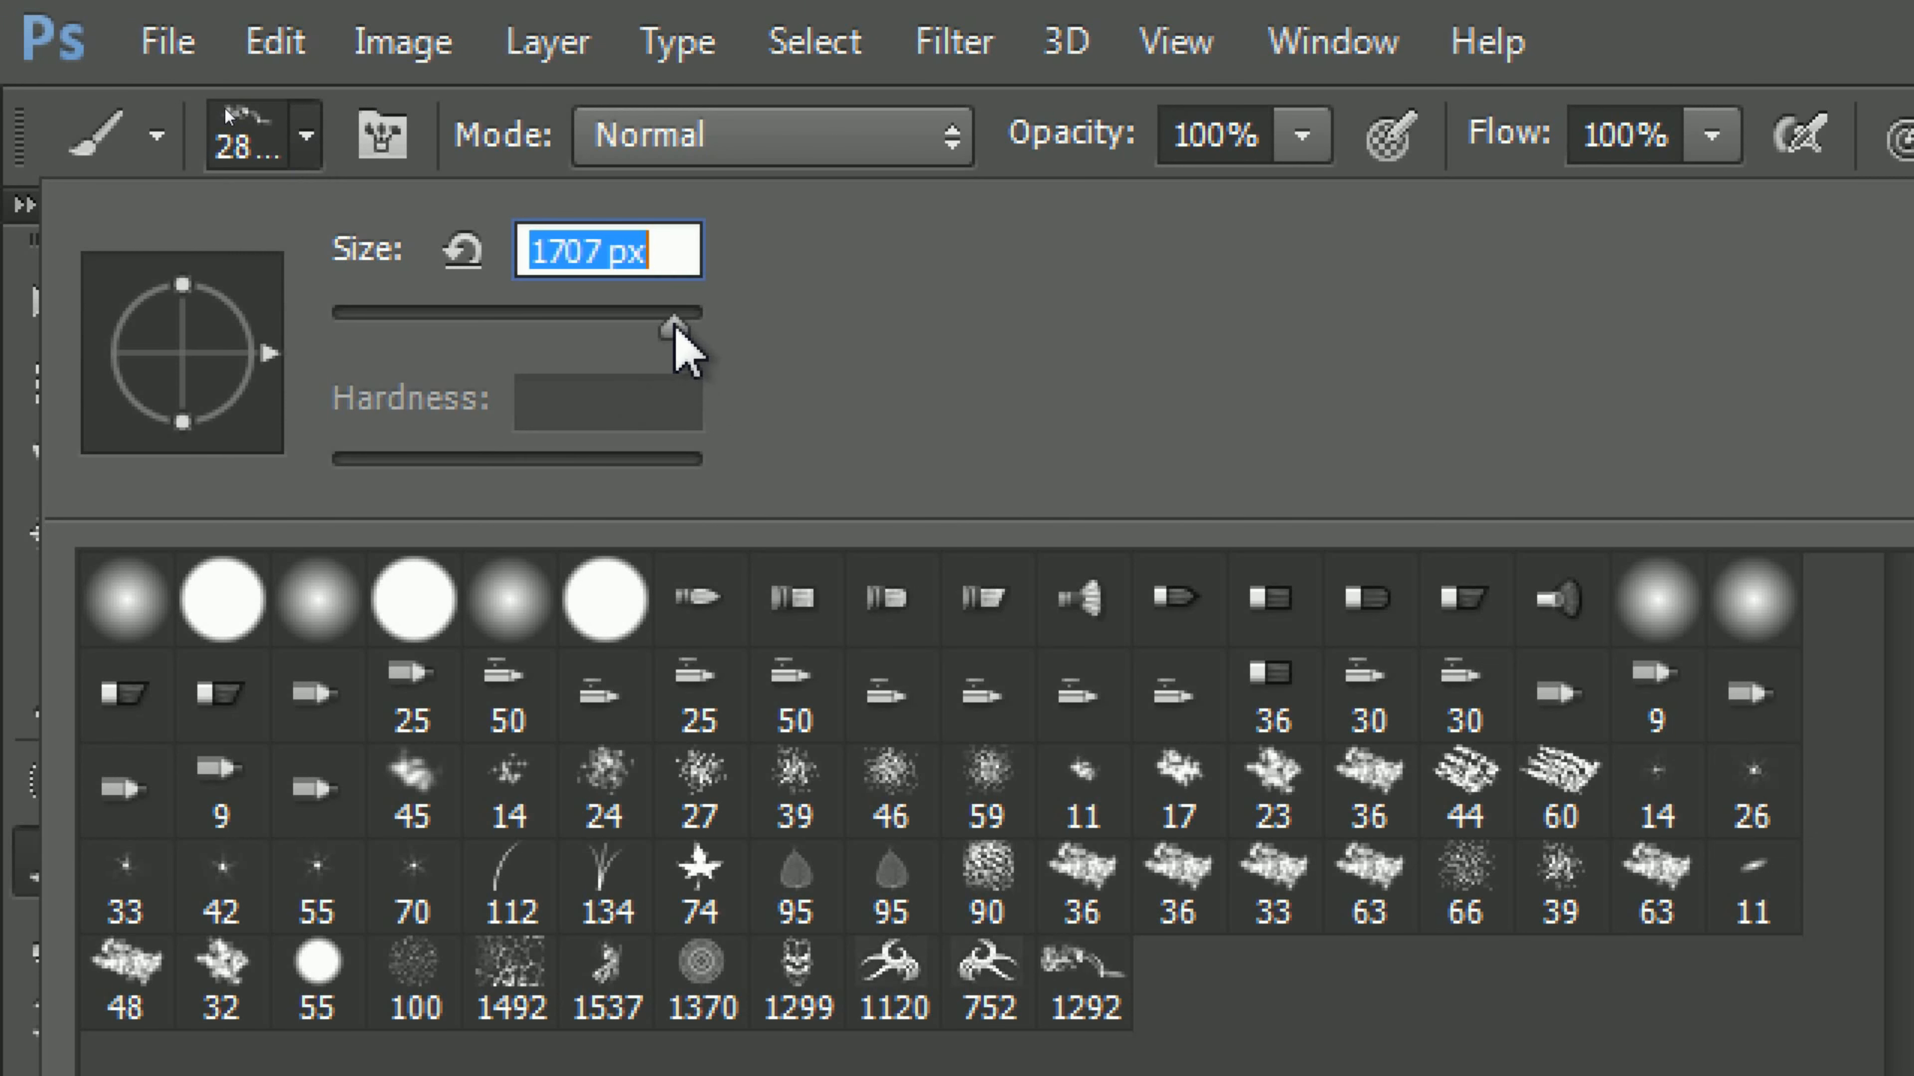
key(Return)
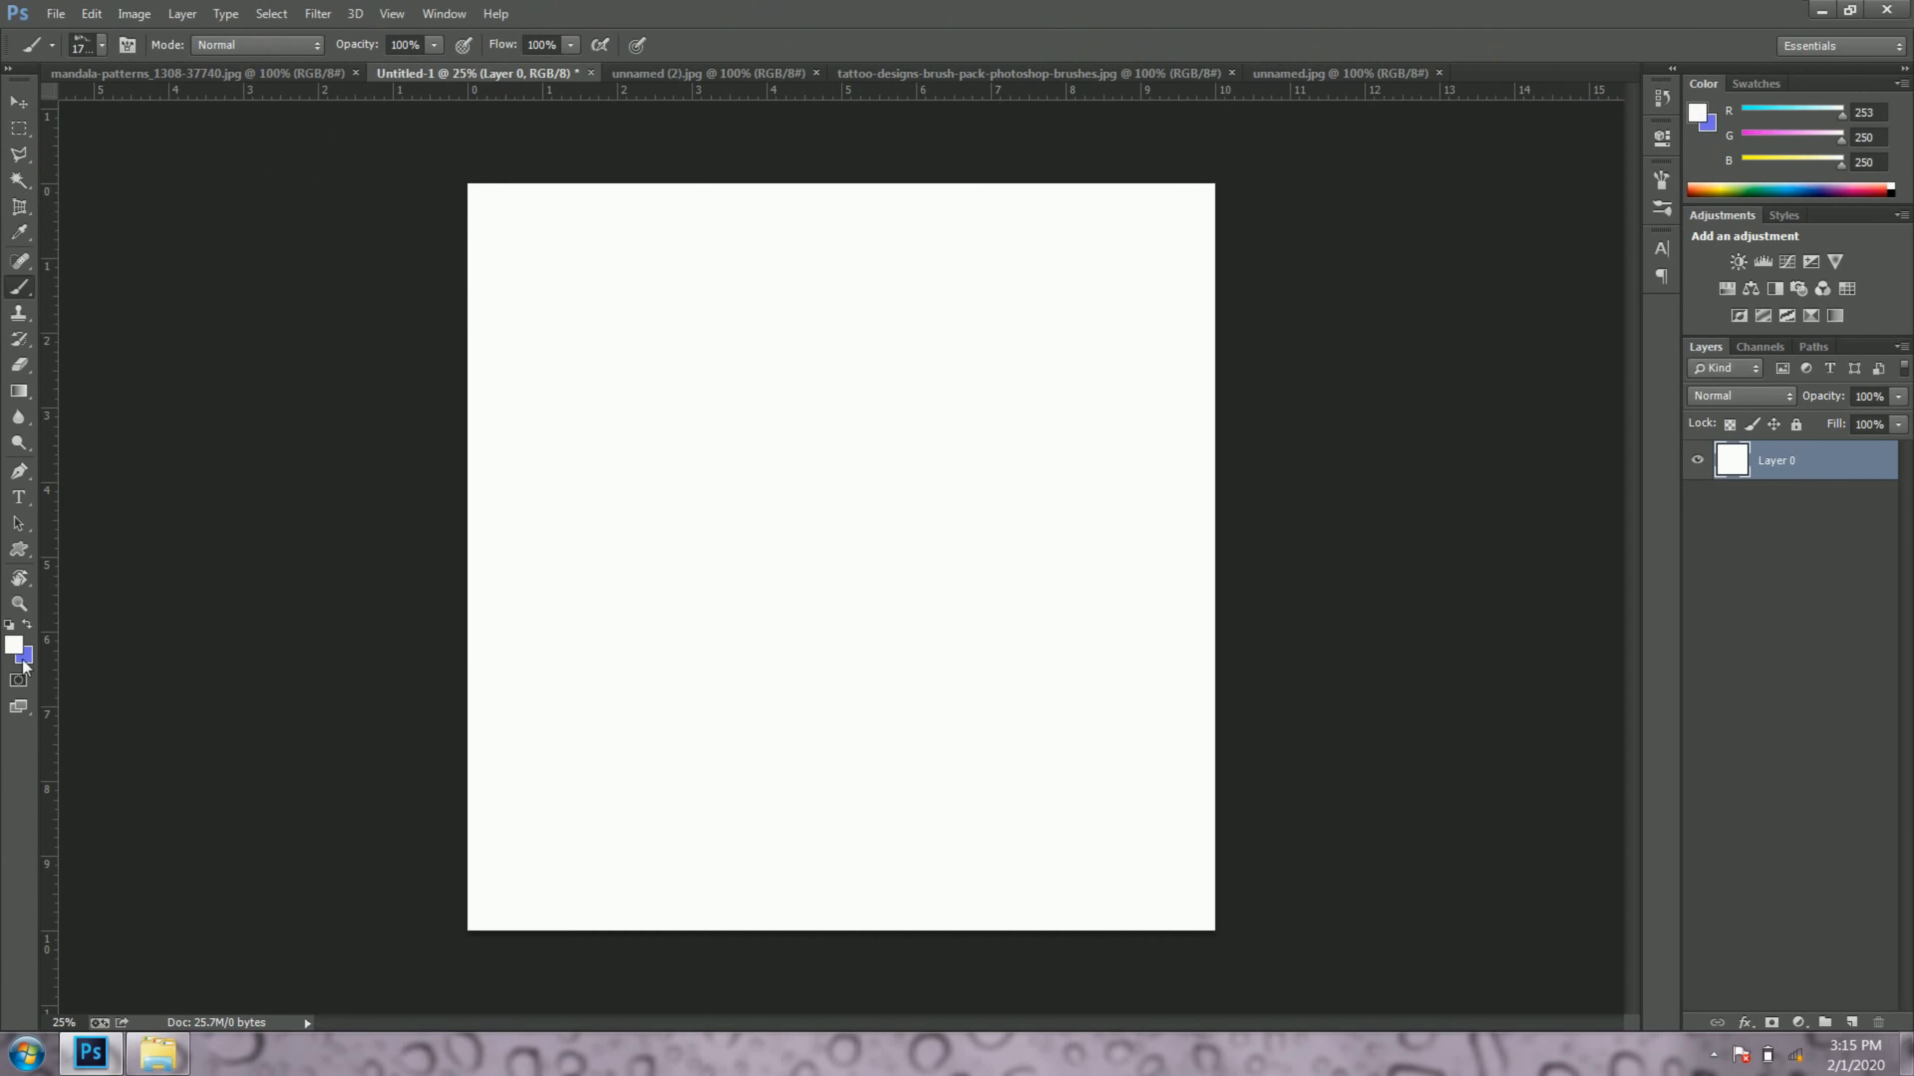
Step: Set the foreground colour to black and return to the Brush tool
key(i)
click(14, 645)
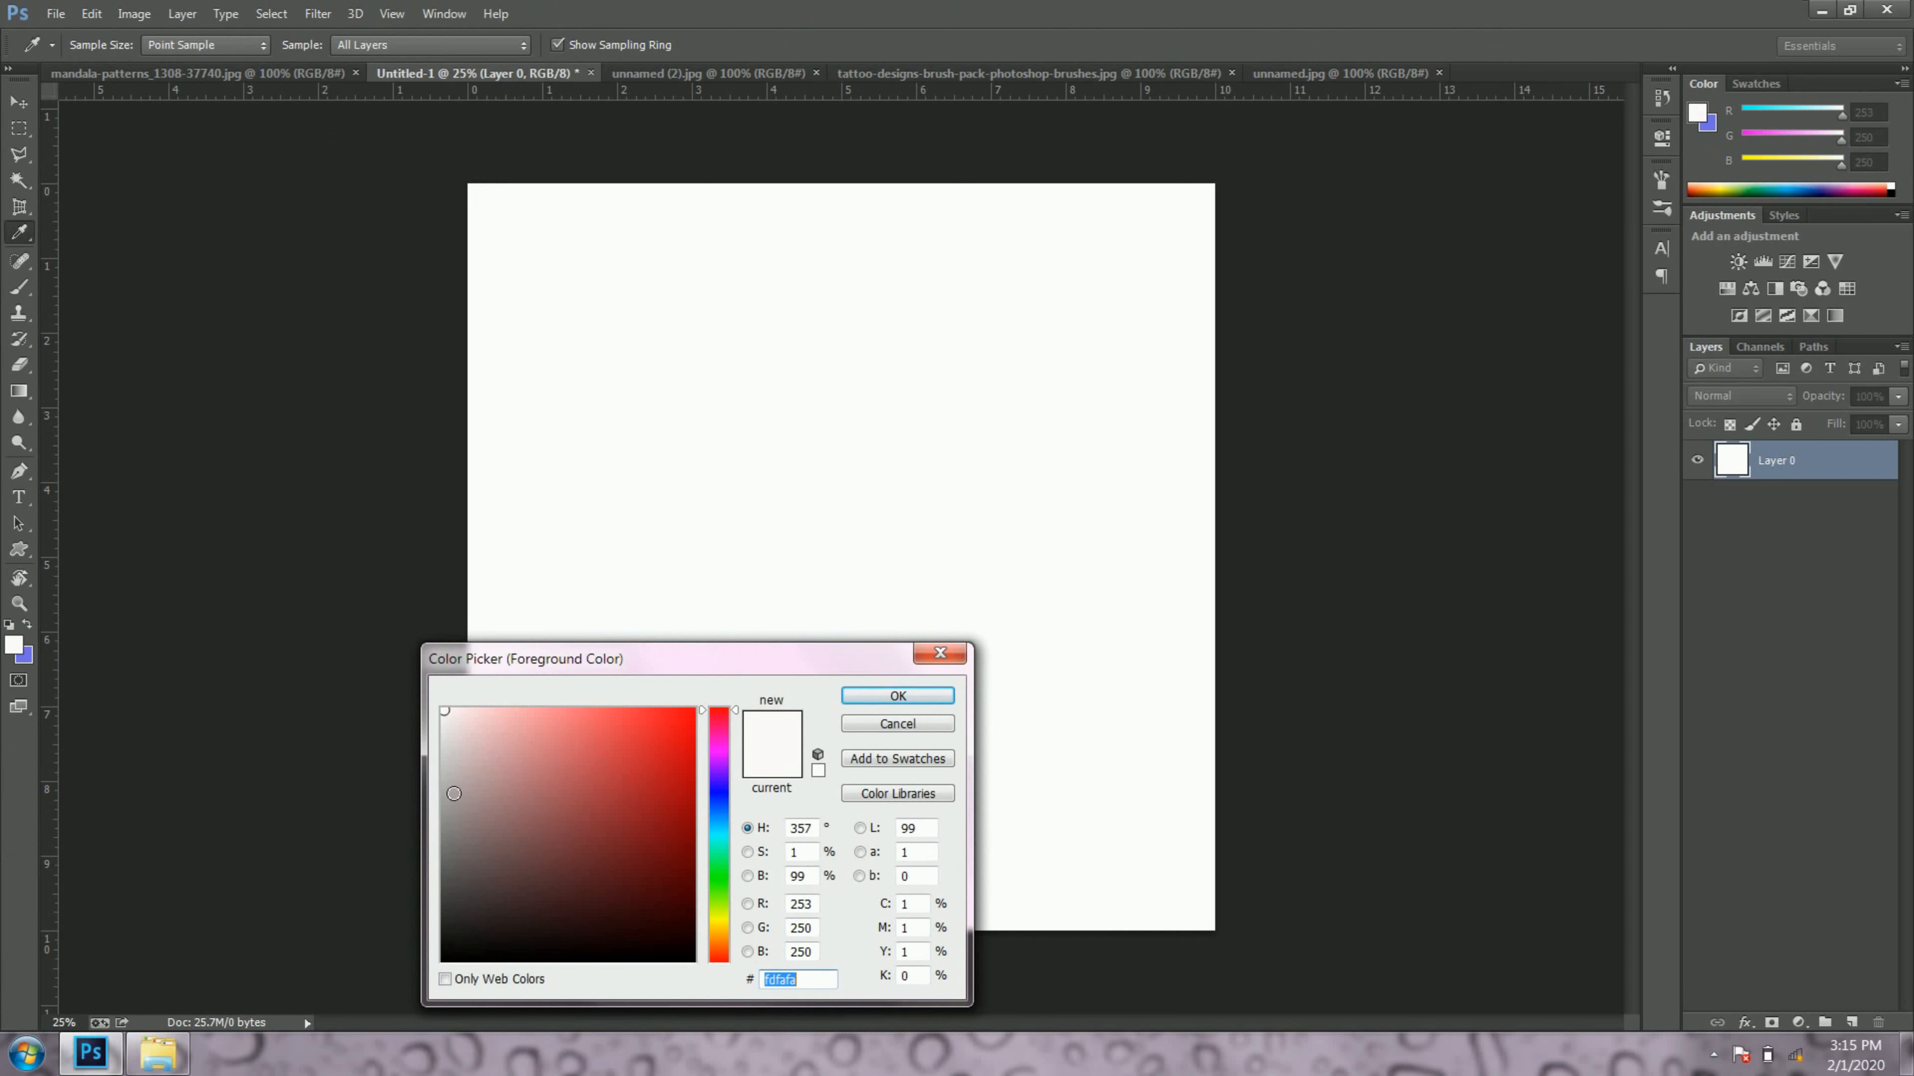
click(450, 969)
click(856, 701)
key(b)
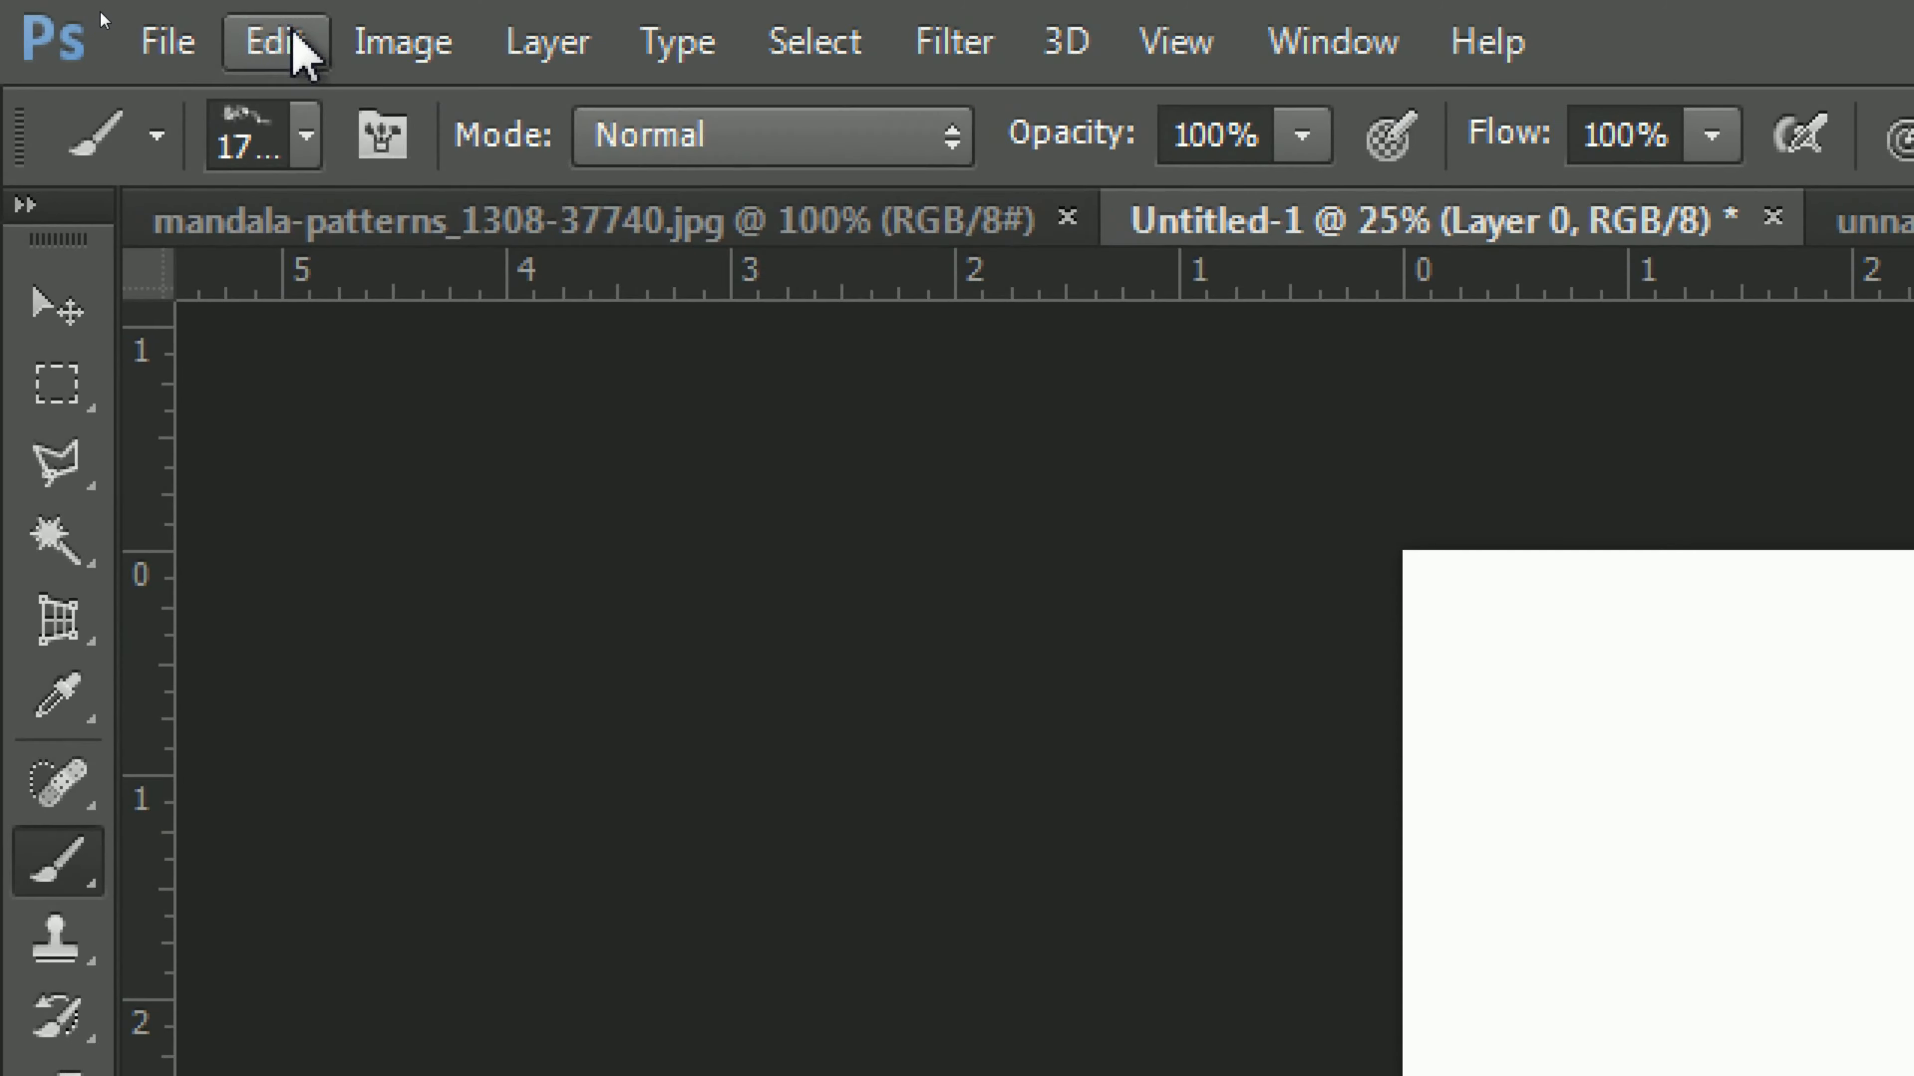
Step: Fill Layer 0 with the foreground colour in Normal mode at 100% opacity
click(105, 16)
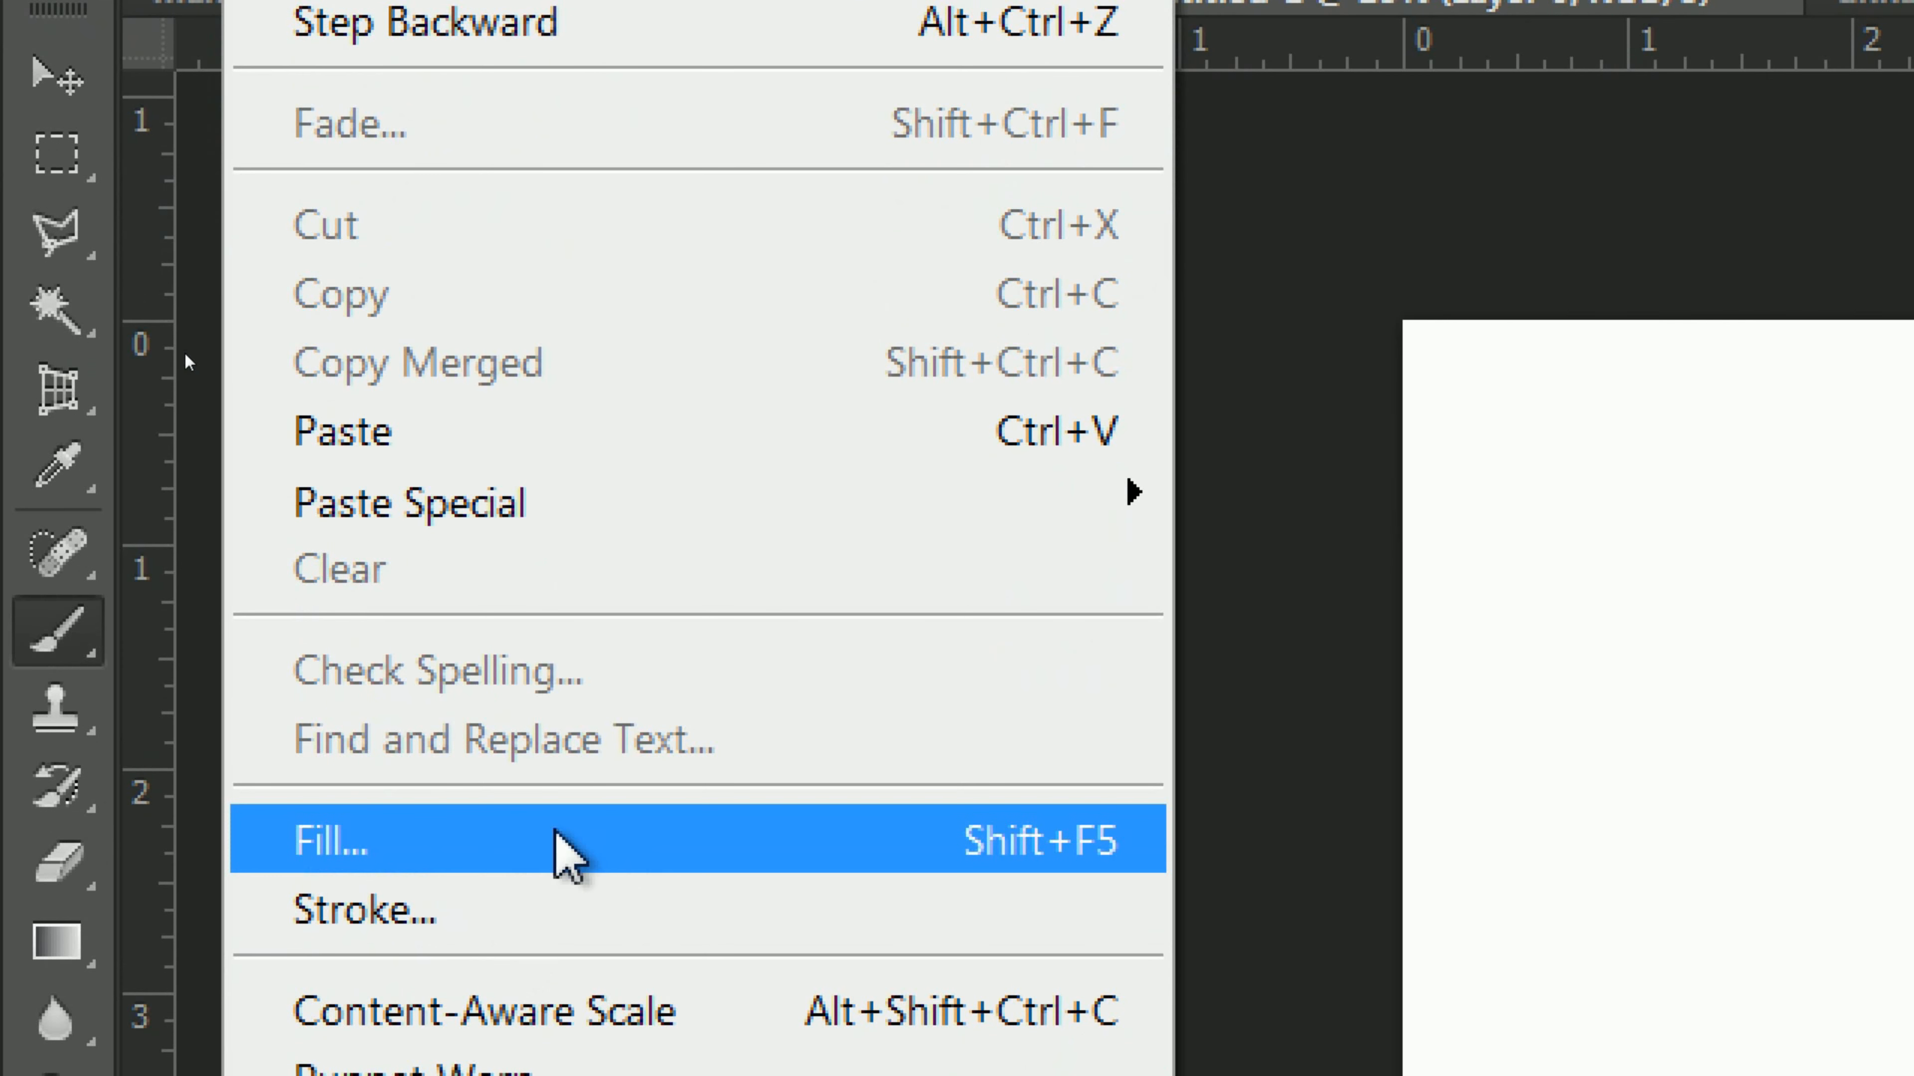
click(611, 839)
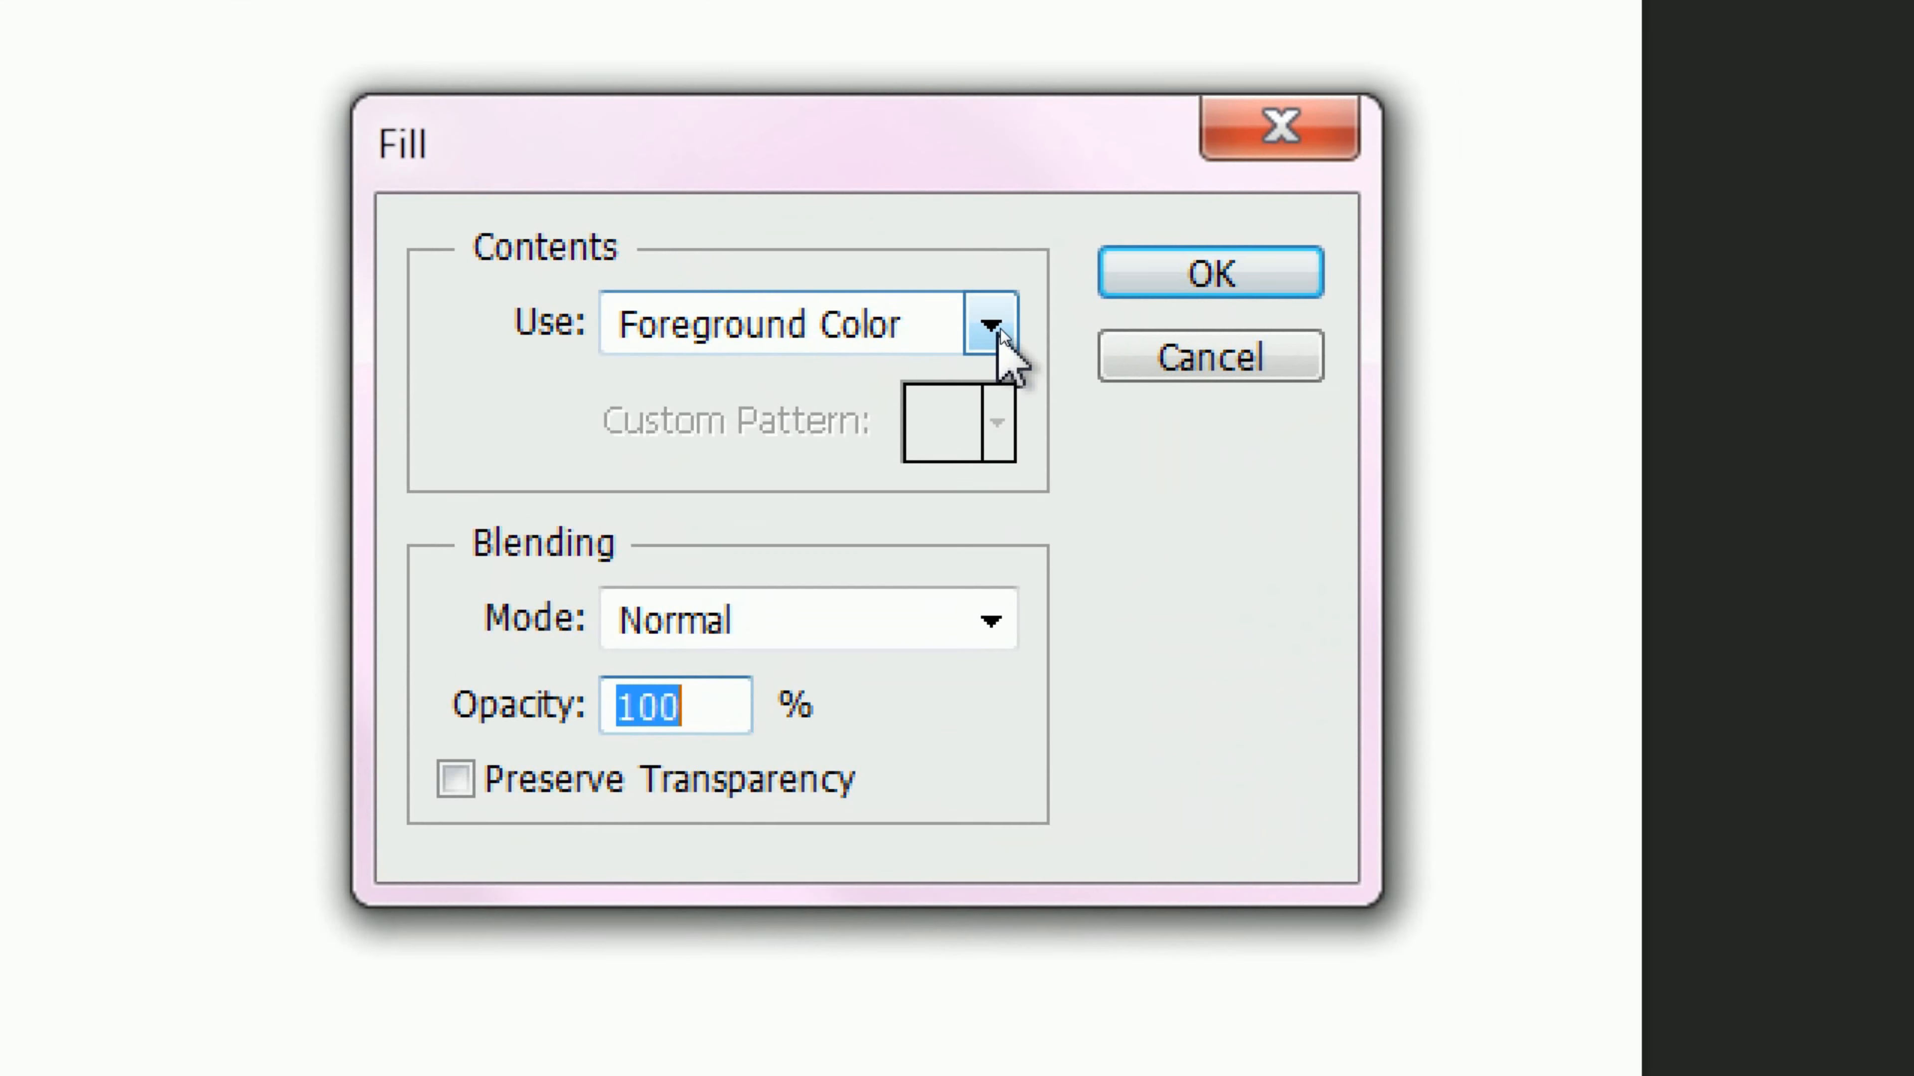
click(990, 332)
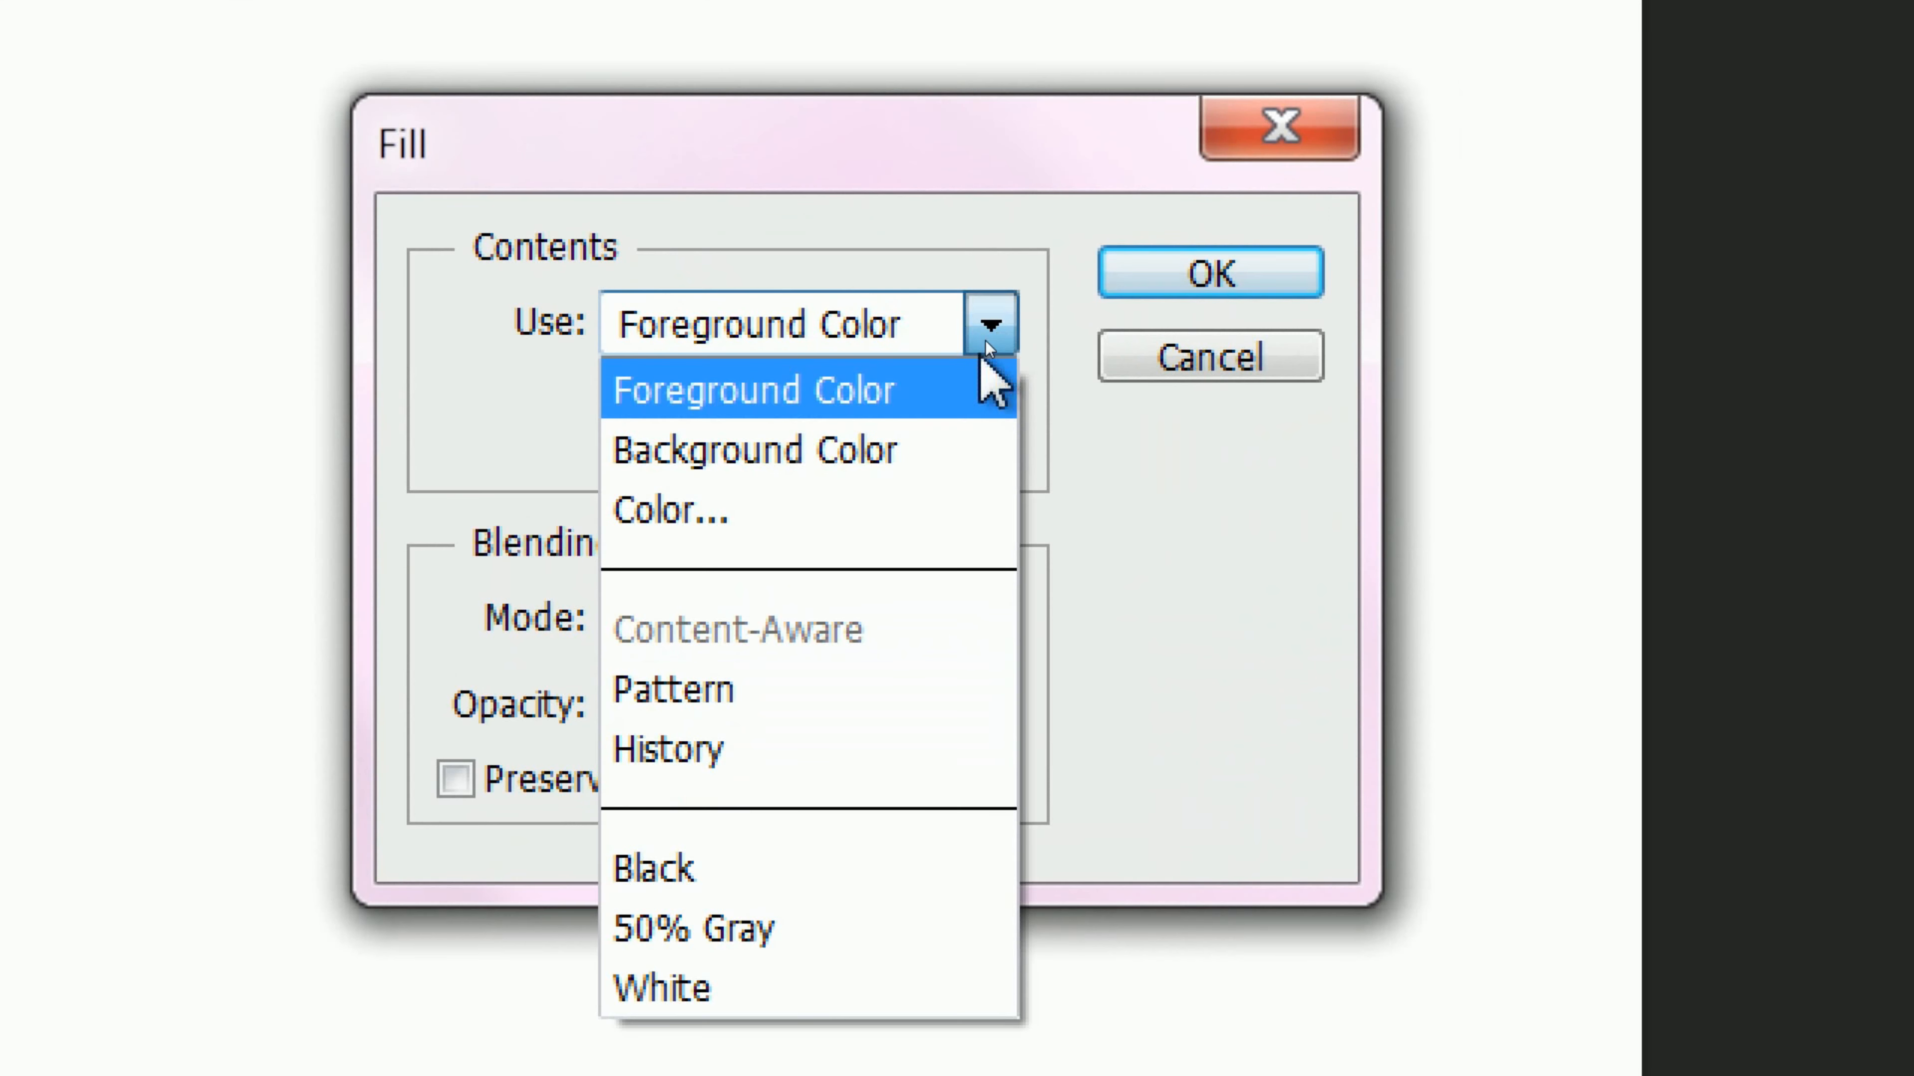
click(934, 392)
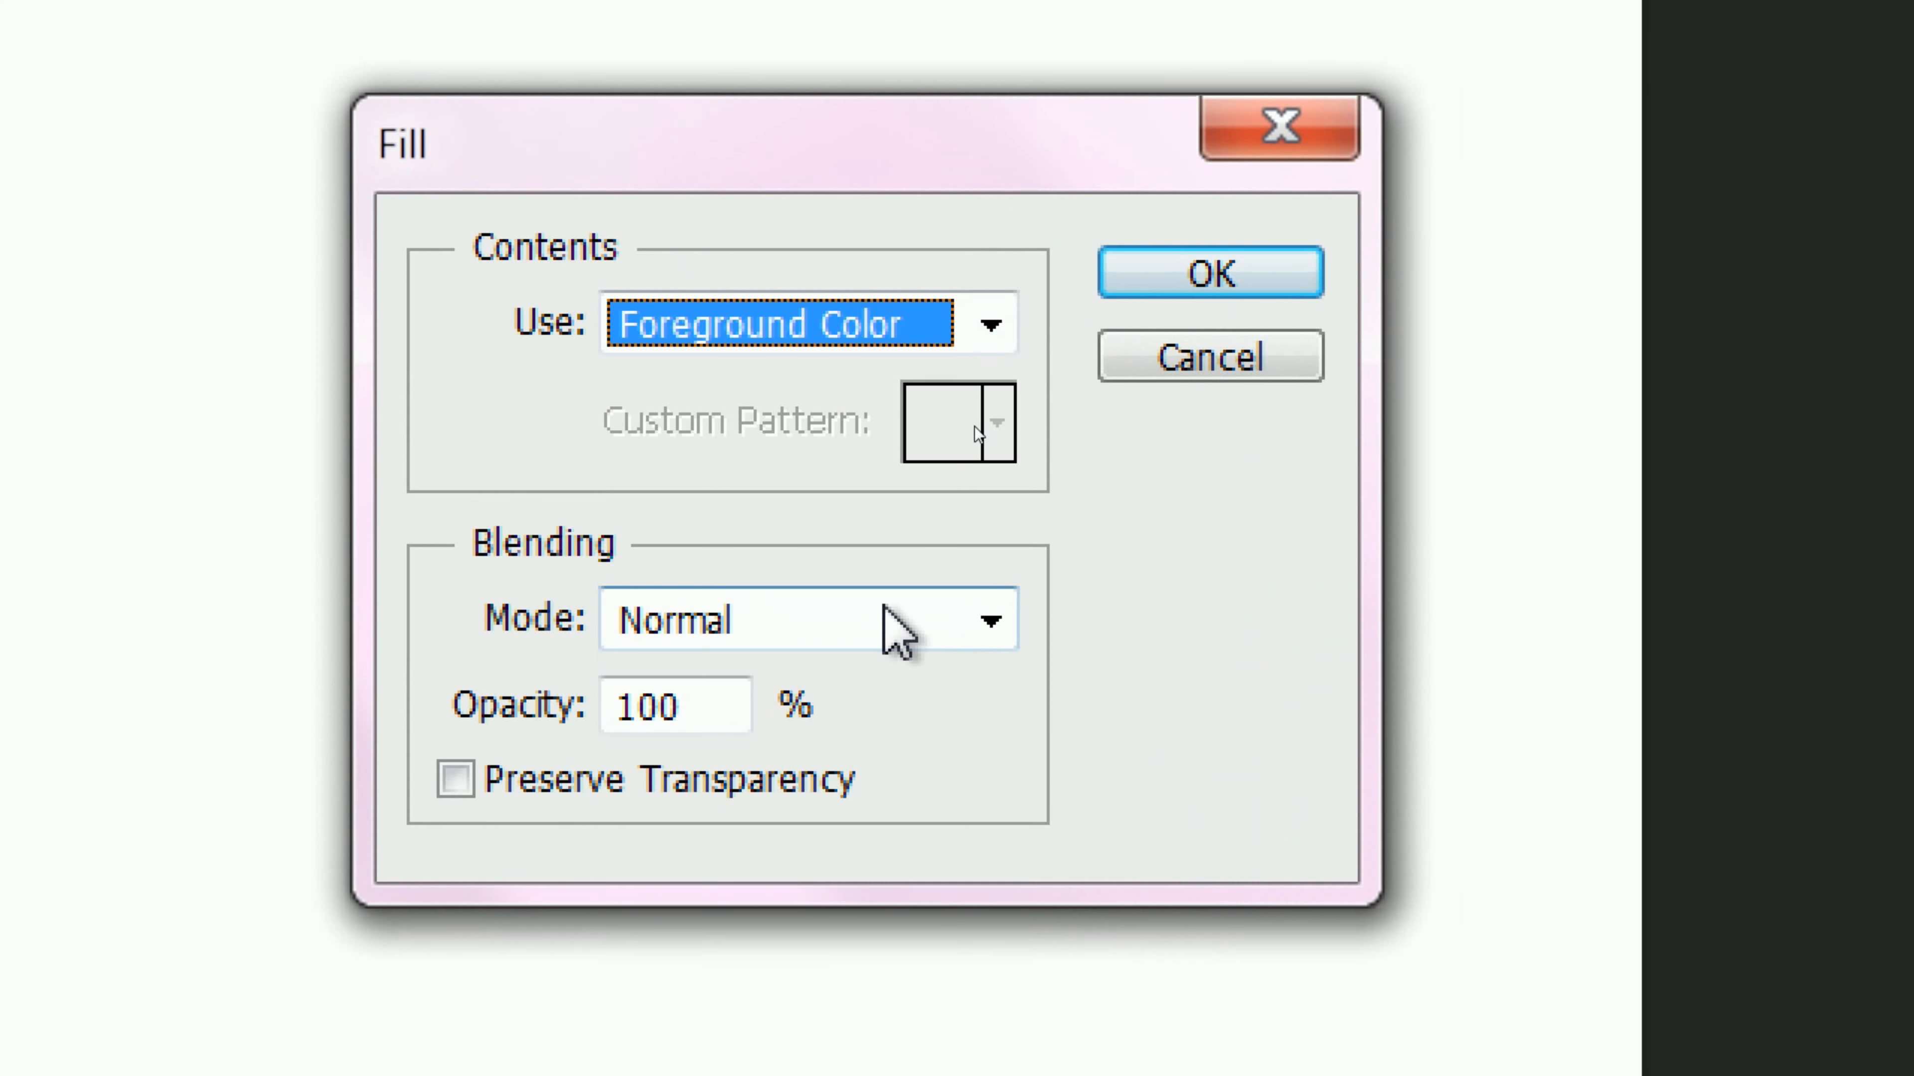
click(1179, 273)
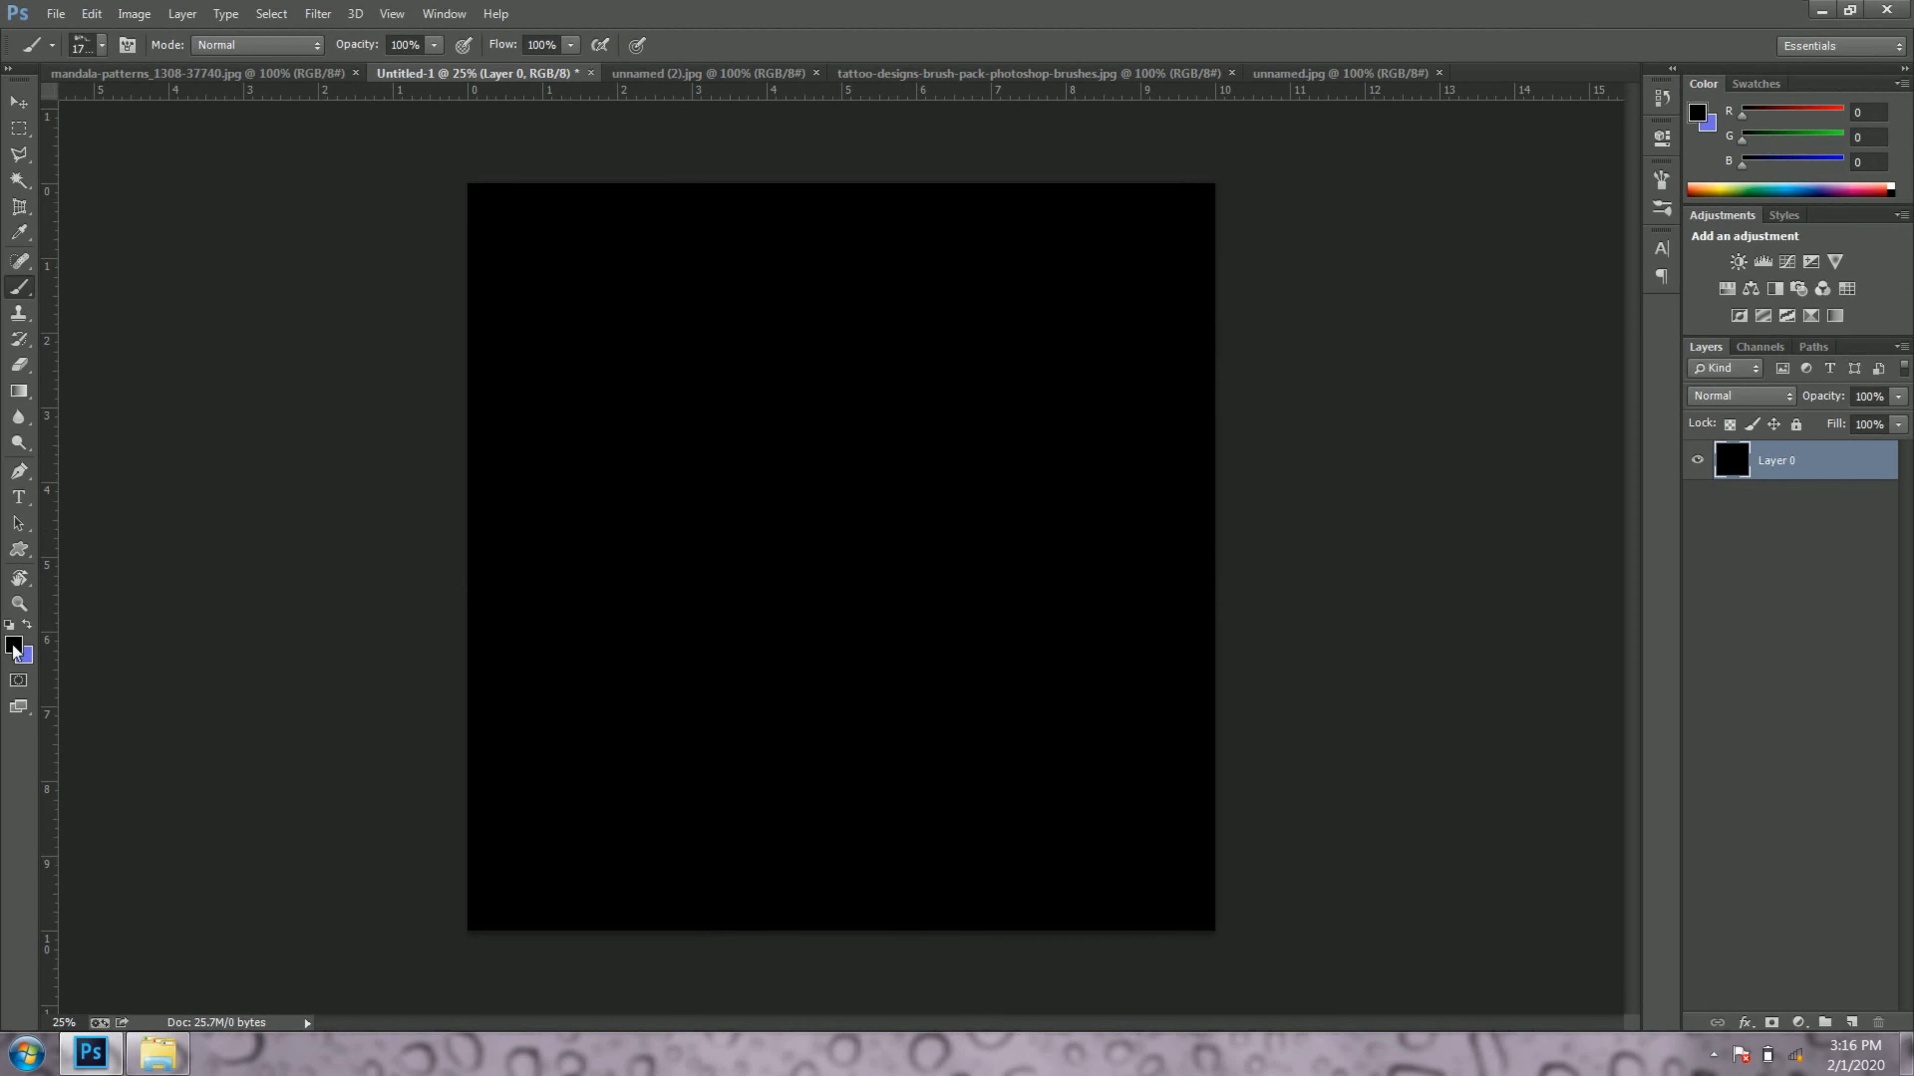
Step: Set the foreground colour to near-white fefdfd and stamp the smoke brush three times at different places on the black canvas
click(13, 647)
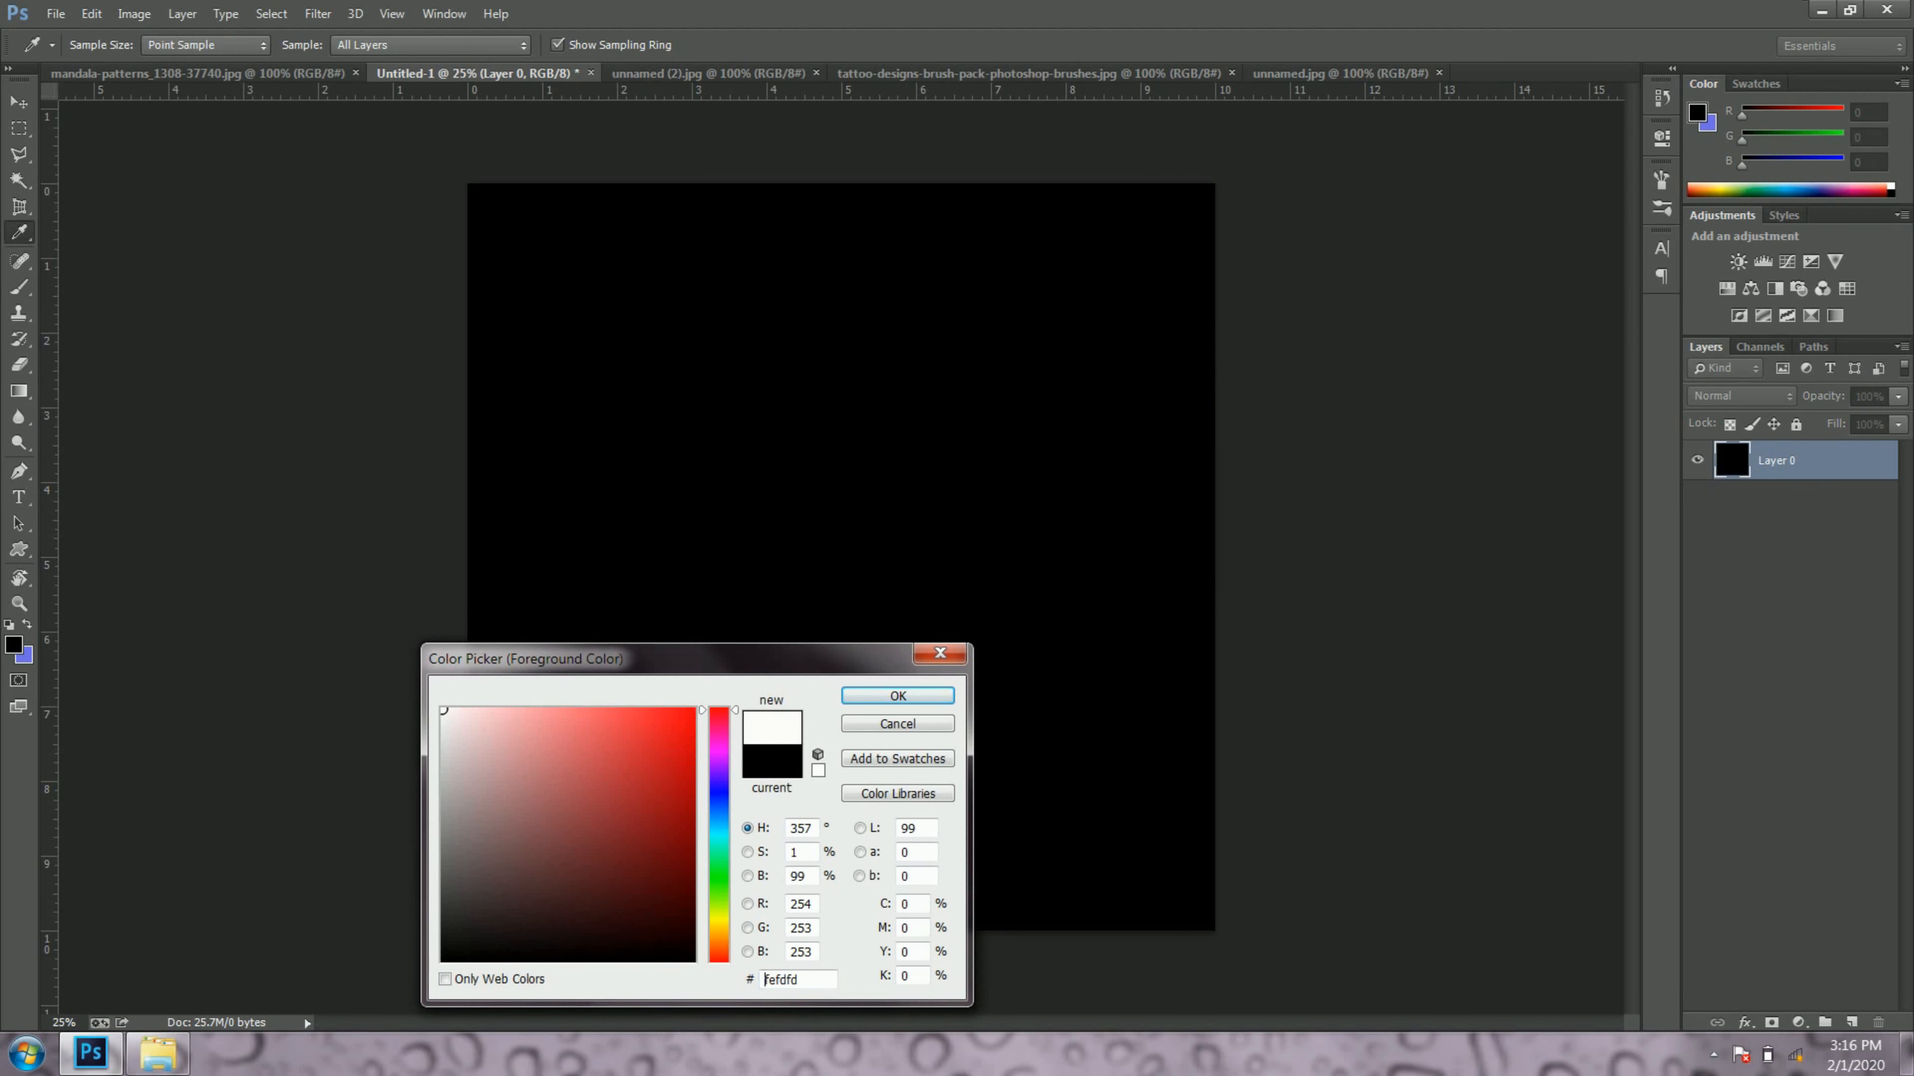
click(875, 707)
click(754, 509)
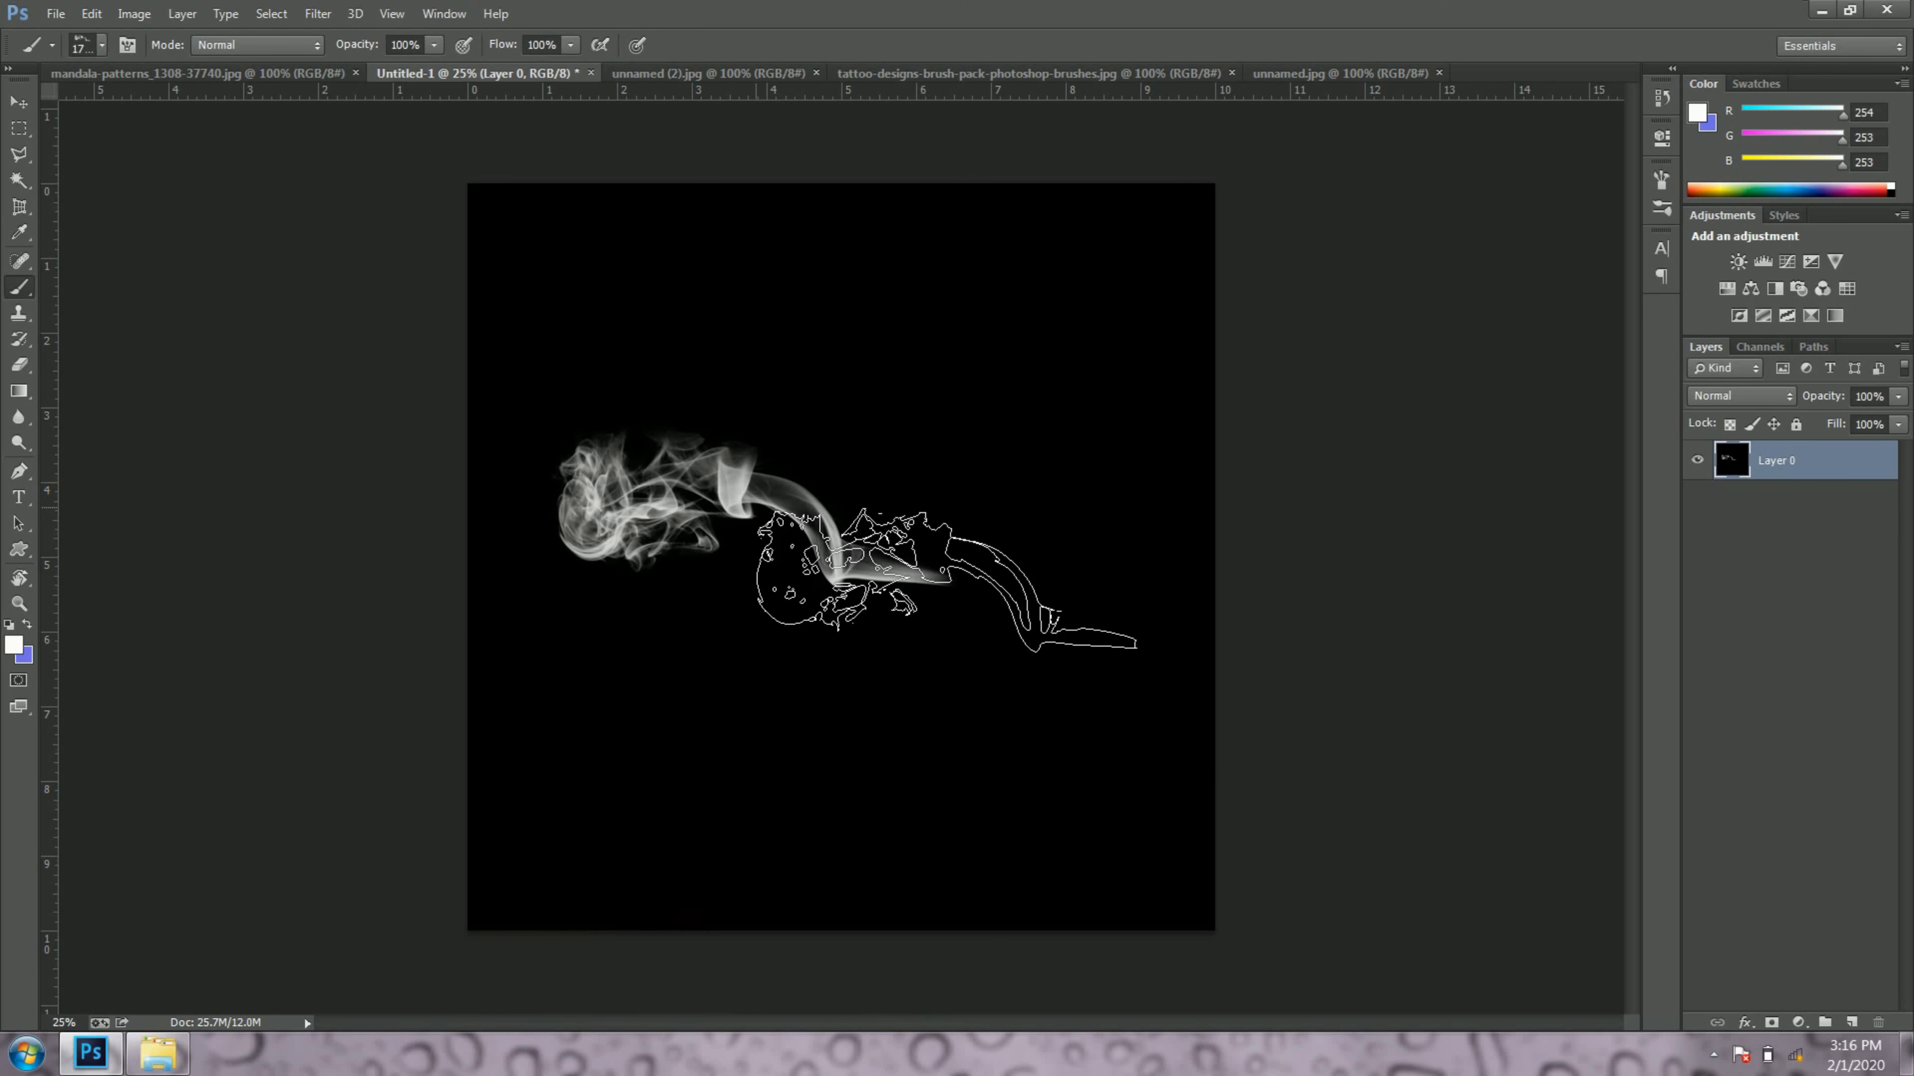
click(769, 667)
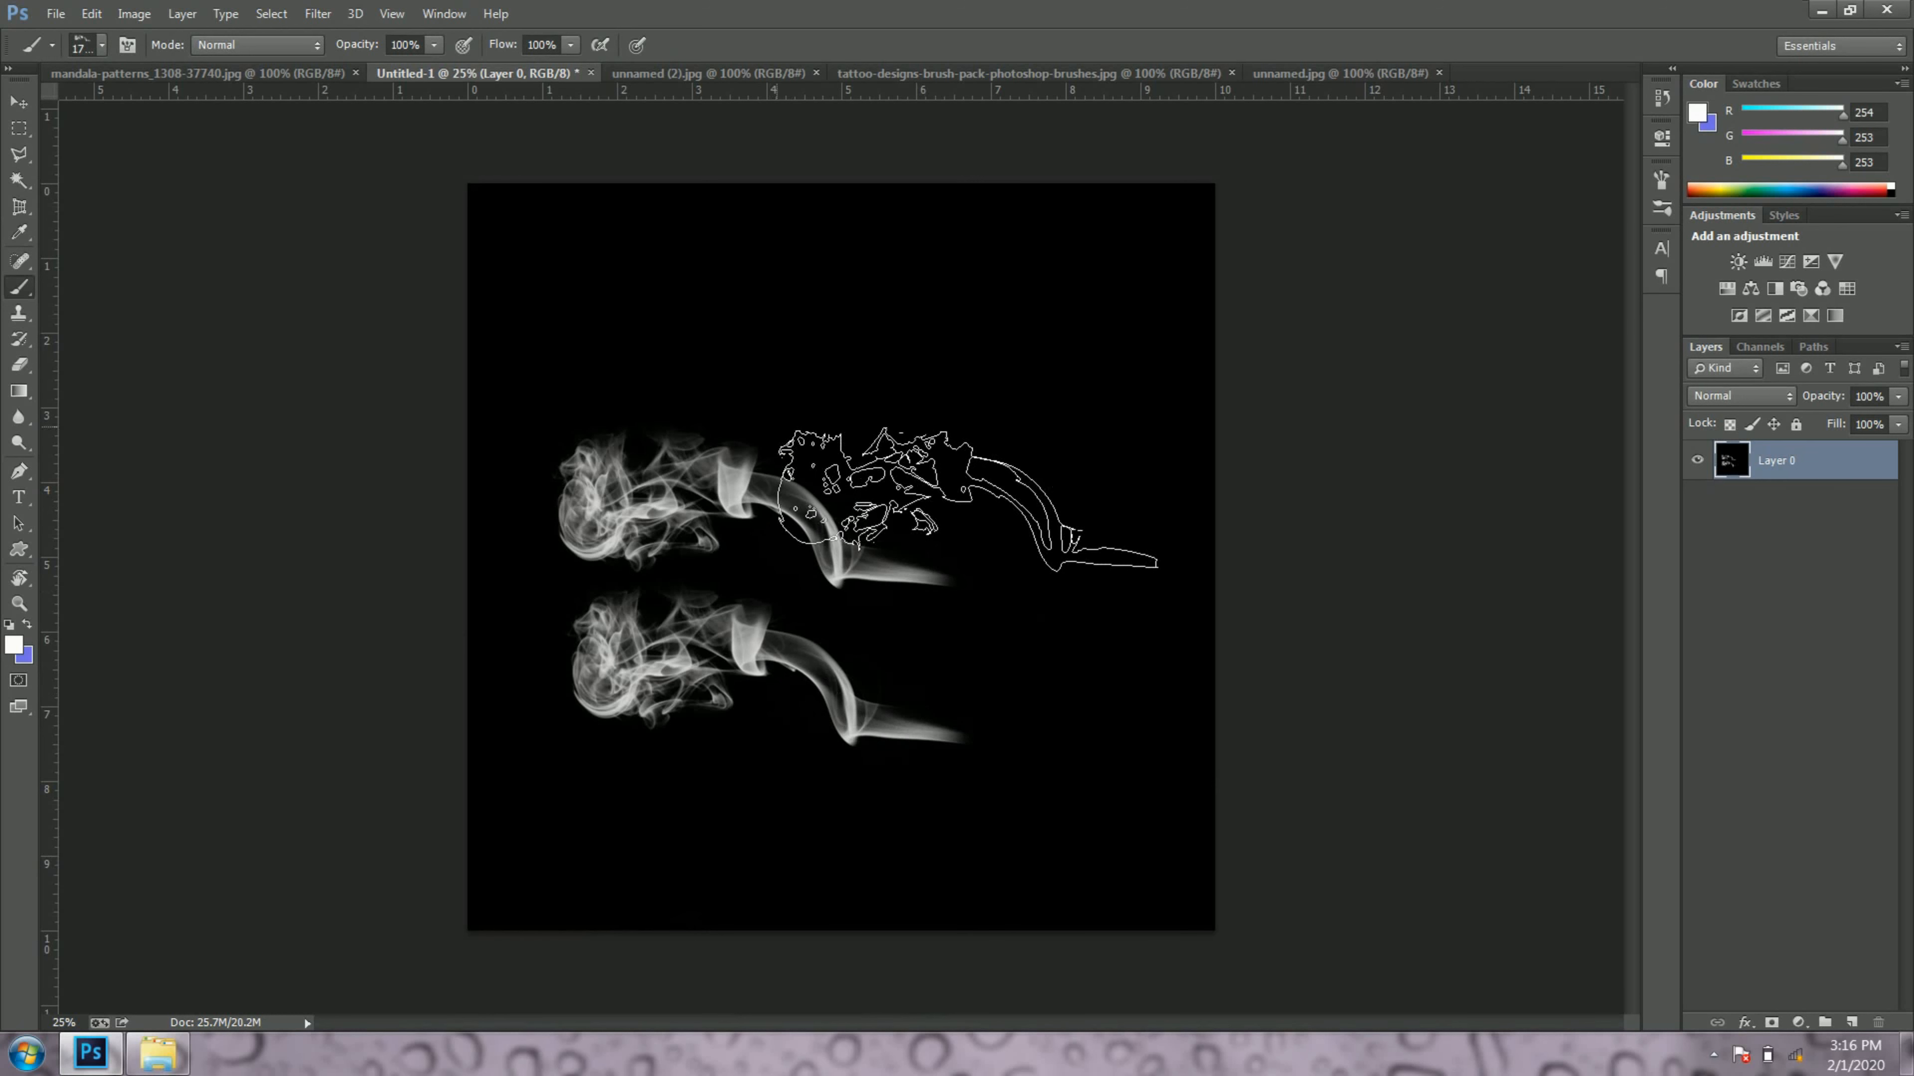
click(764, 333)
Step: Undo the three smoke brush stamps on the black canvas
key(ctrl+alt+z)
key(ctrl+alt+z)
key(ctrl+alt+z)
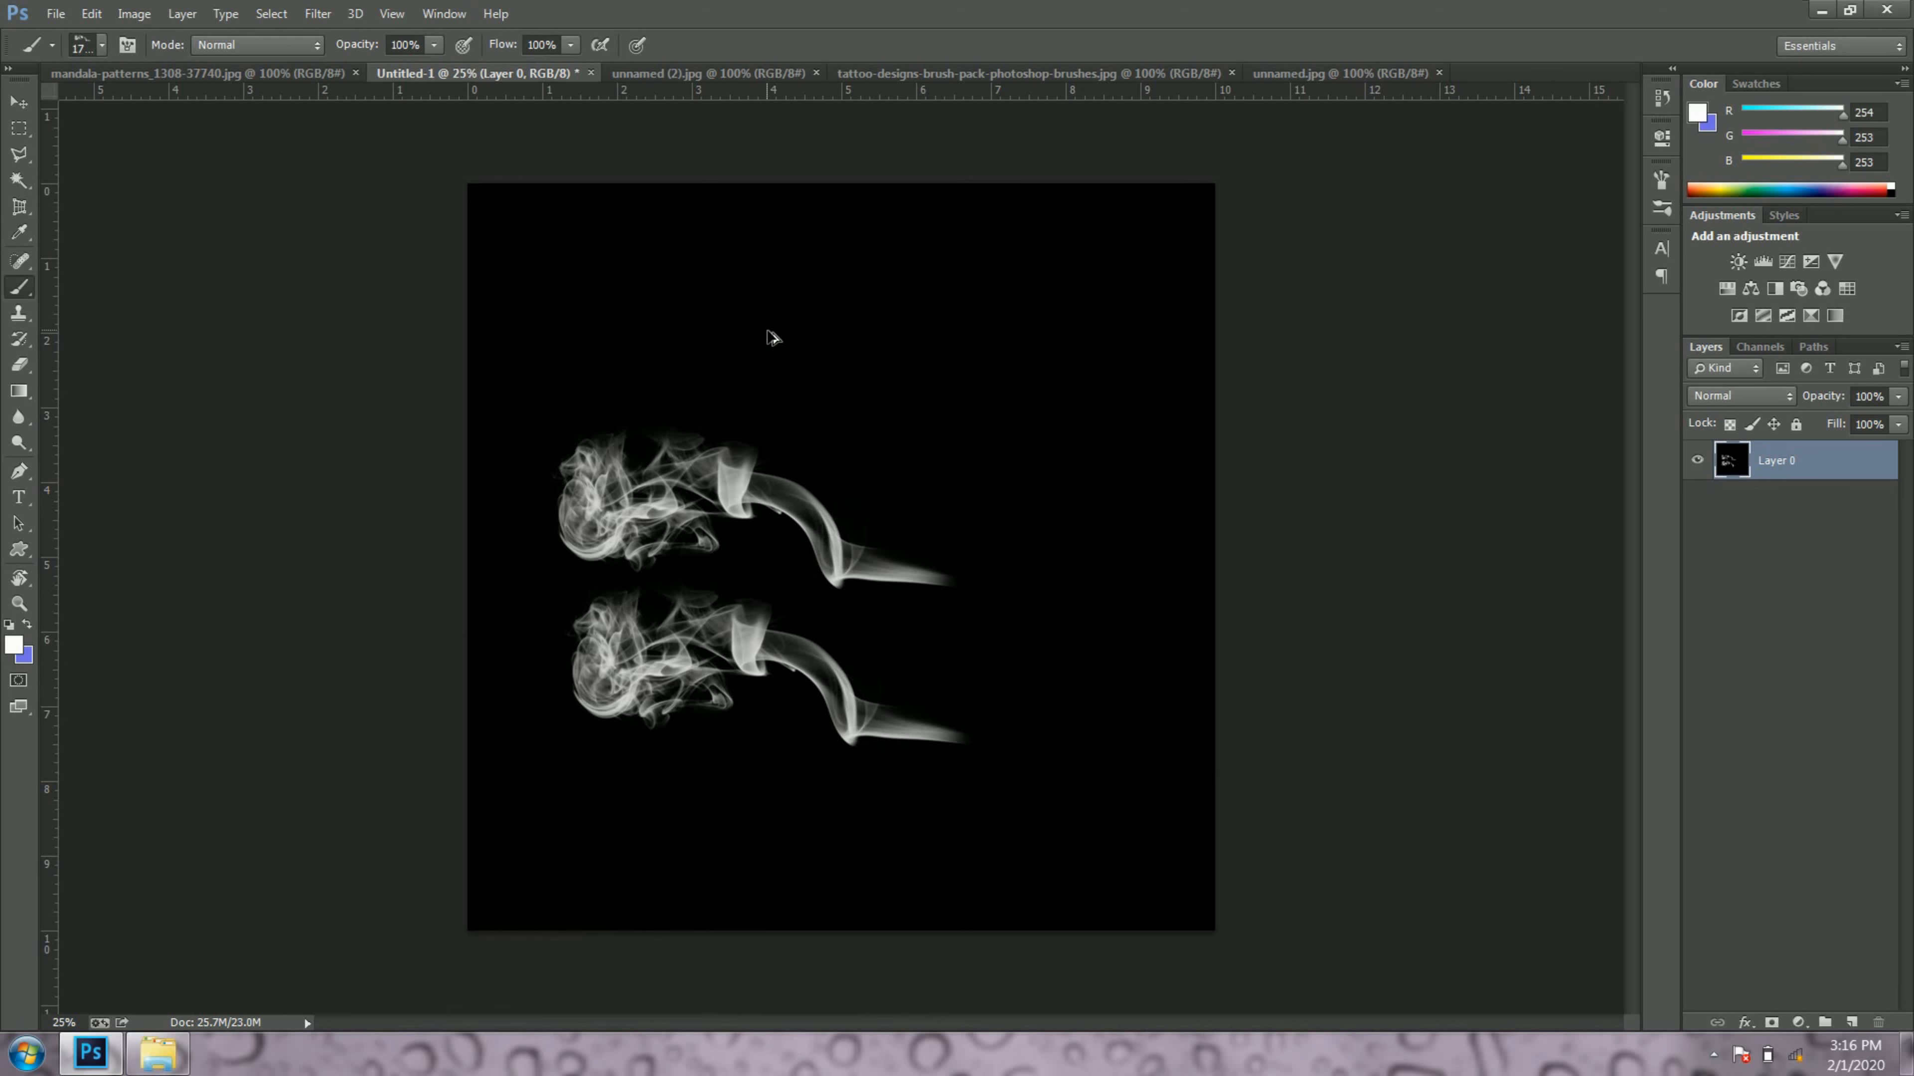